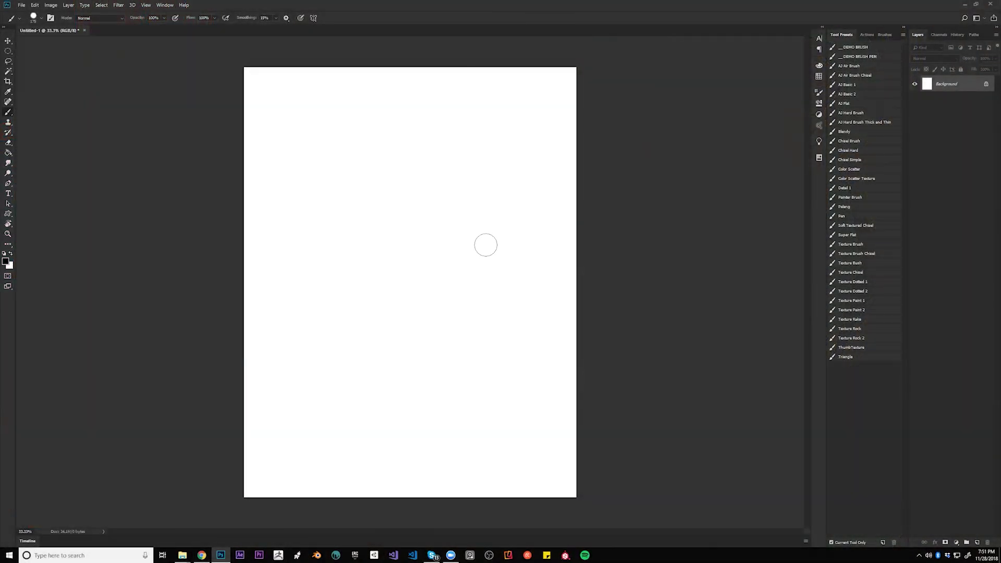
# Lasso a large curved wedge reaching down from the canvas's upper edge and shade it with black fading gradients.
pyautogui.press('l')
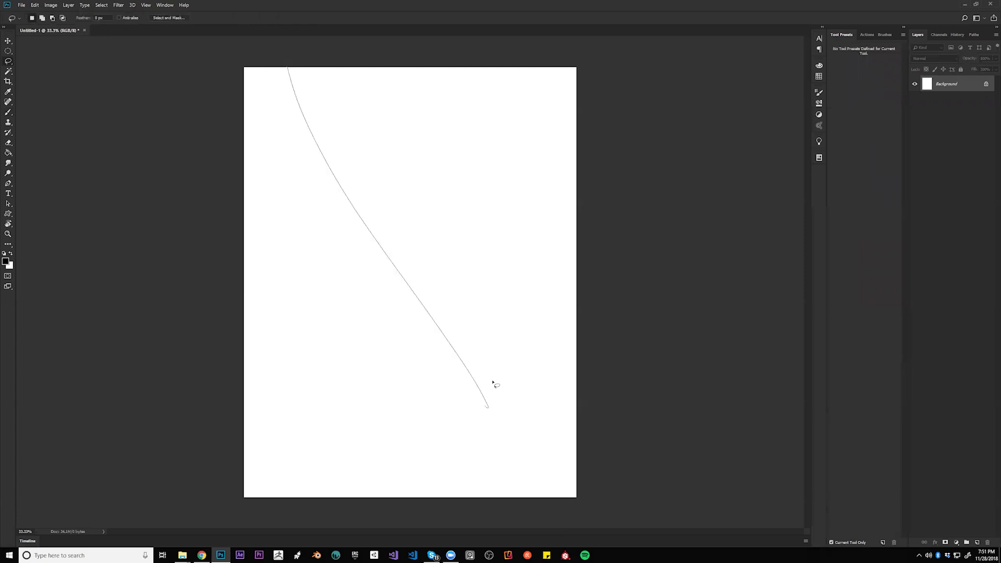
pyautogui.moveTo(566, 228); pyautogui.dragTo(541, 52)
pyautogui.press('b')
pyautogui.press('g')
pyautogui.hotkey('shift', 'g')
pyautogui.moveTo(407, 167); pyautogui.dragTo(371, 334)
pyautogui.moveTo(360, 375); pyautogui.dragTo(417, 295)
pyautogui.moveTo(402, 237); pyautogui.dragTo(369, 334)
pyautogui.hotkey('ctrl', 'z')
pyautogui.moveTo(485, 123); pyautogui.dragTo(449, 241)
# Tint the selected wedge with dark red gradients and deepen it with black ones.
pyautogui.press('F6')
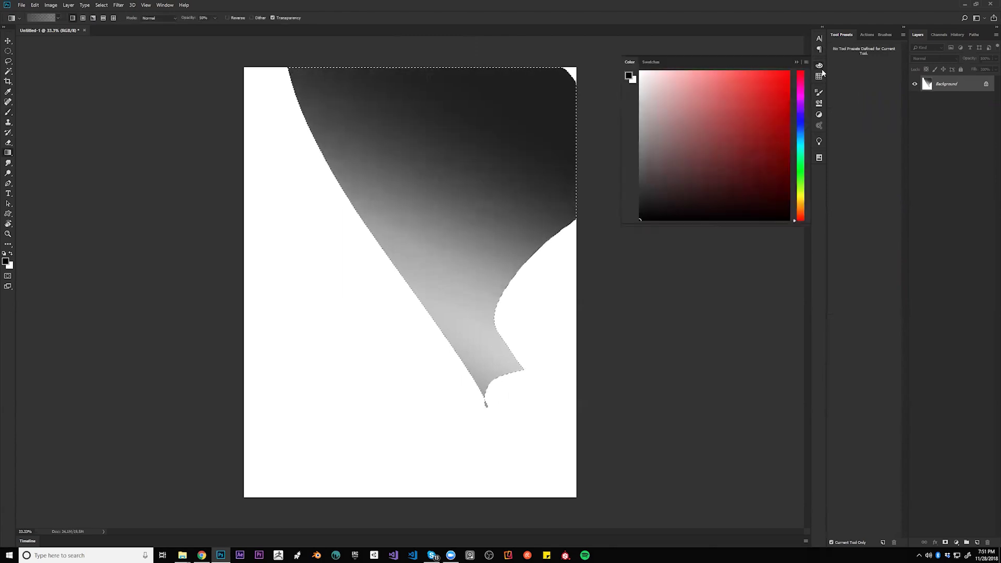
pyautogui.click(746, 126)
pyautogui.moveTo(440, 197); pyautogui.dragTo(351, 365)
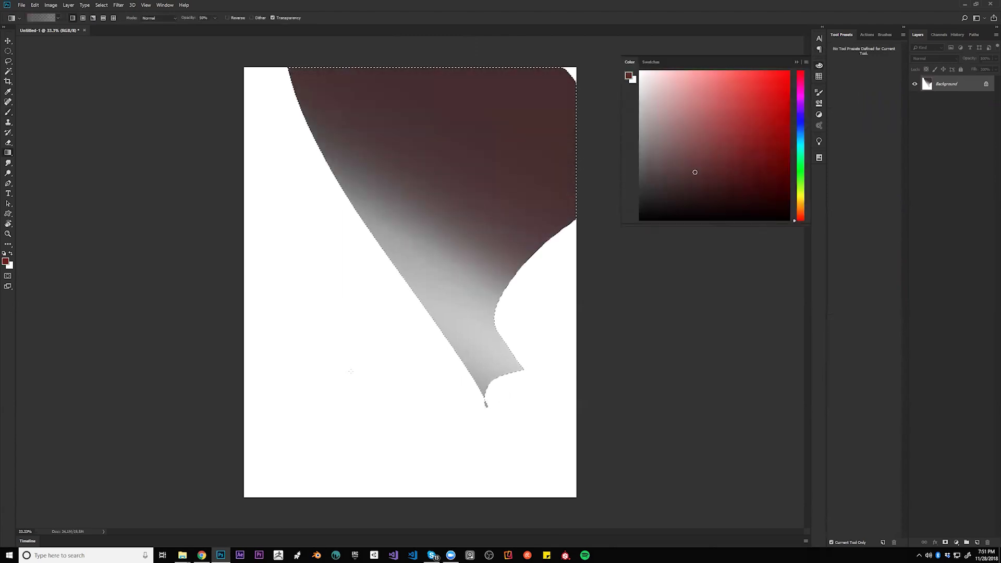
pyautogui.moveTo(527, 59); pyautogui.dragTo(333, 412)
pyautogui.press('d')
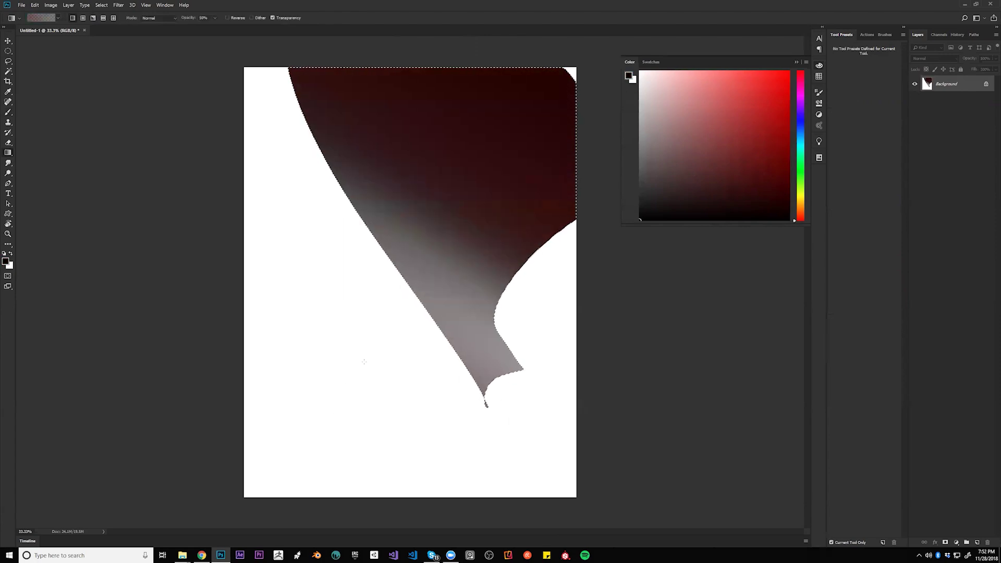
pyautogui.moveTo(365, 362); pyautogui.dragTo(333, 412)
# Invert the selection and cover the area around the wedge with black and dusty red gradients.
pyautogui.hotkey('ctrl', 'shift', 'i')
pyautogui.moveTo(274, 422); pyautogui.dragTo(467, 176)
pyautogui.moveTo(398, 253); pyautogui.dragTo(382, 360)
pyautogui.moveTo(400, 253); pyautogui.dragTo(480, 167)
pyautogui.click(701, 147)
pyautogui.moveTo(357, 424); pyautogui.dragTo(377, 417)
pyautogui.moveTo(397, 354); pyautogui.dragTo(425, 393)
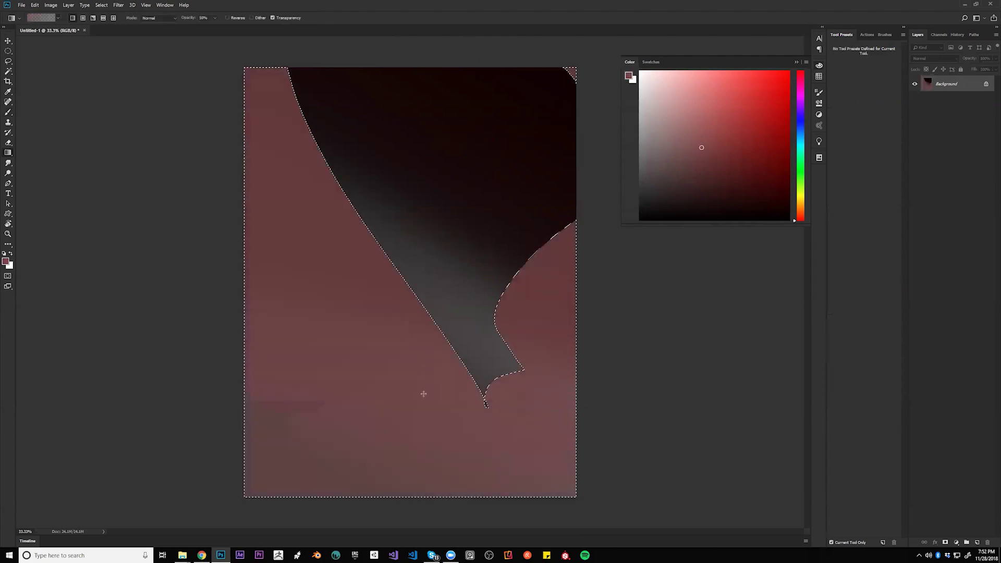
# Darken the area around the wedge with deep maroon and near-black gradients, leaving the upper part redder.
pyautogui.click(731, 90)
pyautogui.click(678, 176)
pyautogui.moveTo(687, 169); pyautogui.dragTo(739, 169)
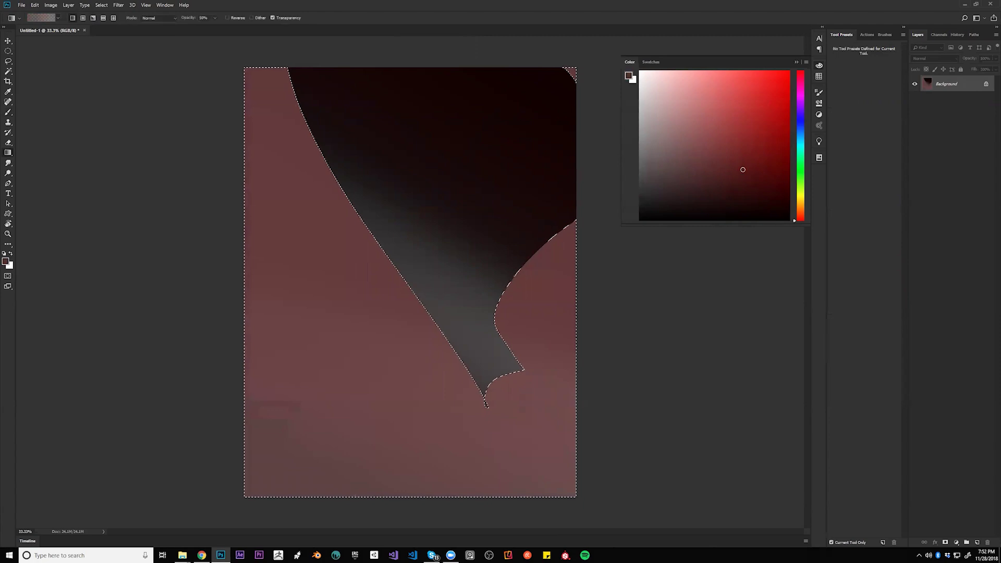
pyautogui.moveTo(369, 455); pyautogui.dragTo(483, 163)
pyautogui.click(652, 211)
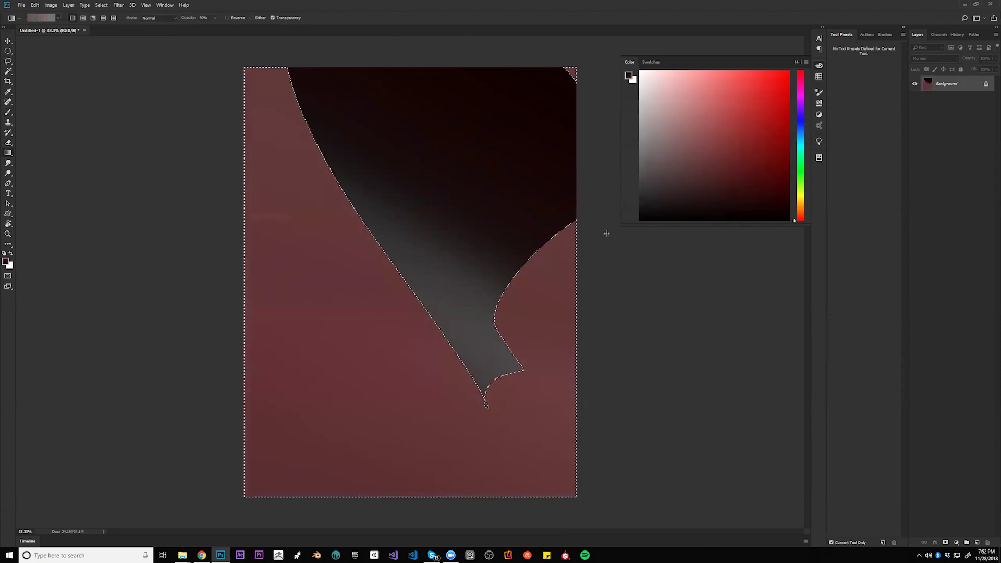
pyautogui.moveTo(442, 423); pyautogui.dragTo(498, 225)
pyautogui.moveTo(313, 438); pyautogui.dragTo(487, 111)
pyautogui.moveTo(386, 417); pyautogui.dragTo(402, 384)
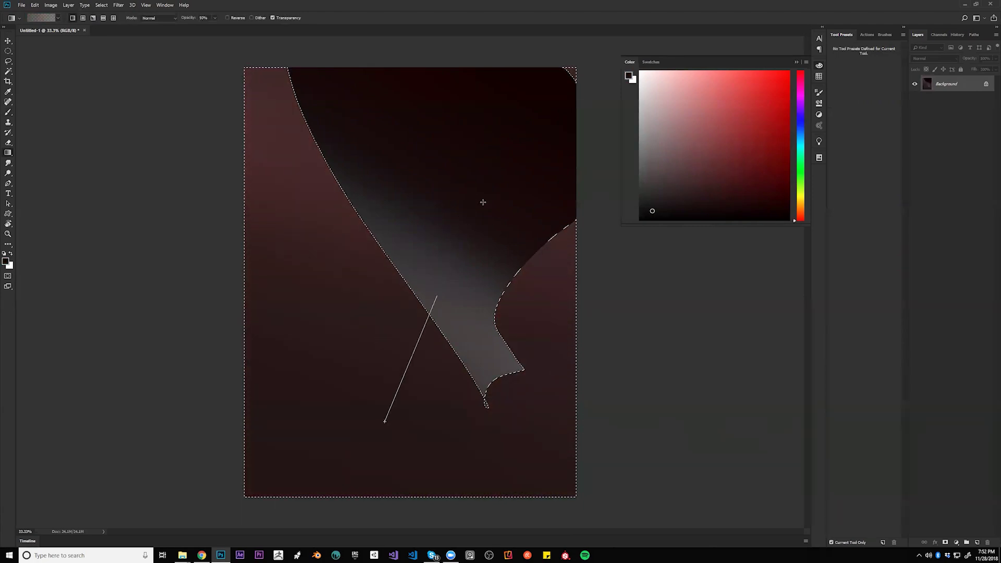
# Invert the selection back to the wedge and darken its edges and lower tip with near-black gradients.
pyautogui.hotkey('ctrl', 'shift', 'i')
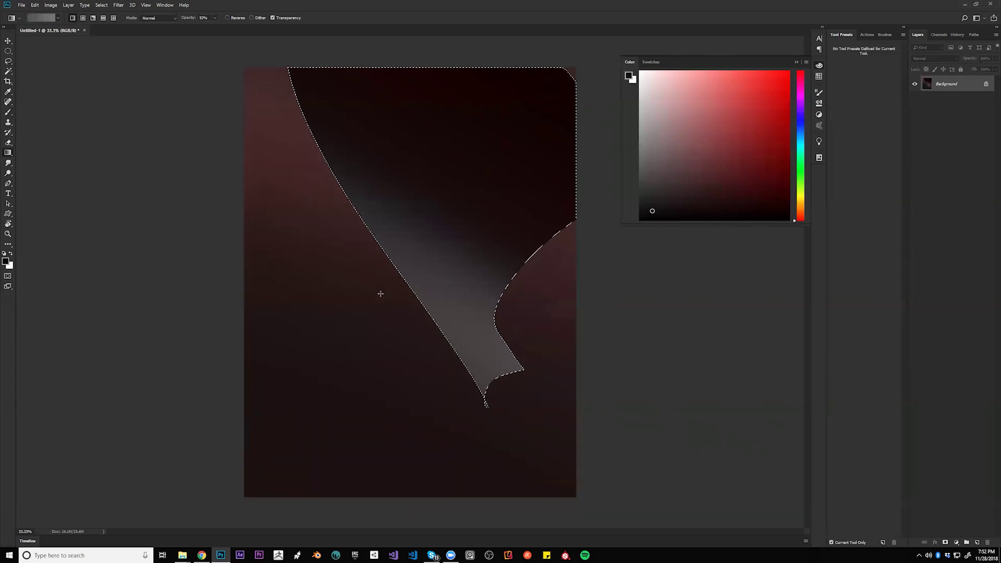
pyautogui.moveTo(380, 294); pyautogui.dragTo(444, 247)
pyautogui.moveTo(409, 315)
pyautogui.mouseDown()
pyautogui.moveTo(454, 271)
pyautogui.moveTo(533, 246)
pyautogui.mouseUp()
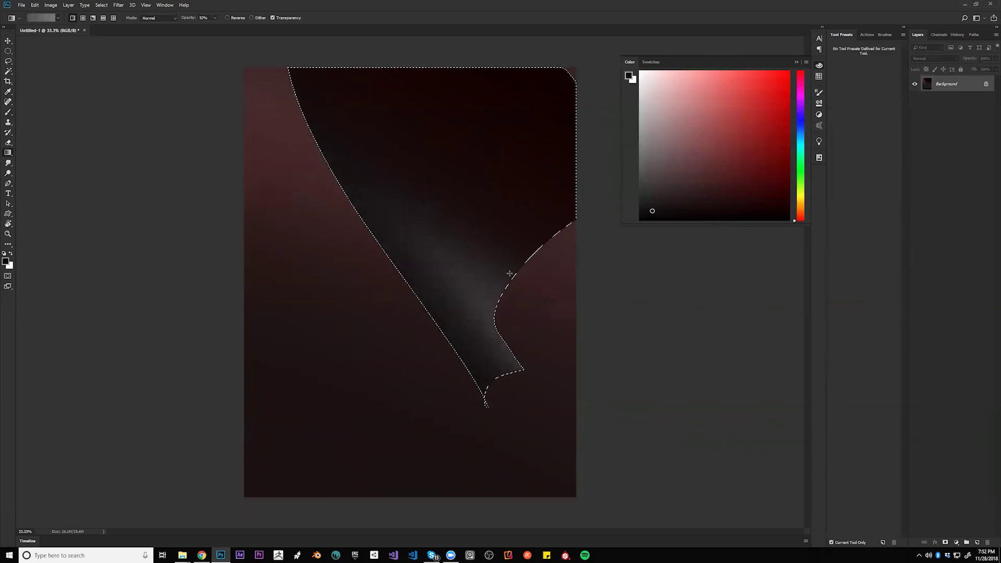
pyautogui.moveTo(483, 295); pyautogui.dragTo(447, 306)
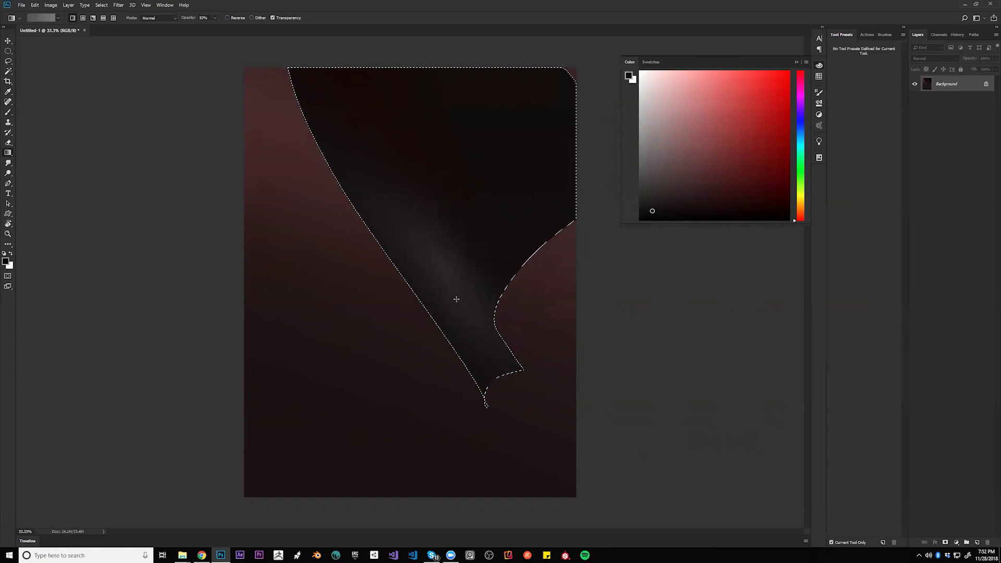
# Brush dark vertical streaks into the wedge with sampled colours, then add texture using an enlarged Texture Dotted 1 brush.
pyautogui.press('b')
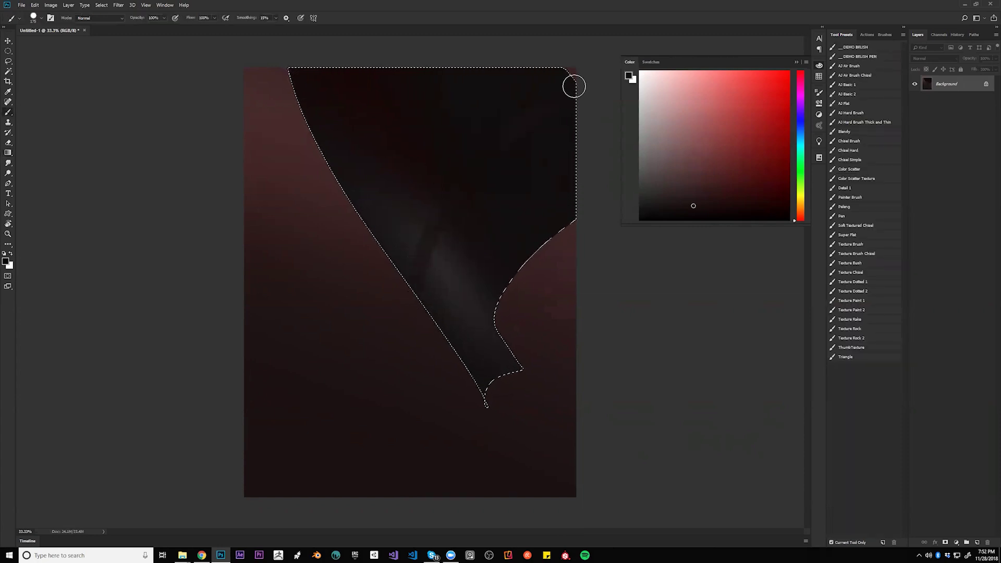
pyautogui.keyDown('alt'); pyautogui.click(506, 88); pyautogui.keyUp('alt')
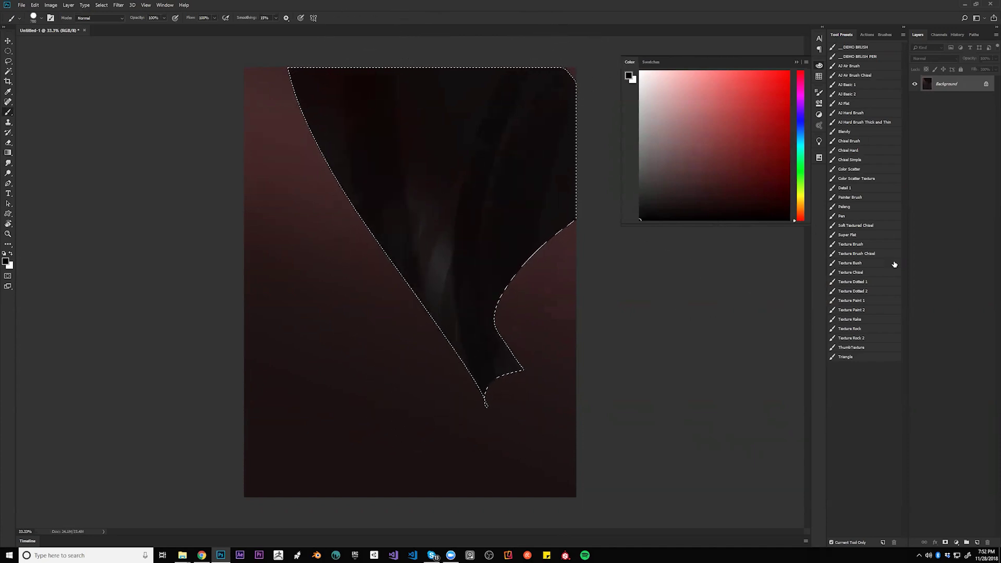
pyautogui.doubleClick(854, 273)
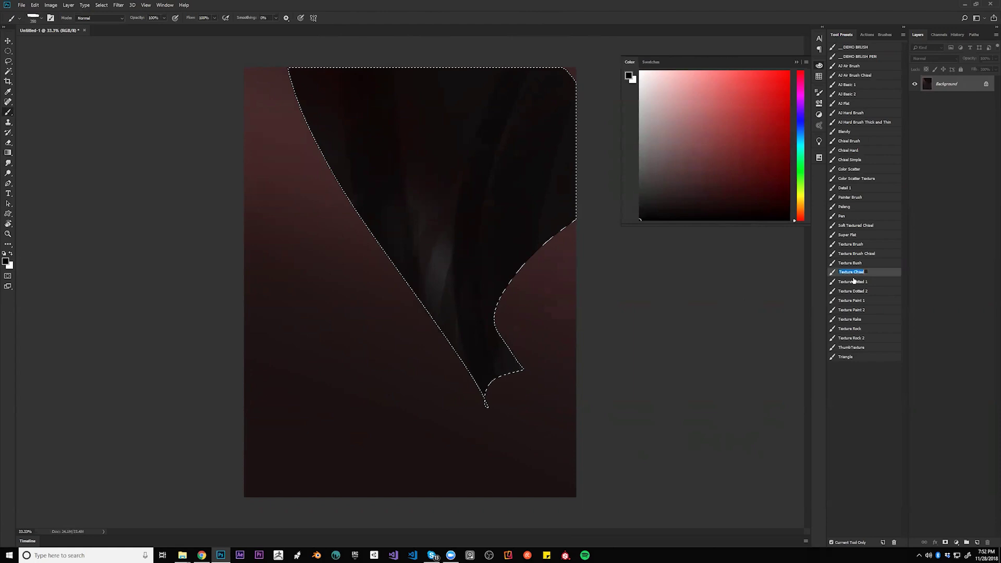
pyautogui.click(863, 282)
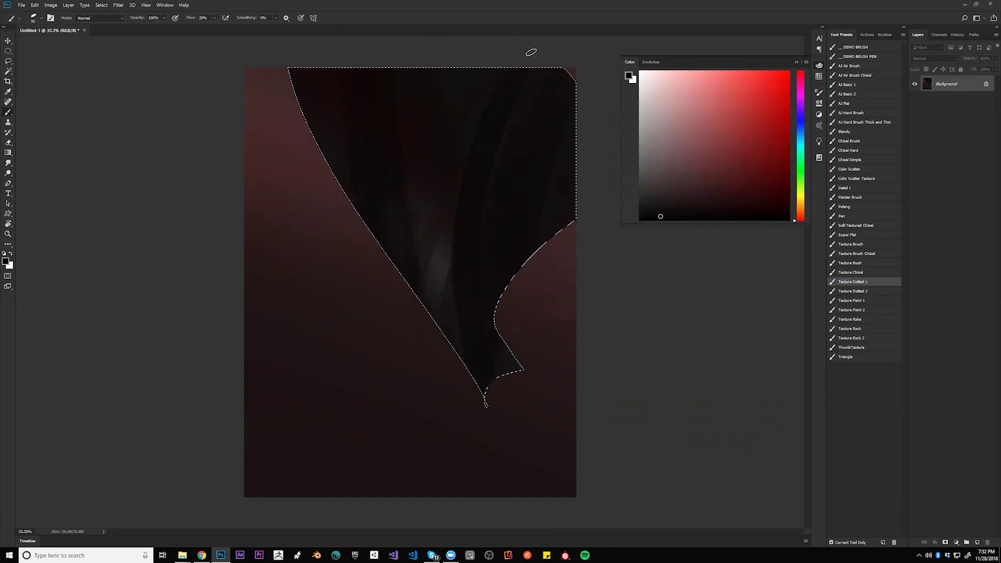
pyautogui.press(']')
pyautogui.press(']')
pyautogui.press(']')
pyautogui.press(']')
pyautogui.press(']')
pyautogui.press(']')
pyautogui.press(']')
pyautogui.press(']')
pyautogui.press(']')
pyautogui.press(']')
pyautogui.press(']')
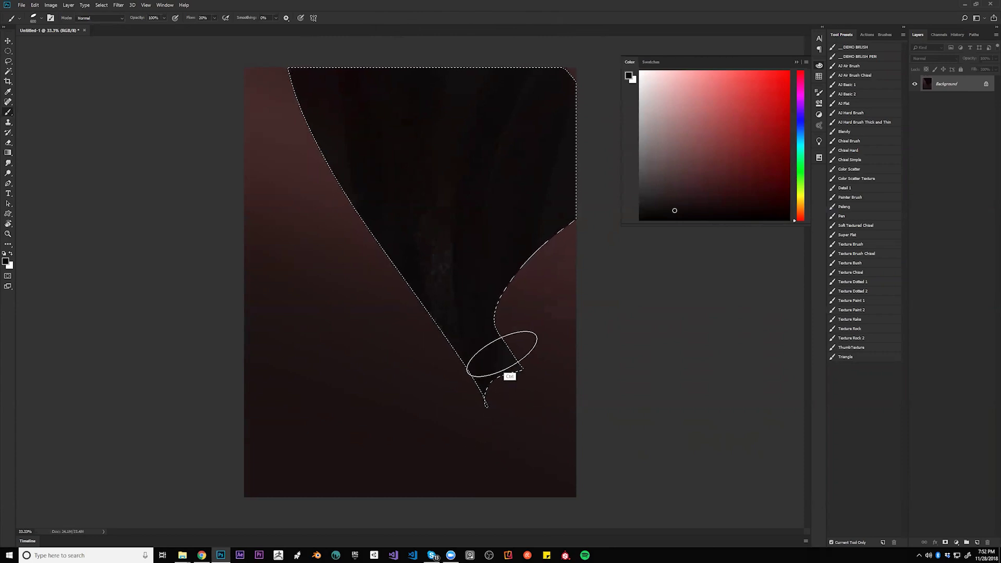
pyautogui.moveTo(513, 363); pyautogui.dragTo(475, 356)
pyautogui.hotkey('ctrl', 'z')
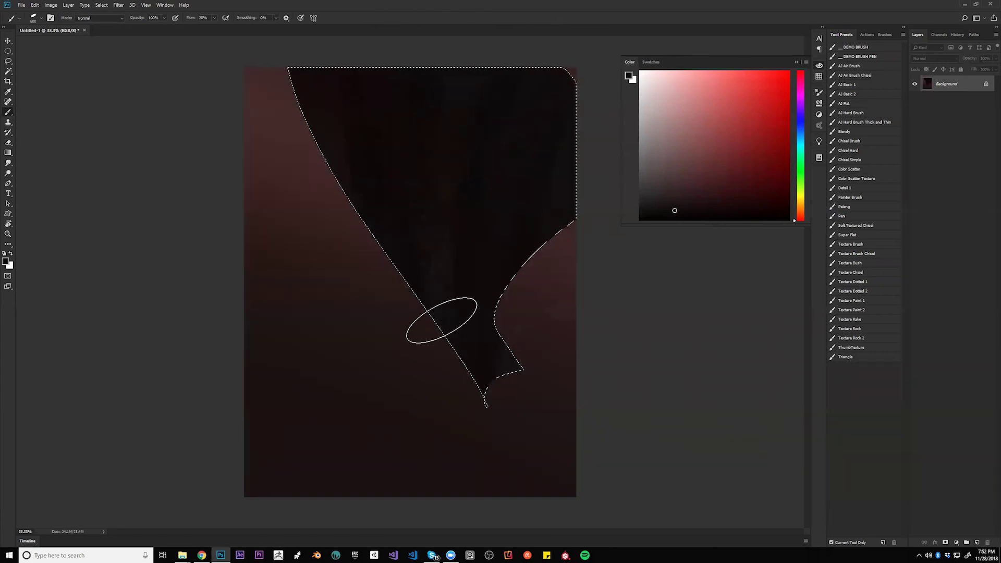
# Invert the selection and darken the upper part of the area around the wedge with black gradients.
pyautogui.hotkey('ctrl', 'shift', 'i')
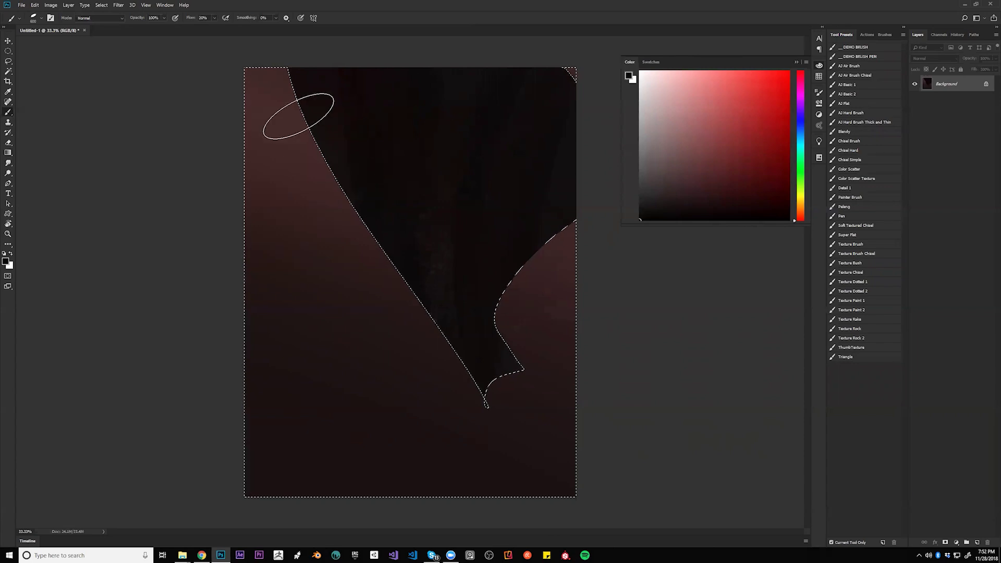
pyautogui.press('g')
pyautogui.moveTo(365, 224); pyautogui.dragTo(327, 351)
pyautogui.moveTo(387, 159); pyautogui.dragTo(327, 445)
pyautogui.moveTo(418, 205); pyautogui.dragTo(400, 362)
pyautogui.moveTo(418, 268); pyautogui.dragTo(365, 445)
pyautogui.hotkey('ctrl', 'z')
pyautogui.press('b')
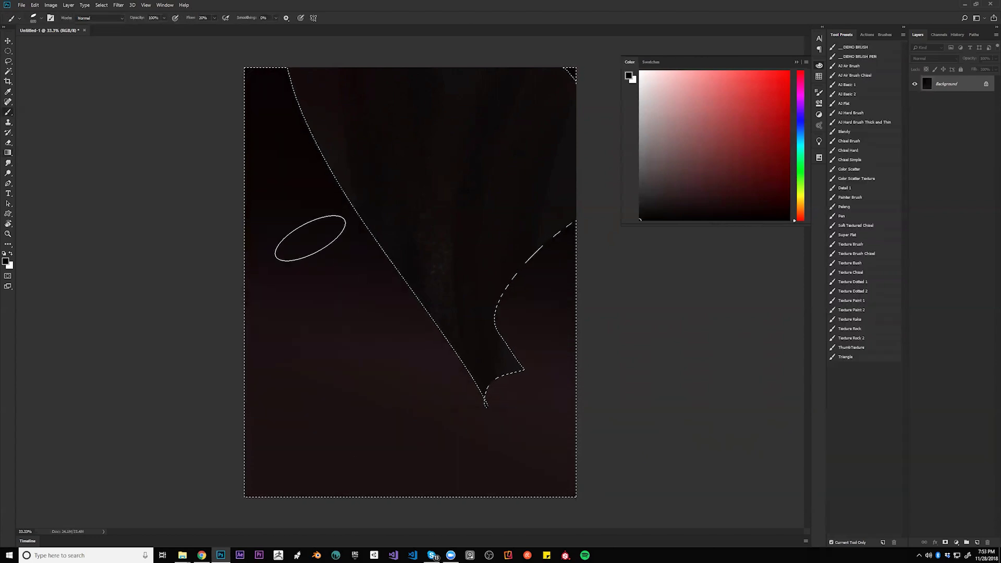
# Paint mottled dark texture over the area beside and below the wedge with an enlarged Texture Dotted 1 brush.
pyautogui.moveTo(282, 251); pyautogui.dragTo(289, 365)
pyautogui.hotkey('ctrl', 'z')
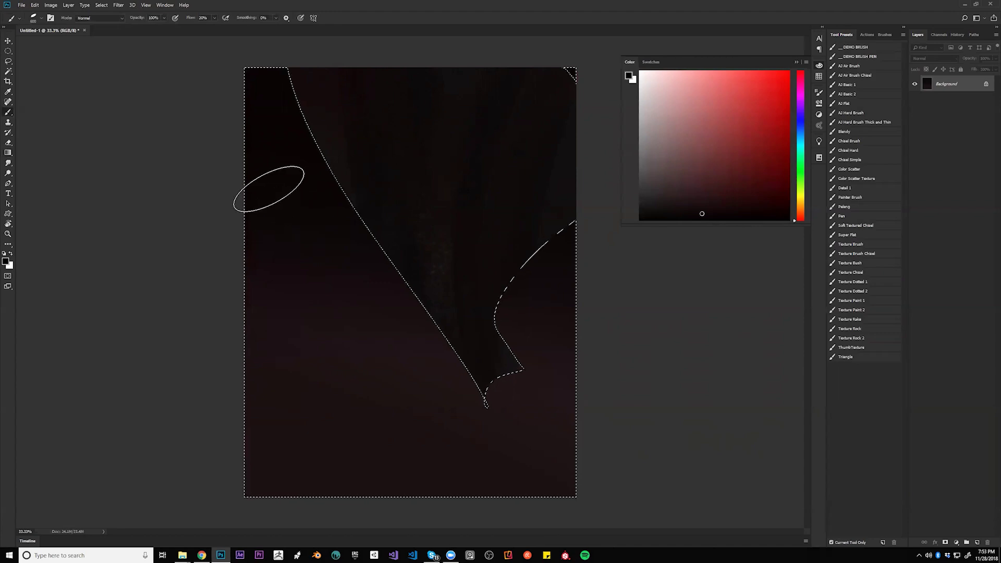
pyautogui.press(']')
pyautogui.press(']')
pyautogui.press(']')
pyautogui.moveTo(319, 227); pyautogui.dragTo(307, 449)
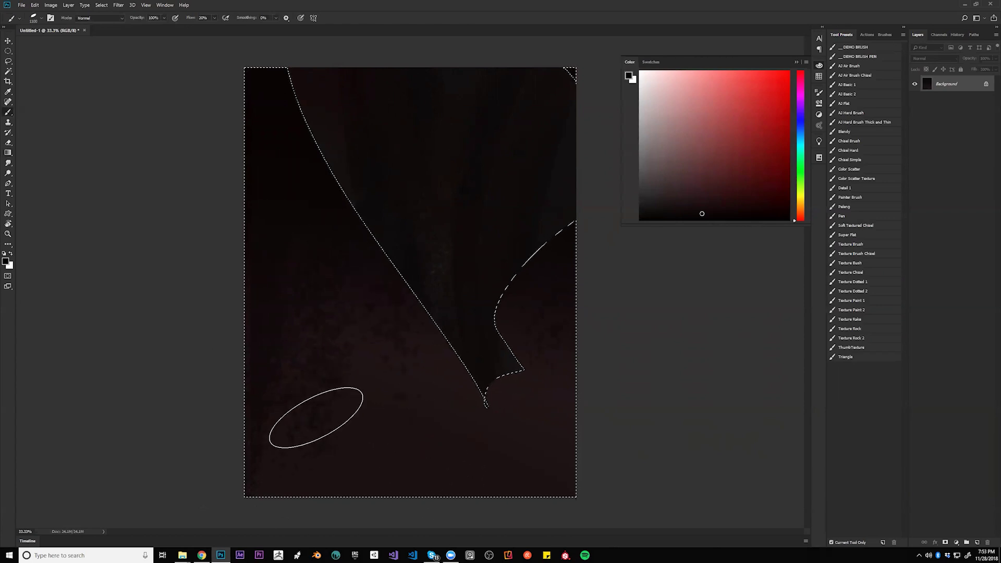
pyautogui.press('ctrl')
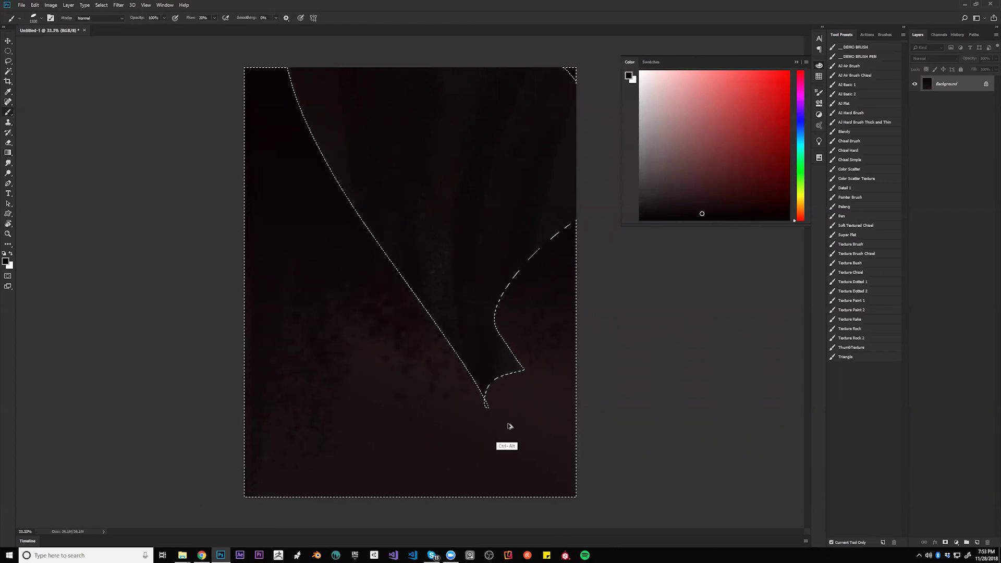
pyautogui.keyDown('alt'); pyautogui.click(339, 405); pyautogui.keyUp('alt')
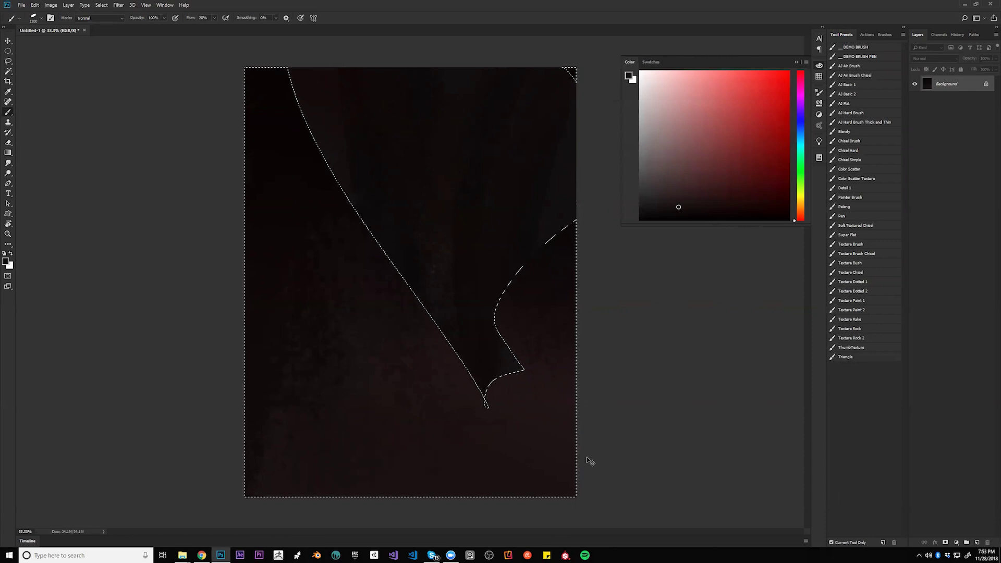
# Paint long dark diagonal streaks across the area below the wedge with a smaller brush and a sampled dark colour.
pyautogui.keyDown('alt'); pyautogui.click(372, 197); pyautogui.keyUp('alt')
pyautogui.press('[')
pyautogui.press('[')
pyautogui.press('[')
pyautogui.press('[')
pyautogui.press('[')
pyautogui.press('[')
pyautogui.press('[')
pyautogui.press('[')
pyautogui.press('[')
pyautogui.press('[')
pyautogui.press('[')
pyautogui.press('[')
pyautogui.press('[')
pyautogui.press('[')
pyautogui.press('[')
pyautogui.press('[')
pyautogui.moveTo(224, 441); pyautogui.dragTo(429, 326)
pyautogui.press(']')
pyautogui.press(']')
pyautogui.press(']')
pyautogui.press(']')
pyautogui.moveTo(211, 439); pyautogui.dragTo(559, 268)
pyautogui.moveTo(278, 386); pyautogui.dragTo(671, 225)
pyautogui.moveTo(581, 304); pyautogui.dragTo(159, 496)
pyautogui.moveTo(160, 495); pyautogui.dragTo(559, 358)
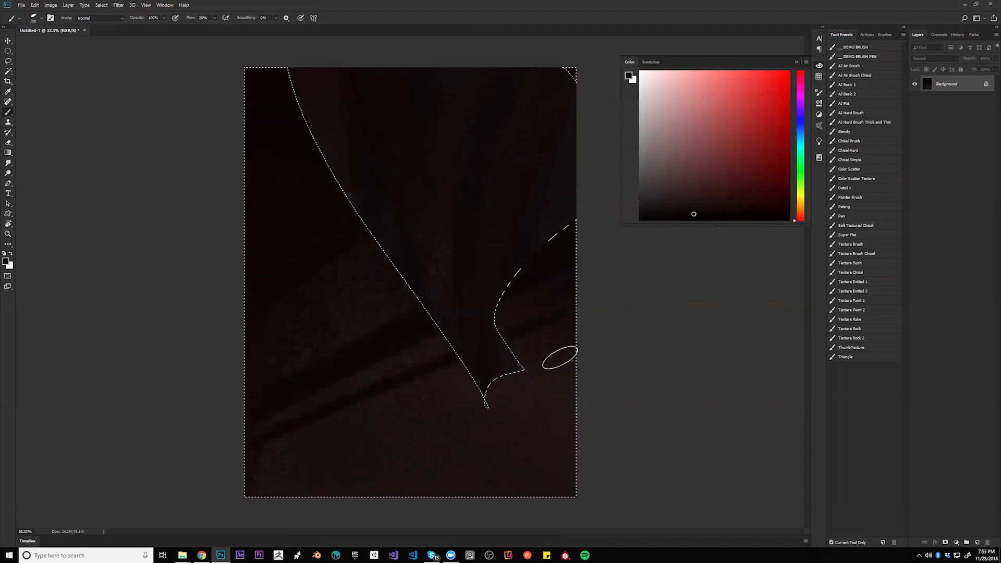
# Add rough Texture Rake strokes to the lower background, deselect, and paint over the wedge's edges with sampled dark tones.
pyautogui.click(850, 319)
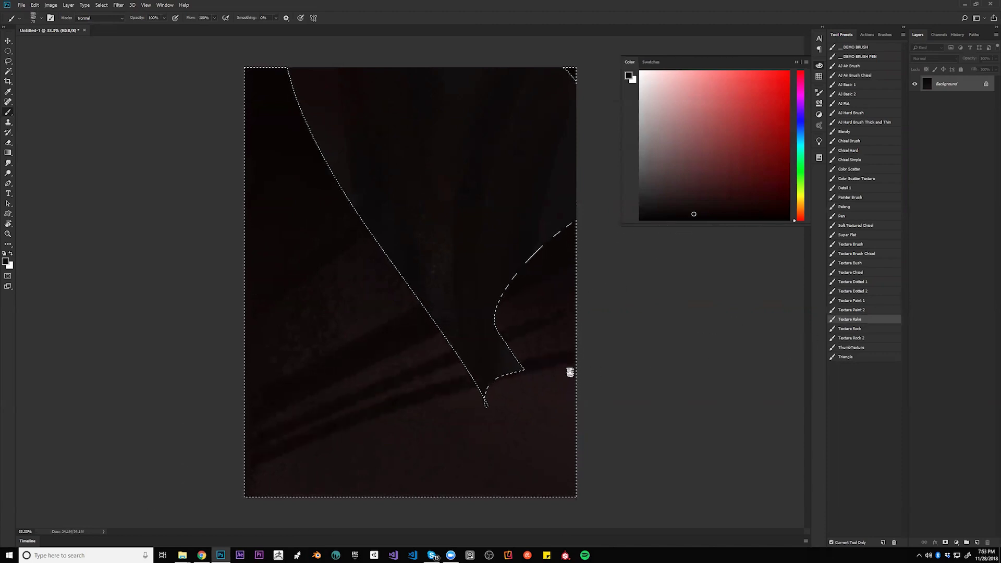
pyautogui.moveTo(445, 348)
pyautogui.mouseDown()
pyautogui.moveTo(451, 383)
pyautogui.moveTo(541, 483)
pyautogui.mouseUp()
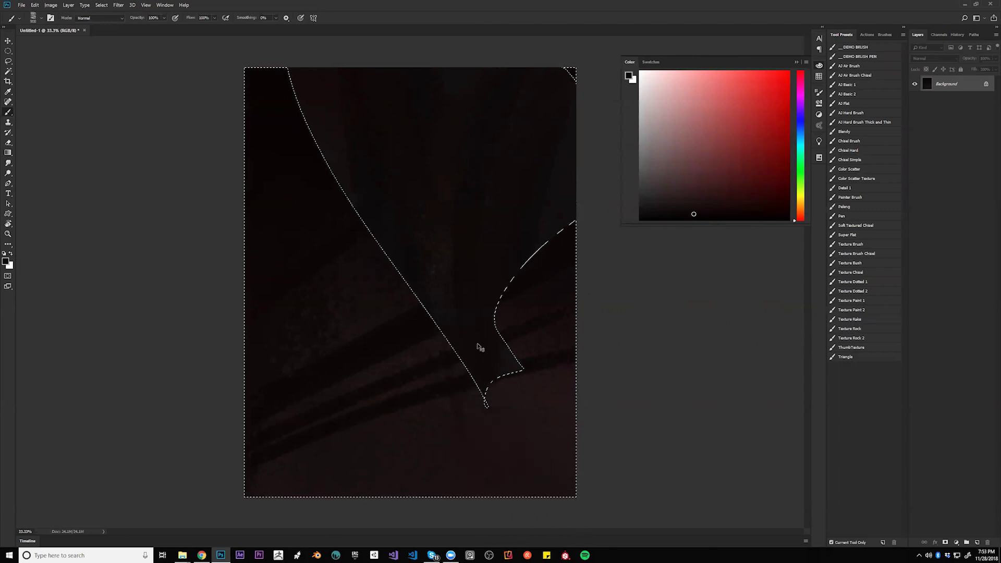
pyautogui.hotkey('ctrl', 'd')
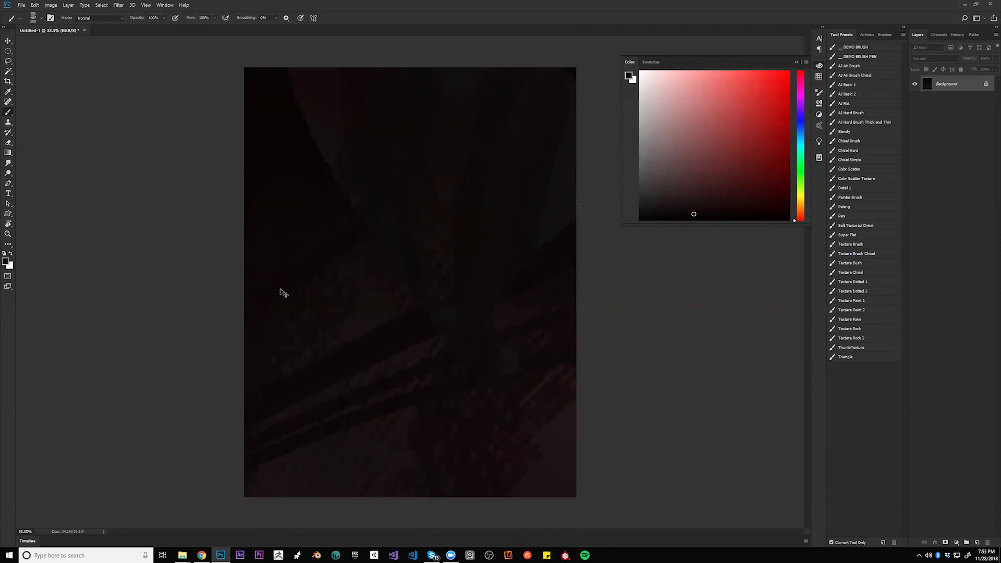
pyautogui.keyDown('alt'); pyautogui.click(338, 107); pyautogui.keyUp('alt')
# Darken the upper part of the whole canvas with a black fading gradient.
pyautogui.press('g')
pyautogui.hotkey('shift', 'g')
pyautogui.hotkey('shift', 'g')
pyautogui.hotkey('shift', 'g')
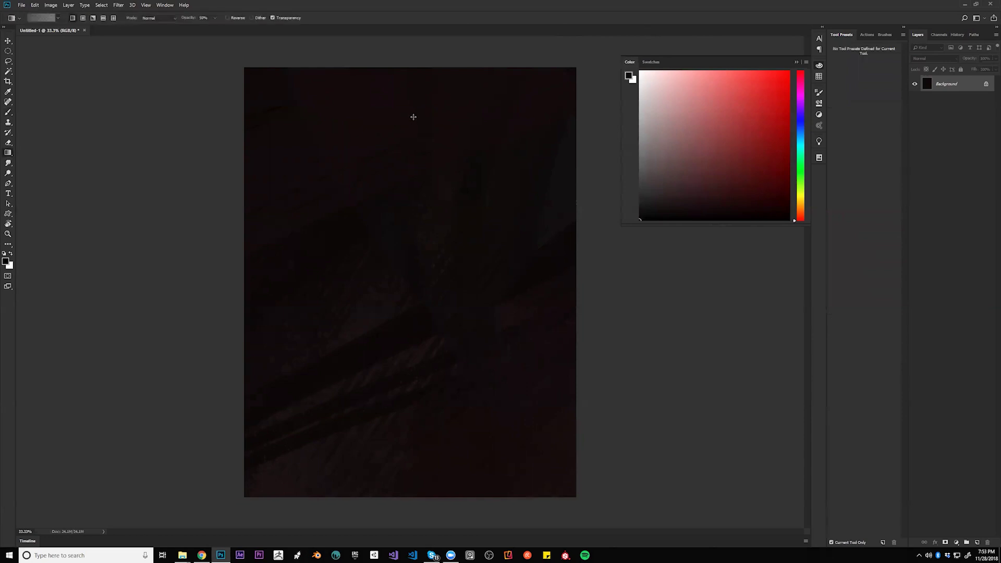
pyautogui.moveTo(364, 237); pyautogui.dragTo(401, 364)
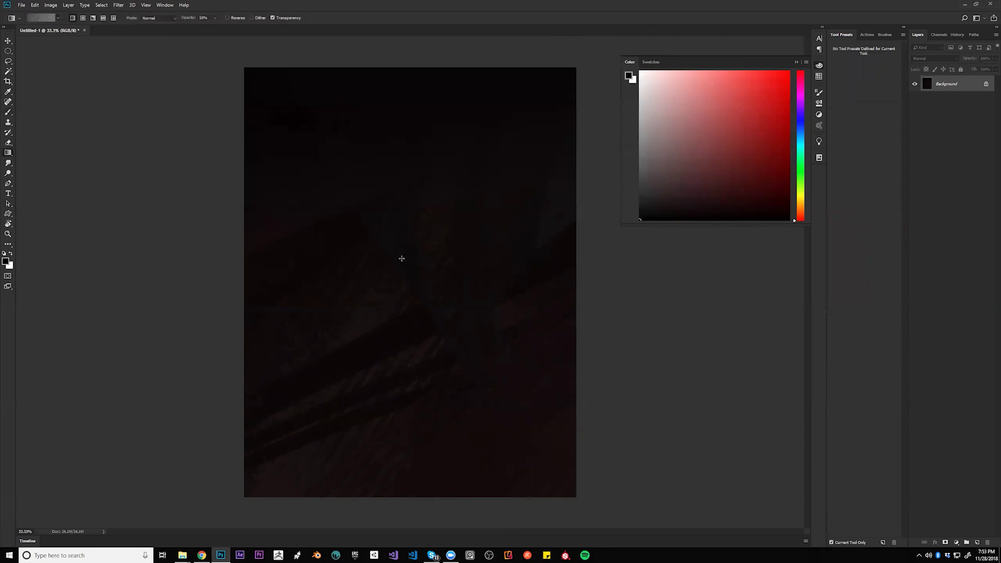
# Choose the Super Flat brush preset, enlarge it slightly and set a pale yellow-beige painting colour.
pyautogui.press('l')
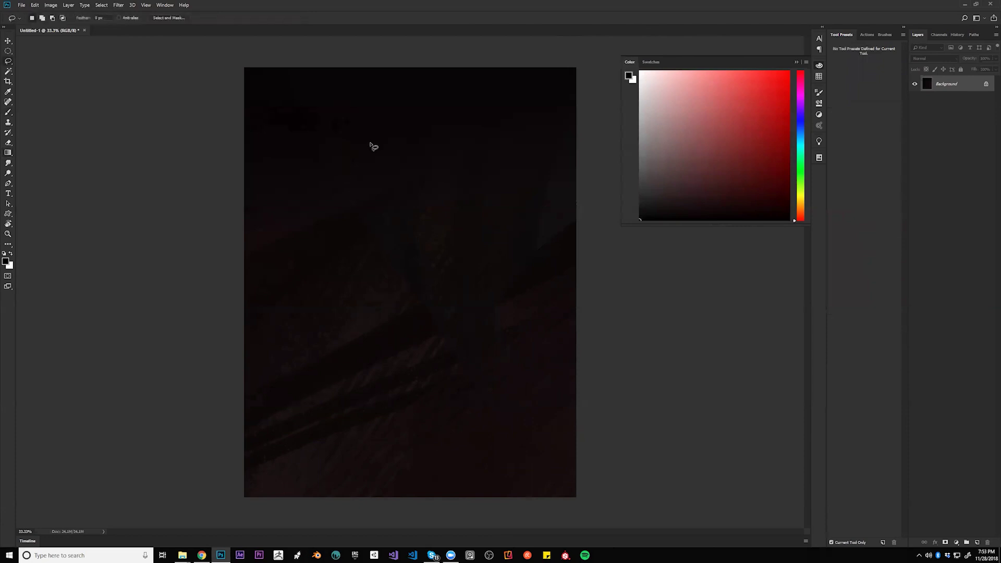
pyautogui.press('b')
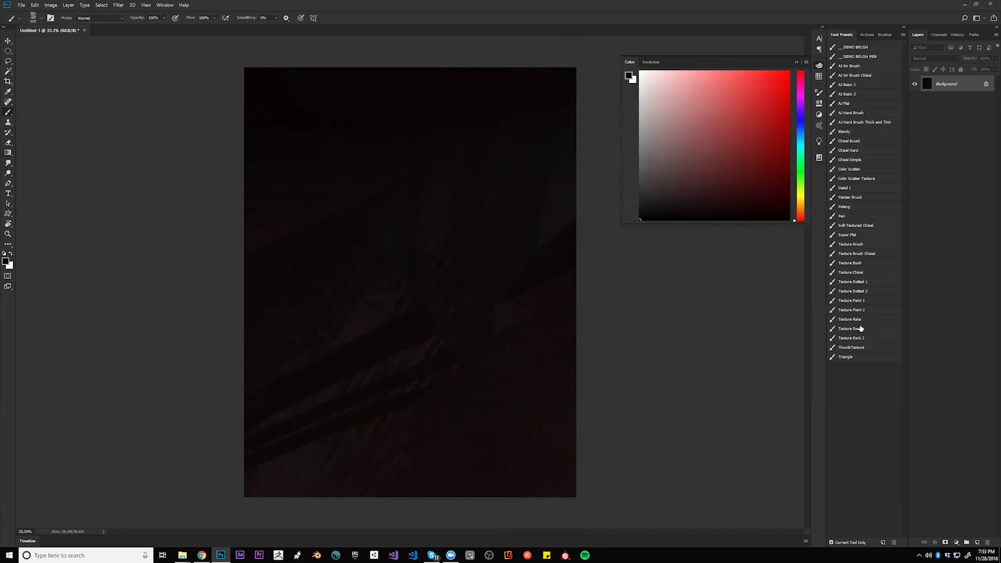
pyautogui.click(864, 322)
pyautogui.click(859, 227)
pyautogui.click(856, 236)
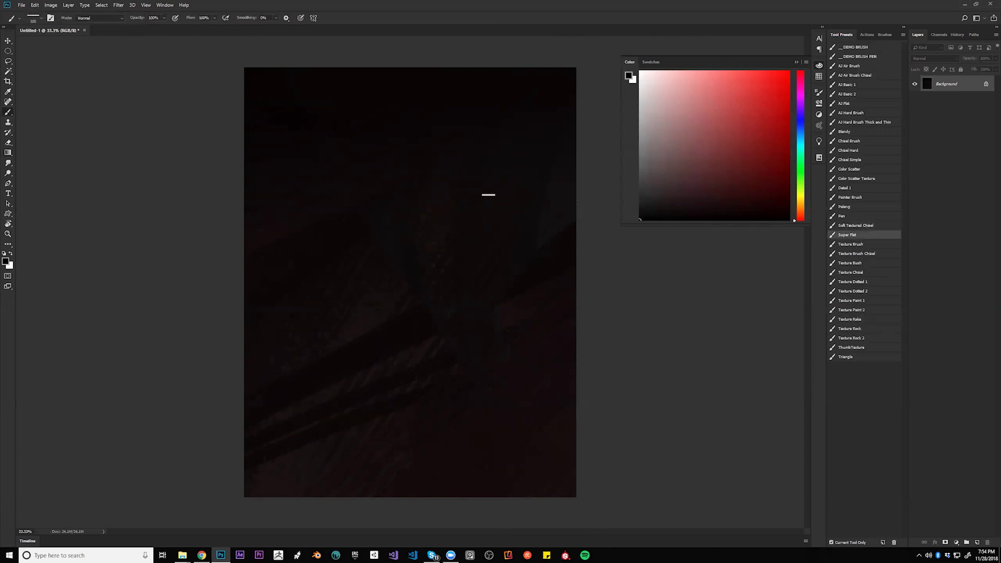
pyautogui.press(']')
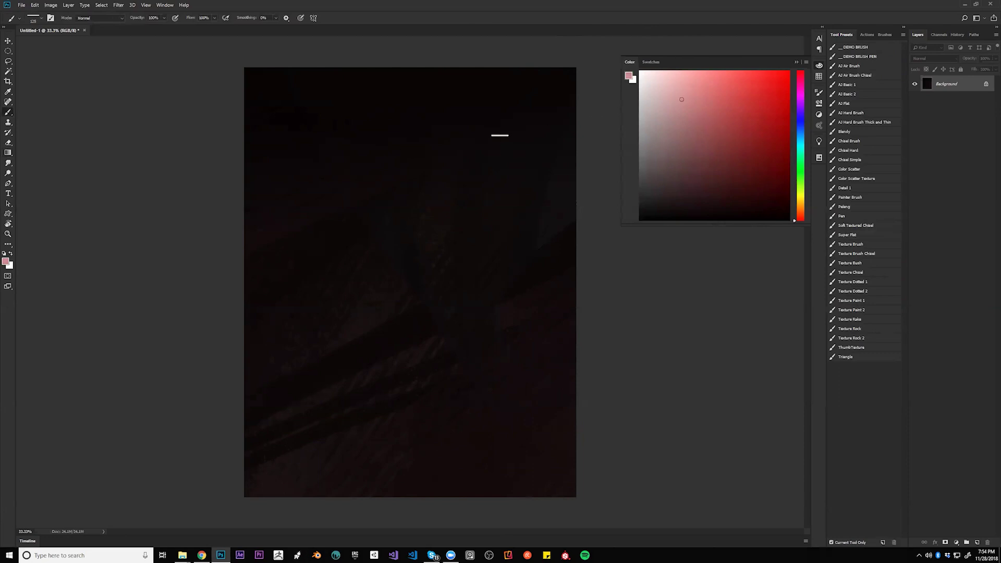
pyautogui.click(802, 201)
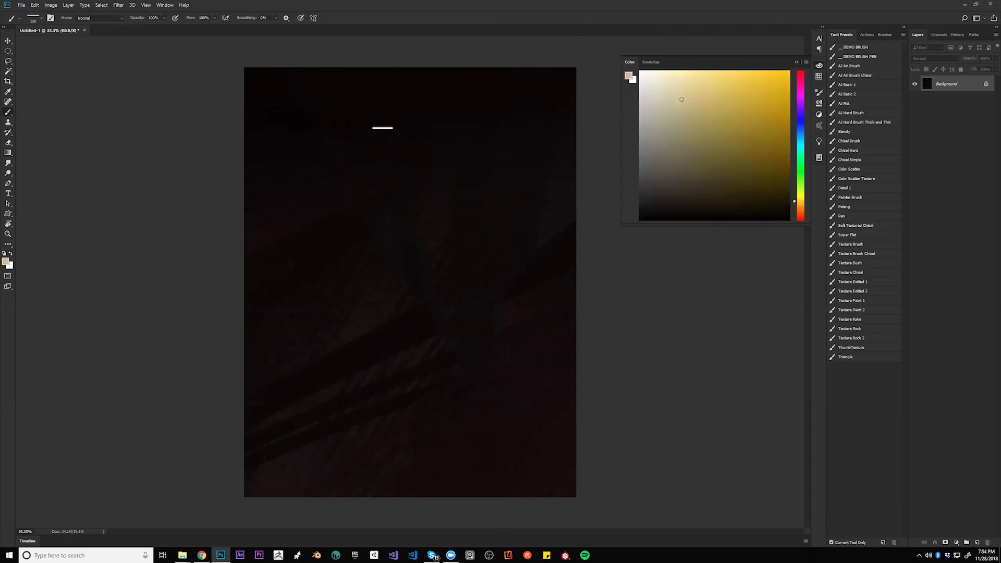
# Block in a pale beige skull shape with cranium and jaw in the upper middle of the canvas.
pyautogui.moveTo(395, 117)
pyautogui.mouseDown()
pyautogui.moveTo(397, 166)
pyautogui.moveTo(411, 155)
pyautogui.moveTo(394, 151)
pyautogui.mouseUp()
pyautogui.press('[')
pyautogui.press('[')
pyautogui.press('[')
pyautogui.moveTo(392, 116)
pyautogui.mouseDown()
pyautogui.moveTo(413, 167)
pyautogui.moveTo(397, 163)
pyautogui.moveTo(417, 158)
pyautogui.moveTo(419, 181)
pyautogui.mouseUp()
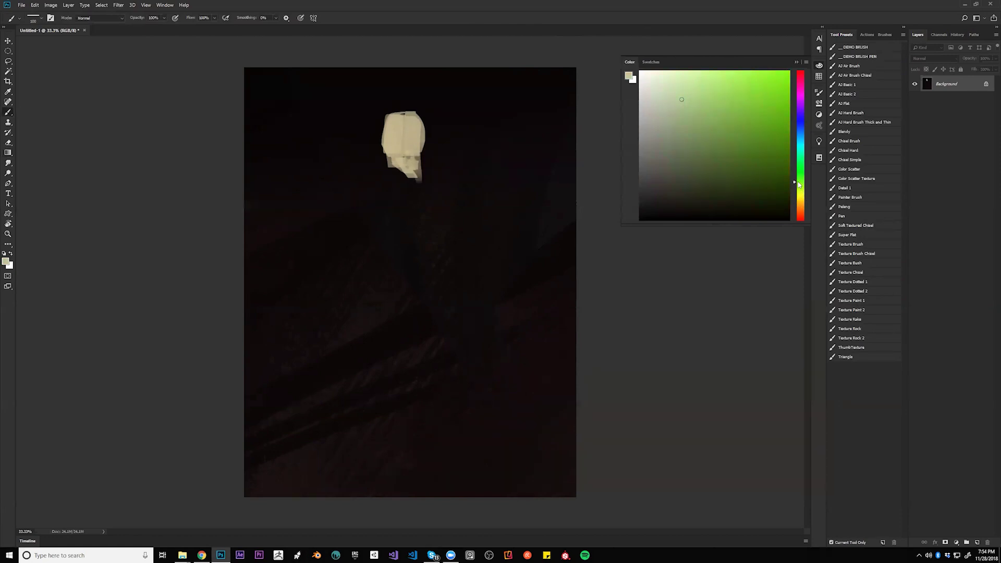
# Pick a muted grey-green and block in the neck and a large curved headdress arching over the pale head.
pyautogui.moveTo(798, 184); pyautogui.dragTo(791, 152)
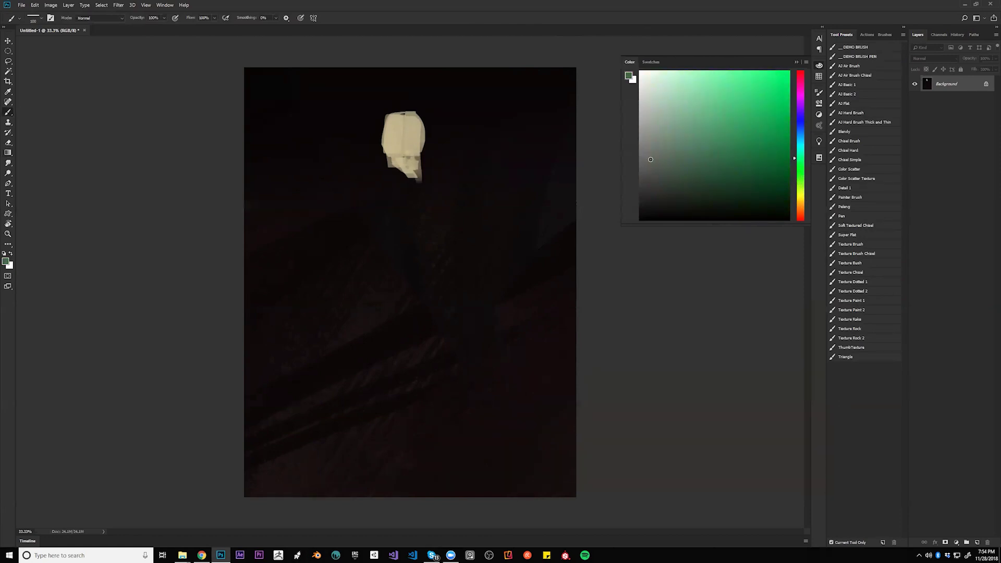
pyautogui.moveTo(423, 172)
pyautogui.mouseDown()
pyautogui.moveTo(447, 196)
pyautogui.moveTo(426, 215)
pyautogui.mouseUp()
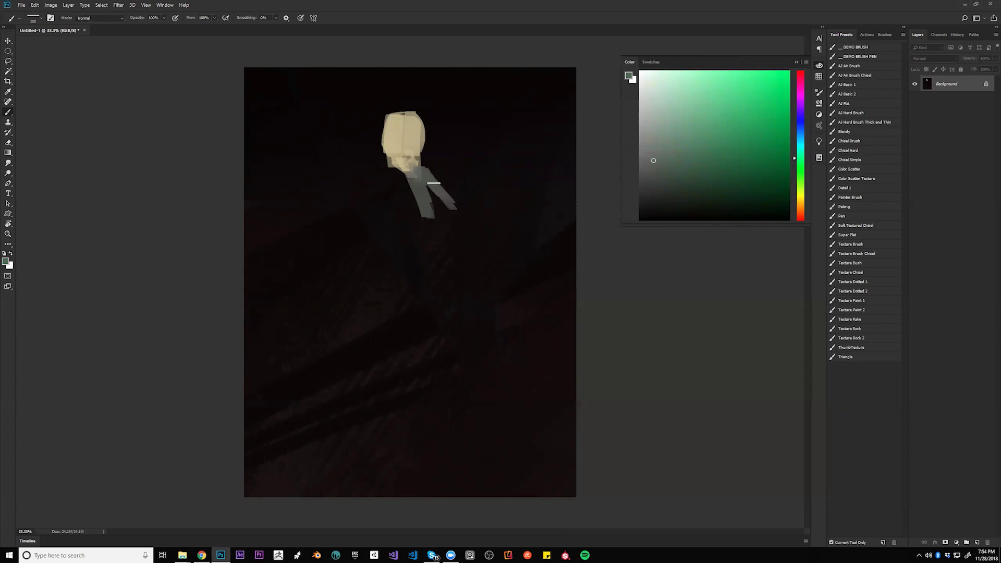
pyautogui.press('[')
pyautogui.moveTo(452, 175)
pyautogui.mouseDown()
pyautogui.moveTo(384, 74)
pyautogui.moveTo(307, 84)
pyautogui.moveTo(305, 104)
pyautogui.moveTo(439, 109)
pyautogui.mouseUp()
pyautogui.moveTo(321, 92)
pyautogui.mouseDown()
pyautogui.moveTo(352, 94)
pyautogui.moveTo(366, 74)
pyautogui.moveTo(398, 91)
pyautogui.moveTo(414, 82)
pyautogui.moveTo(444, 126)
pyautogui.moveTo(435, 97)
pyautogui.moveTo(444, 181)
pyautogui.mouseUp()
# Block in the figure's narrow grey-green torso from the back of the headdress down to the waist.
pyautogui.moveTo(443, 119)
pyautogui.mouseDown()
pyautogui.moveTo(414, 200)
pyautogui.moveTo(418, 183)
pyautogui.moveTo(434, 294)
pyautogui.mouseUp()
pyautogui.moveTo(431, 190)
pyautogui.mouseDown()
pyautogui.moveTo(444, 144)
pyautogui.moveTo(444, 211)
pyautogui.moveTo(472, 226)
pyautogui.moveTo(453, 267)
pyautogui.moveTo(443, 206)
pyautogui.moveTo(453, 226)
pyautogui.moveTo(439, 280)
pyautogui.moveTo(461, 283)
pyautogui.mouseUp()
pyautogui.keyDown('ctrl'); pyautogui.click(446, 296); pyautogui.keyUp('ctrl')
pyautogui.click(495, 201)
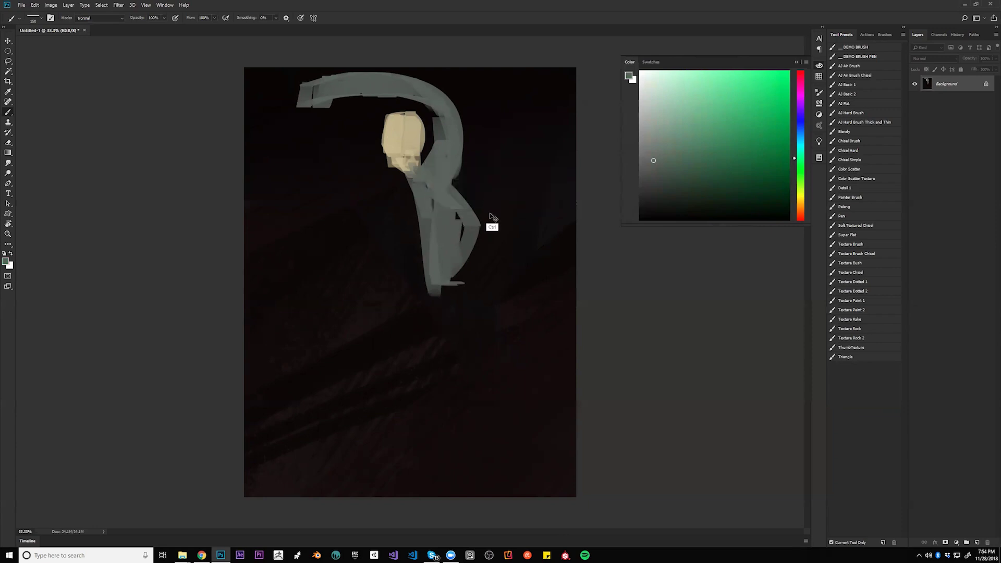
# Flip the canvas horizontally and rough in the hips and legs with long grey-green strokes below the waist.
pyautogui.hotkey('ctrl', 'shift', 'h')
pyautogui.moveTo(362, 278)
pyautogui.mouseDown()
pyautogui.moveTo(332, 304)
pyautogui.moveTo(353, 325)
pyautogui.moveTo(411, 456)
pyautogui.moveTo(411, 424)
pyautogui.moveTo(415, 455)
pyautogui.mouseUp()
pyautogui.moveTo(361, 283)
pyautogui.mouseDown()
pyautogui.moveTo(372, 362)
pyautogui.moveTo(340, 299)
pyautogui.moveTo(294, 368)
pyautogui.mouseUp()
pyautogui.moveTo(338, 334)
pyautogui.mouseDown()
pyautogui.moveTo(399, 497)
pyautogui.moveTo(300, 414)
pyautogui.mouseUp()
# Enlarge the brush and fill in a broad, angular grey-green skirt from the waist to the canvas's lower edge.
pyautogui.press(']')
pyautogui.press(']')
pyautogui.press(']')
pyautogui.press(']')
pyautogui.press(']')
pyautogui.press(']')
pyautogui.press(']')
pyautogui.press(']')
pyautogui.press(']')
pyautogui.press(']')
pyautogui.press(']')
pyautogui.press(']')
pyautogui.moveTo(351, 323)
pyautogui.mouseDown()
pyautogui.moveTo(315, 384)
pyautogui.moveTo(324, 470)
pyautogui.mouseUp()
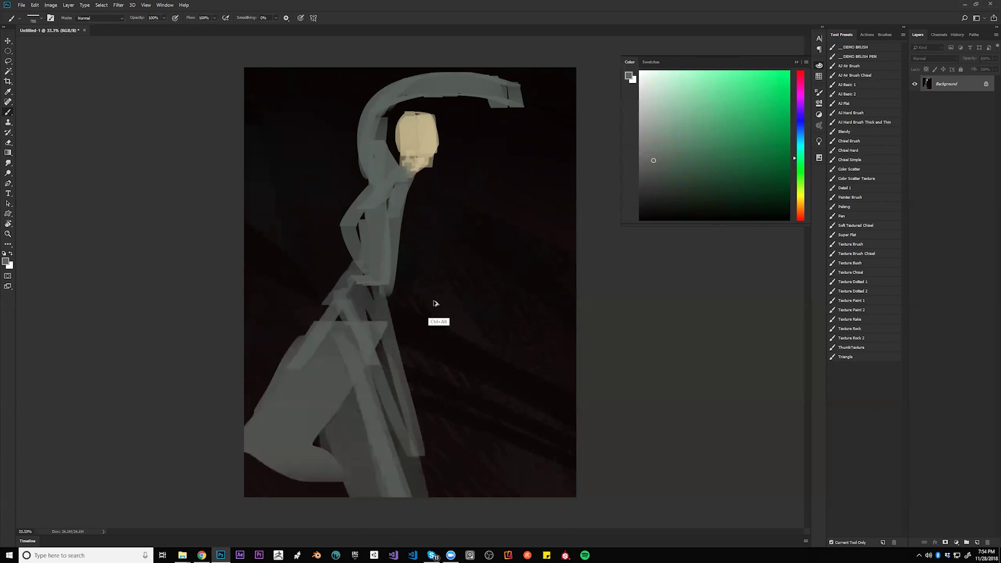
pyautogui.hotkey('ctrl', 'z')
pyautogui.press('[')
pyautogui.moveTo(346, 303); pyautogui.dragTo(312, 394)
pyautogui.press('[')
pyautogui.press('[')
pyautogui.moveTo(337, 327); pyautogui.dragTo(392, 515)
pyautogui.moveTo(353, 304); pyautogui.dragTo(414, 502)
# Shrink the brush and fill out the front edge of the torso down to the waist.
pyautogui.press('[')
pyautogui.press('[')
pyautogui.press('[')
pyautogui.press('[')
pyautogui.press('[')
pyautogui.press('[')
pyautogui.press('[')
pyautogui.press('[')
pyautogui.press('[')
pyautogui.press('[')
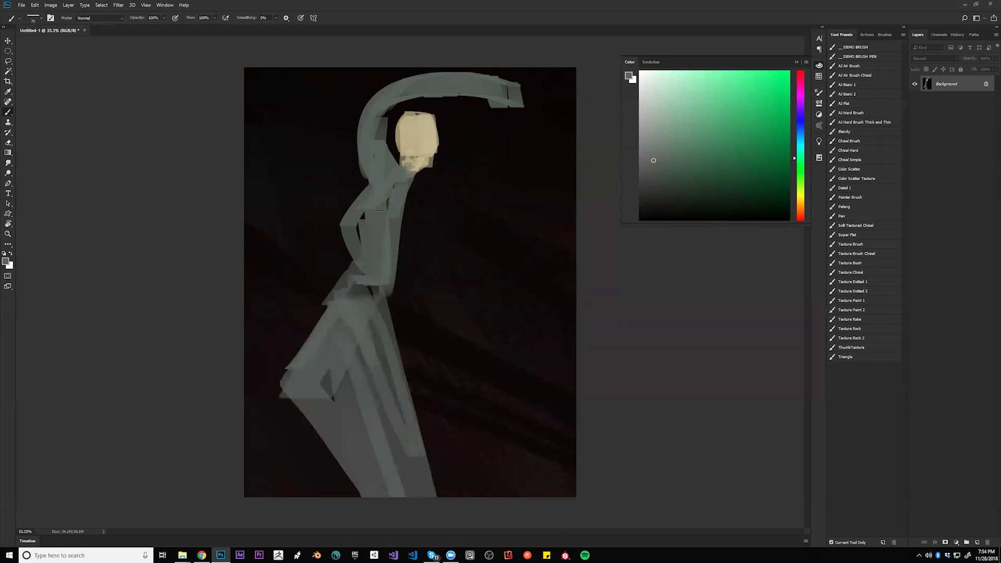
pyautogui.moveTo(386, 276); pyautogui.dragTo(387, 297)
pyautogui.moveTo(400, 188); pyautogui.dragTo(388, 298)
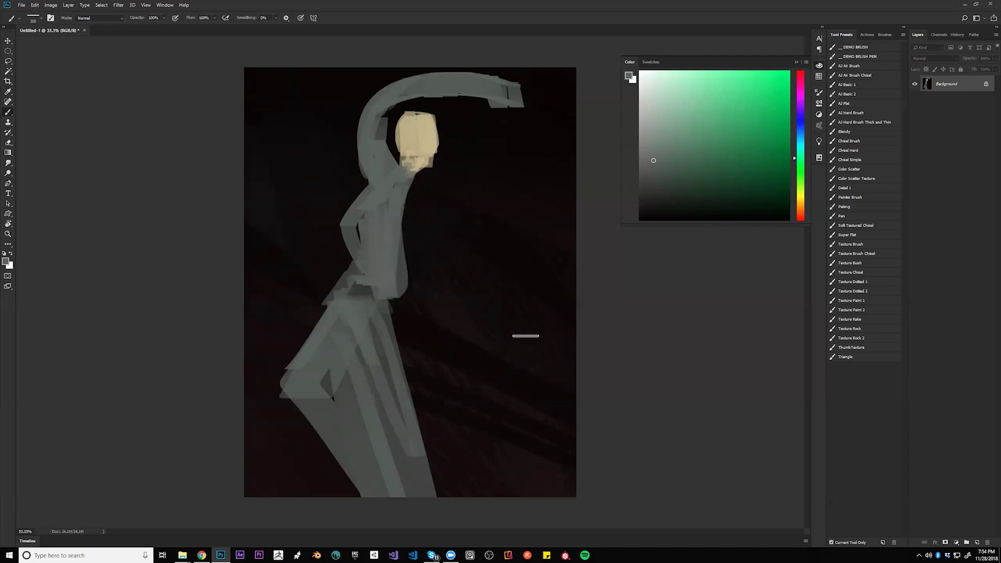
# Sample a darker grey from the waist and shade the torso and the back of the headdress.
pyautogui.keyDown('alt'); pyautogui.click(361, 291); pyautogui.keyUp('alt')
pyautogui.moveTo(394, 293); pyautogui.dragTo(383, 285)
pyautogui.moveTo(360, 255)
pyautogui.mouseDown()
pyautogui.moveTo(393, 297)
pyautogui.moveTo(394, 274)
pyautogui.moveTo(369, 240)
pyautogui.moveTo(381, 220)
pyautogui.moveTo(381, 249)
pyautogui.mouseUp()
pyautogui.moveTo(369, 183)
pyautogui.mouseDown()
pyautogui.moveTo(381, 179)
pyautogui.moveTo(369, 146)
pyautogui.moveTo(377, 148)
pyautogui.mouseUp()
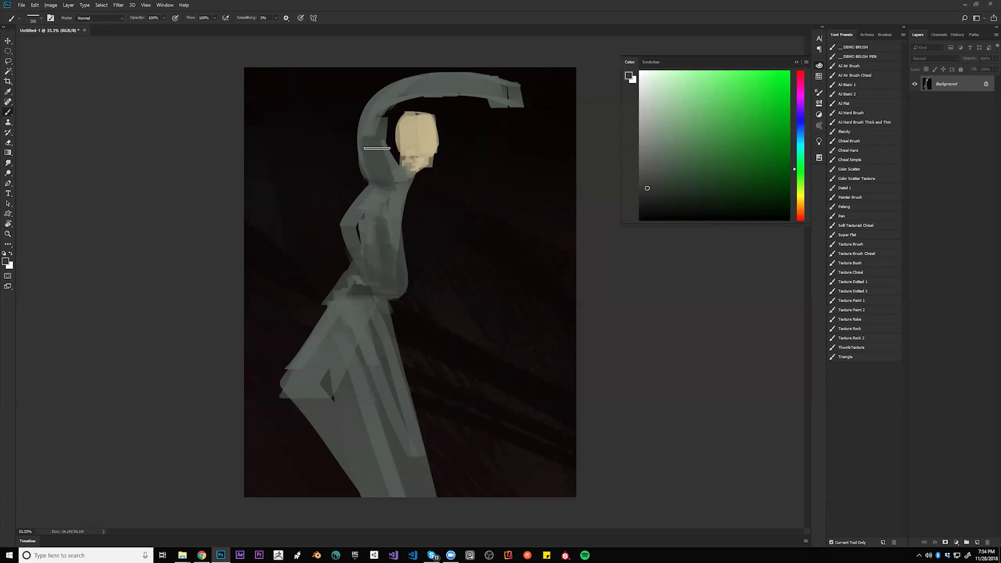
# Sample beige from the face and paint the near arm with a rounded shoulder, bent elbow and long forearm.
pyautogui.keyDown('alt'); pyautogui.click(416, 130); pyautogui.keyUp('alt')
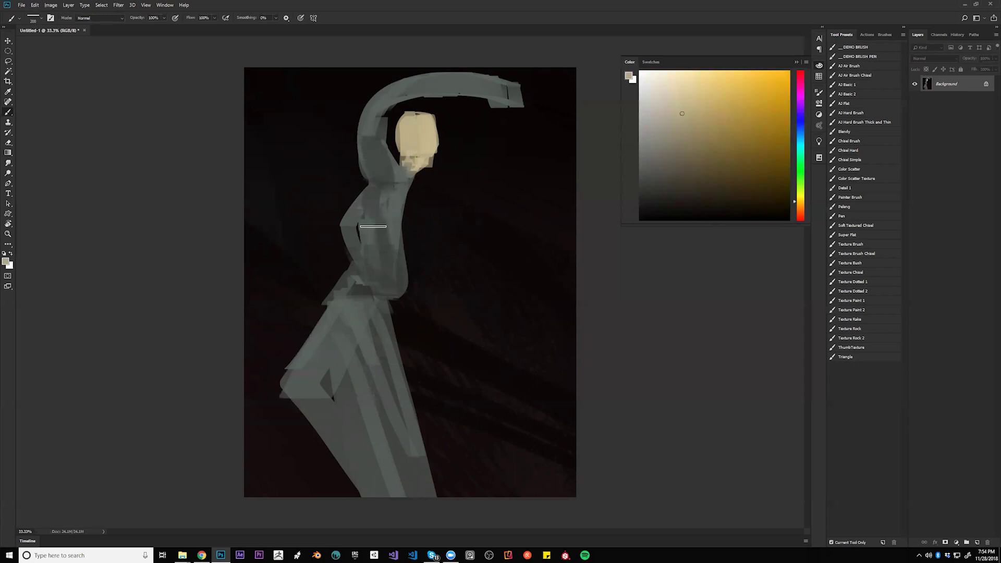
pyautogui.moveTo(369, 204)
pyautogui.mouseDown()
pyautogui.moveTo(377, 224)
pyautogui.moveTo(408, 185)
pyautogui.moveTo(366, 196)
pyautogui.moveTo(381, 204)
pyautogui.moveTo(375, 223)
pyautogui.moveTo(371, 206)
pyautogui.moveTo(364, 234)
pyautogui.moveTo(369, 198)
pyautogui.moveTo(338, 281)
pyautogui.mouseUp()
pyautogui.hotkey('ctrl', 'z')
pyautogui.moveTo(348, 240); pyautogui.dragTo(336, 277)
pyautogui.hotkey('ctrl', 'z')
pyautogui.moveTo(367, 205)
pyautogui.mouseDown()
pyautogui.moveTo(334, 282)
pyautogui.moveTo(354, 306)
pyautogui.mouseUp()
pyautogui.moveTo(346, 275); pyautogui.dragTo(418, 399)
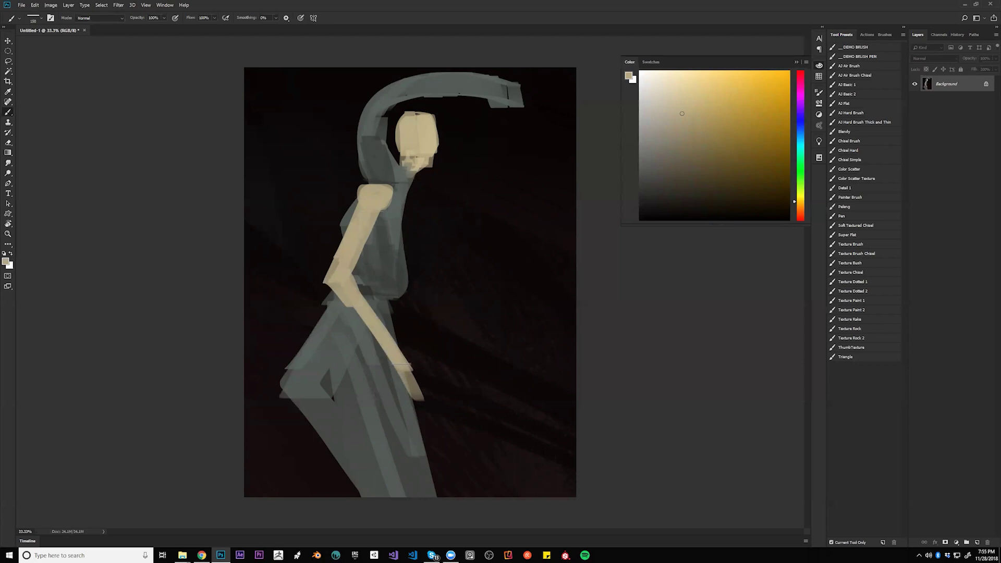
# Reduce the brush size and paint the far shoulder and thin far forearm in beige beside the torso.
pyautogui.press('[')
pyautogui.press('[')
pyautogui.press('[')
pyautogui.press('[')
pyautogui.press('[')
pyautogui.press('[')
pyautogui.press('[')
pyautogui.press('[')
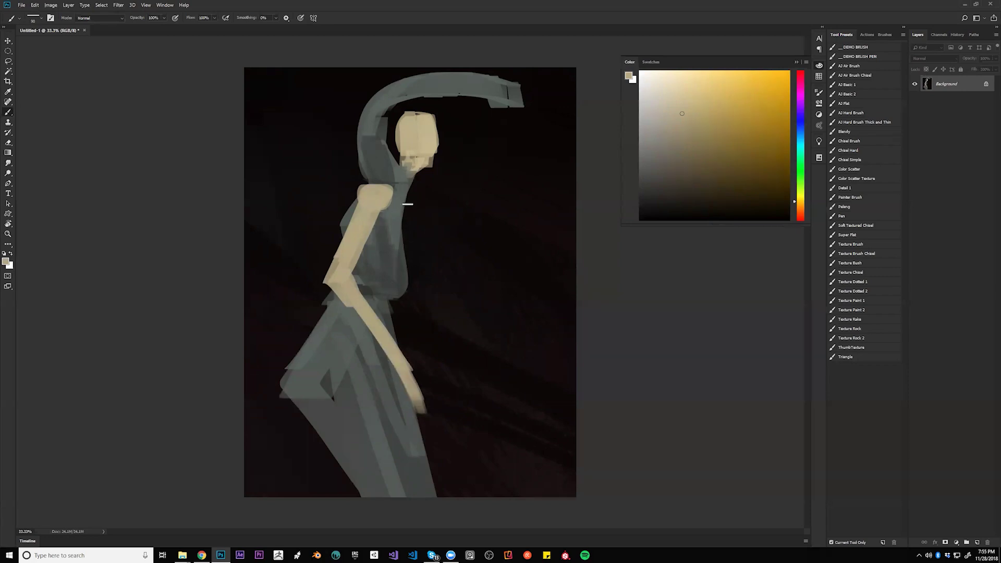
pyautogui.moveTo(407, 197); pyautogui.dragTo(402, 223)
pyautogui.moveTo(400, 300); pyautogui.dragTo(411, 380)
pyautogui.moveTo(397, 329)
pyautogui.mouseDown()
pyautogui.moveTo(394, 296)
pyautogui.moveTo(420, 395)
pyautogui.mouseUp()
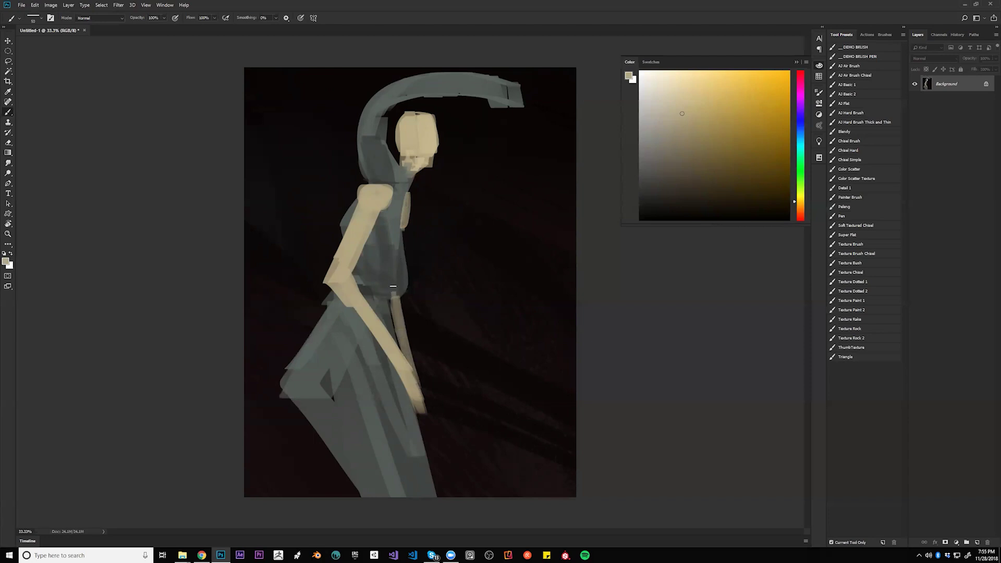
# Darken the waist and upper hip around the elbow with a sampled dark tone, and reset the painting colour to black.
pyautogui.keyDown('alt'); pyautogui.click(391, 290); pyautogui.keyUp('alt')
pyautogui.moveTo(383, 298)
pyautogui.mouseDown()
pyautogui.moveTo(357, 268)
pyautogui.moveTo(386, 295)
pyautogui.moveTo(356, 273)
pyautogui.moveTo(369, 304)
pyautogui.moveTo(382, 305)
pyautogui.moveTo(385, 292)
pyautogui.moveTo(364, 326)
pyautogui.moveTo(353, 311)
pyautogui.moveTo(329, 331)
pyautogui.moveTo(321, 326)
pyautogui.moveTo(333, 292)
pyautogui.moveTo(308, 340)
pyautogui.moveTo(332, 297)
pyautogui.moveTo(344, 310)
pyautogui.moveTo(318, 333)
pyautogui.mouseUp()
pyautogui.press('d')
pyautogui.press(']')
pyautogui.press(']')
pyautogui.hotkey('ctrl', 'z')
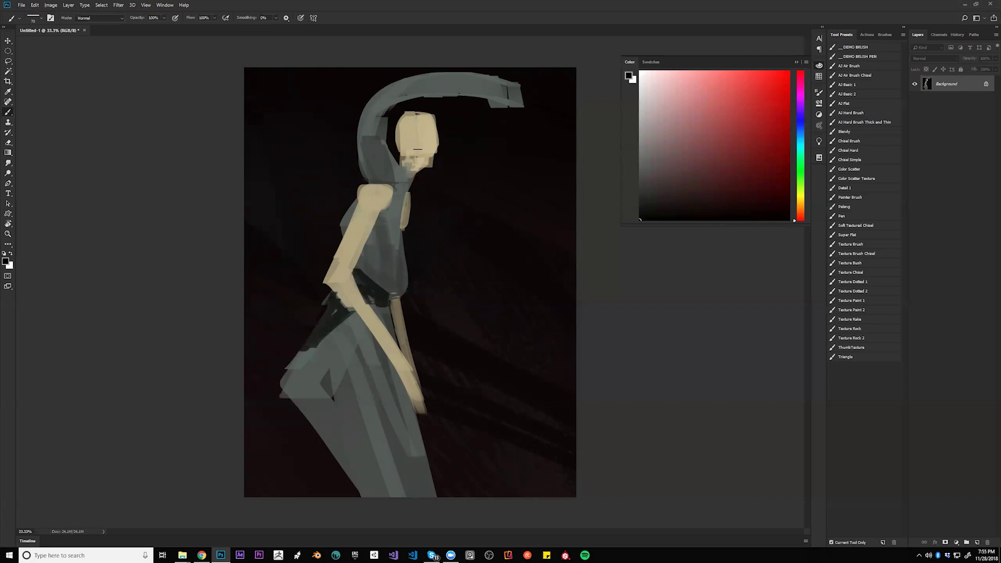
# Add dark eye and mouth marks to the face and rework its planes with tones sampled from it.
pyautogui.moveTo(407, 155)
pyautogui.mouseDown()
pyautogui.moveTo(429, 164)
pyautogui.moveTo(408, 156)
pyautogui.mouseUp()
pyautogui.keyDown('alt'); pyautogui.click(413, 155); pyautogui.keyUp('alt')
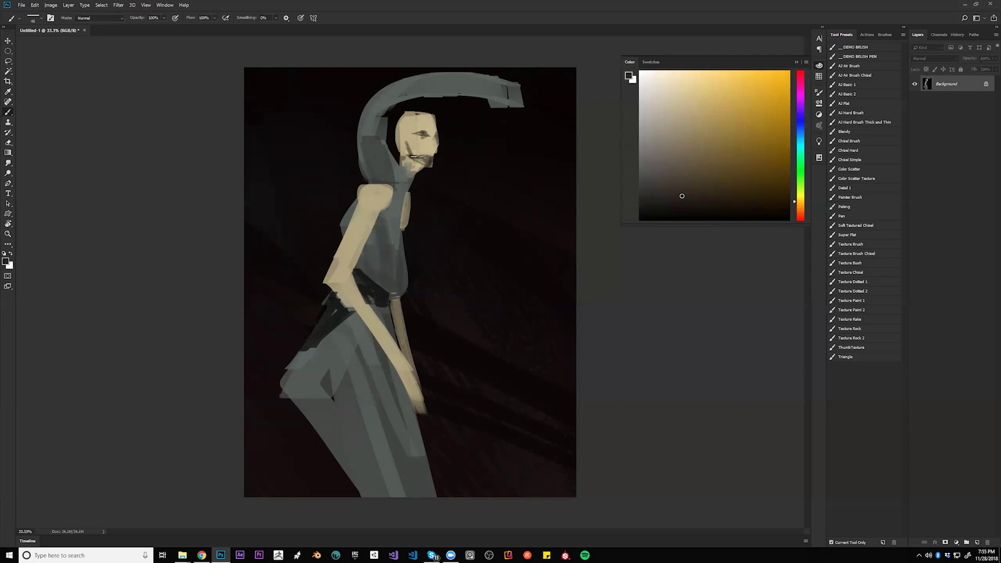
pyautogui.keyDown('alt'); pyautogui.click(413, 147); pyautogui.keyUp('alt')
pyautogui.moveTo(411, 141)
pyautogui.mouseDown()
pyautogui.moveTo(429, 156)
pyautogui.moveTo(431, 123)
pyautogui.moveTo(410, 113)
pyautogui.moveTo(391, 164)
pyautogui.moveTo(387, 111)
pyautogui.moveTo(390, 153)
pyautogui.moveTo(394, 130)
pyautogui.mouseUp()
# Sample grey from the headdress, flip the canvas horizontally and refine the face's edge with a larger brush.
pyautogui.press(']')
pyautogui.press(']')
pyautogui.press(']')
pyautogui.keyDown('alt'); pyautogui.click(385, 159); pyautogui.keyUp('alt')
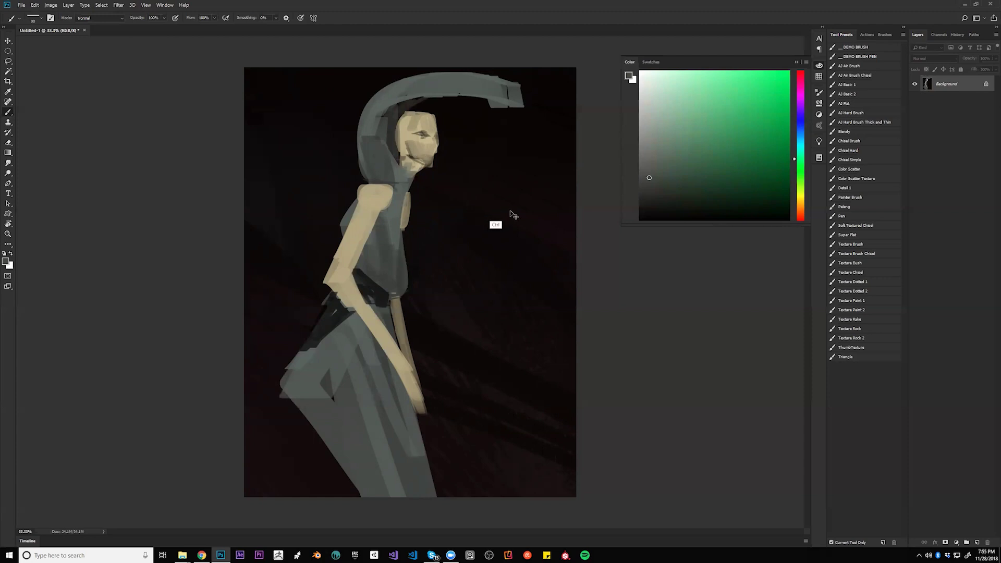
pyautogui.hotkey('ctrl', 'h')
pyautogui.moveTo(394, 134); pyautogui.dragTo(405, 133)
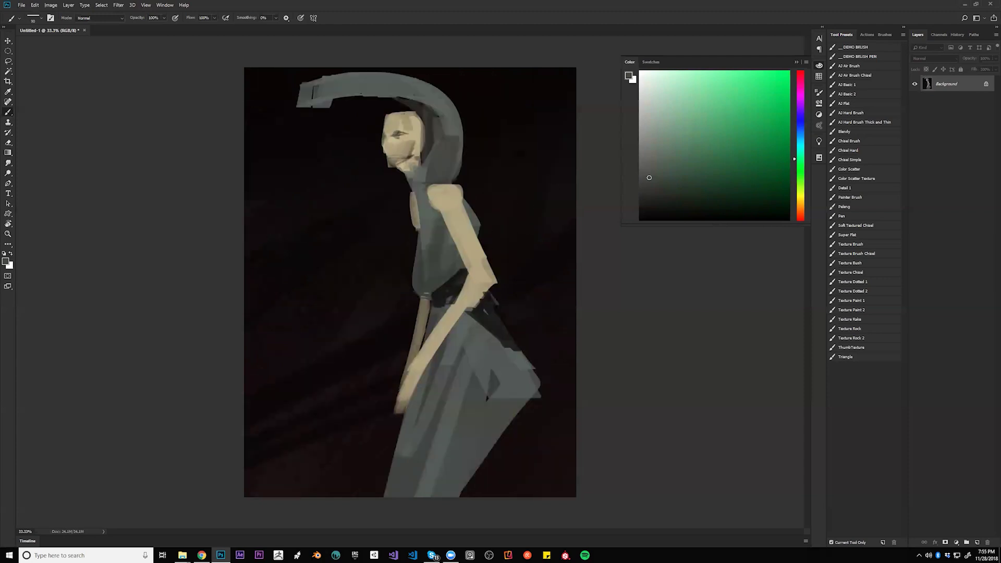
# Switch to black, enlarge the brush and shade the waist and the skirt beneath the near forearm.
pyautogui.press('d')
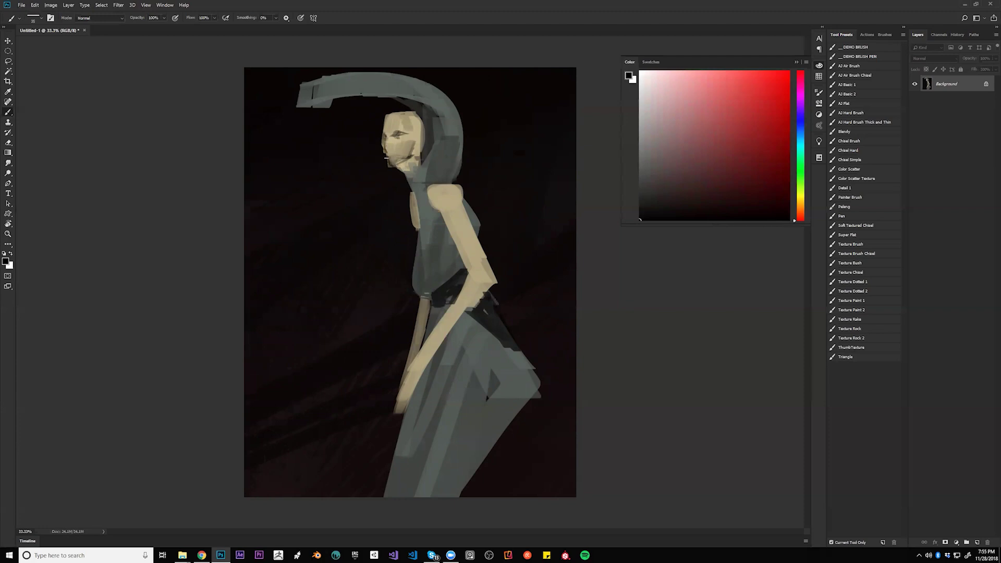
pyautogui.press(']')
pyautogui.press(']')
pyautogui.press(']')
pyautogui.press(']')
pyautogui.moveTo(456, 256)
pyautogui.mouseDown()
pyautogui.moveTo(441, 225)
pyautogui.moveTo(454, 265)
pyautogui.moveTo(440, 269)
pyautogui.moveTo(451, 272)
pyautogui.moveTo(429, 339)
pyautogui.mouseUp()
pyautogui.moveTo(457, 277)
pyautogui.mouseDown()
pyautogui.moveTo(433, 366)
pyautogui.moveTo(446, 339)
pyautogui.mouseUp()
pyautogui.press(']')
pyautogui.moveTo(459, 324)
pyautogui.mouseDown()
pyautogui.moveTo(428, 386)
pyautogui.moveTo(432, 354)
pyautogui.moveTo(411, 366)
pyautogui.moveTo(468, 268)
pyautogui.mouseUp()
# Paint black shadows along the inner side of the upper arm and flip the canvas horizontally.
pyautogui.press(']')
pyautogui.press(']')
pyautogui.press('[')
pyautogui.moveTo(443, 224)
pyautogui.mouseDown()
pyautogui.moveTo(440, 207)
pyautogui.moveTo(468, 274)
pyautogui.mouseUp()
pyautogui.moveTo(451, 206); pyautogui.dragTo(474, 272)
pyautogui.moveTo(459, 240); pyautogui.dragTo(468, 275)
pyautogui.hotkey('ctrl', 'shift', 'h')
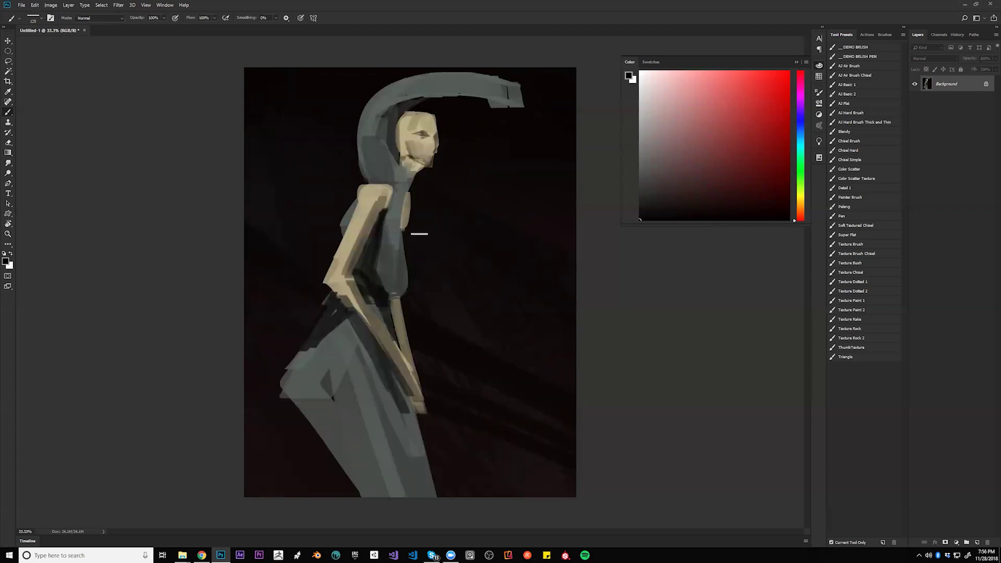
# Sample beige from the shoulder and paint tall curved, horn-like shapes rising from the shoulder and elbow towards the canvas top.
pyautogui.keyDown('alt'); pyautogui.click(368, 199); pyautogui.keyUp('alt')
pyautogui.moveTo(361, 193); pyautogui.dragTo(333, 122)
pyautogui.hotkey('ctrl', 'z')
pyautogui.moveTo(360, 195)
pyautogui.mouseDown()
pyautogui.moveTo(346, 149)
pyautogui.moveTo(357, 68)
pyautogui.mouseUp()
pyautogui.press(']')
pyautogui.press(']')
pyautogui.moveTo(345, 270); pyautogui.dragTo(350, 109)
pyautogui.hotkey('ctrl', 'z')
pyautogui.moveTo(343, 269); pyautogui.dragTo(347, 81)
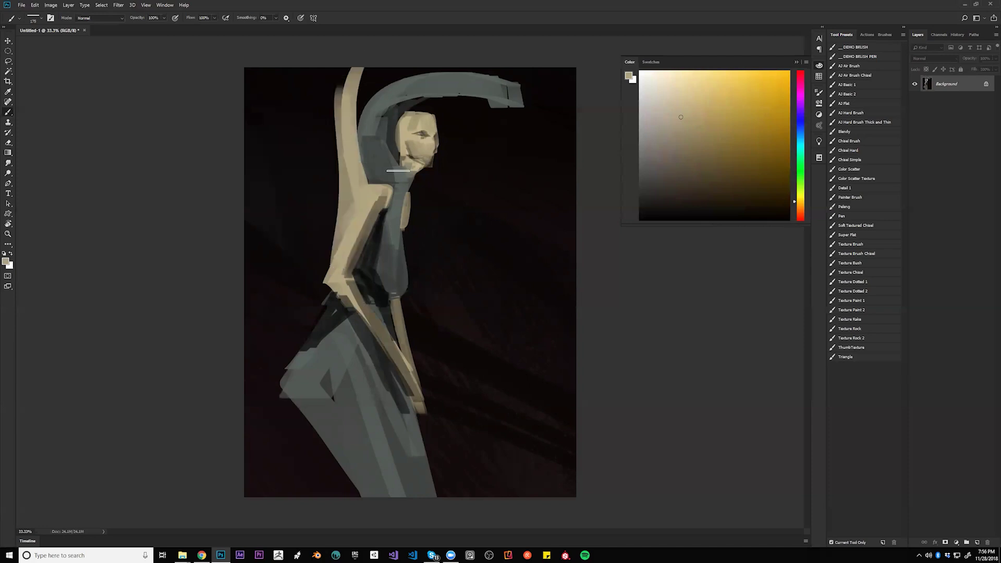
# Shade the junction of the tall beige horn and the shoulder with black and sampled darker beige tones.
pyautogui.press('d')
pyautogui.press('[')
pyautogui.moveTo(346, 184)
pyautogui.mouseDown()
pyautogui.moveTo(353, 212)
pyautogui.moveTo(349, 169)
pyautogui.moveTo(358, 201)
pyautogui.moveTo(356, 213)
pyautogui.moveTo(346, 180)
pyautogui.moveTo(360, 209)
pyautogui.moveTo(352, 239)
pyautogui.mouseUp()
pyautogui.keyDown('alt'); pyautogui.click(346, 226); pyautogui.keyUp('alt')
pyautogui.keyDown('alt'); pyautogui.click(345, 229); pyautogui.keyUp('alt')
pyautogui.moveTo(375, 199)
pyautogui.mouseDown()
pyautogui.moveTo(355, 240)
pyautogui.moveTo(361, 226)
pyautogui.mouseUp()
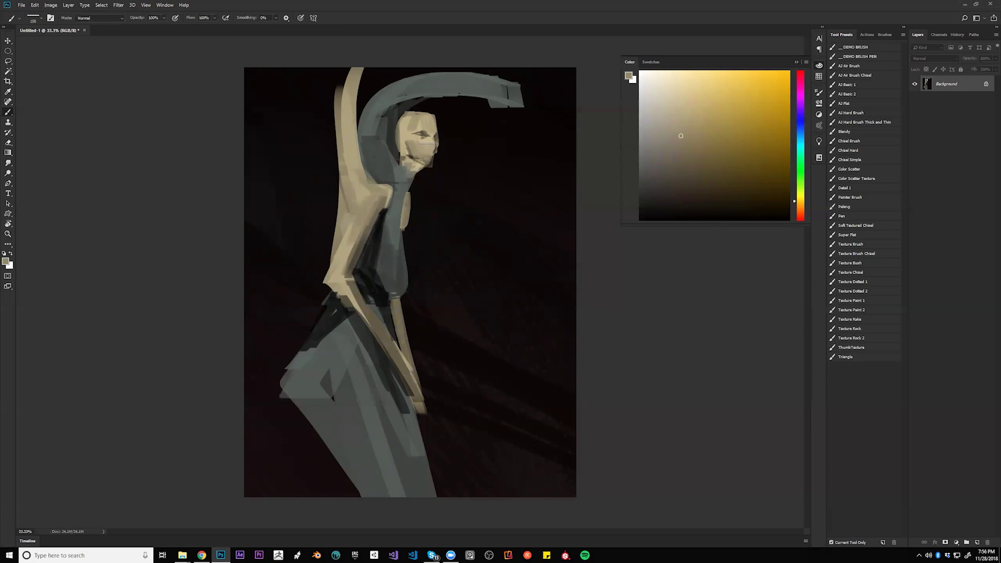
# Cover the lower face with a dark brown veil hanging below the chin, and reset the painting colour to black.
pyautogui.press('d')
pyautogui.moveTo(399, 140)
pyautogui.mouseDown()
pyautogui.moveTo(428, 143)
pyautogui.moveTo(423, 163)
pyautogui.moveTo(416, 142)
pyautogui.moveTo(415, 158)
pyautogui.moveTo(419, 144)
pyautogui.moveTo(429, 155)
pyautogui.moveTo(429, 146)
pyautogui.moveTo(429, 205)
pyautogui.moveTo(422, 146)
pyautogui.moveTo(418, 207)
pyautogui.moveTo(411, 150)
pyautogui.moveTo(412, 204)
pyautogui.mouseUp()
pyautogui.keyDown('alt'); pyautogui.click(423, 157); pyautogui.keyUp('alt')
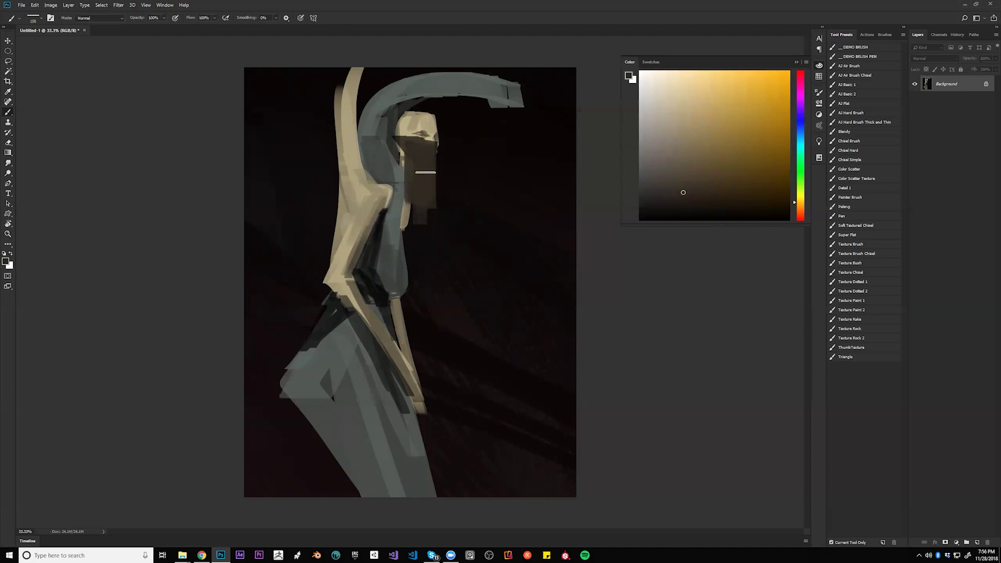
pyautogui.press('[')
pyautogui.press('d')
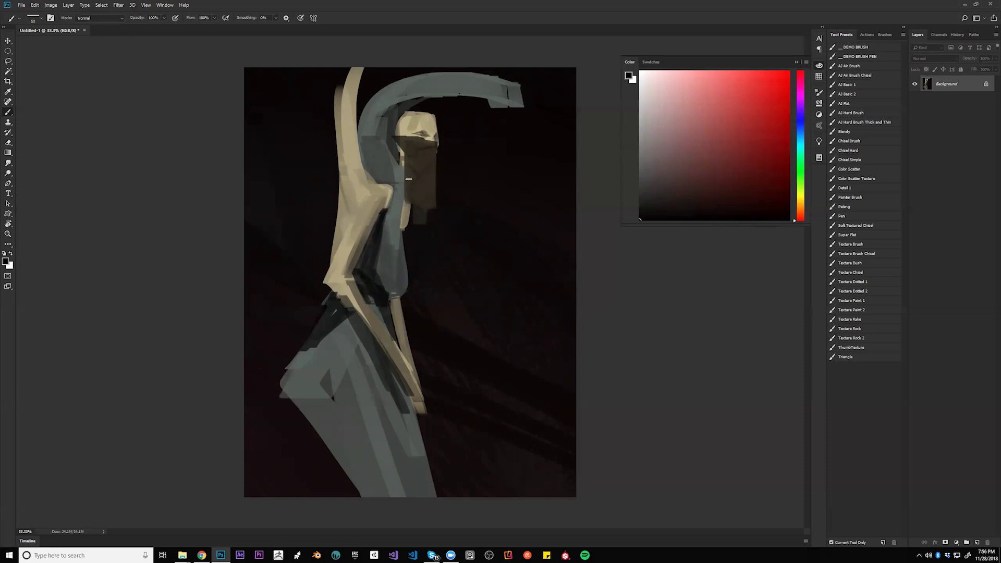
# Add a new layer above the painting and fill it with a dark reddish black sampled from the background.
pyautogui.hotkey('ctrl', '-')
pyautogui.press('Tab')
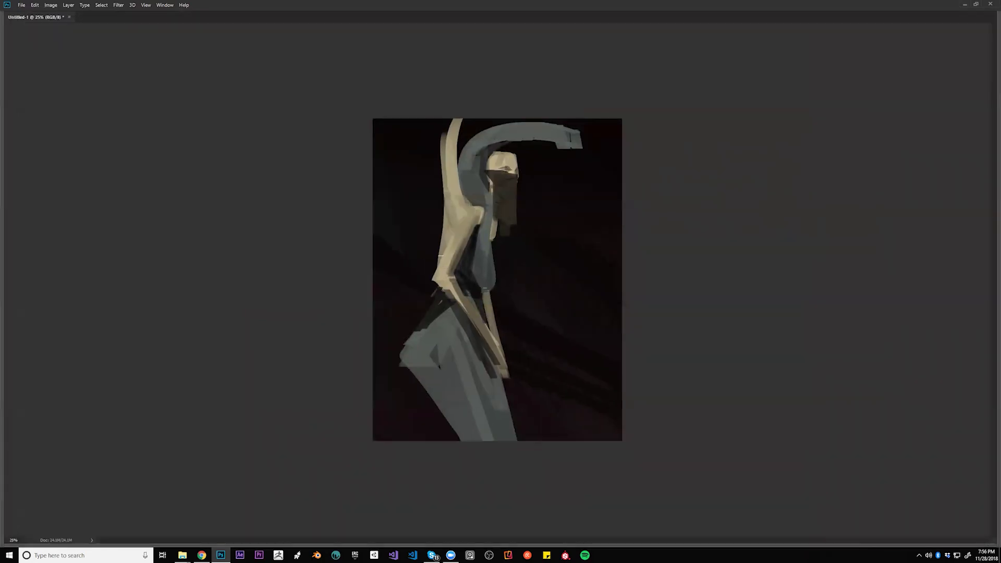
pyautogui.press('Tab')
pyautogui.press('alt')
pyautogui.hotkey('shift', 'g')
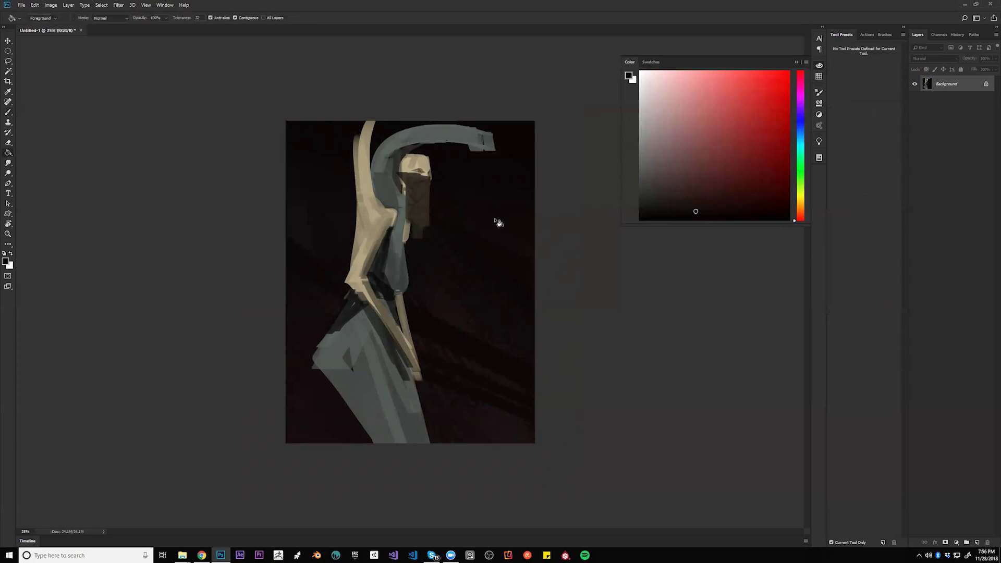
pyautogui.press('ctrl')
pyautogui.hotkey('ctrl', 'shift', 'alt', 'n')
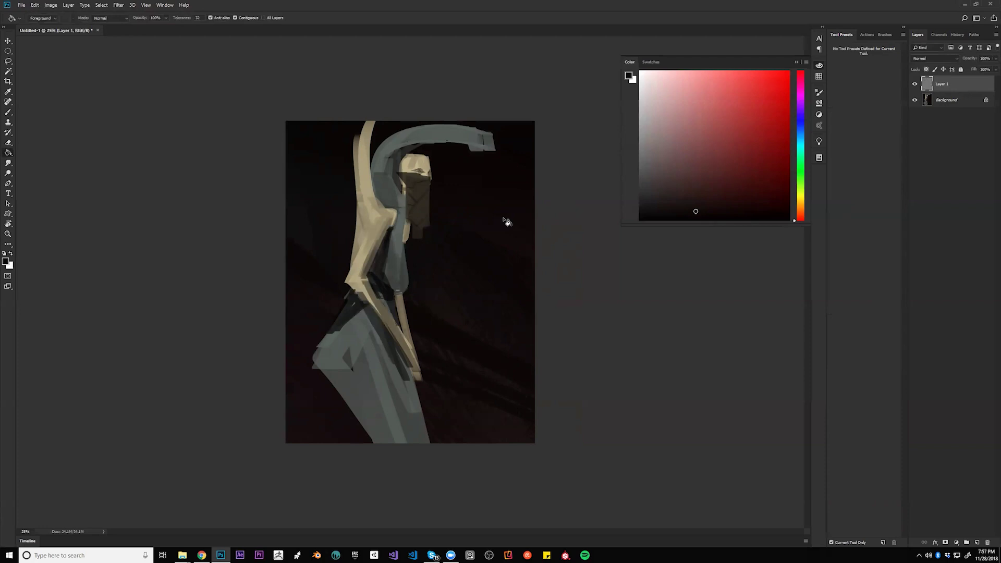
pyautogui.keyDown('alt'); pyautogui.click(480, 230); pyautogui.keyUp('alt')
pyautogui.click(464, 229)
# Pick a dark grey for the brush, enlarge it and block in a grey shape in the upper middle of the new layer.
pyautogui.press('b')
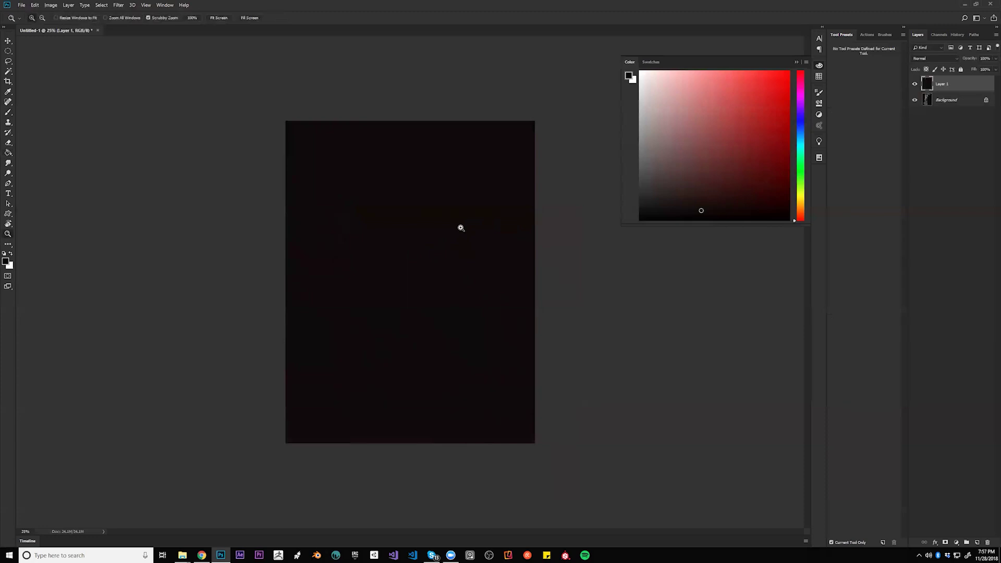
pyautogui.hotkey('ctrl', '+')
pyautogui.click(652, 190)
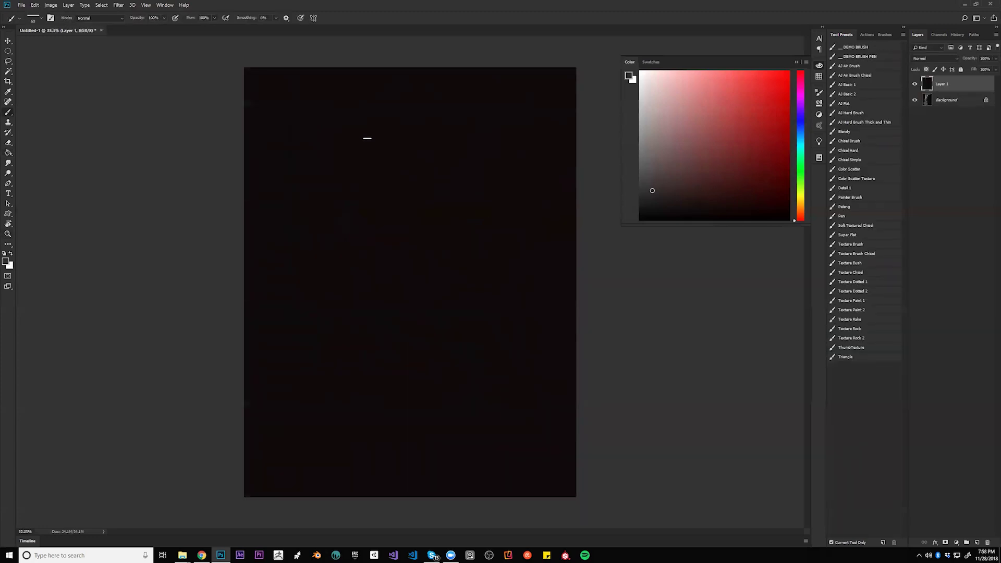
pyautogui.press(']')
pyautogui.press(']')
pyautogui.press(']')
pyautogui.press(']')
pyautogui.press(']')
pyautogui.press(']')
pyautogui.press(']')
pyautogui.press(']')
pyautogui.press(']')
pyautogui.press(']')
pyautogui.press(']')
pyautogui.moveTo(405, 70); pyautogui.dragTo(409, 144)
pyautogui.moveTo(420, 71)
pyautogui.mouseDown()
pyautogui.moveTo(426, 170)
pyautogui.moveTo(343, 105)
pyautogui.moveTo(407, 119)
pyautogui.moveTo(389, 99)
pyautogui.moveTo(423, 133)
pyautogui.moveTo(399, 156)
pyautogui.moveTo(418, 203)
pyautogui.moveTo(430, 209)
pyautogui.moveTo(429, 179)
pyautogui.moveTo(438, 208)
pyautogui.moveTo(448, 183)
pyautogui.mouseUp()
pyautogui.hotkey('ctrl', 'z')
# Shape the dark grey hood at the top of the canvas with a smaller brush, using black and sampled tones.
pyautogui.press('[')
pyautogui.press('[')
pyautogui.press('[')
pyautogui.press('[')
pyautogui.press('[')
pyautogui.press('[')
pyautogui.press('[')
pyautogui.press('[')
pyautogui.press('[')
pyautogui.press('[')
pyautogui.press('d')
pyautogui.keyDown('alt'); pyautogui.click(420, 195); pyautogui.keyUp('alt')
pyautogui.press('[')
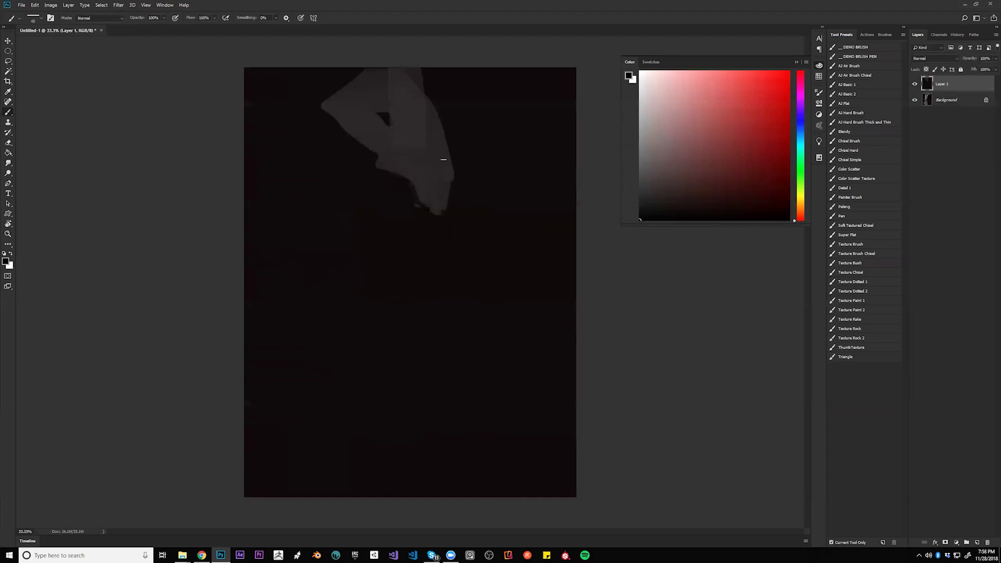
# Paint a white mask-like face beneath the hood and mark its dark eye openings and chin details.
pyautogui.press('x')
pyautogui.moveTo(434, 162); pyautogui.dragTo(429, 177)
pyautogui.moveTo(437, 163)
pyautogui.mouseDown()
pyautogui.moveTo(417, 186)
pyautogui.moveTo(444, 161)
pyautogui.moveTo(441, 179)
pyautogui.moveTo(442, 159)
pyautogui.moveTo(442, 199)
pyautogui.mouseUp()
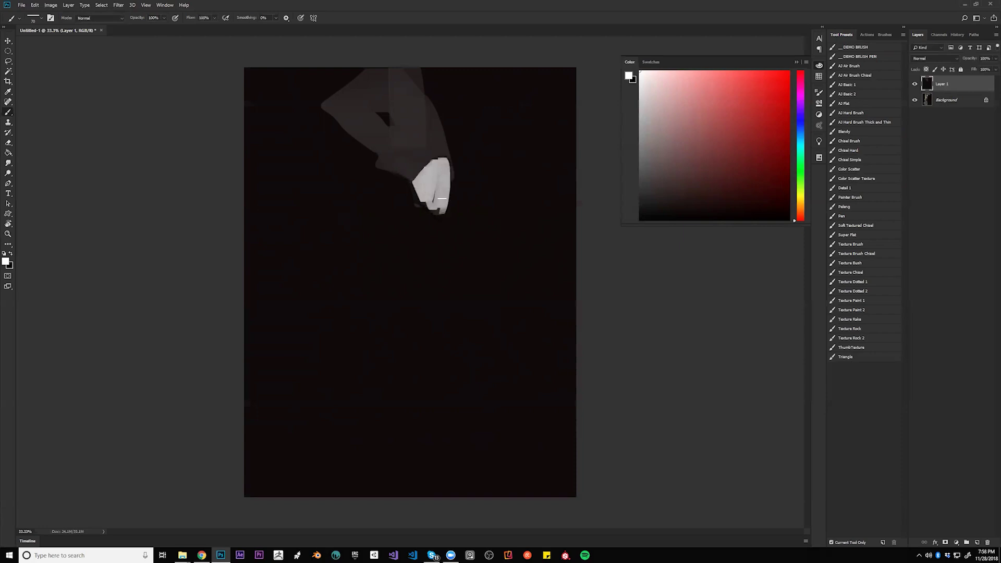
pyautogui.press('x')
pyautogui.moveTo(447, 162)
pyautogui.mouseDown()
pyautogui.moveTo(443, 205)
pyautogui.moveTo(446, 165)
pyautogui.moveTo(425, 199)
pyautogui.mouseUp()
pyautogui.press('d')
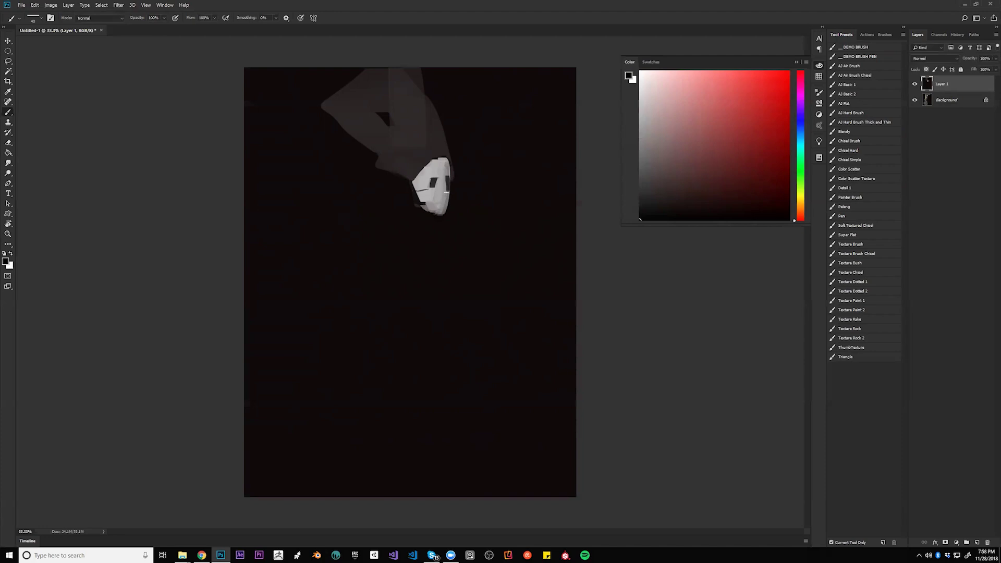
# Extend the headdress behind the mask with sampled dark grey, adding a pointed flap and a wide band reaching the canvas edge.
pyautogui.keyDown('alt'); pyautogui.click(423, 172); pyautogui.keyUp('alt')
pyautogui.keyDown('alt'); pyautogui.click(395, 184); pyautogui.keyUp('alt')
pyautogui.moveTo(407, 180); pyautogui.dragTo(282, 162)
pyautogui.press(']')
pyautogui.press(']')
pyautogui.press(']')
pyautogui.press(']')
pyautogui.press(']')
pyautogui.press(']')
pyautogui.press(']')
pyautogui.press(']')
pyautogui.press(']')
pyautogui.moveTo(326, 127)
pyautogui.mouseDown()
pyautogui.moveTo(327, 149)
pyautogui.moveTo(328, 136)
pyautogui.moveTo(379, 183)
pyautogui.moveTo(317, 186)
pyautogui.moveTo(385, 172)
pyautogui.moveTo(259, 203)
pyautogui.moveTo(284, 205)
pyautogui.moveTo(314, 181)
pyautogui.moveTo(254, 213)
pyautogui.moveTo(310, 223)
pyautogui.moveTo(361, 186)
pyautogui.moveTo(319, 216)
pyautogui.moveTo(387, 201)
pyautogui.mouseUp()
# Refine the headdress folds with a smaller brush and fill the dark gap in the hood with sampled greys.
pyautogui.press('[')
pyautogui.press('[')
pyautogui.press('[')
pyautogui.press('[')
pyautogui.press('[')
pyautogui.press('[')
pyautogui.press('[')
pyautogui.press('[')
pyautogui.press('[')
pyautogui.press('[')
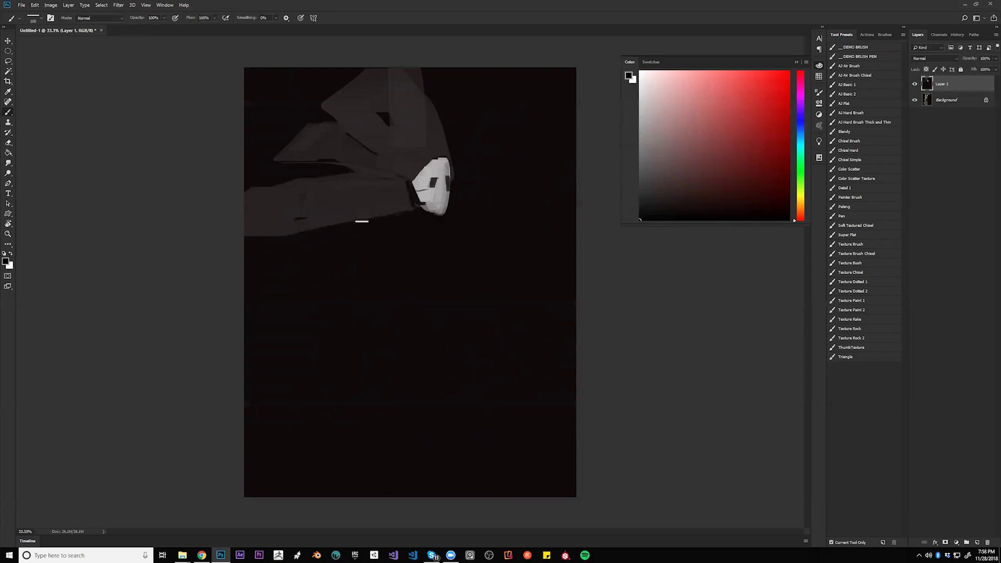
pyautogui.press('[')
pyautogui.keyDown('alt'); pyautogui.click(367, 186); pyautogui.keyUp('alt')
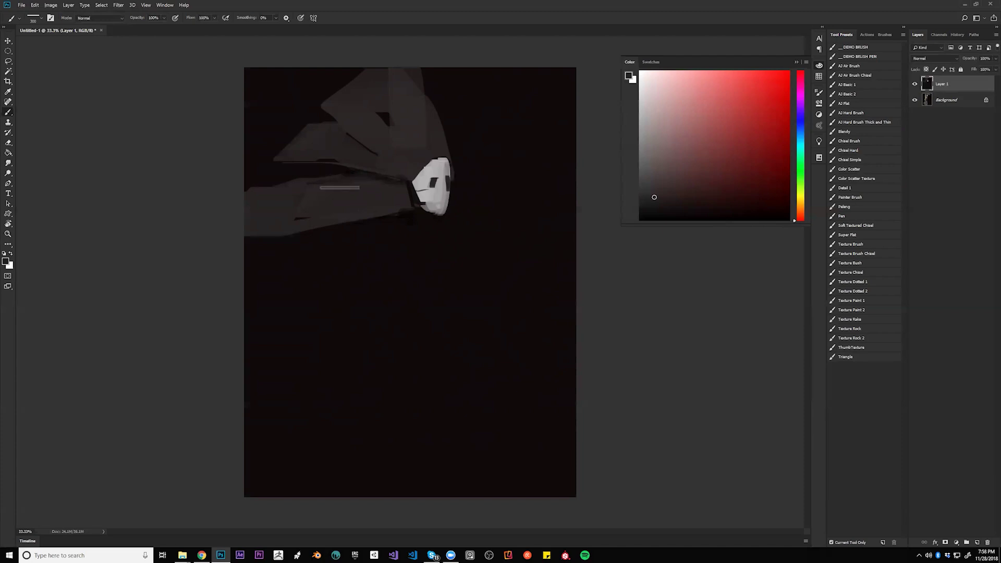
pyautogui.keyDown('alt'); pyautogui.click(389, 182); pyautogui.keyUp('alt')
pyautogui.keyDown('alt'); pyautogui.click(359, 194); pyautogui.keyUp('alt')
pyautogui.moveTo(362, 89)
pyautogui.mouseDown()
pyautogui.moveTo(384, 154)
pyautogui.moveTo(406, 152)
pyautogui.mouseUp()
# Paint dark grey strips hanging below the mask and fill the neck and upper chest with black.
pyautogui.press('[')
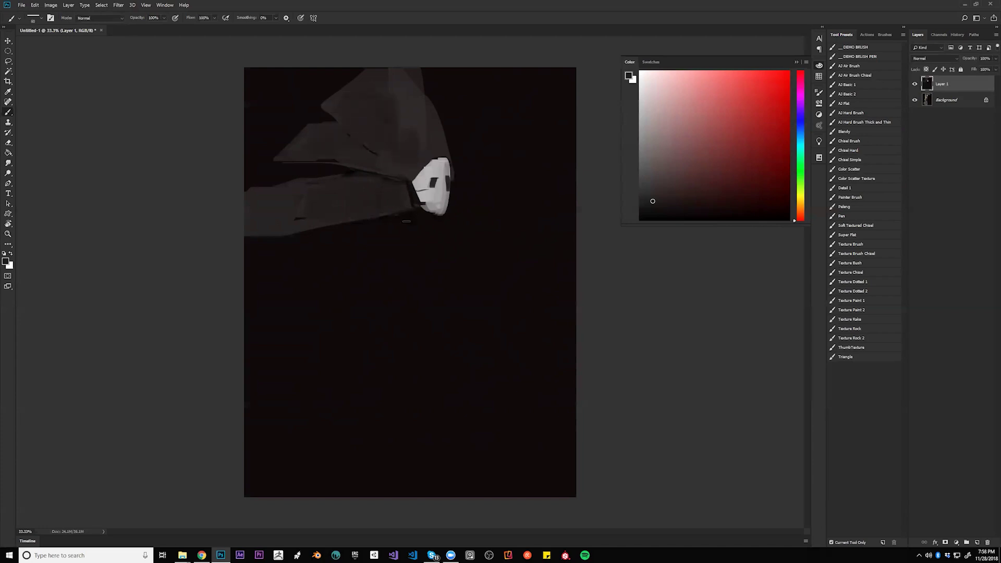
pyautogui.moveTo(412, 211); pyautogui.dragTo(416, 248)
pyautogui.moveTo(447, 215); pyautogui.dragTo(447, 249)
pyautogui.press('d')
pyautogui.moveTo(418, 205); pyautogui.dragTo(430, 256)
pyautogui.press(']')
pyautogui.press(']')
pyautogui.press(']')
pyautogui.press(']')
pyautogui.press(']')
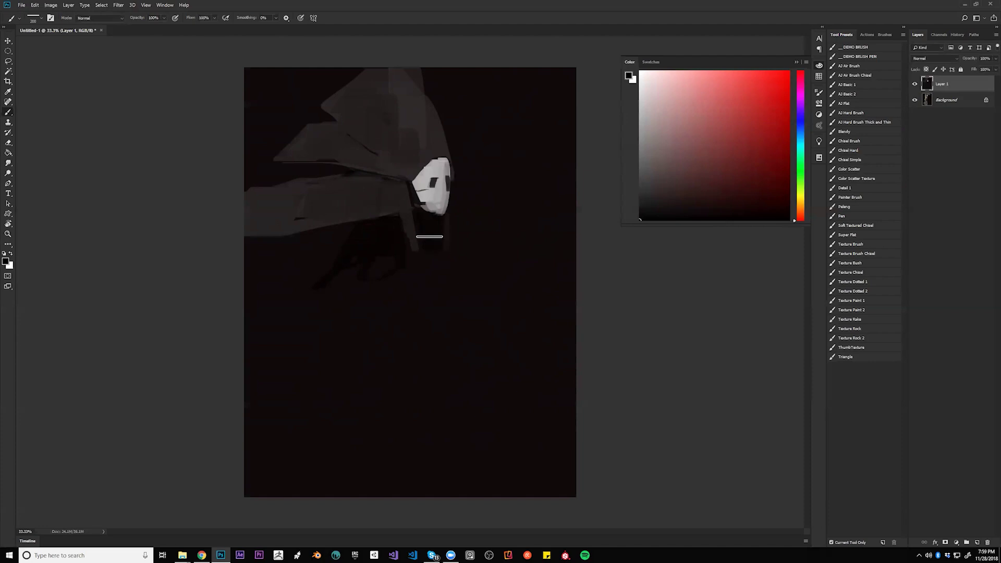
# Soften the mask's eye and cheek with sampled greys and add light grey jaw strips beneath the chin.
pyautogui.press('alt')
pyautogui.keyDown('alt'); pyautogui.click(424, 203); pyautogui.keyUp('alt')
pyautogui.keyDown('alt'); pyautogui.click(421, 208); pyautogui.keyUp('alt')
pyautogui.keyDown('alt'); pyautogui.click(440, 183); pyautogui.keyUp('alt')
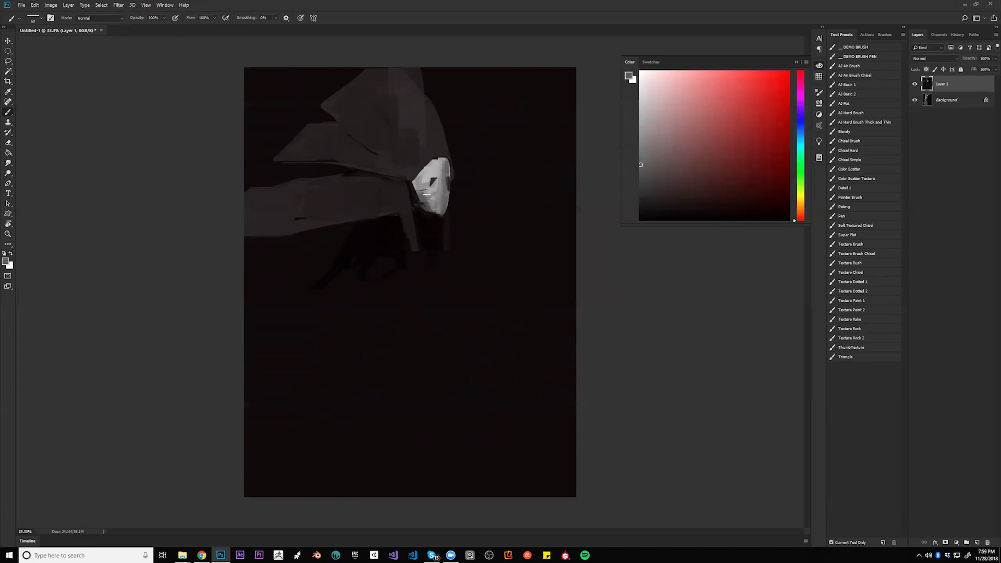
pyautogui.keyDown('alt'); pyautogui.click(429, 192); pyautogui.keyUp('alt')
pyautogui.hotkey('ctrl', 'z')
pyautogui.moveTo(414, 204); pyautogui.dragTo(427, 232)
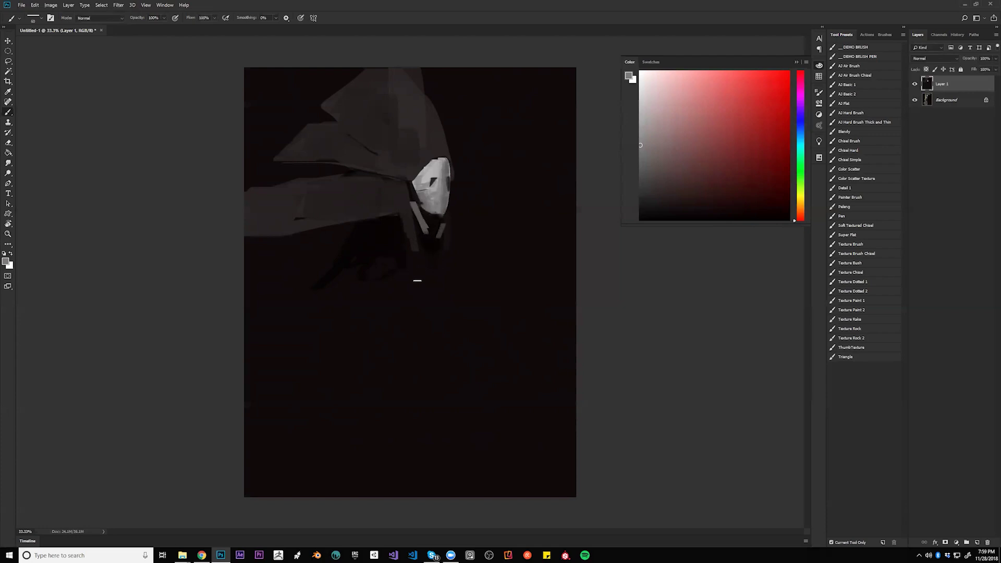
# Outline a rounded shoulder, upper arm and raised forearm in mid grey with an enlarged brush.
pyautogui.press(']')
pyautogui.press(']')
pyautogui.press(']')
pyautogui.press(']')
pyautogui.press(']')
pyautogui.press(']')
pyautogui.moveTo(370, 264)
pyautogui.mouseDown()
pyautogui.moveTo(323, 302)
pyautogui.moveTo(345, 272)
pyautogui.moveTo(381, 269)
pyautogui.moveTo(334, 283)
pyautogui.moveTo(387, 290)
pyautogui.moveTo(344, 276)
pyautogui.moveTo(332, 299)
pyautogui.mouseUp()
pyautogui.moveTo(403, 299); pyautogui.dragTo(437, 333)
pyautogui.moveTo(434, 338)
pyautogui.mouseDown()
pyautogui.moveTo(360, 292)
pyautogui.moveTo(330, 290)
pyautogui.moveTo(322, 343)
pyautogui.moveTo(370, 392)
pyautogui.moveTo(413, 417)
pyautogui.moveTo(457, 412)
pyautogui.moveTo(454, 358)
pyautogui.moveTo(438, 335)
pyautogui.moveTo(550, 257)
pyautogui.moveTo(474, 400)
pyautogui.moveTo(451, 416)
pyautogui.moveTo(520, 303)
pyautogui.moveTo(449, 333)
pyautogui.moveTo(548, 267)
pyautogui.mouseUp()
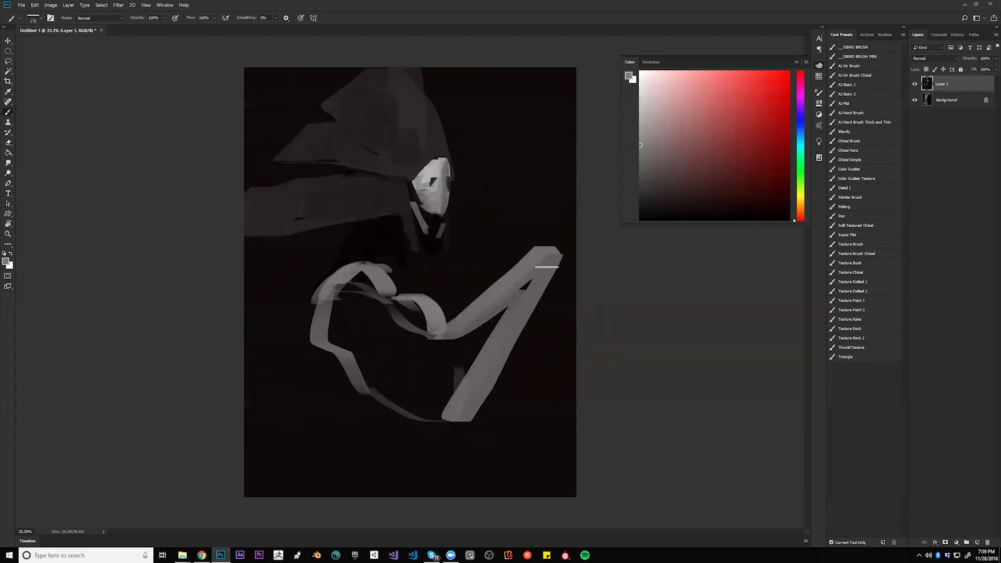
# Fill the inside of the shoulder and arm outline with mid grey using a larger brush.
pyautogui.press(']')
pyautogui.press(']')
pyautogui.press(']')
pyautogui.press(']')
pyautogui.press(']')
pyautogui.moveTo(361, 280)
pyautogui.mouseDown()
pyautogui.moveTo(344, 339)
pyautogui.moveTo(342, 299)
pyautogui.moveTo(337, 350)
pyautogui.moveTo(365, 315)
pyautogui.moveTo(401, 303)
pyautogui.moveTo(370, 368)
pyautogui.moveTo(376, 379)
pyautogui.moveTo(409, 318)
pyautogui.moveTo(451, 340)
pyautogui.moveTo(435, 330)
pyautogui.moveTo(440, 376)
pyautogui.moveTo(469, 356)
pyautogui.moveTo(441, 388)
pyautogui.mouseUp()
# Paint a black torso curving behind and beneath the arm, and block in a dark grey skirt shape below the waist.
pyautogui.press('d')
pyautogui.press('[')
pyautogui.press('[')
pyautogui.press('[')
pyautogui.press('[')
pyautogui.press('[')
pyautogui.press('[')
pyautogui.press('[')
pyautogui.press('[')
pyautogui.press('[')
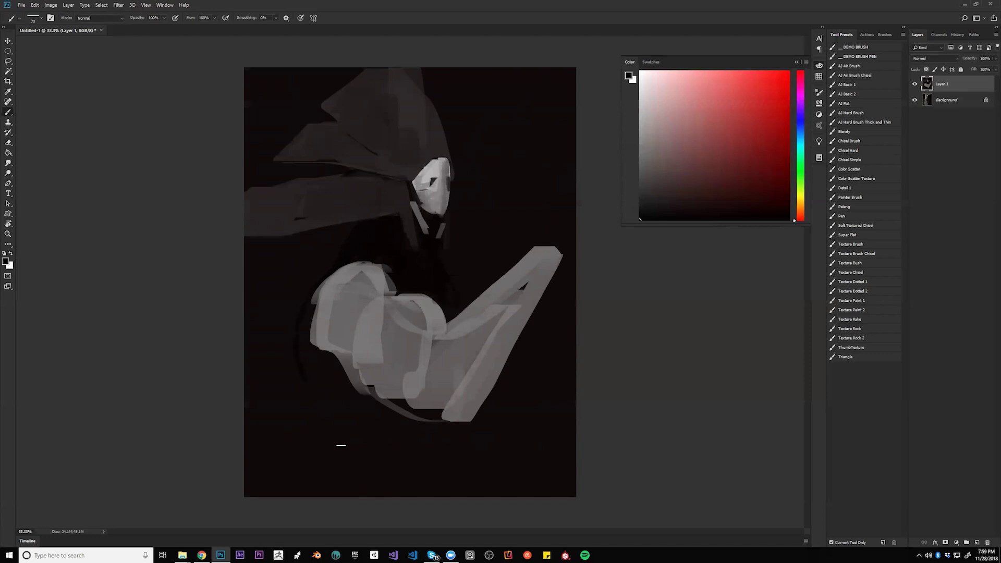
pyautogui.moveTo(308, 316)
pyautogui.mouseDown()
pyautogui.moveTo(314, 395)
pyautogui.moveTo(333, 370)
pyautogui.moveTo(374, 426)
pyautogui.moveTo(357, 490)
pyautogui.moveTo(377, 439)
pyautogui.moveTo(379, 458)
pyautogui.moveTo(387, 443)
pyautogui.moveTo(406, 485)
pyautogui.moveTo(408, 428)
pyautogui.moveTo(443, 519)
pyautogui.moveTo(474, 434)
pyautogui.moveTo(431, 437)
pyautogui.moveTo(467, 450)
pyautogui.moveTo(485, 430)
pyautogui.mouseUp()
pyautogui.moveTo(371, 465)
pyautogui.mouseDown()
pyautogui.moveTo(354, 512)
pyautogui.moveTo(385, 449)
pyautogui.mouseUp()
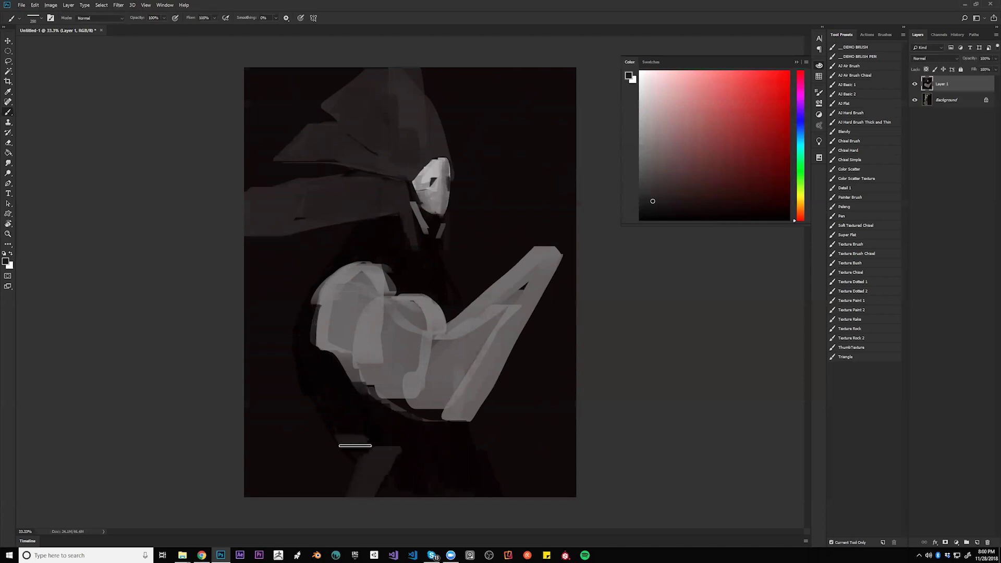
pyautogui.moveTo(403, 459)
pyautogui.mouseDown()
pyautogui.moveTo(450, 466)
pyautogui.moveTo(488, 517)
pyautogui.mouseUp()
# Flip the canvas horizontally and paint a dark grey sleeve hanging below the raised forearm with a sampled tone.
pyautogui.hotkey('ctrl', 'shift', 'h')
pyautogui.keyDown('alt'); pyautogui.click(367, 381); pyautogui.keyUp('alt')
pyautogui.keyDown('alt'); pyautogui.click(368, 377); pyautogui.keyUp('alt')
pyautogui.press('[')
pyautogui.moveTo(316, 417)
pyautogui.mouseDown()
pyautogui.moveTo(321, 380)
pyautogui.moveTo(338, 415)
pyautogui.moveTo(322, 412)
pyautogui.moveTo(309, 441)
pyautogui.moveTo(318, 409)
pyautogui.moveTo(266, 497)
pyautogui.moveTo(305, 445)
pyautogui.moveTo(282, 493)
pyautogui.moveTo(341, 428)
pyautogui.moveTo(313, 449)
pyautogui.mouseUp()
pyautogui.hotkey('ctrl', 'z')
pyautogui.press(']')
pyautogui.moveTo(245, 321)
pyautogui.mouseDown()
pyautogui.moveTo(270, 337)
pyautogui.moveTo(287, 390)
pyautogui.moveTo(280, 359)
pyautogui.moveTo(317, 392)
pyautogui.moveTo(266, 279)
pyautogui.moveTo(297, 387)
pyautogui.mouseUp()
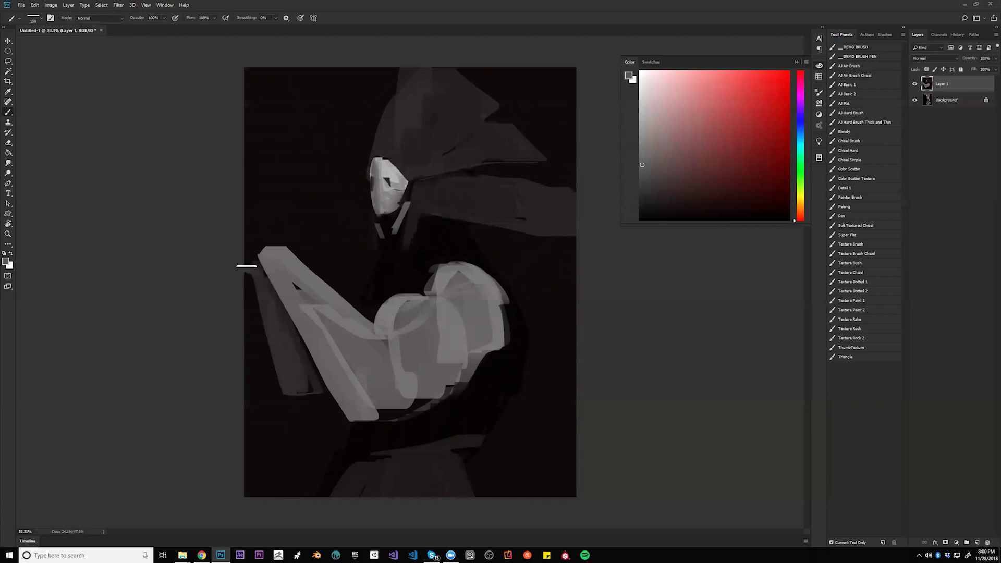
# Paint a hand at the end of the forearm in sampled lighter grey and flip the canvas back.
pyautogui.keyDown('alt'); pyautogui.click(273, 255); pyautogui.keyUp('alt')
pyautogui.moveTo(272, 255)
pyautogui.mouseDown()
pyautogui.moveTo(248, 234)
pyautogui.moveTo(287, 238)
pyautogui.mouseUp()
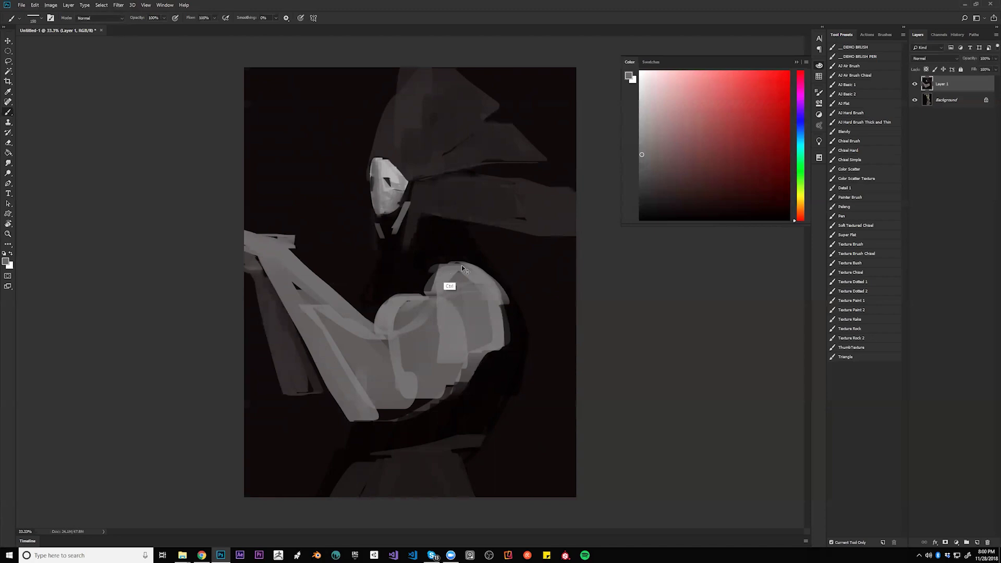
pyautogui.hotkey('ctrl', 'shift', 'h')
# Touch up the area under the mask with sampled grey and switch the brush to the Texture Bush preset.
pyautogui.press('d')
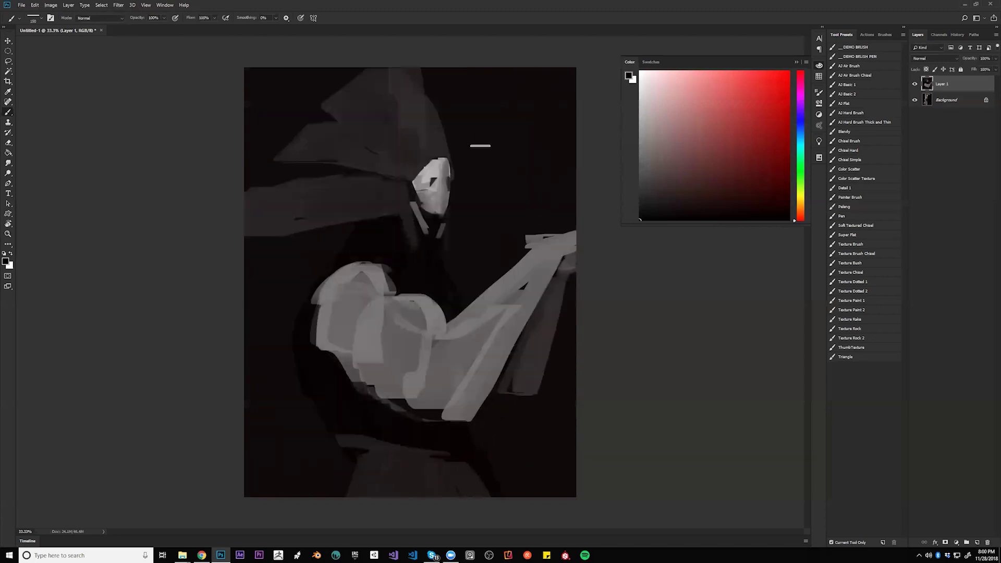
pyautogui.keyDown('alt'); pyautogui.click(430, 222); pyautogui.keyUp('alt')
pyautogui.press('[')
pyautogui.click(865, 264)
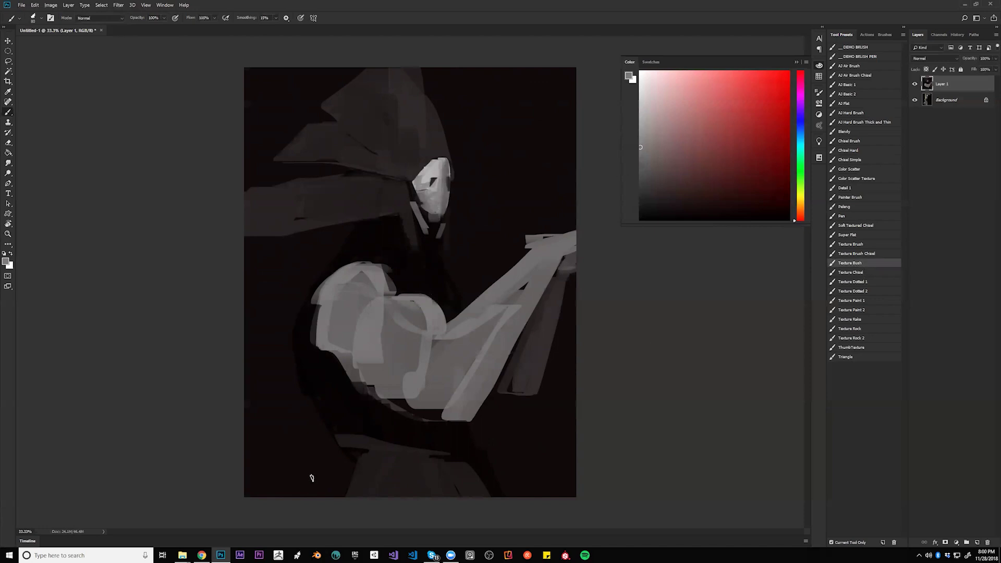
pyautogui.press(']')
pyautogui.press(']')
pyautogui.press(']')
pyautogui.press(']')
pyautogui.press(']')
pyautogui.press(']')
pyautogui.press(']')
pyautogui.press(']')
pyautogui.press(']')
pyautogui.press(']')
pyautogui.press(']')
pyautogui.press(']')
pyautogui.press(']')
pyautogui.press(']')
pyautogui.press(']')
pyautogui.press(']')
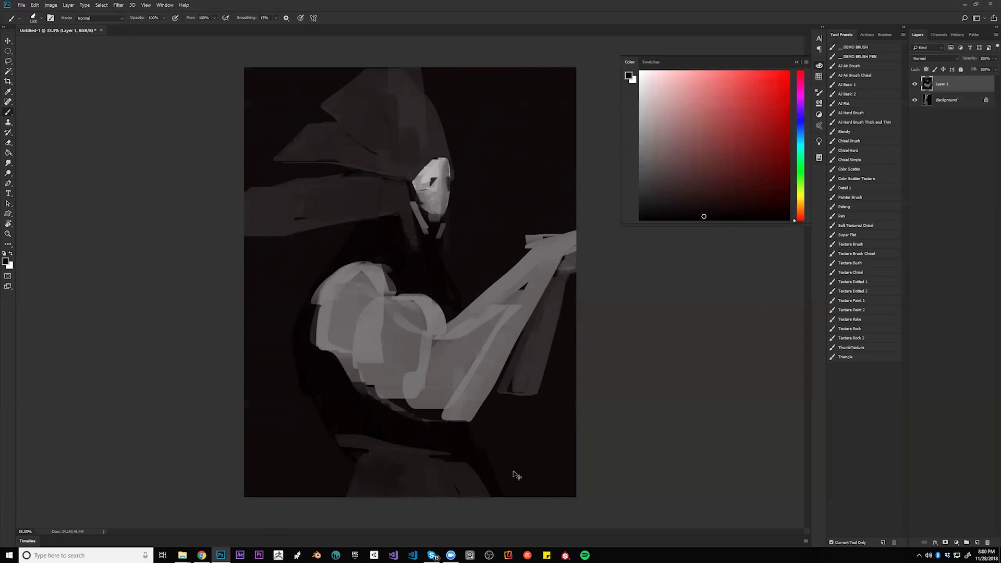
pyautogui.hotkey('ctrl', 'z')
# Reduce the textured brush and shade the undersides of the shoulder, upper arm and elbow with dark and sampled grey tones.
pyautogui.press('[')
pyautogui.press('[')
pyautogui.press('[')
pyautogui.press('[')
pyautogui.press('[')
pyautogui.press('[')
pyautogui.press('[')
pyautogui.press('[')
pyautogui.press('[')
pyautogui.press('[')
pyautogui.press('[')
pyautogui.press('[')
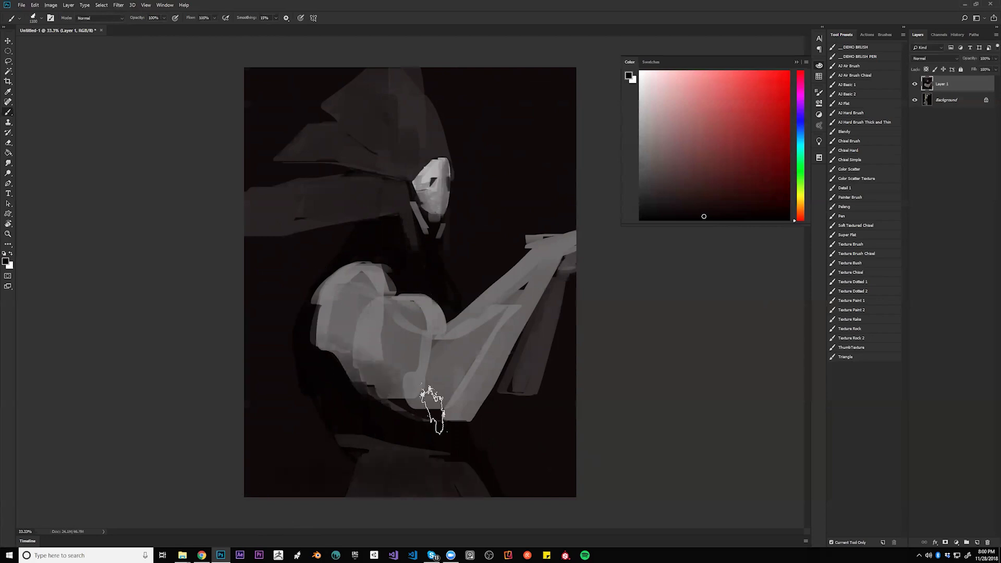
pyautogui.moveTo(327, 345); pyautogui.dragTo(380, 349)
pyautogui.moveTo(322, 332)
pyautogui.mouseDown()
pyautogui.moveTo(372, 345)
pyautogui.moveTo(309, 329)
pyautogui.moveTo(371, 336)
pyautogui.moveTo(384, 380)
pyautogui.mouseUp()
pyautogui.keyDown('alt'); pyautogui.click(346, 330); pyautogui.keyUp('alt')
pyautogui.moveTo(370, 319)
pyautogui.mouseDown()
pyautogui.moveTo(432, 307)
pyautogui.moveTo(366, 349)
pyautogui.moveTo(395, 386)
pyautogui.moveTo(460, 408)
pyautogui.moveTo(410, 381)
pyautogui.moveTo(479, 407)
pyautogui.moveTo(423, 402)
pyautogui.moveTo(477, 385)
pyautogui.mouseUp()
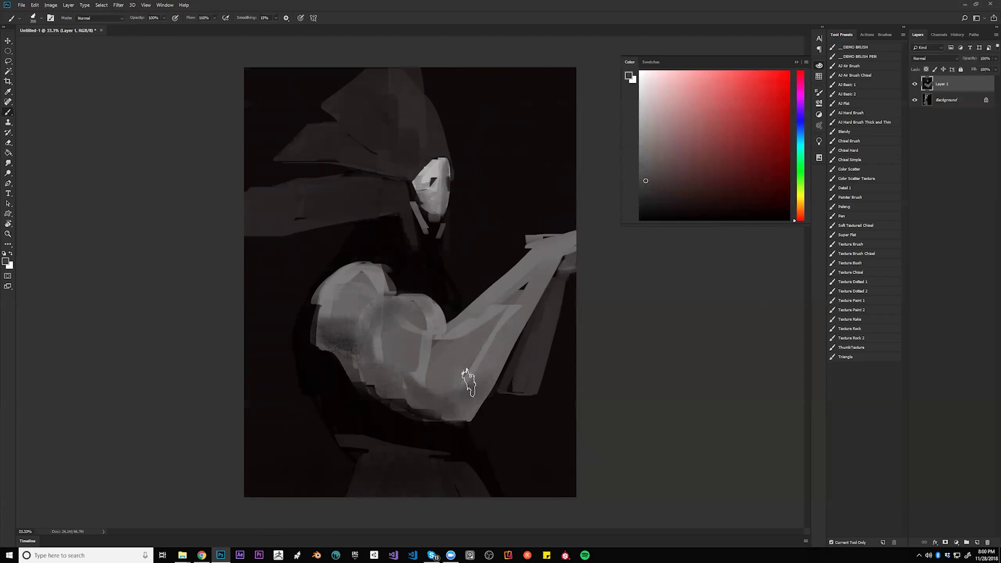
# Reduce the brush and blend the biceps and elbow using sampled arm greys.
pyautogui.press('[')
pyautogui.press('[')
pyautogui.press('[')
pyautogui.press('[')
pyautogui.press('[')
pyautogui.moveTo(397, 305)
pyautogui.mouseDown()
pyautogui.moveTo(409, 300)
pyautogui.moveTo(385, 308)
pyautogui.moveTo(429, 308)
pyautogui.mouseUp()
pyautogui.keyDown('alt'); pyautogui.click(435, 319); pyautogui.keyUp('alt')
pyautogui.keyDown('alt'); pyautogui.click(391, 306); pyautogui.keyUp('alt')
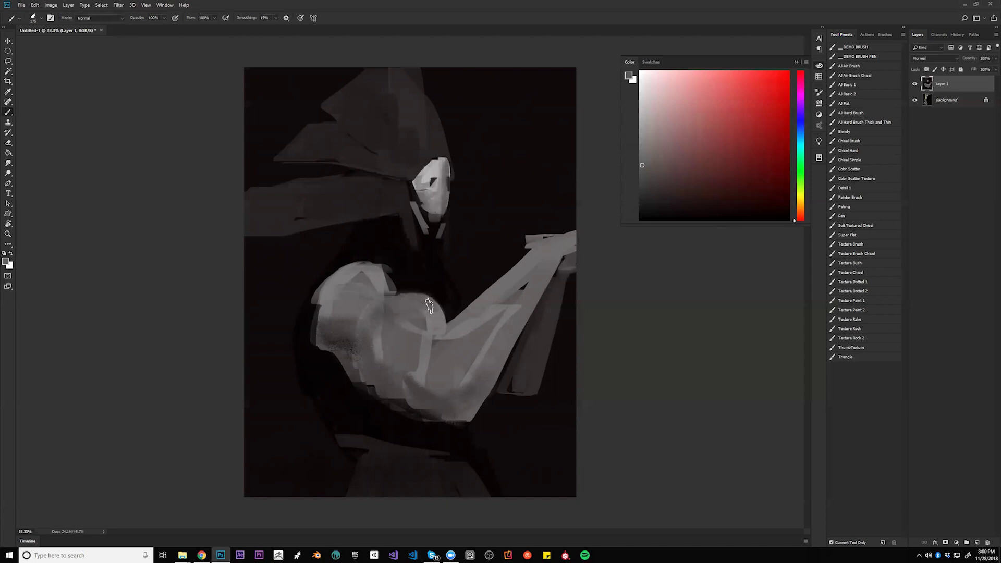
# Flip the canvas horizontally and blend the top of the shoulder in mid grey with an enlarged brush.
pyautogui.press('F2')
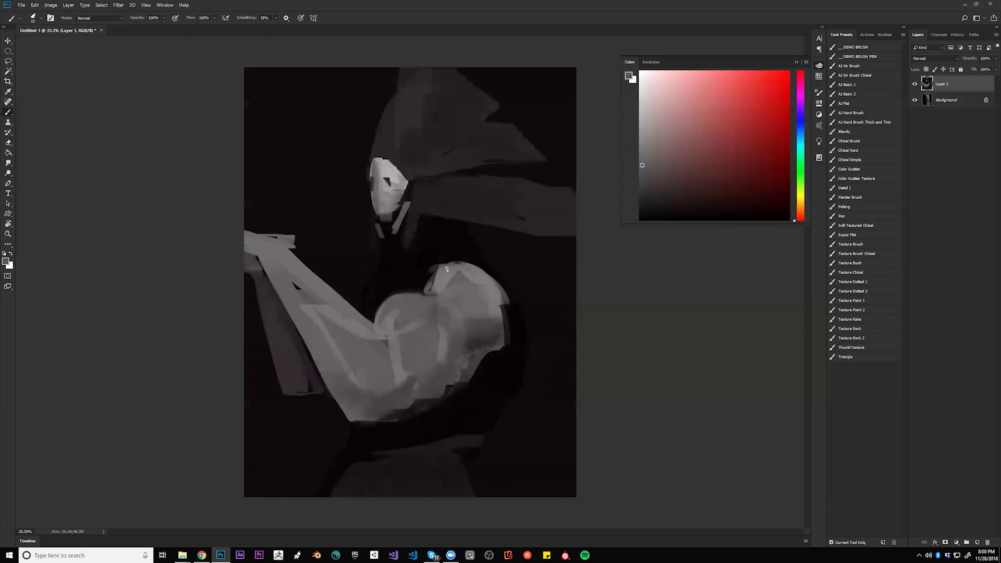
pyautogui.press(']')
pyautogui.press(']')
pyautogui.press(']')
pyautogui.press(']')
pyautogui.press(']')
pyautogui.press(']')
pyautogui.press(']')
pyautogui.press(']')
pyautogui.moveTo(452, 276); pyautogui.dragTo(434, 287)
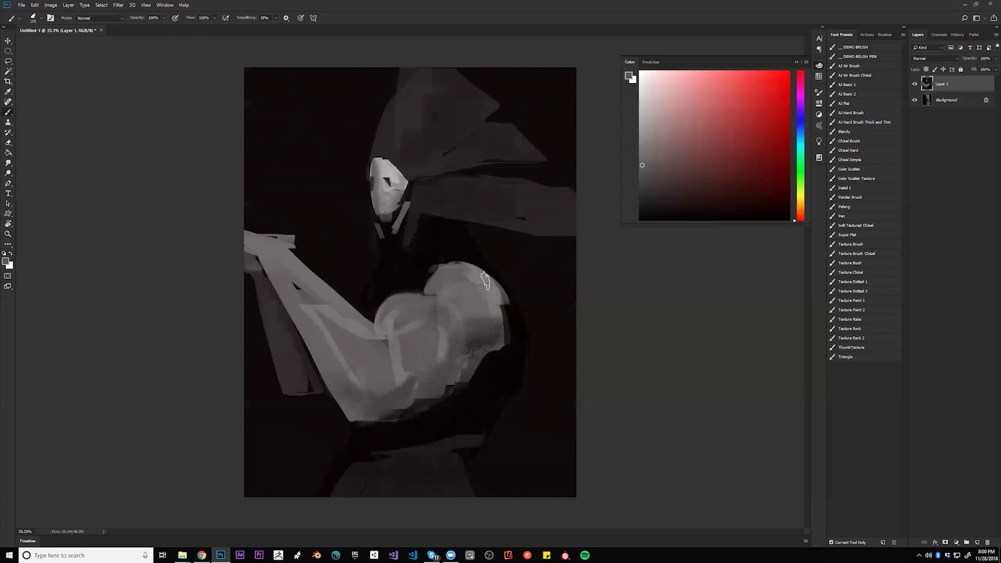
# Clean the shoulder's upper edge with a smaller brush in sampled near-black and flip the canvas back.
pyautogui.keyDown('alt'); pyautogui.click(433, 261); pyautogui.keyUp('alt')
pyautogui.press('[')
pyautogui.press('[')
pyautogui.press('[')
pyautogui.hotkey('ctrl', 'shift', 'h')
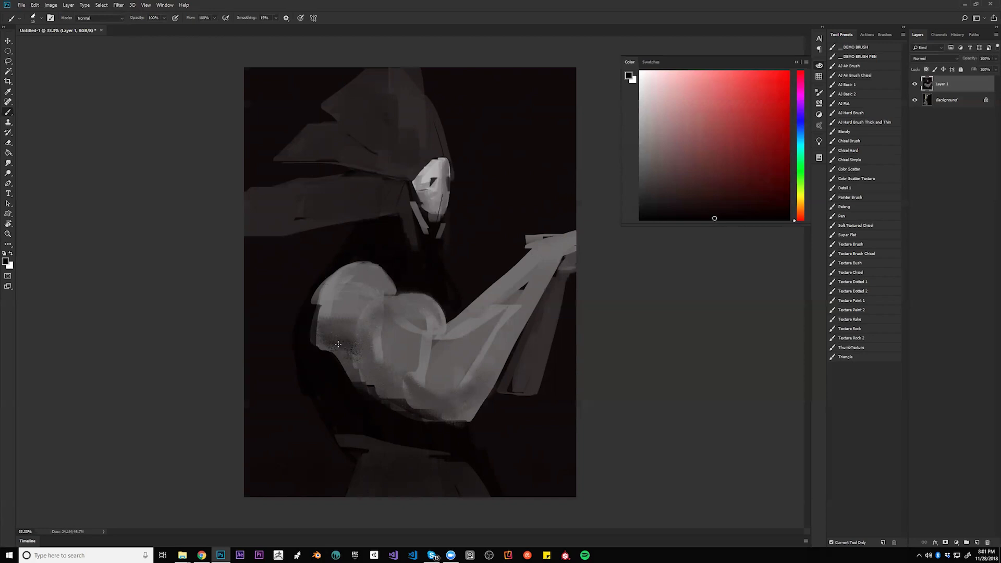
# Enlarge the brush and build up the outer and lower edge of the shoulder in grey.
pyautogui.press(']')
pyautogui.press(']')
pyautogui.press(']')
pyautogui.press(']')
pyautogui.press(']')
pyautogui.press(']')
pyautogui.press(']')
pyautogui.press(']')
pyautogui.press(']')
pyautogui.press(']')
pyautogui.moveTo(313, 318)
pyautogui.mouseDown()
pyautogui.moveTo(348, 272)
pyautogui.moveTo(320, 355)
pyautogui.moveTo(312, 331)
pyautogui.moveTo(338, 363)
pyautogui.moveTo(315, 339)
pyautogui.mouseUp()
# Shade a dark crease along the underside of the upper arm toward the elbow.
pyautogui.press('[')
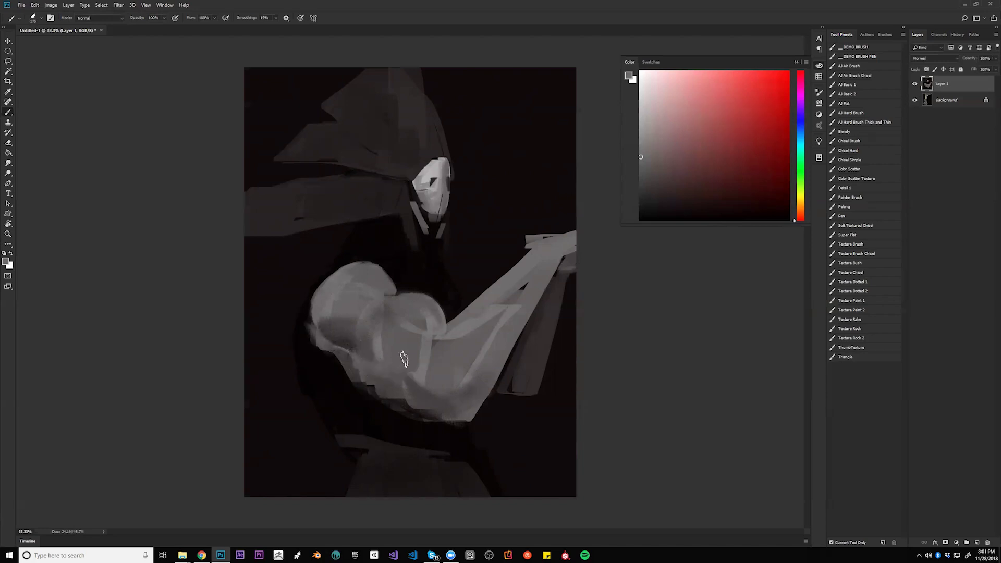
pyautogui.keyDown('alt'); pyautogui.click(364, 359); pyautogui.keyUp('alt')
pyautogui.press('d')
pyautogui.moveTo(368, 374); pyautogui.dragTo(435, 370)
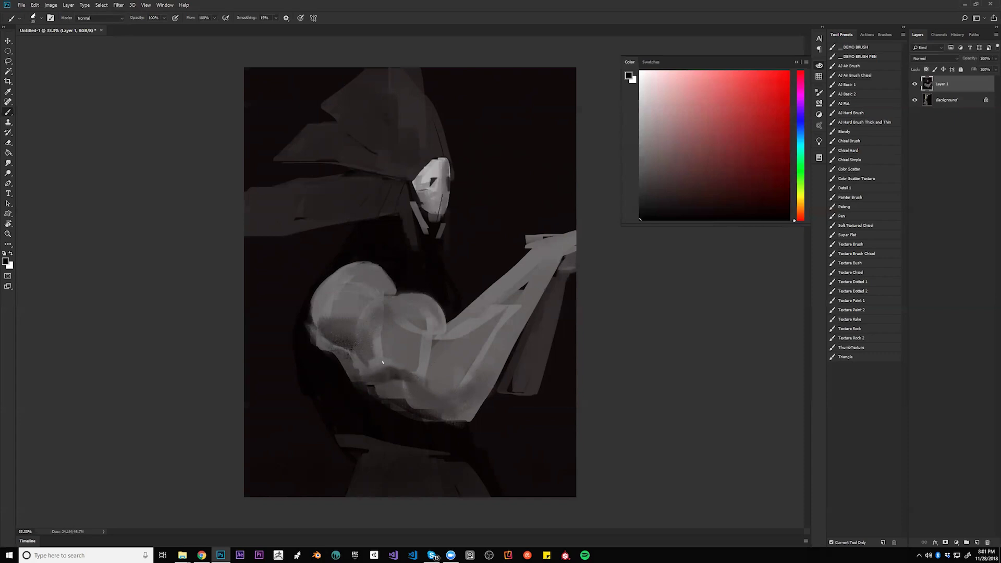
# Shade the fold between the biceps and forearm with sampled greys and soften the pale stripe beside the elbow.
pyautogui.press(']')
pyautogui.press(']')
pyautogui.press(']')
pyautogui.moveTo(434, 336)
pyautogui.mouseDown()
pyautogui.moveTo(457, 327)
pyautogui.moveTo(412, 356)
pyautogui.moveTo(479, 317)
pyautogui.mouseUp()
pyautogui.keyDown('alt'); pyautogui.click(457, 344); pyautogui.keyUp('alt')
pyautogui.keyDown('alt'); pyautogui.click(441, 339); pyautogui.keyUp('alt')
pyautogui.moveTo(433, 348); pyautogui.dragTo(479, 309)
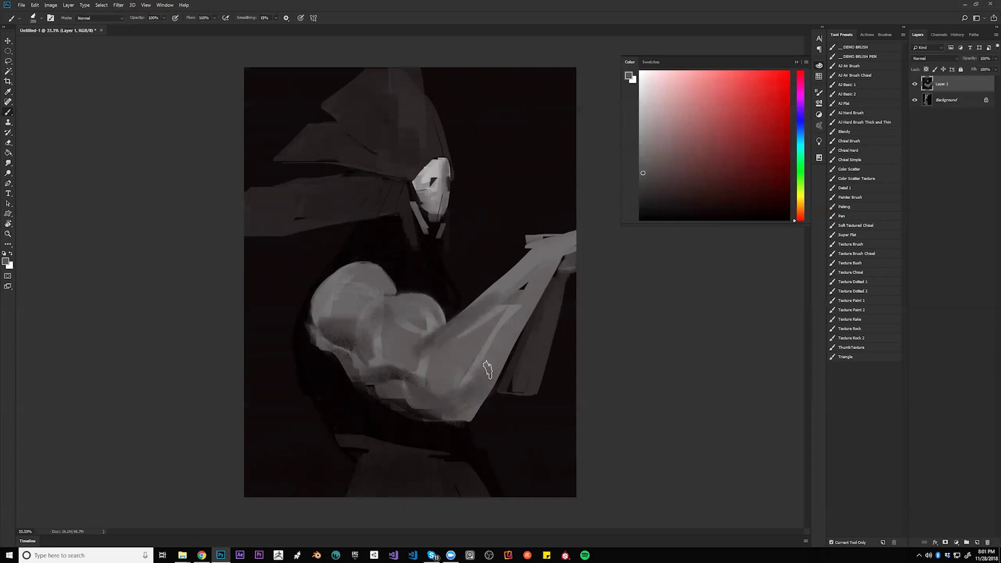
pyautogui.moveTo(427, 362)
pyautogui.mouseDown()
pyautogui.moveTo(436, 389)
pyautogui.moveTo(472, 380)
pyautogui.moveTo(455, 371)
pyautogui.moveTo(506, 332)
pyautogui.moveTo(546, 274)
pyautogui.moveTo(447, 404)
pyautogui.mouseUp()
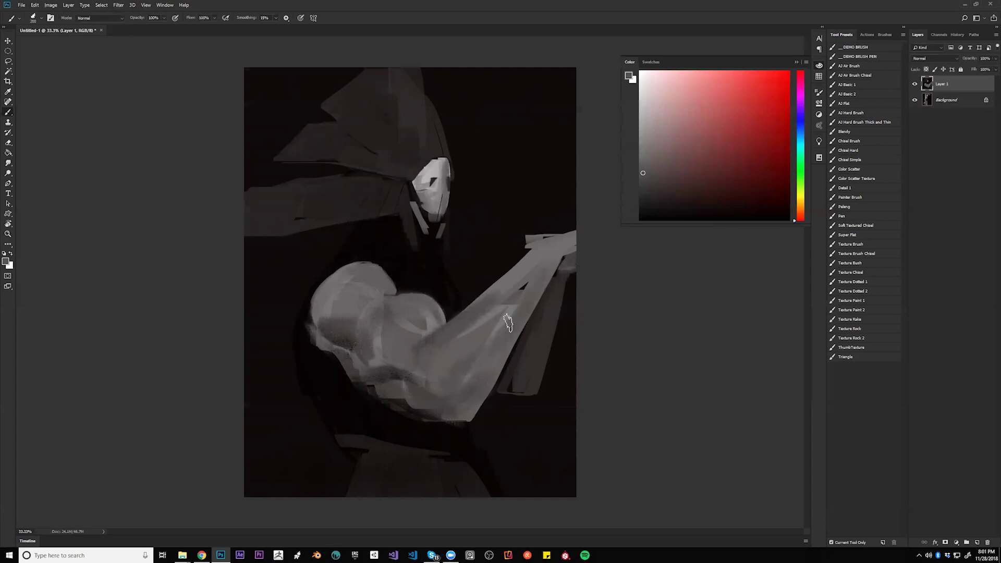
# Flip the canvas and paint a soft dark grey muscle form above the shoulder with a reduced brush.
pyautogui.hotkey('ctrl', 'shift', 'h')
pyautogui.press('[')
pyautogui.press('[')
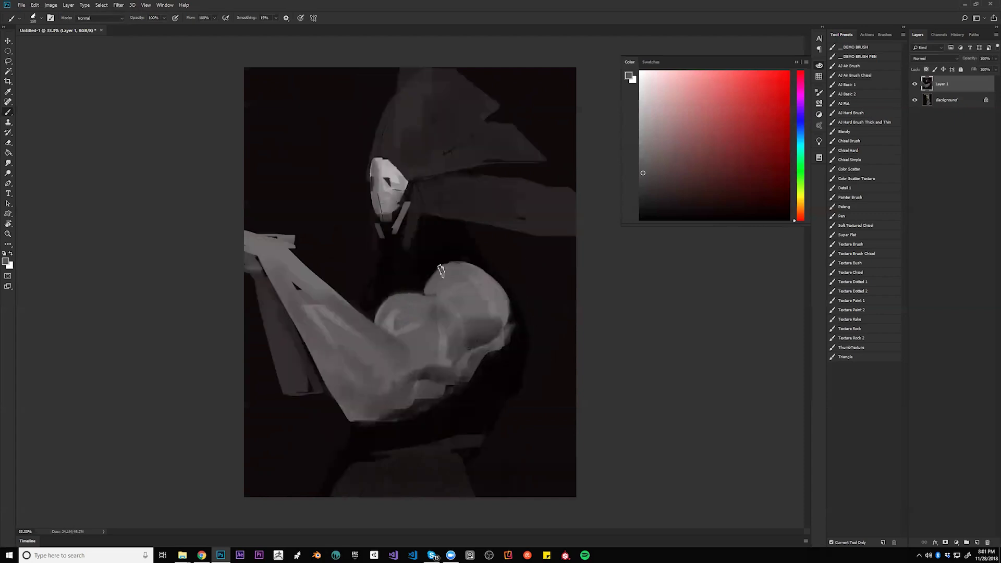
pyautogui.moveTo(448, 257); pyautogui.dragTo(484, 267)
pyautogui.keyDown('alt'); pyautogui.click(466, 258); pyautogui.keyUp('alt')
pyautogui.press('alt')
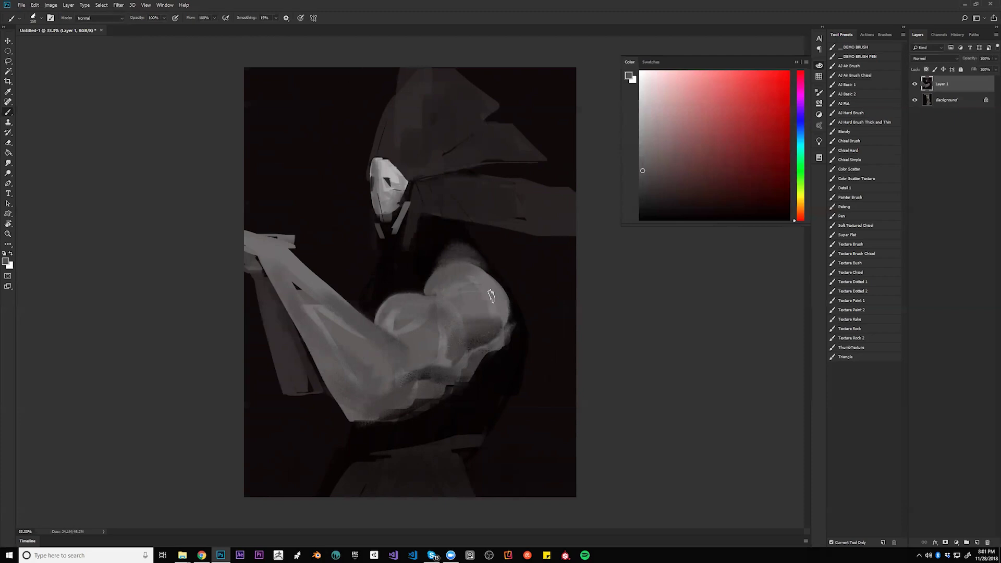
# Flip the canvas back and extend the form above the shoulder toward the neck in sampled dark grey.
pyautogui.hotkey('ctrl', 'shift', 'h')
pyautogui.keyDown('alt'); pyautogui.click(374, 255); pyautogui.keyUp('alt')
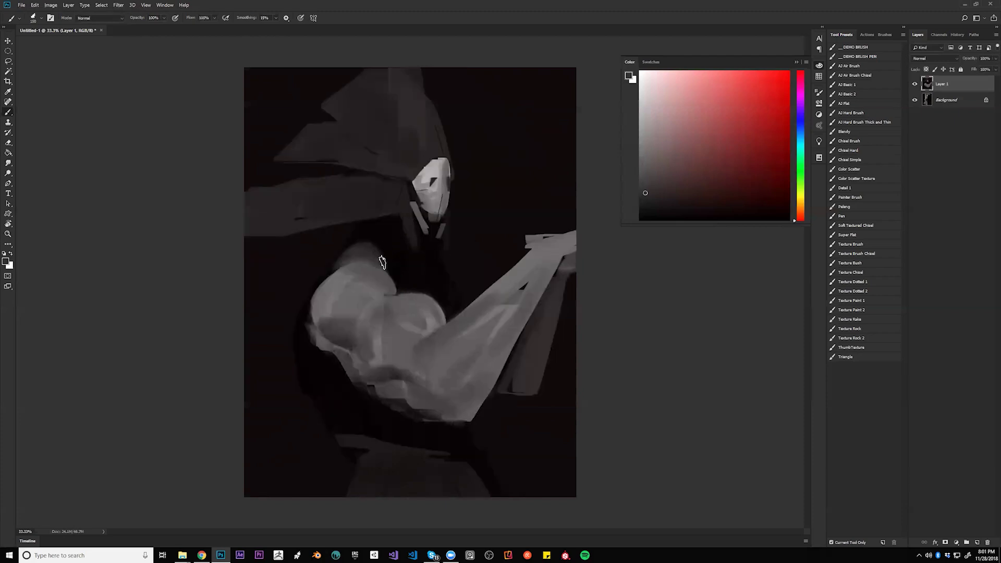
pyautogui.press(']')
pyautogui.press(']')
pyautogui.press(']')
pyautogui.press(']')
pyautogui.press(']')
pyautogui.press(']')
pyautogui.press(']')
pyautogui.press(']')
pyautogui.moveTo(373, 251); pyautogui.dragTo(380, 261)
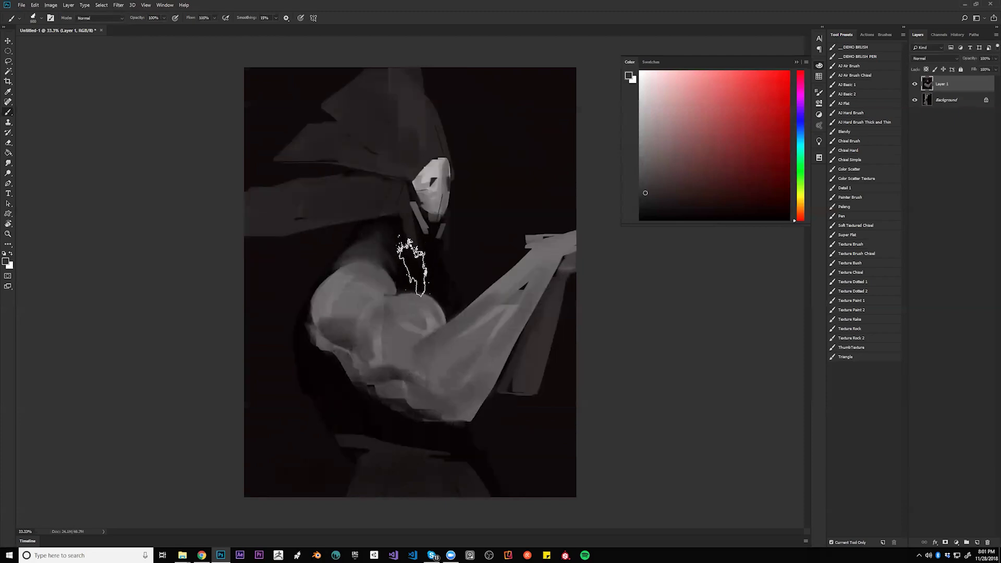
# Add faint dark grey strokes to the torso below the arm with a smaller brush and flip the canvas.
pyautogui.press('[')
pyautogui.press('[')
pyautogui.press('[')
pyautogui.press('[')
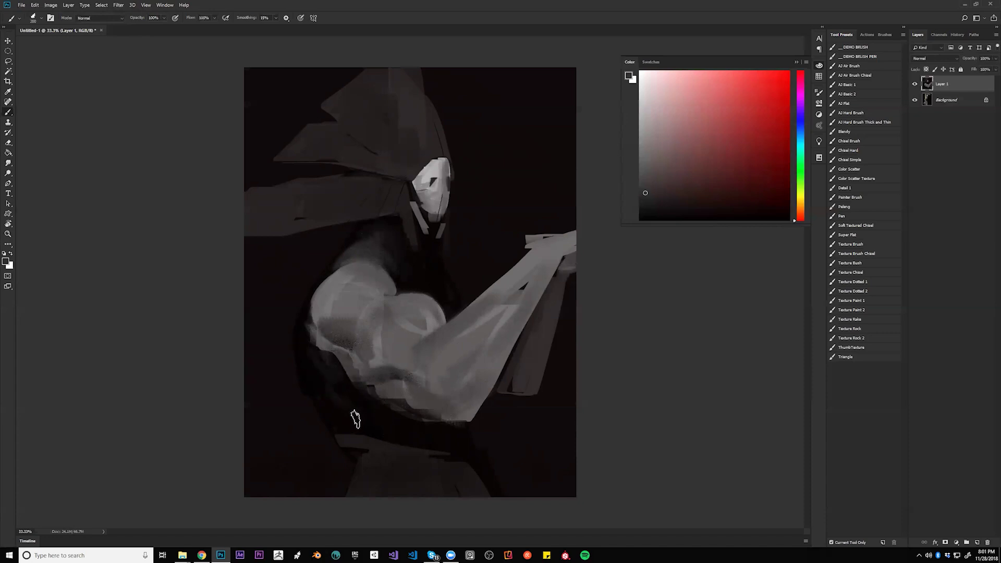
pyautogui.keyDown('alt'); pyautogui.click(443, 443); pyautogui.keyUp('alt')
pyautogui.keyDown('alt'); pyautogui.click(443, 442); pyautogui.keyUp('alt')
pyautogui.press('F2')
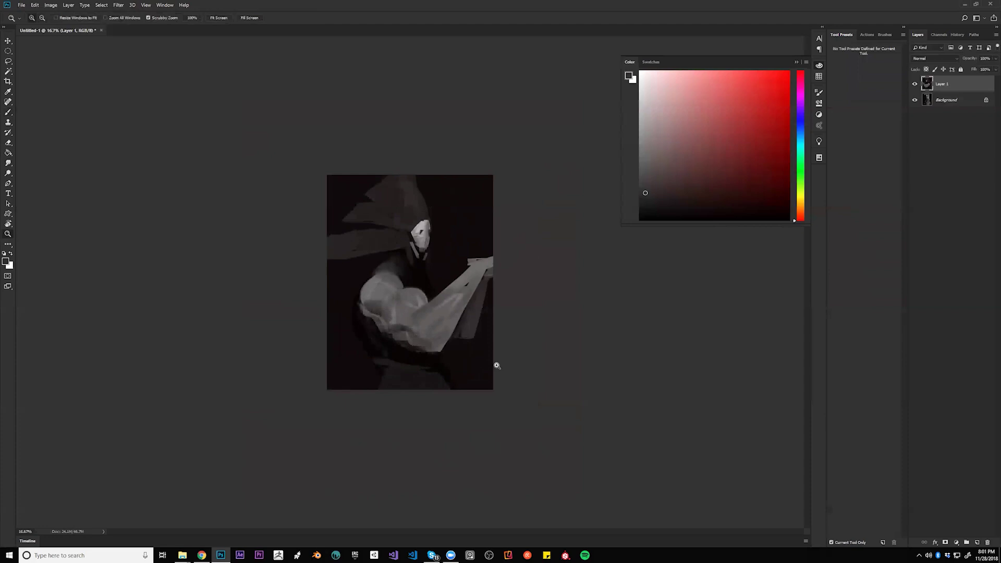
# Refine the lower mask in lighter grey, smooth the hood's front in a sampled dark tone and flip back.
pyautogui.click(474, 335)
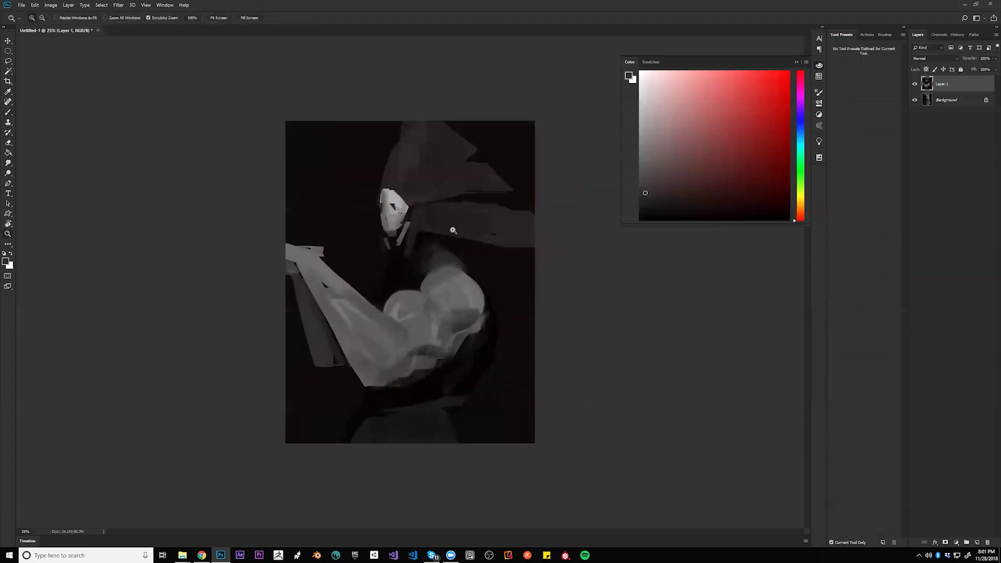
pyautogui.click(390, 195)
pyautogui.press('b')
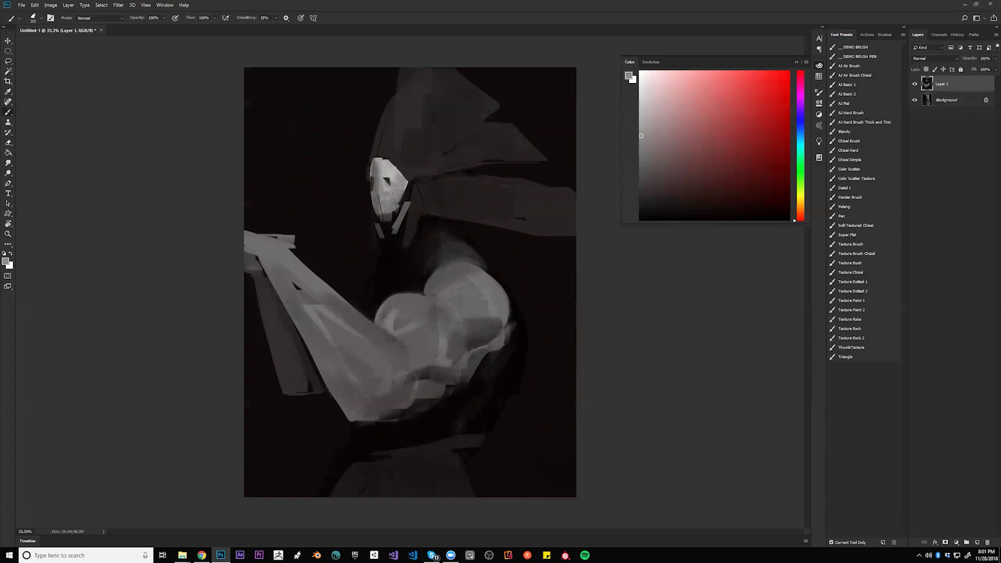
pyautogui.keyDown('alt'); pyautogui.click(400, 138); pyautogui.keyUp('alt')
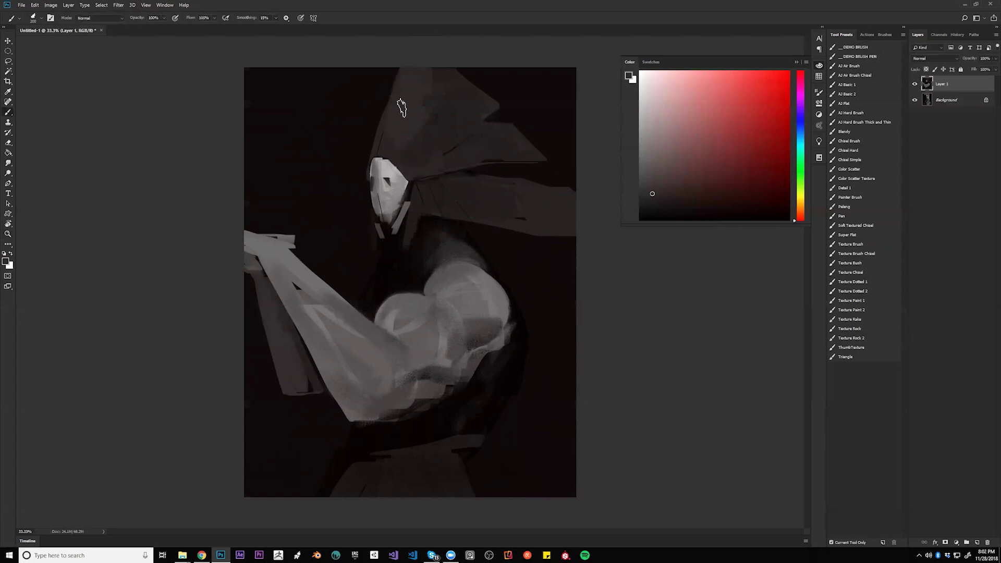
pyautogui.hotkey('ctrl', 'shift', 'h')
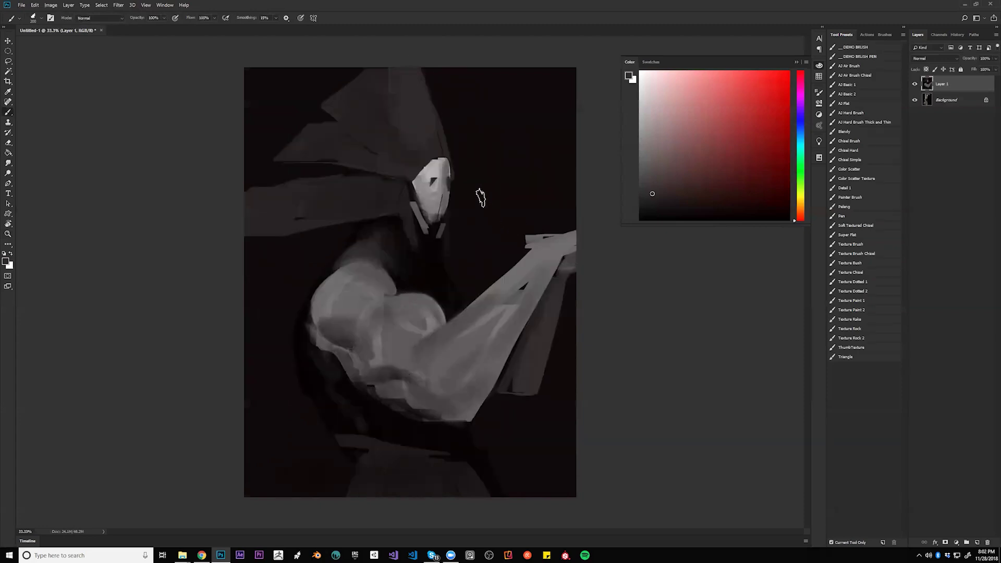
# Darken the crown and front edge of the hood with a sampled hood tone and flip the canvas.
pyautogui.keyDown('alt'); pyautogui.click(377, 123); pyautogui.keyUp('alt')
pyautogui.moveTo(386, 72)
pyautogui.mouseDown()
pyautogui.moveTo(414, 129)
pyautogui.moveTo(399, 68)
pyautogui.moveTo(423, 90)
pyautogui.mouseUp()
pyautogui.press('[')
pyautogui.hotkey('ctrl', 'h')
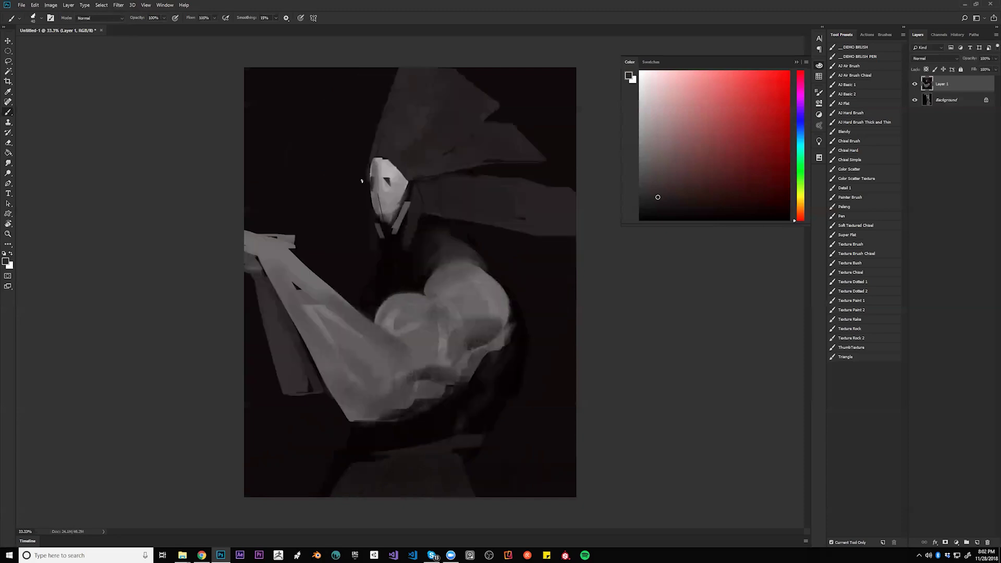
# Sharpen the mask's edge and pointed chin with dark and sampled grey strokes, checking the shape in a flipped canvas.
pyautogui.keyDown('alt'); pyautogui.click(372, 176); pyautogui.keyUp('alt')
pyautogui.hotkey('ctrl', 'shift', 'h')
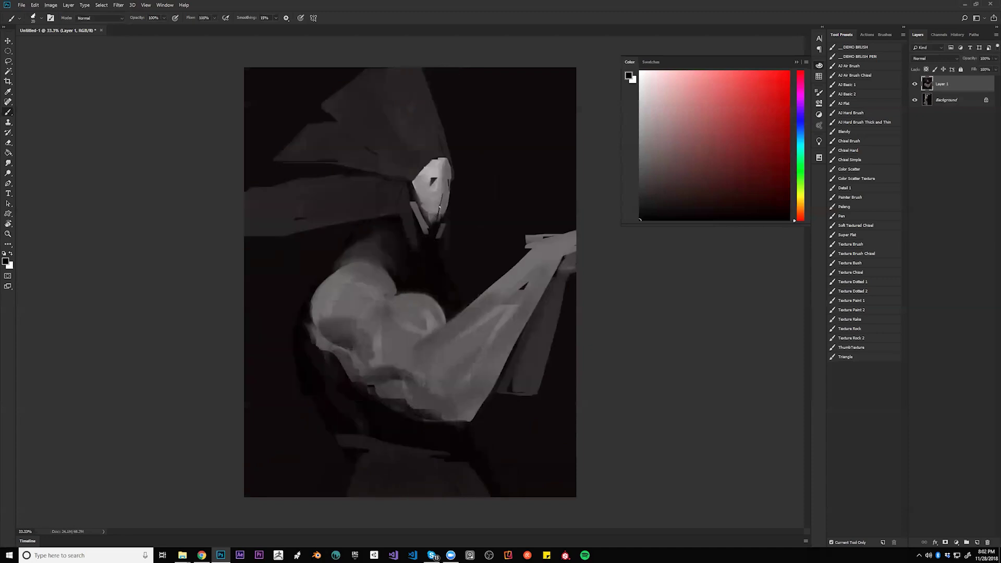
pyautogui.keyDown('alt'); pyautogui.click(438, 207); pyautogui.keyUp('alt')
pyautogui.keyDown('alt'); pyautogui.click(434, 333); pyautogui.keyUp('alt')
pyautogui.keyDown('alt'); pyautogui.click(434, 333); pyautogui.keyUp('alt')
pyautogui.hotkey('ctrl', 'shift', 'h')
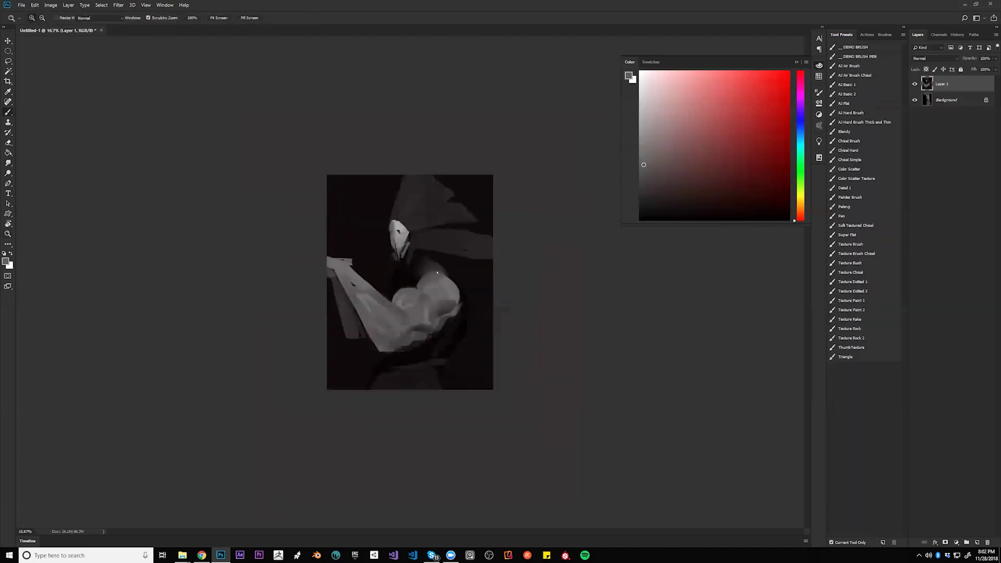
# Switch to the Texture Rake brush and texture the background in sampled dark reddish tones, undoing the first light stroke.
pyautogui.keyDown('ctrl'); pyautogui.click(435, 276); pyautogui.keyUp('ctrl')
pyautogui.click(435, 276)
pyautogui.press('b')
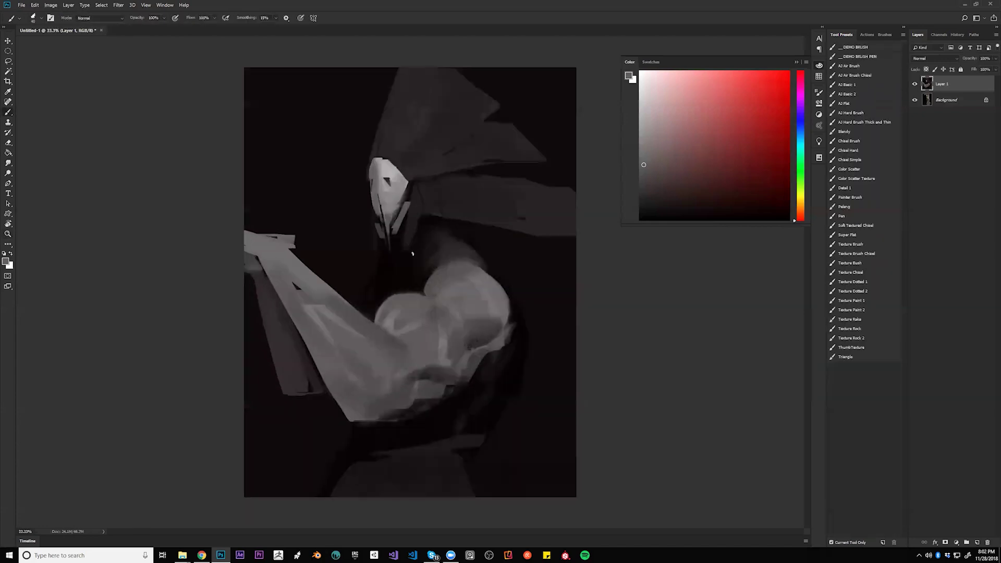
pyautogui.click(850, 319)
pyautogui.moveTo(287, 104); pyautogui.dragTo(266, 220)
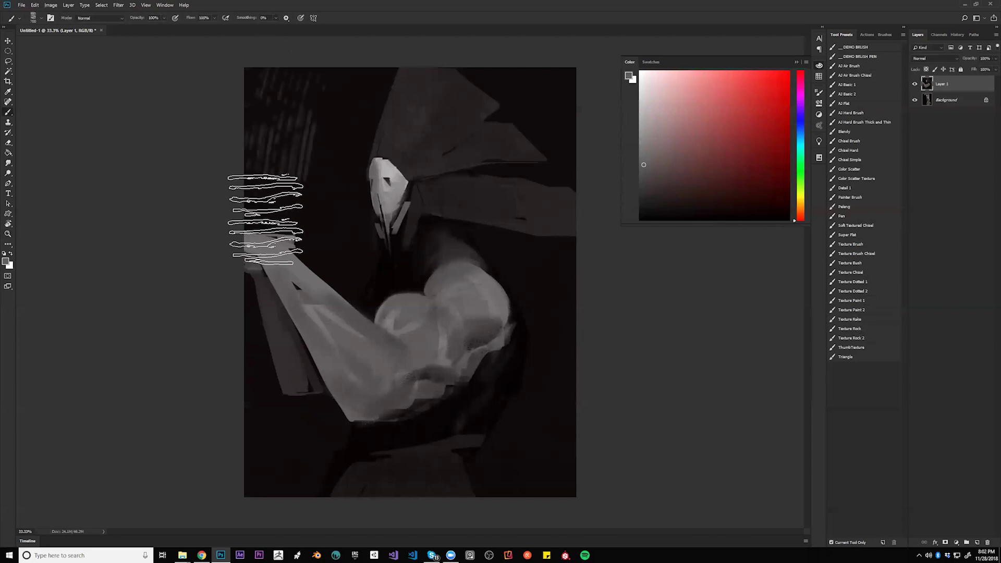
pyautogui.hotkey('ctrl', 'z')
pyautogui.keyDown('alt'); pyautogui.click(320, 113); pyautogui.keyUp('alt')
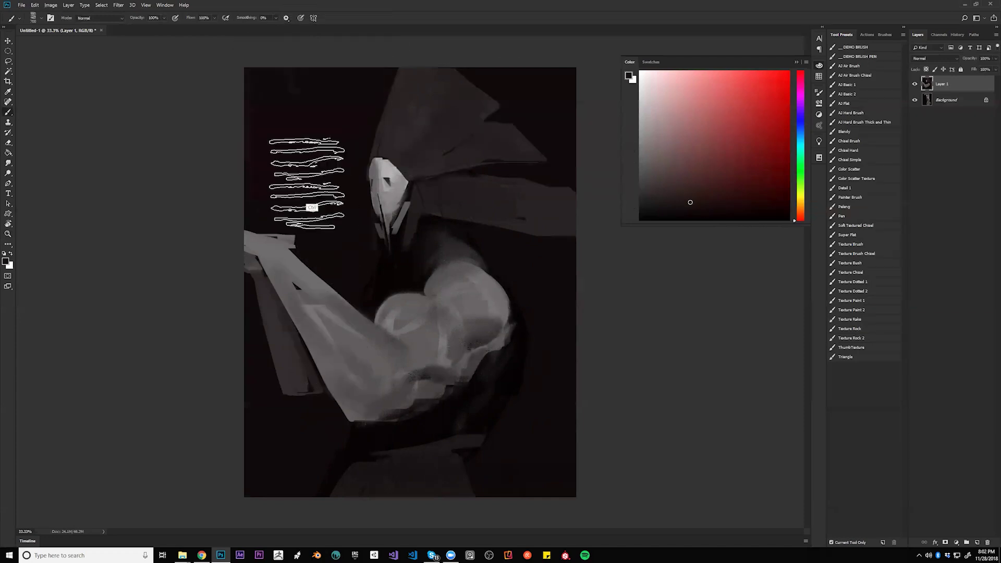
pyautogui.keyDown('alt'); pyautogui.click(306, 90); pyautogui.keyUp('alt')
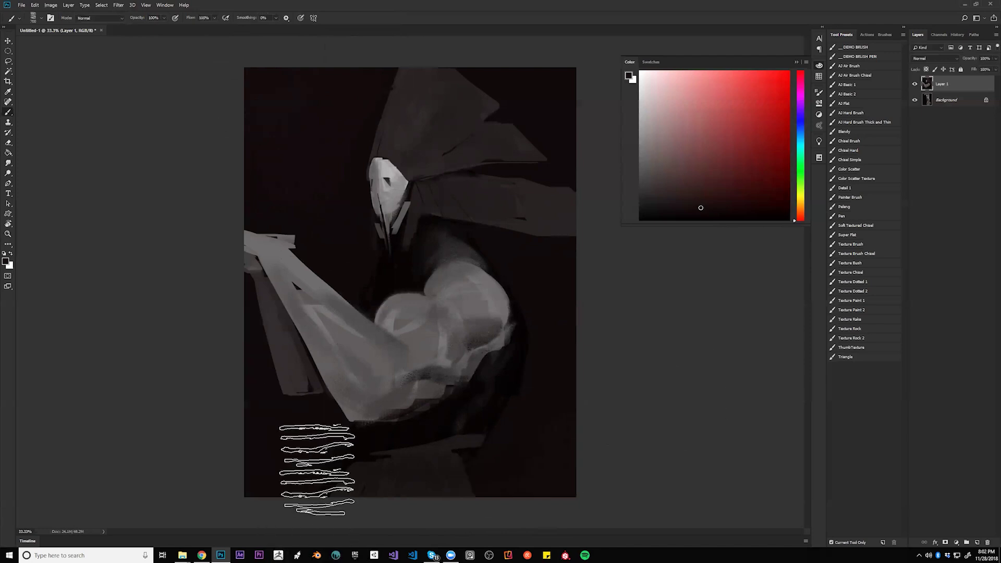
pyautogui.keyDown('alt'); pyautogui.click(326, 239); pyautogui.keyUp('alt')
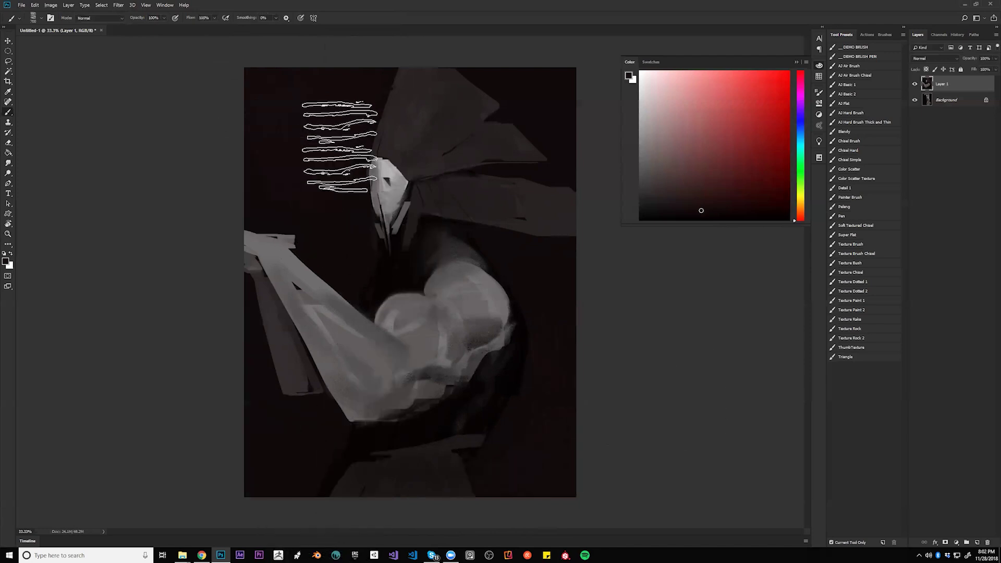
# Reduce the rake brush and texture the hood and surrounding background with sampled dark tones.
pyautogui.press('[')
pyautogui.press('[')
pyautogui.press('[')
pyautogui.press('[')
pyautogui.press('[')
pyautogui.press('[')
pyautogui.press('[')
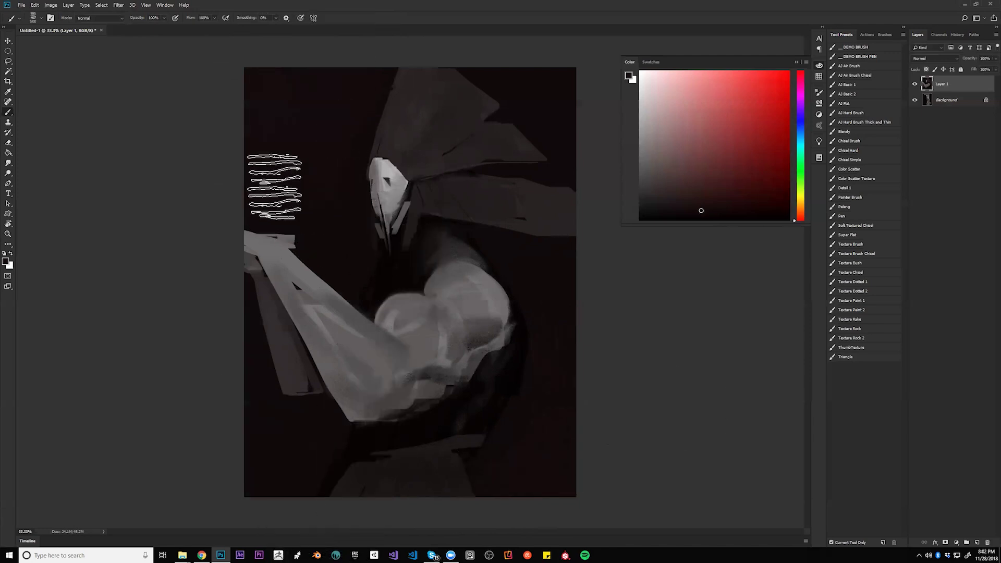
pyautogui.keyDown('alt'); pyautogui.click(391, 113); pyautogui.keyUp('alt')
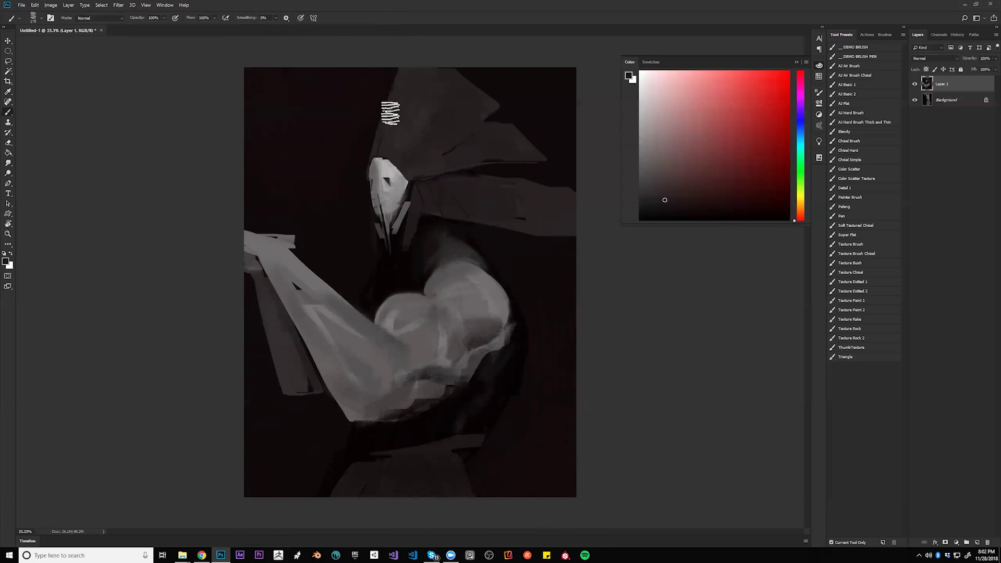
pyautogui.keyDown('alt'); pyautogui.click(398, 127); pyautogui.keyUp('alt')
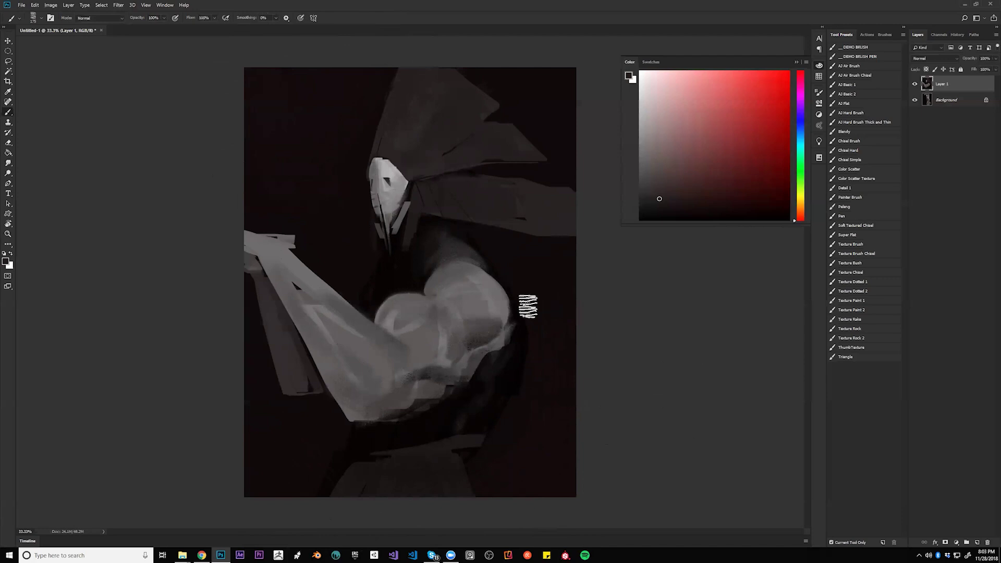
# Texture the biceps, fill the dark gap in the forearm and work the elbow with sampled arm greys.
pyautogui.keyDown('alt'); pyautogui.click(392, 326); pyautogui.keyUp('alt')
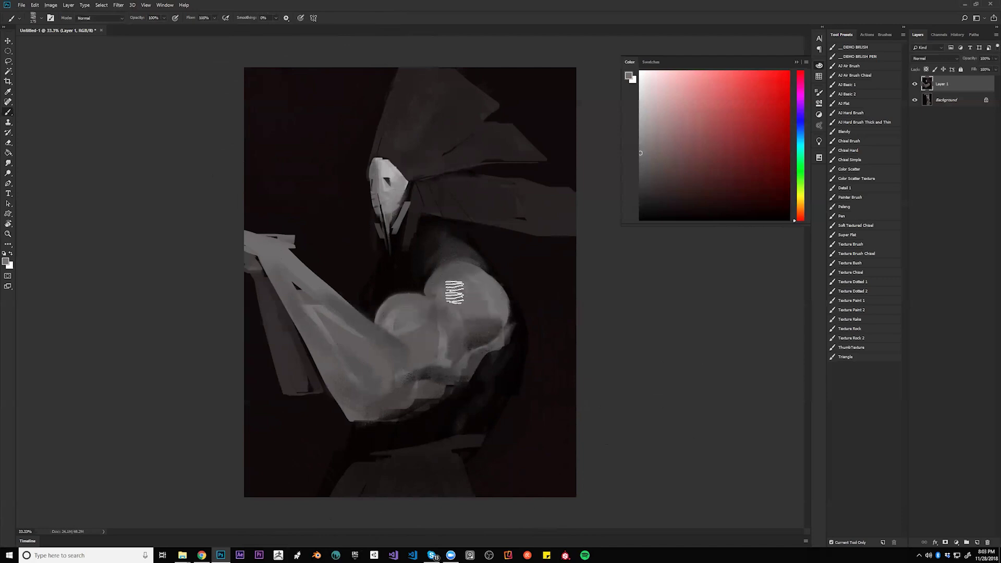
pyautogui.keyDown('alt'); pyautogui.click(297, 288); pyautogui.keyUp('alt')
pyautogui.moveTo(301, 281)
pyautogui.mouseDown()
pyautogui.moveTo(293, 297)
pyautogui.moveTo(306, 287)
pyautogui.moveTo(320, 311)
pyautogui.mouseUp()
pyautogui.keyDown('alt'); pyautogui.click(302, 293); pyautogui.keyUp('alt')
pyautogui.moveTo(403, 387)
pyautogui.mouseDown()
pyautogui.moveTo(361, 396)
pyautogui.moveTo(402, 392)
pyautogui.mouseUp()
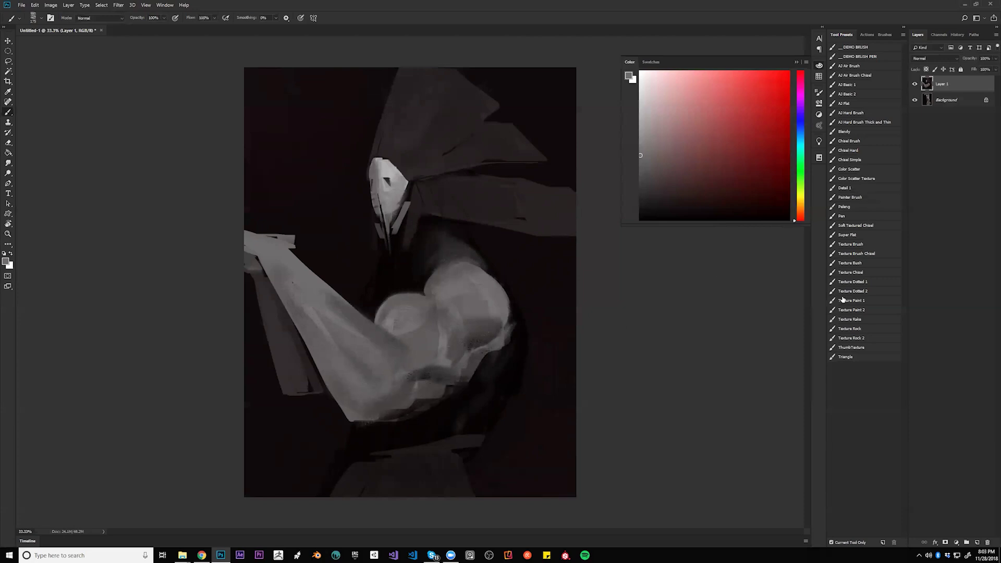
# Switch to the Texture Paint 2 brush and shade the elbow and underside of the arm with sampled greys.
pyautogui.click(856, 315)
pyautogui.press('[')
pyautogui.keyDown('alt'); pyautogui.click(402, 396); pyautogui.keyUp('alt')
pyautogui.keyDown('alt'); pyautogui.click(407, 360); pyautogui.keyUp('alt')
pyautogui.keyDown('alt'); pyautogui.click(405, 328); pyautogui.keyUp('alt')
pyautogui.press(']')
pyautogui.press(']')
pyautogui.press(']')
pyautogui.press(']')
pyautogui.press(']')
pyautogui.moveTo(411, 385); pyautogui.dragTo(383, 402)
# Clean the arm's lower contour from shoulder to elbow with sampled dark tones, flipping the canvas back.
pyautogui.keyDown('alt'); pyautogui.click(516, 328); pyautogui.keyUp('alt')
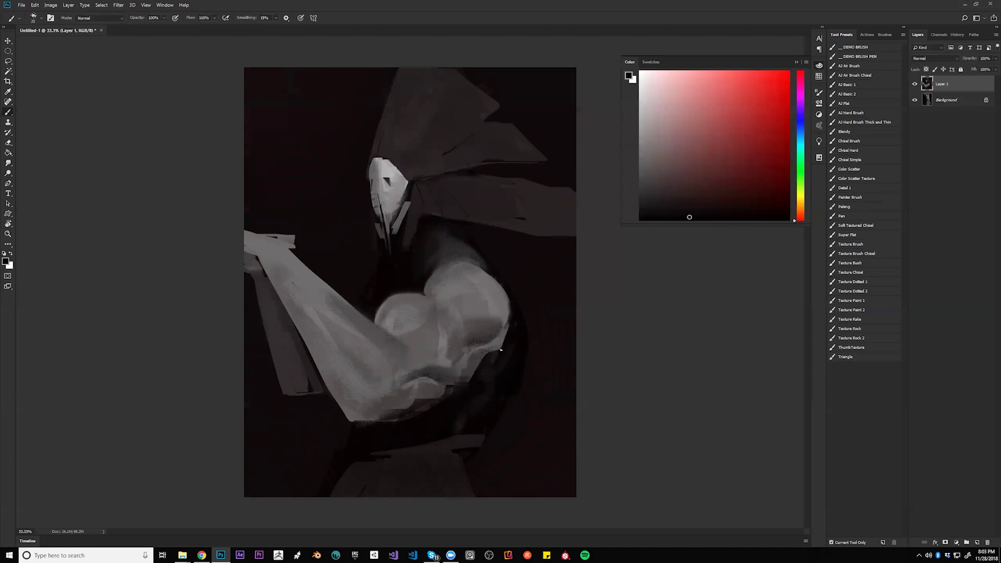
pyautogui.hotkey('ctrl', 'f')
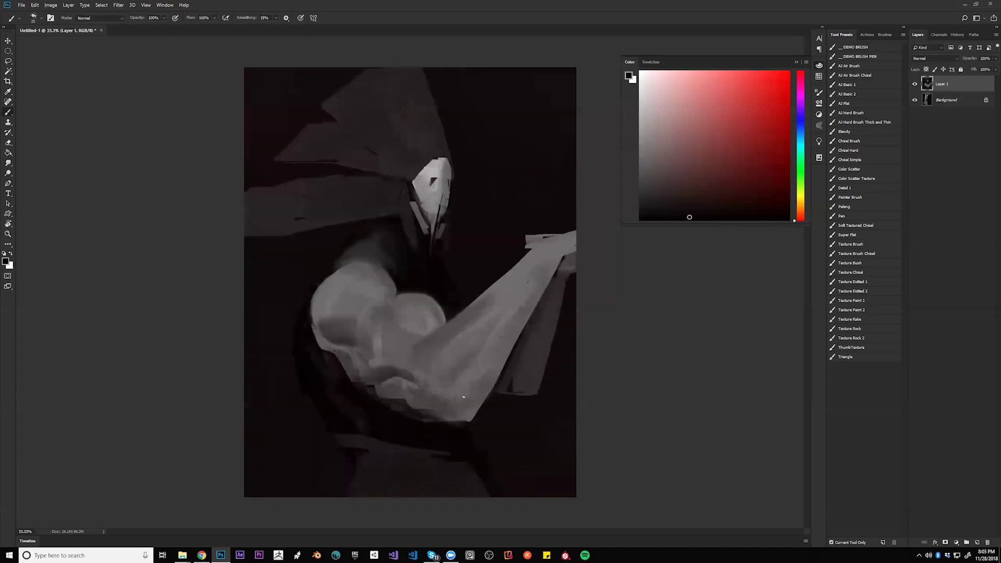
pyautogui.keyDown('alt'); pyautogui.click(360, 394); pyautogui.keyUp('alt')
pyautogui.moveTo(365, 388)
pyautogui.mouseDown()
pyautogui.moveTo(391, 412)
pyautogui.moveTo(414, 418)
pyautogui.moveTo(361, 379)
pyautogui.moveTo(418, 416)
pyautogui.moveTo(392, 404)
pyautogui.moveTo(434, 422)
pyautogui.moveTo(412, 401)
pyautogui.moveTo(422, 415)
pyautogui.moveTo(454, 418)
pyautogui.mouseUp()
# Enlarge the brush, shade muscle lines along the forearm in sampled dark grey and paint a dark band near the wrist.
pyautogui.press(']')
pyautogui.press(']')
pyautogui.press(']')
pyautogui.press(']')
pyautogui.press(']')
pyautogui.press(']')
pyautogui.press(']')
pyautogui.press(']')
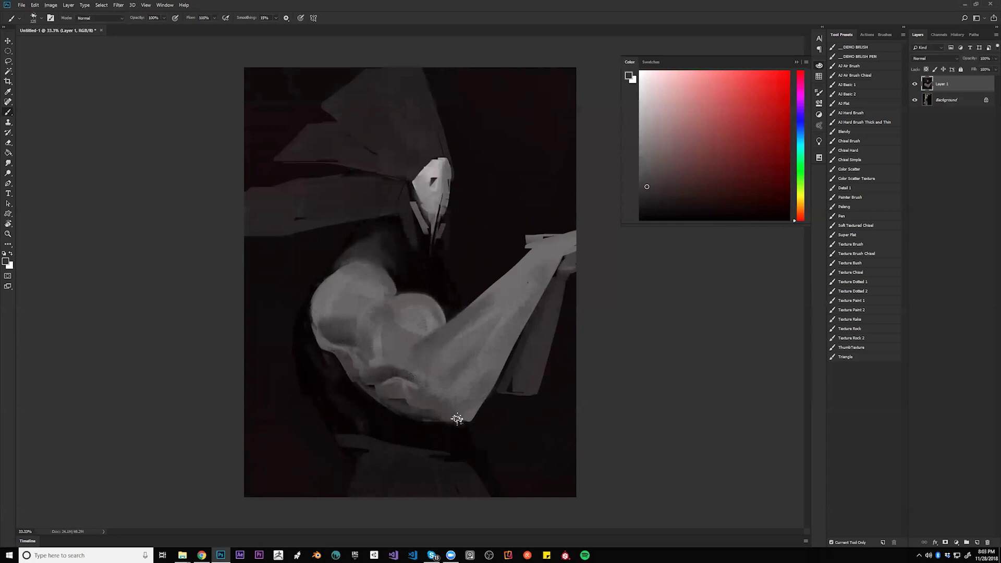
pyautogui.keyDown('alt'); pyautogui.click(415, 380); pyautogui.keyUp('alt')
pyautogui.keyDown('alt'); pyautogui.click(414, 378); pyautogui.keyUp('alt')
pyautogui.moveTo(431, 390)
pyautogui.mouseDown()
pyautogui.moveTo(477, 362)
pyautogui.moveTo(454, 372)
pyautogui.moveTo(510, 281)
pyautogui.mouseUp()
pyautogui.moveTo(475, 401); pyautogui.dragTo(484, 395)
pyautogui.moveTo(496, 284)
pyautogui.mouseDown()
pyautogui.moveTo(524, 311)
pyautogui.moveTo(508, 279)
pyautogui.moveTo(539, 300)
pyautogui.moveTo(528, 274)
pyautogui.moveTo(549, 271)
pyautogui.moveTo(540, 260)
pyautogui.moveTo(564, 261)
pyautogui.moveTo(542, 269)
pyautogui.moveTo(539, 297)
pyautogui.moveTo(517, 269)
pyautogui.moveTo(508, 273)
pyautogui.moveTo(525, 268)
pyautogui.moveTo(496, 287)
pyautogui.moveTo(532, 314)
pyautogui.moveTo(495, 297)
pyautogui.moveTo(533, 318)
pyautogui.mouseUp()
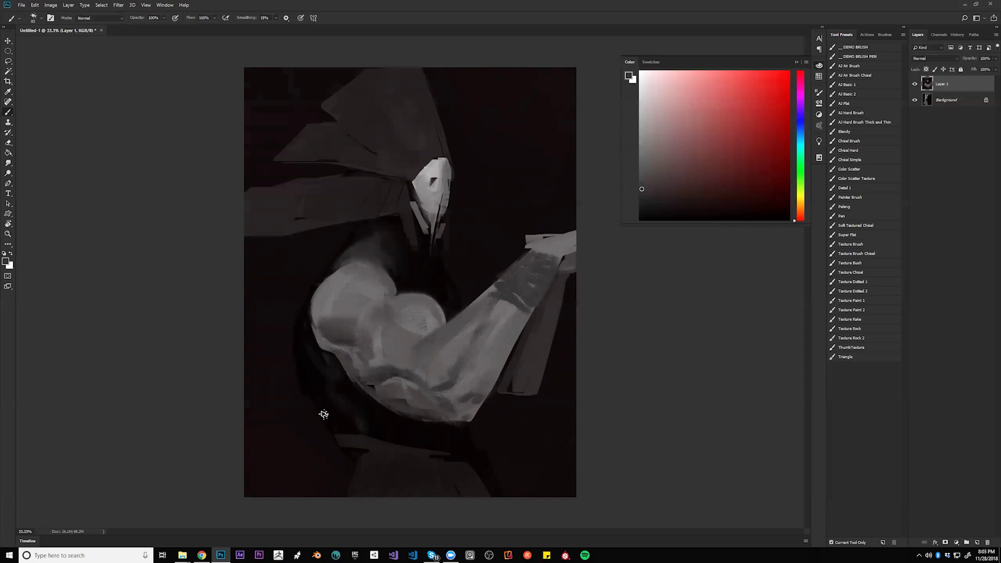
# Paint grey edge strokes along the top of the cloth fold beneath the arm and down its outer side.
pyautogui.moveTo(349, 432); pyautogui.dragTo(456, 463)
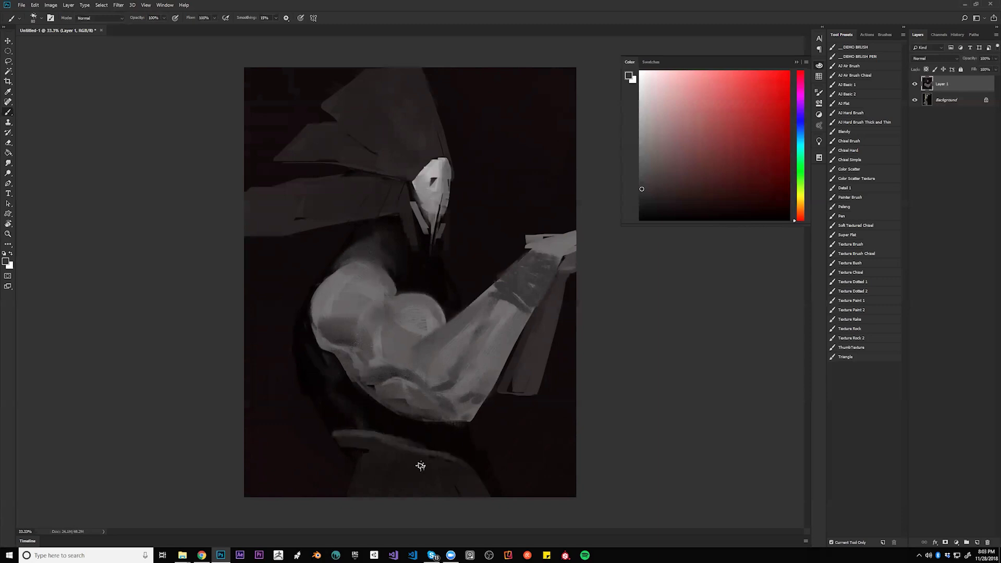
pyautogui.moveTo(358, 437); pyautogui.dragTo(476, 479)
pyautogui.press(']')
pyautogui.press(']')
pyautogui.press(']')
pyautogui.press(']')
pyautogui.moveTo(409, 466)
pyautogui.mouseDown()
pyautogui.moveTo(454, 499)
pyautogui.moveTo(417, 463)
pyautogui.moveTo(445, 469)
pyautogui.moveTo(444, 433)
pyautogui.moveTo(348, 438)
pyautogui.moveTo(420, 465)
pyautogui.mouseUp()
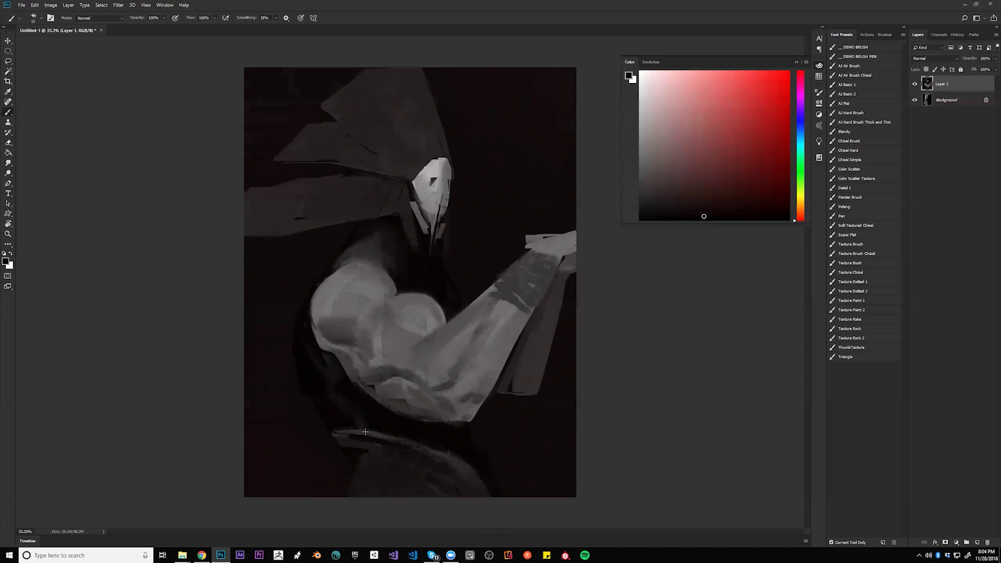
# Darken the gap between arm and cloth with a larger brush, and clean the cloak's upper edge with its sampled grey.
pyautogui.press(']')
pyautogui.press(']')
pyautogui.press(']')
pyautogui.moveTo(457, 462); pyautogui.dragTo(493, 517)
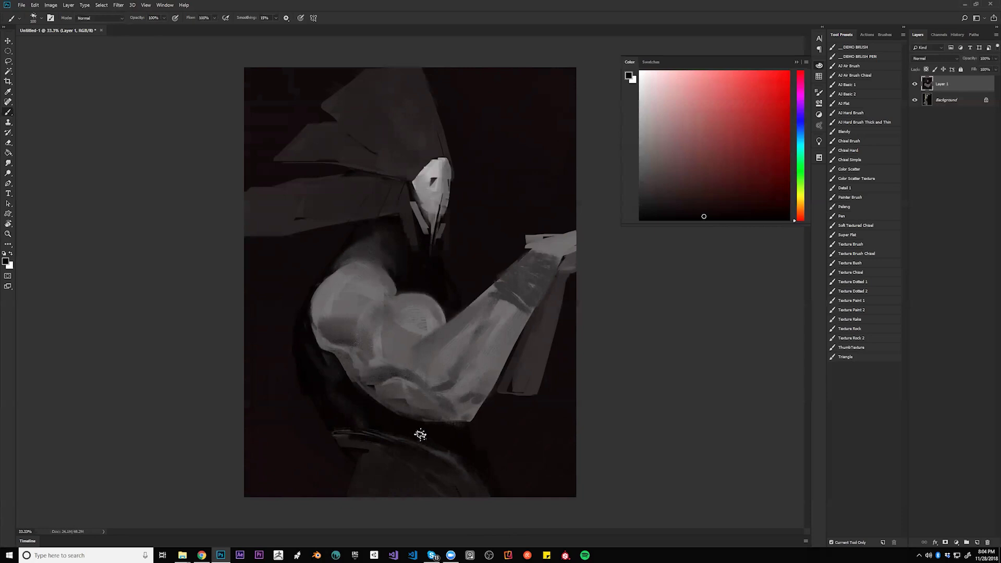
pyautogui.keyDown('alt'); pyautogui.click(293, 188); pyautogui.keyUp('alt')
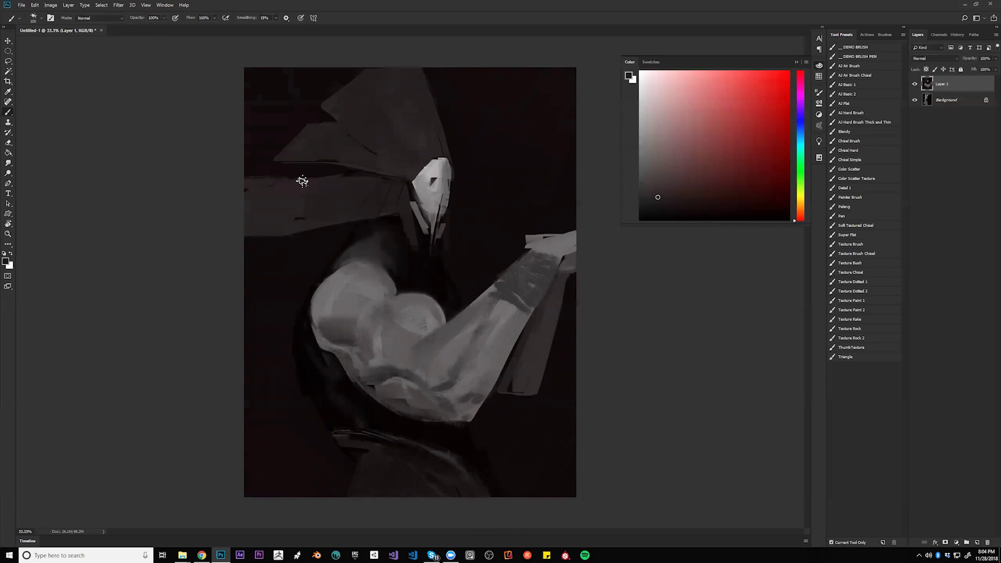
# Fill a new layer above the arm figure with the sampled near-black background tone.
pyautogui.press('z')
pyautogui.moveTo(539, 245); pyautogui.dragTo(528, 280)
pyautogui.hotkey('ctrl', 'shift', 'alt', 'n')
pyautogui.hotkey('ctrl', 'e')
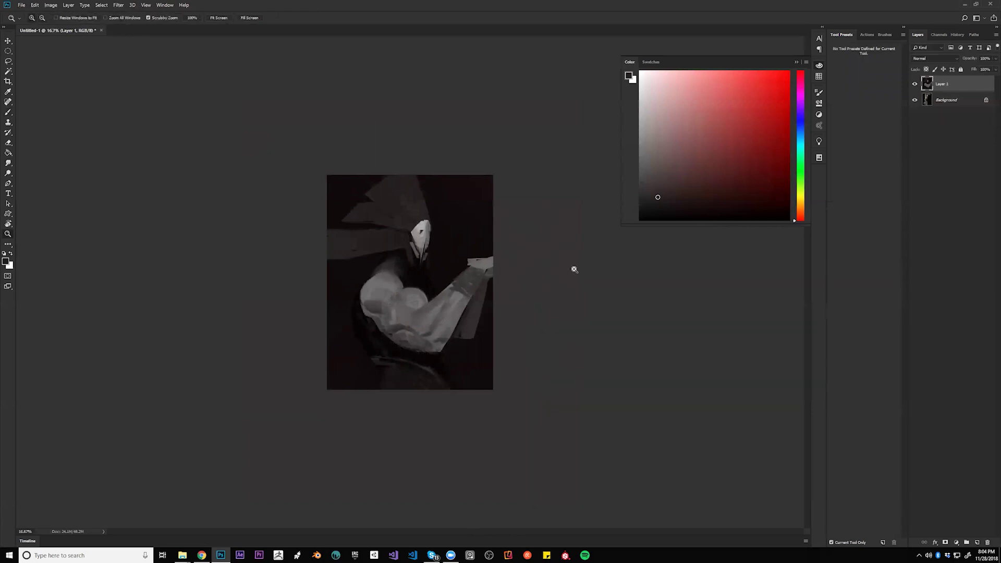
pyautogui.click(417, 276)
pyautogui.click(425, 275)
pyautogui.press('g')
pyautogui.keyDown('alt'); pyautogui.click(496, 219); pyautogui.keyUp('alt')
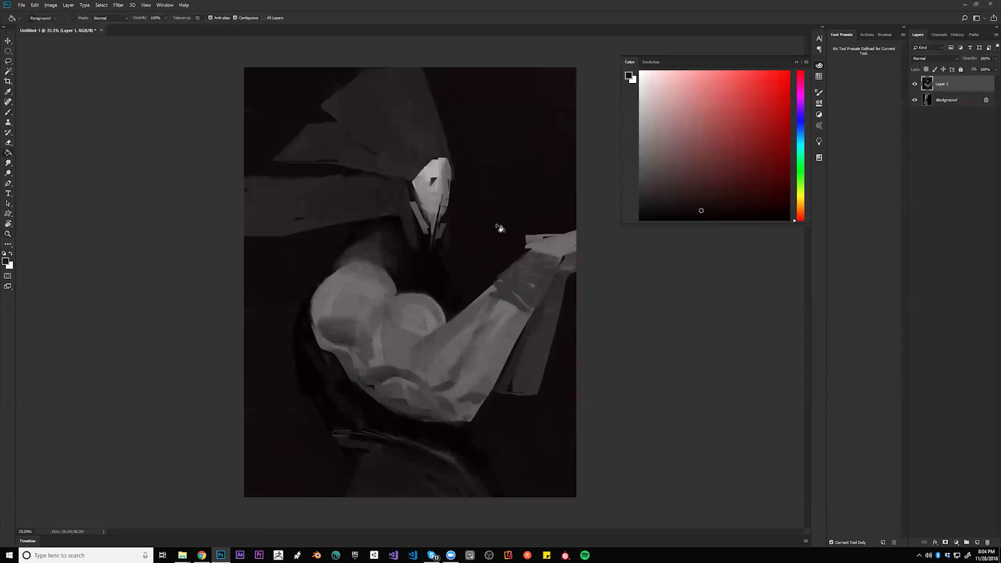
pyautogui.click(499, 231)
pyautogui.hotkey('ctrl', 'z')
pyautogui.hotkey('ctrl', 'shift', 'alt', 'n')
pyautogui.click(502, 228)
pyautogui.press('b')
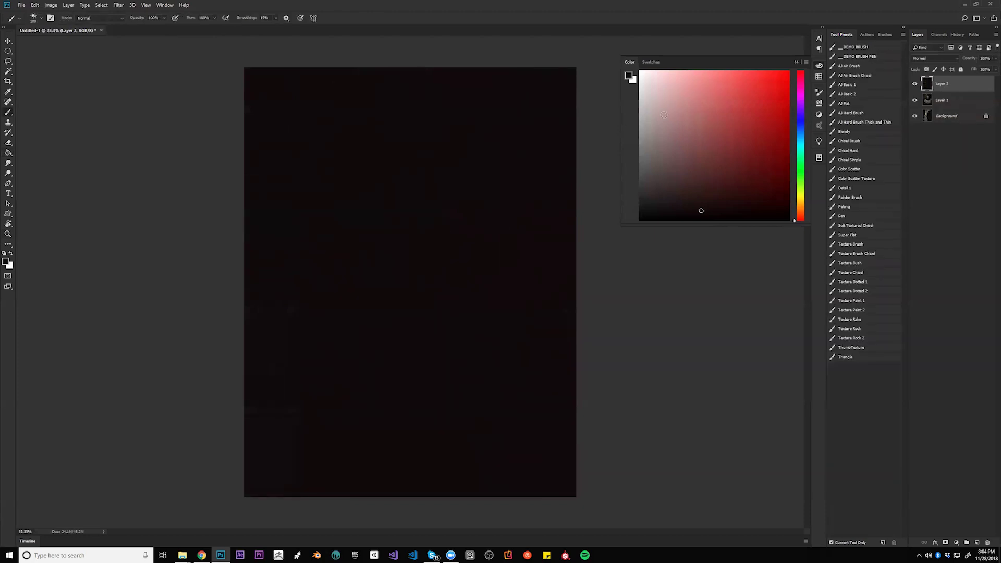
# Cover the new layer with mottled strokes of a very large texture brush, using light grey and sampled darker greys.
pyautogui.press(']')
pyautogui.press(']')
pyautogui.press(']')
pyautogui.press(']')
pyautogui.press(']')
pyautogui.press(']')
pyautogui.press(']')
pyautogui.press(']')
pyautogui.press(']')
pyautogui.press('x')
pyautogui.press('[')
pyautogui.press('[')
pyautogui.press('[')
pyautogui.press('[')
pyautogui.press(']')
pyautogui.press(']')
pyautogui.press(']')
pyautogui.press(']')
pyautogui.press(']')
pyautogui.press(']')
pyautogui.press(']')
pyautogui.press(']')
pyautogui.press(']')
pyautogui.press(']')
pyautogui.hotkey('ctrl', '-')
pyautogui.click(638, 130)
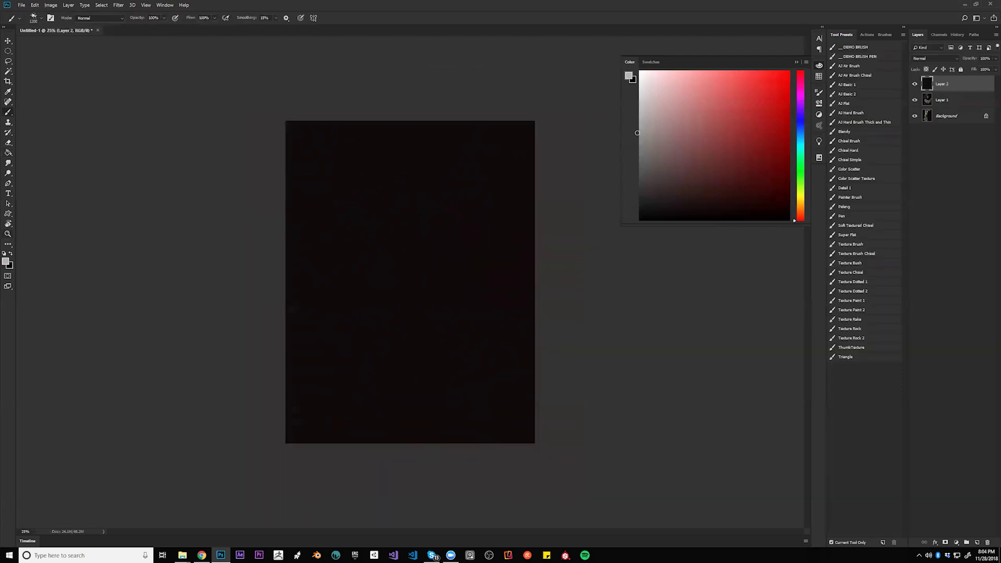
pyautogui.moveTo(292, 148)
pyautogui.mouseDown()
pyautogui.moveTo(367, 141)
pyautogui.moveTo(433, 83)
pyautogui.moveTo(338, 181)
pyautogui.moveTo(374, 257)
pyautogui.moveTo(558, 176)
pyautogui.moveTo(427, 383)
pyautogui.moveTo(357, 402)
pyautogui.mouseUp()
pyautogui.keyDown('alt'); pyautogui.click(365, 144); pyautogui.keyUp('alt')
pyautogui.keyDown('alt'); pyautogui.click(385, 148); pyautogui.keyUp('alt')
pyautogui.moveTo(210, 361)
pyautogui.mouseDown()
pyautogui.moveTo(259, 411)
pyautogui.moveTo(330, 289)
pyautogui.moveTo(575, 243)
pyautogui.mouseUp()
pyautogui.moveTo(447, 463); pyautogui.dragTo(383, 427)
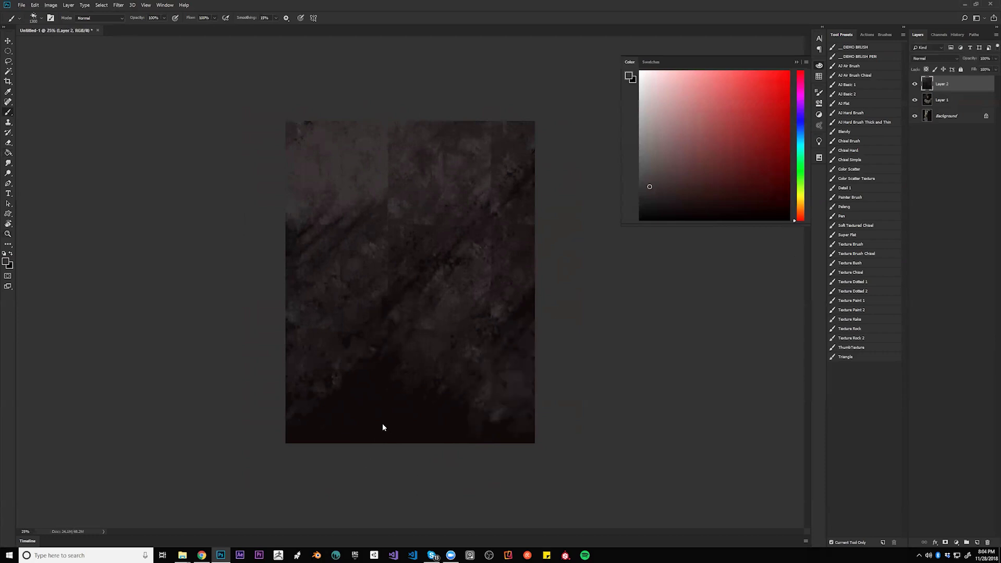
# Sample a darker brown-grey and soften the mottled texture across the upper and middle canvas at varying brush sizes.
pyautogui.keyDown('alt'); pyautogui.click(405, 183); pyautogui.keyUp('alt')
pyautogui.moveTo(396, 206)
pyautogui.mouseDown()
pyautogui.moveTo(331, 217)
pyautogui.moveTo(376, 179)
pyautogui.moveTo(368, 219)
pyautogui.mouseUp()
pyautogui.press('[')
pyautogui.press('[')
pyautogui.press('[')
pyautogui.press('[')
pyautogui.press('[')
pyautogui.press('[')
pyautogui.press('[')
pyautogui.press('[')
pyautogui.press('[')
pyautogui.press('[')
pyautogui.press('[')
pyautogui.press('[')
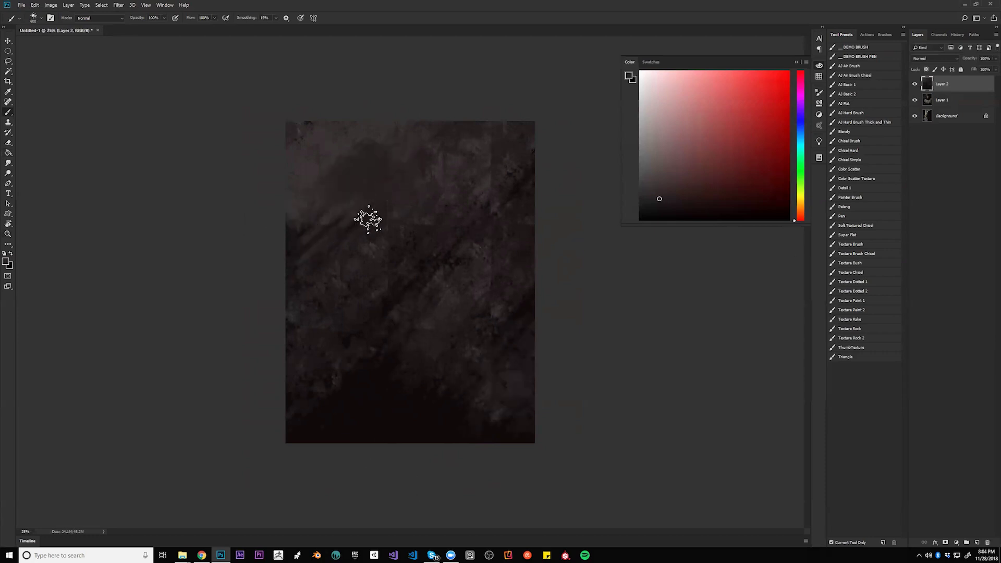
pyautogui.press(']')
pyautogui.press(']')
pyautogui.press(']')
pyautogui.press(']')
pyautogui.press(']')
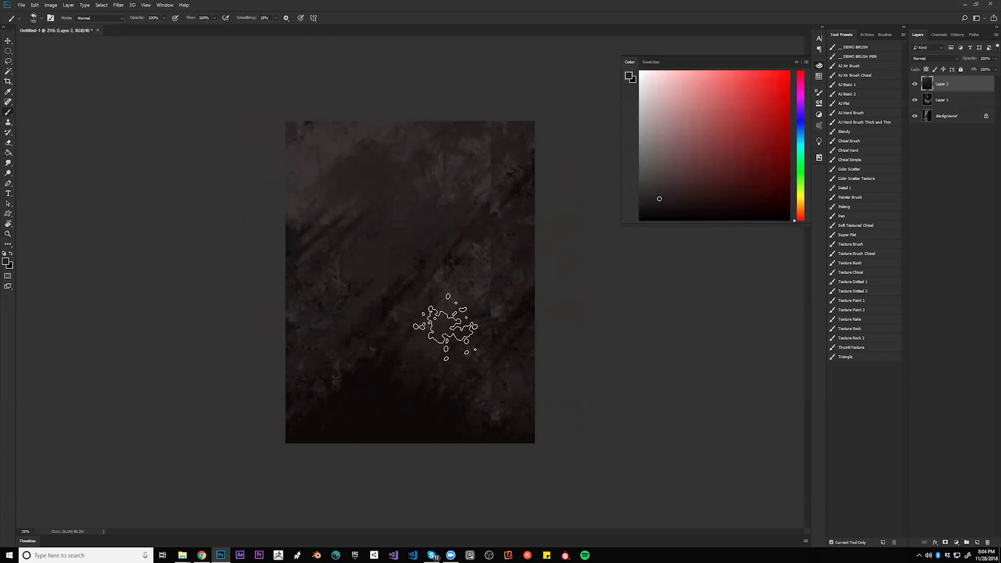
# Darken the textured layer with a black gradient drawn from the top of the canvas to the bottom.
pyautogui.press('g')
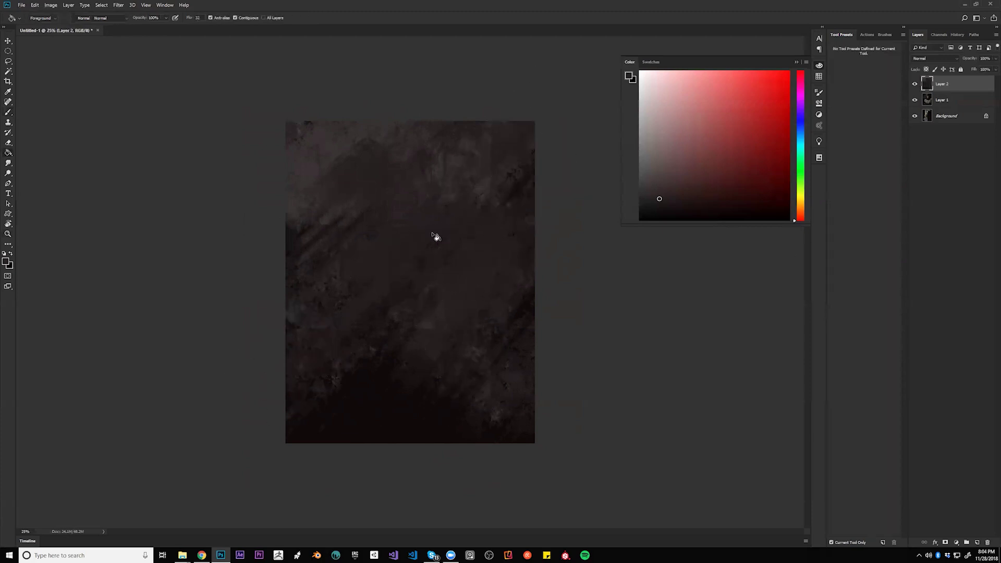
pyautogui.keyDown('alt'); pyautogui.click(412, 398); pyautogui.keyUp('alt')
pyautogui.hotkey('shift', 'g')
pyautogui.press('d')
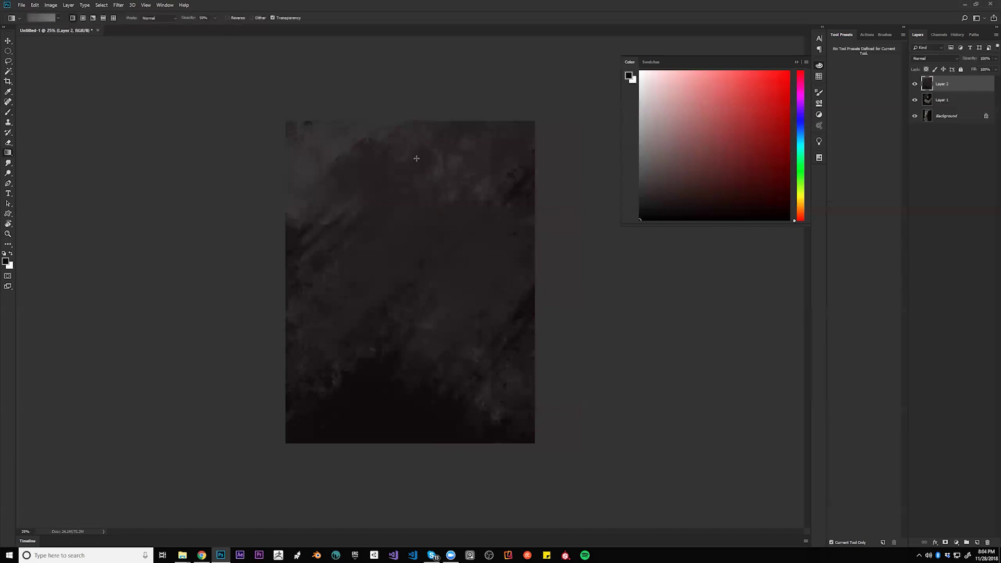
pyautogui.moveTo(417, 108); pyautogui.dragTo(384, 445)
pyautogui.hotkey('ctrl', 'z')
pyautogui.press('b')
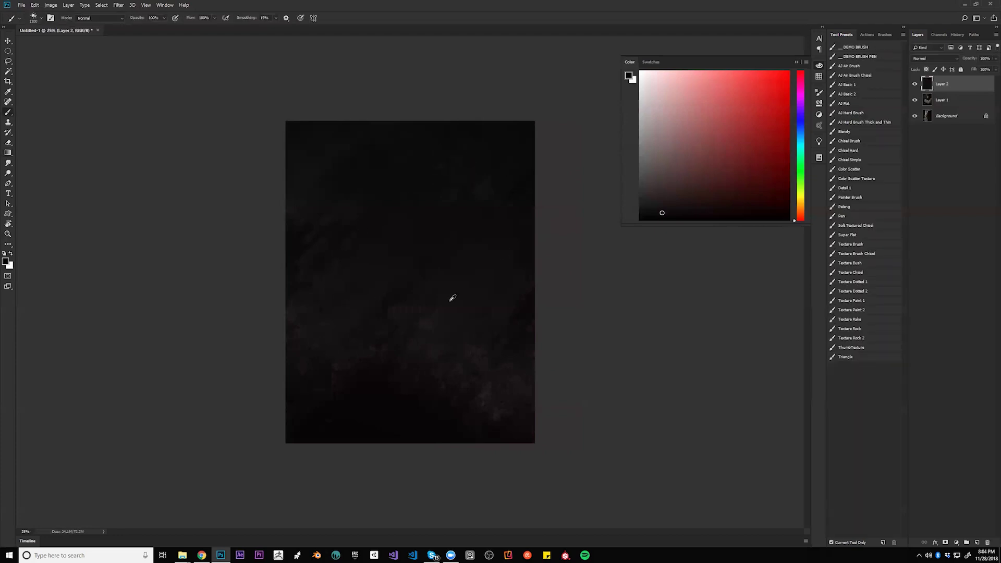
# Lasso a large diagonal area across the lower-left canvas and a wedge along the upper-right edge.
pyautogui.press('l')
pyautogui.moveTo(254, 143)
pyautogui.mouseDown()
pyautogui.moveTo(397, 315)
pyautogui.moveTo(573, 484)
pyautogui.mouseUp()
pyautogui.moveTo(452, 490)
pyautogui.mouseDown()
pyautogui.moveTo(230, 456)
pyautogui.moveTo(198, 312)
pyautogui.mouseUp()
pyautogui.moveTo(426, 99)
pyautogui.mouseDown()
pyautogui.moveTo(609, 473)
pyautogui.moveTo(613, 416)
pyautogui.moveTo(545, 210)
pyautogui.moveTo(531, 115)
pyautogui.mouseUp()
pyautogui.press('b')
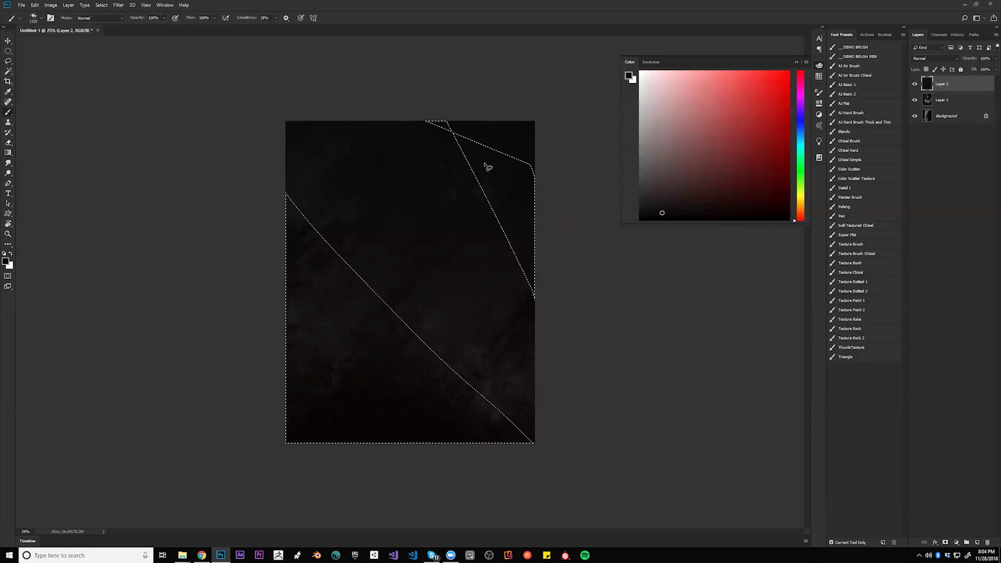
# Choose the AJ Air Brush preset, set its blend mode to Color Dodge and make white the paint colour.
pyautogui.click(850, 66)
pyautogui.click(647, 91)
pyautogui.moveTo(646, 91); pyautogui.dragTo(653, 91)
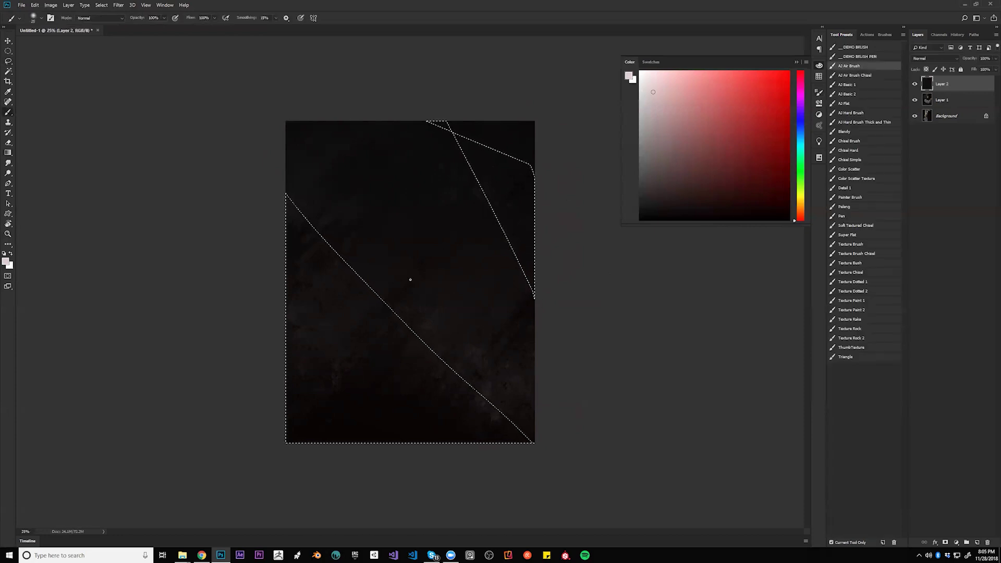
pyautogui.hotkey('shift', 'alt', 'd')
pyautogui.press('d')
pyautogui.press('x')
# Enlarge the airbrush and dodge a soft white glow along the diagonal edge inside the inverted selection.
pyautogui.press(']')
pyautogui.press(']')
pyautogui.press(']')
pyautogui.press(']')
pyautogui.press(']')
pyautogui.press(']')
pyautogui.press(']')
pyautogui.press(']')
pyautogui.press(']')
pyautogui.press(']')
pyautogui.press(']')
pyautogui.press(']')
pyautogui.press(']')
pyautogui.press(']')
pyautogui.press(']')
pyautogui.press(']')
pyautogui.press(']')
pyautogui.press(']')
pyautogui.press(']')
pyautogui.press(']')
pyautogui.moveTo(457, 371)
pyautogui.mouseDown()
pyautogui.moveTo(405, 298)
pyautogui.moveTo(451, 352)
pyautogui.moveTo(378, 281)
pyautogui.moveTo(463, 399)
pyautogui.mouseUp()
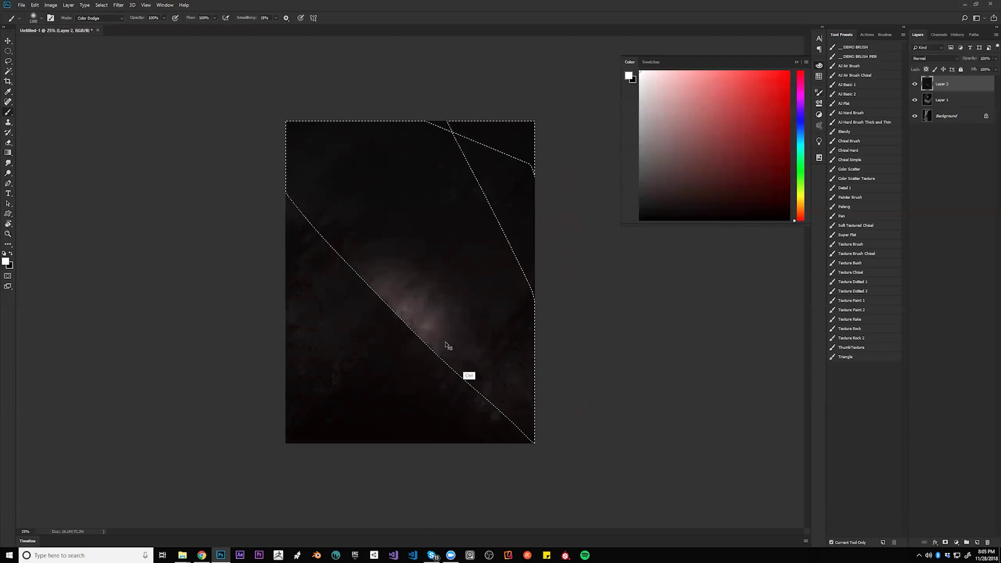
pyautogui.hotkey('ctrl', 'z')
pyautogui.press(']')
pyautogui.moveTo(574, 402)
pyautogui.mouseDown()
pyautogui.moveTo(373, 273)
pyautogui.moveTo(586, 306)
pyautogui.mouseUp()
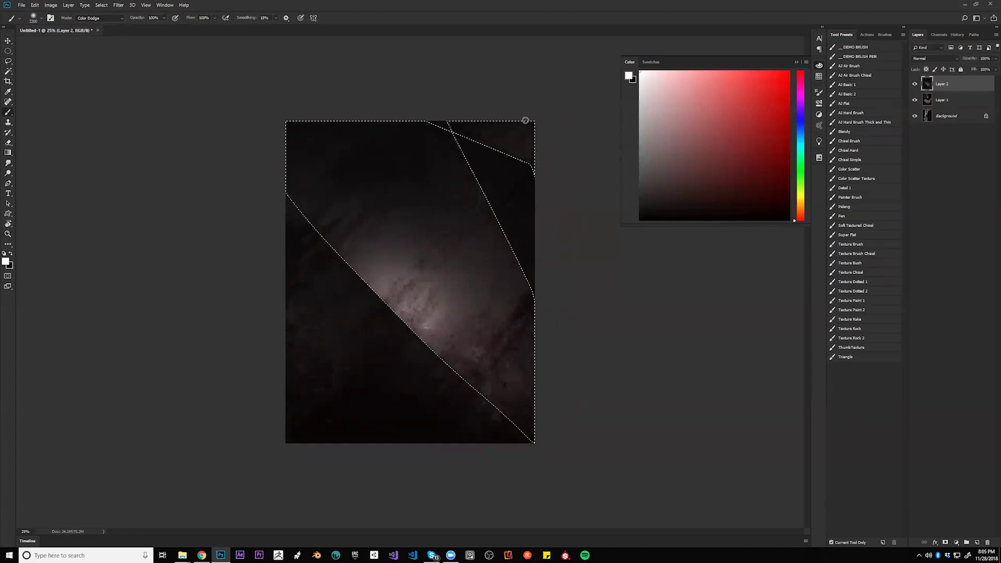
# Switch to the Texture Brush and cover the upper part of the glow with a sampled dark tone, leaving a slanted edge.
pyautogui.click(862, 246)
pyautogui.keyDown('alt'); pyautogui.click(384, 295); pyautogui.keyUp('alt')
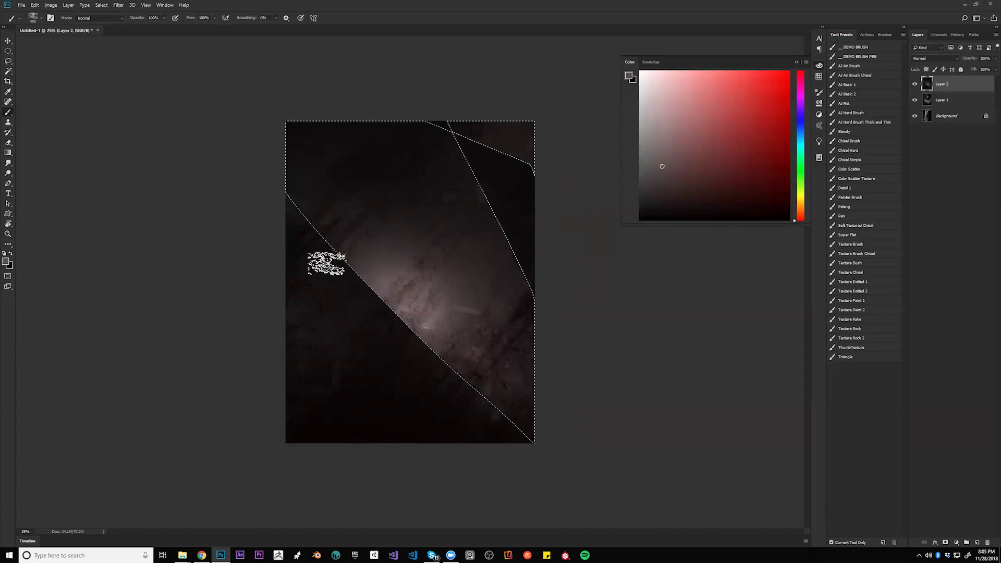
pyautogui.moveTo(326, 264); pyautogui.dragTo(622, 310)
pyautogui.hotkey('ctrl', 'z')
pyautogui.keyDown('alt'); pyautogui.click(427, 211); pyautogui.keyUp('alt')
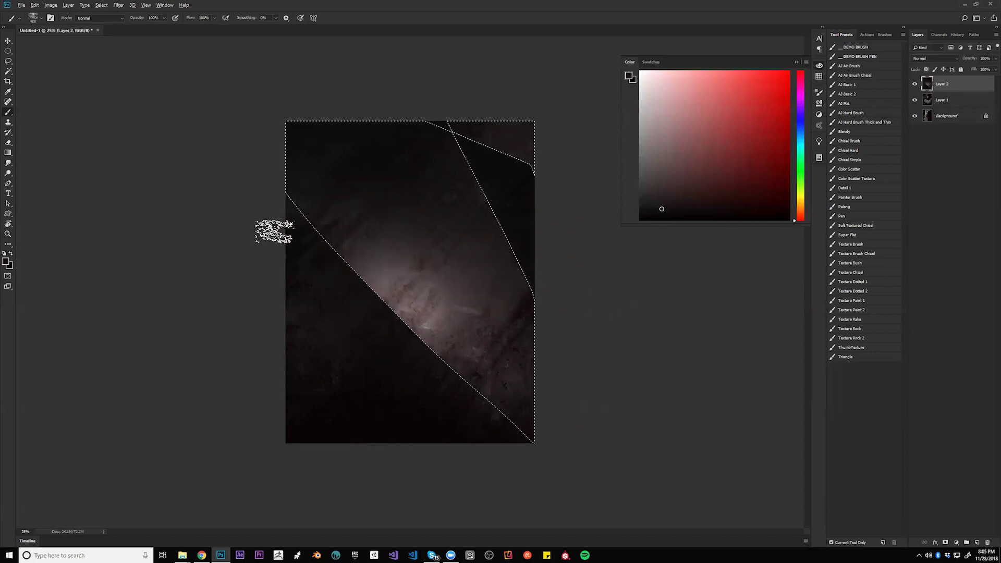
pyautogui.moveTo(268, 232); pyautogui.dragTo(602, 283)
pyautogui.hotkey('ctrl', 'z')
pyautogui.moveTo(302, 262)
pyautogui.mouseDown()
pyautogui.moveTo(605, 307)
pyautogui.moveTo(344, 252)
pyautogui.moveTo(572, 293)
pyautogui.moveTo(399, 251)
pyautogui.mouseUp()
# Sample a dark brown beside the glow and spread it over the upper selected area with a much larger texture brush.
pyautogui.keyDown('alt'); pyautogui.click(467, 270); pyautogui.keyUp('alt')
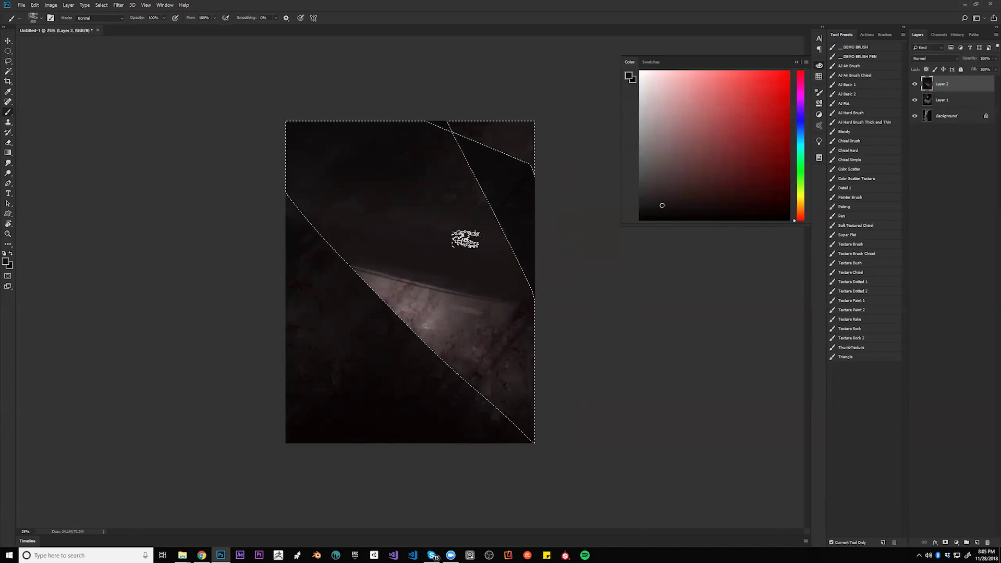
pyautogui.press(']')
pyautogui.press(']')
pyautogui.press(']')
pyautogui.press(']')
pyautogui.press(']')
pyautogui.press(']')
pyautogui.press(']')
pyautogui.press(']')
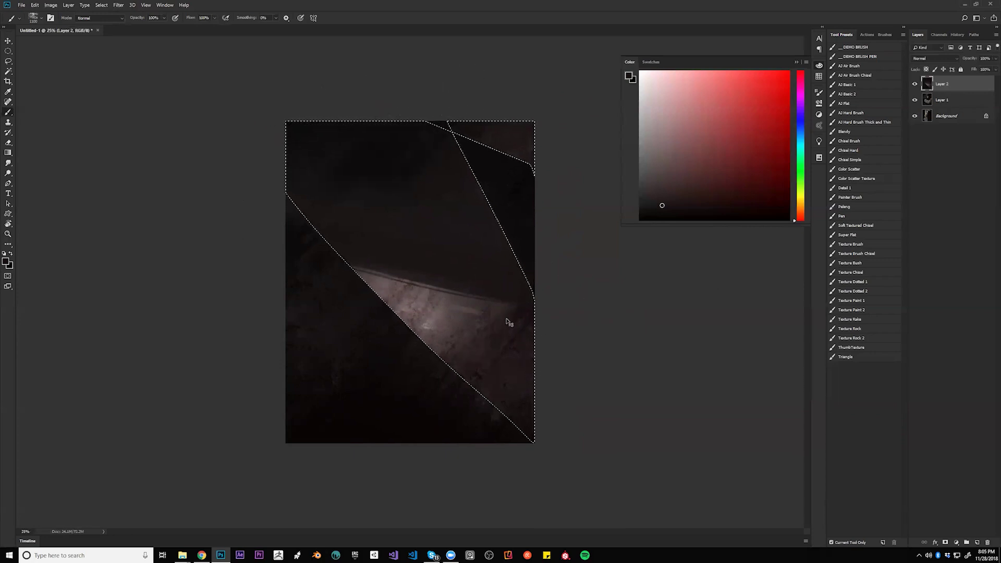
# Deselect, restore the default black and white colours, and darken the outer shapes and soften their edges with a very large texture brush.
pyautogui.hotkey('ctrl', 'd')
pyautogui.press('d')
pyautogui.press('[')
pyautogui.press('[')
pyautogui.press('[')
pyautogui.press('[')
pyautogui.press('[')
pyautogui.press('[')
pyautogui.press(']')
pyautogui.press(']')
pyautogui.press(']')
pyautogui.press(']')
pyautogui.press(']')
pyautogui.press(']')
pyautogui.press(']')
pyautogui.press(']')
pyautogui.press(']')
pyautogui.press(']')
pyautogui.press(']')
pyautogui.press(']')
pyautogui.press(']')
pyautogui.press(']')
pyautogui.press(']')
pyautogui.press(']')
pyautogui.press(']')
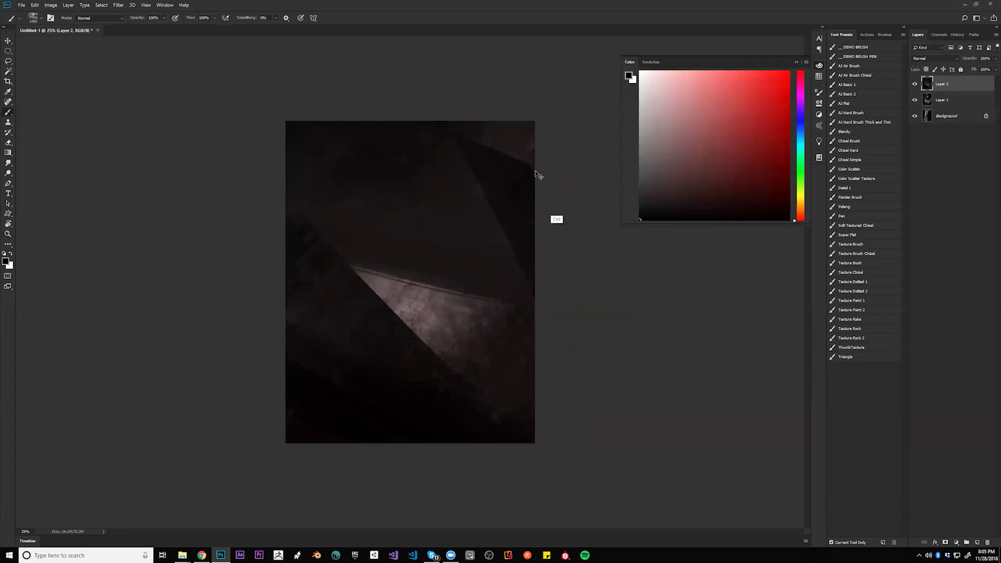
pyautogui.press('[')
pyautogui.press('[')
pyautogui.press('[')
pyautogui.press('[')
pyautogui.press('[')
pyautogui.press('[')
pyautogui.press('[')
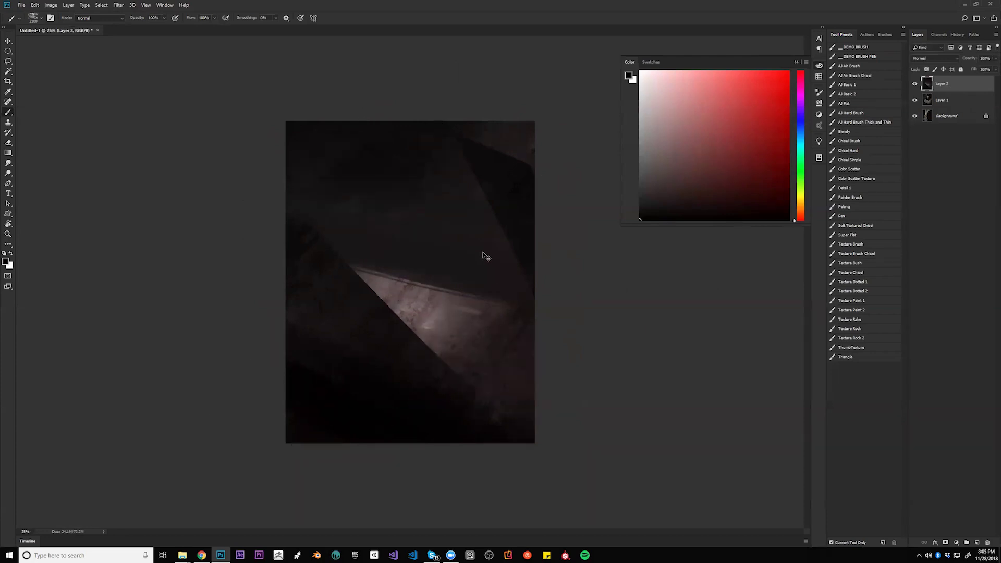
# Sample dark tones from the upper-right wedge and paint streaks across that corner and down the left side with a much smaller brush.
pyautogui.press('[')
pyautogui.press('[')
pyautogui.press('[')
pyautogui.press('[')
pyautogui.press('[')
pyautogui.press('[')
pyautogui.press('[')
pyautogui.press('[')
pyautogui.press('[')
pyautogui.press('[')
pyautogui.press('[')
pyautogui.press('[')
pyautogui.press('[')
pyautogui.press('[')
pyautogui.press('[')
pyautogui.press('[')
pyautogui.hotkey('ctrl', '+')
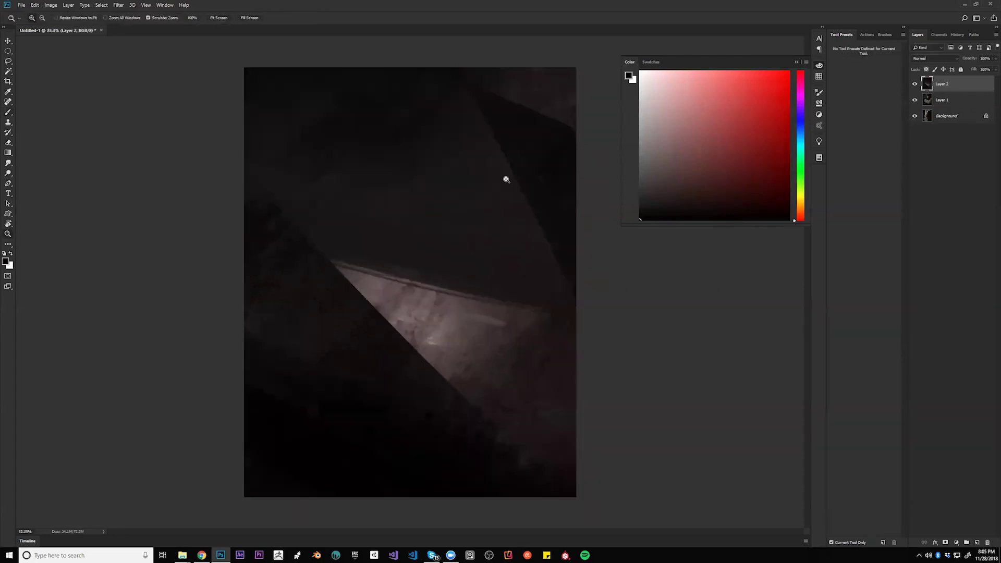
pyautogui.keyDown('alt'); pyautogui.click(498, 115); pyautogui.keyUp('alt')
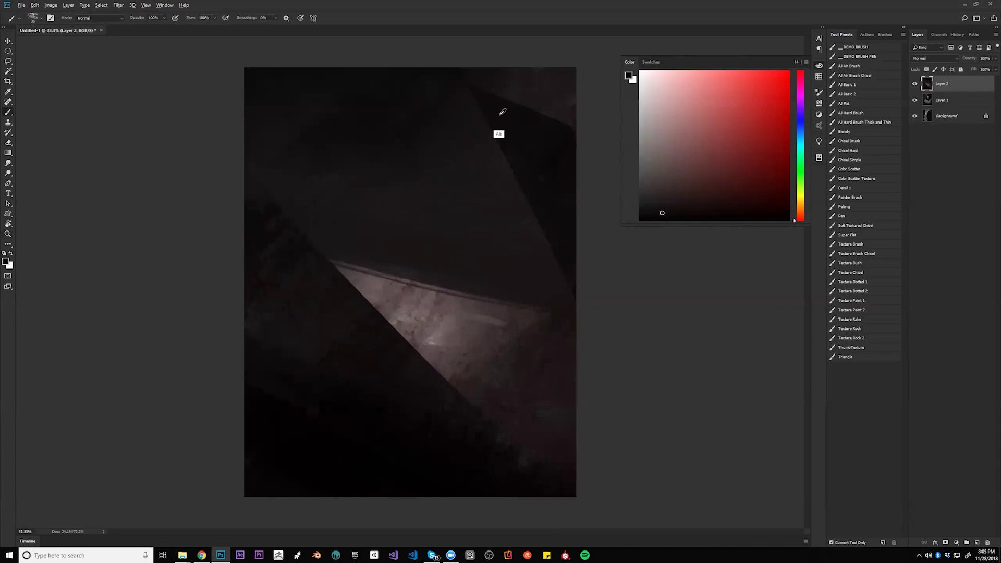
pyautogui.keyDown('alt'); pyautogui.click(567, 140); pyautogui.keyUp('alt')
pyautogui.press(']')
pyautogui.press(']')
pyautogui.press(']')
pyautogui.press(']')
pyautogui.press(']')
pyautogui.press(']')
pyautogui.press(']')
pyautogui.press(']')
pyautogui.moveTo(516, 74); pyautogui.dragTo(574, 122)
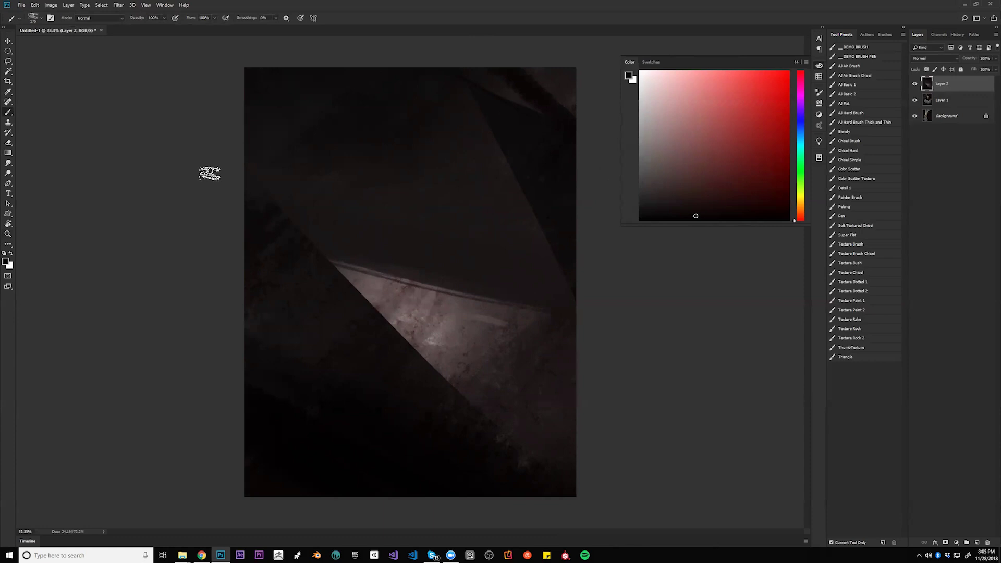
pyautogui.press('[')
pyautogui.moveTo(268, 250); pyautogui.dragTo(305, 360)
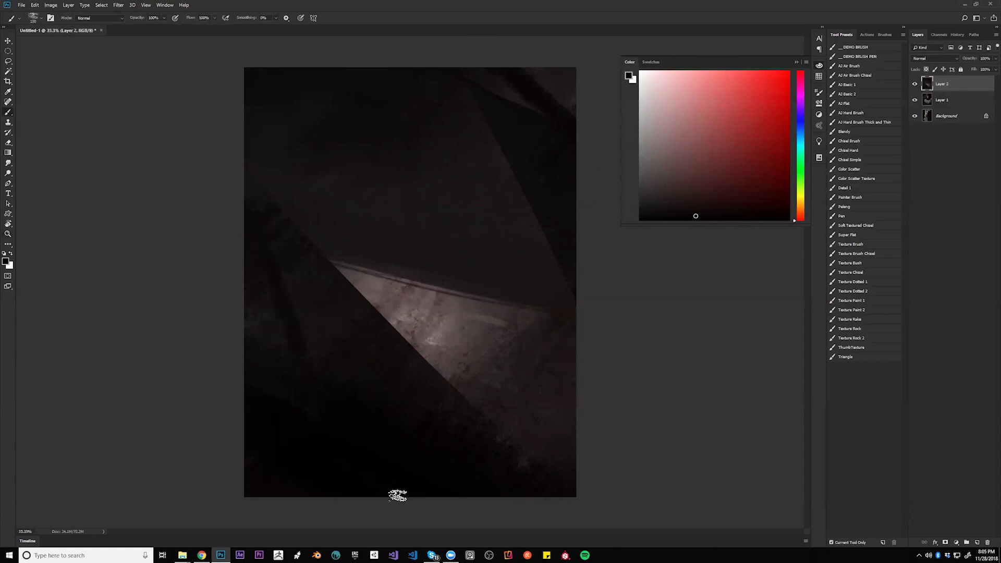
# Choose the Super Flat preset, lasso a small cloaked figure with two legs above the glow, and block it in with white and grey.
pyautogui.click(867, 235)
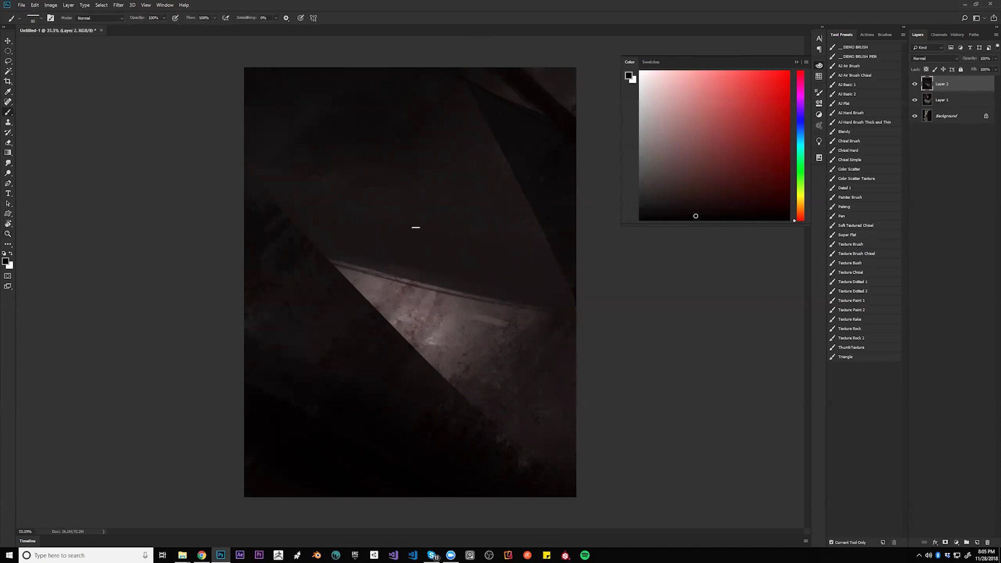
pyautogui.press('x')
pyautogui.moveTo(409, 196); pyautogui.dragTo(409, 205)
pyautogui.hotkey('ctrl', 'z')
pyautogui.press('l')
pyautogui.moveTo(358, 238)
pyautogui.mouseDown()
pyautogui.moveTo(380, 208)
pyautogui.moveTo(406, 205)
pyautogui.moveTo(398, 263)
pyautogui.moveTo(355, 240)
pyautogui.moveTo(371, 224)
pyautogui.moveTo(366, 252)
pyautogui.moveTo(382, 280)
pyautogui.moveTo(364, 295)
pyautogui.moveTo(386, 278)
pyautogui.moveTo(382, 249)
pyautogui.moveTo(390, 256)
pyautogui.moveTo(396, 292)
pyautogui.moveTo(385, 314)
pyautogui.moveTo(389, 255)
pyautogui.mouseUp()
pyautogui.press('shift')
pyautogui.press('b')
pyautogui.moveTo(386, 274)
pyautogui.mouseDown()
pyautogui.moveTo(371, 295)
pyautogui.moveTo(387, 271)
pyautogui.mouseUp()
pyautogui.press('x')
pyautogui.moveTo(349, 228); pyautogui.dragTo(367, 244)
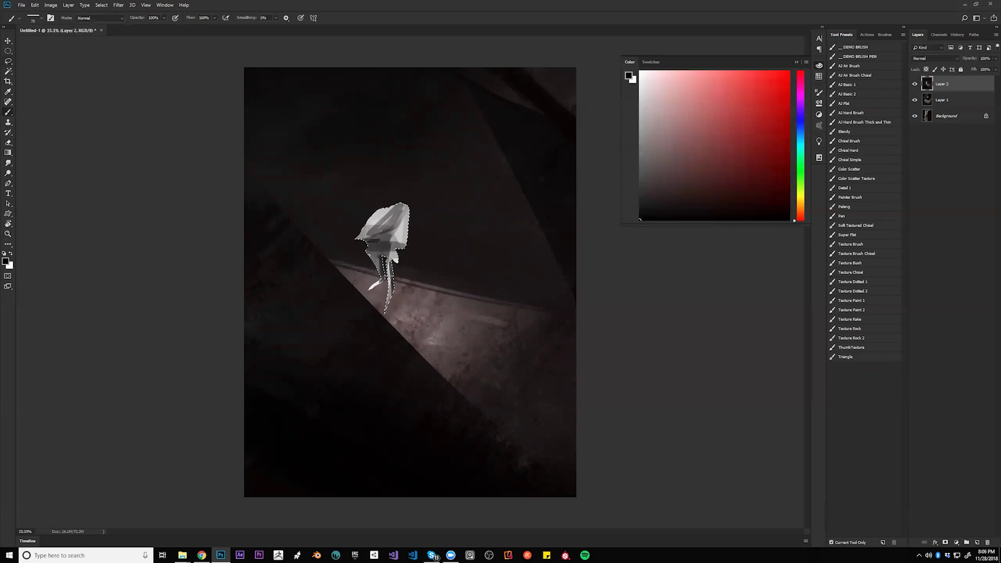
# Refine the selected figure with white on the legs, a sampled grey over the cloak and black fold accents.
pyautogui.press('x')
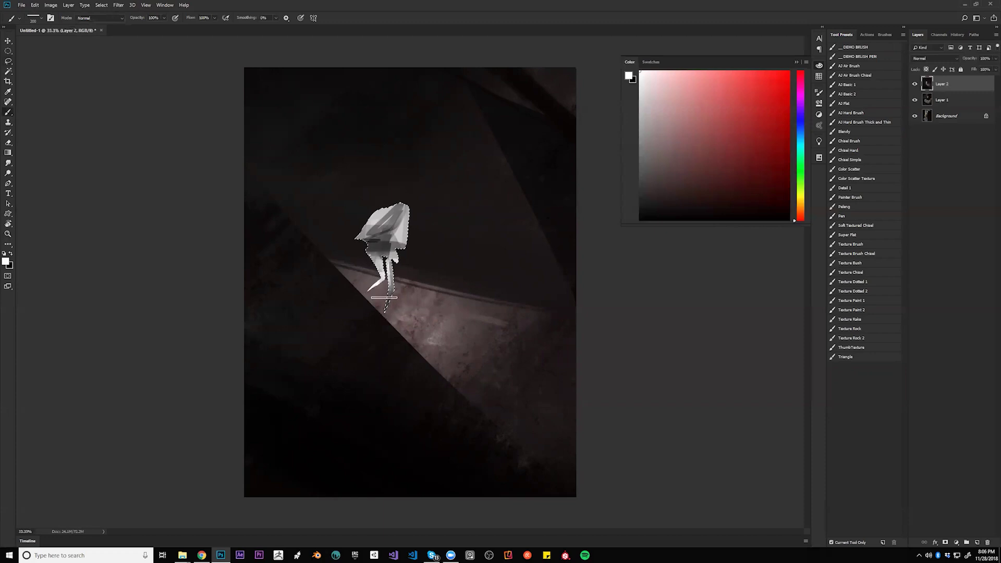
pyautogui.keyDown('alt'); pyautogui.click(387, 233); pyautogui.keyUp('alt')
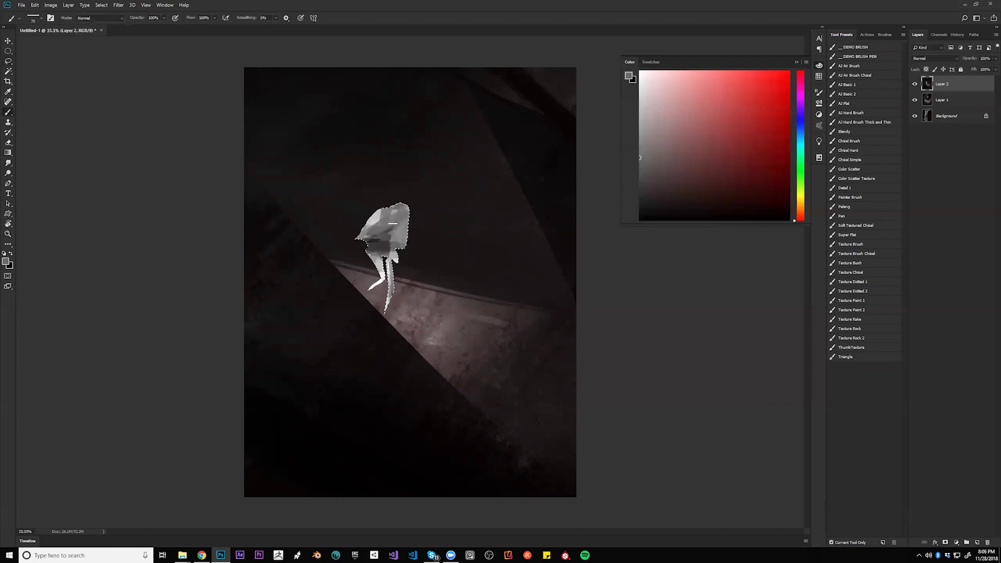
pyautogui.press('d')
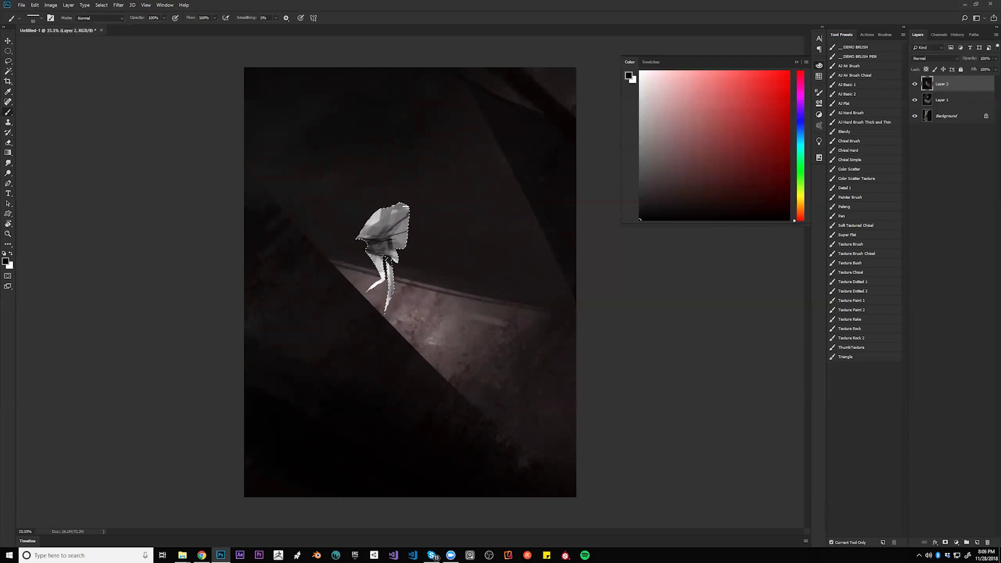
pyautogui.moveTo(367, 230); pyautogui.dragTo(385, 212)
pyautogui.moveTo(368, 252); pyautogui.dragTo(376, 256)
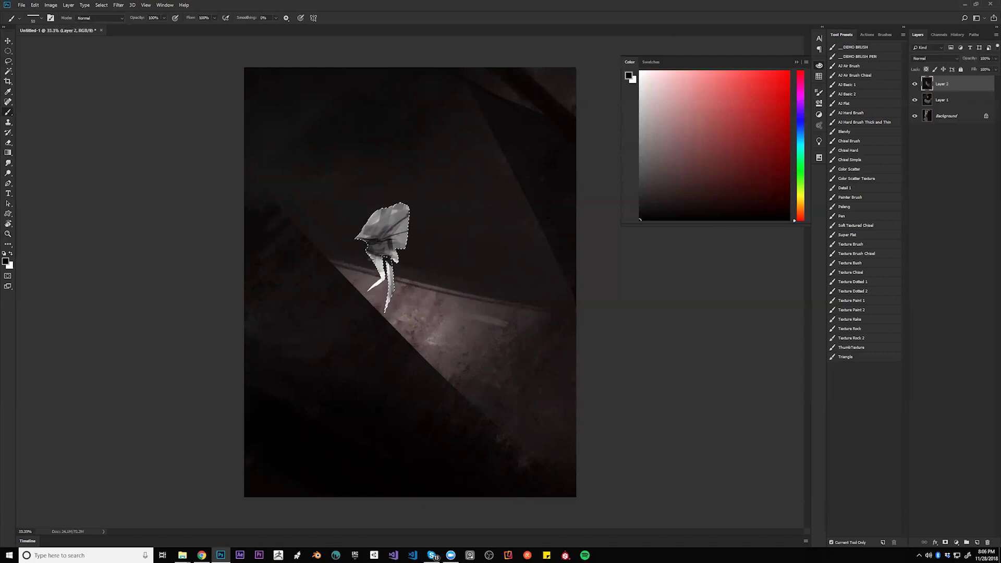
# Shade the knees, feet and the gap between the legs with black, and deselect the figure.
pyautogui.moveTo(382, 277)
pyautogui.mouseDown()
pyautogui.moveTo(372, 259)
pyautogui.moveTo(383, 276)
pyautogui.mouseUp()
pyautogui.moveTo(389, 295); pyautogui.dragTo(385, 312)
pyautogui.moveTo(387, 260)
pyautogui.mouseDown()
pyautogui.moveTo(387, 305)
pyautogui.moveTo(389, 294)
pyautogui.mouseUp()
pyautogui.hotkey('ctrl', 'd')
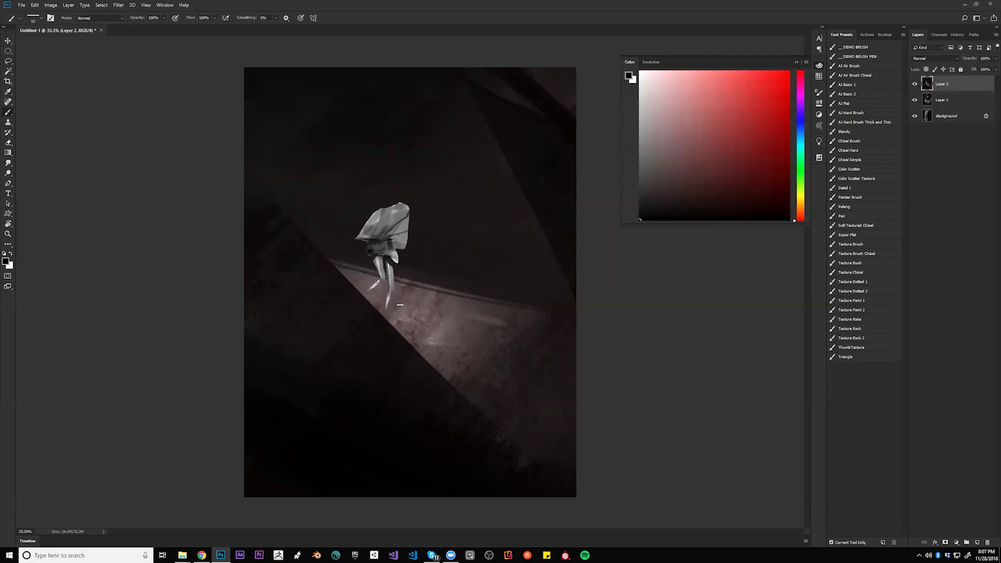
# Extend the cloak into an outstretched arm with sampled grey, and lasso and fill the opposite forearm and hand in a light tone.
pyautogui.keyDown('alt'); pyautogui.click(388, 232); pyautogui.keyUp('alt')
pyautogui.moveTo(372, 223); pyautogui.dragTo(354, 242)
pyautogui.press('l')
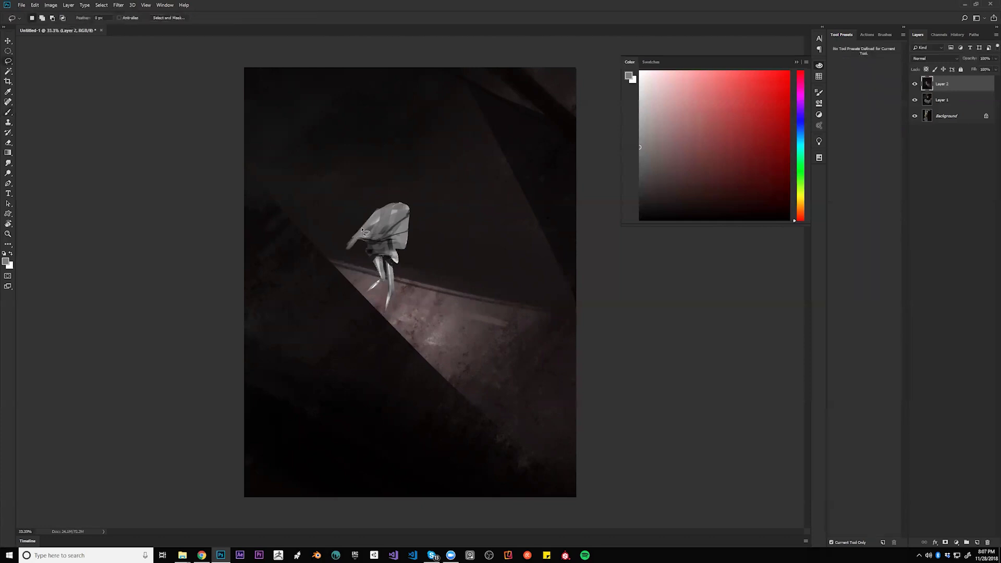
pyautogui.moveTo(340, 248)
pyautogui.mouseDown()
pyautogui.moveTo(377, 220)
pyautogui.moveTo(409, 243)
pyautogui.moveTo(411, 267)
pyautogui.moveTo(396, 236)
pyautogui.moveTo(416, 227)
pyautogui.moveTo(415, 259)
pyautogui.mouseUp()
pyautogui.click(406, 245)
pyautogui.press('b')
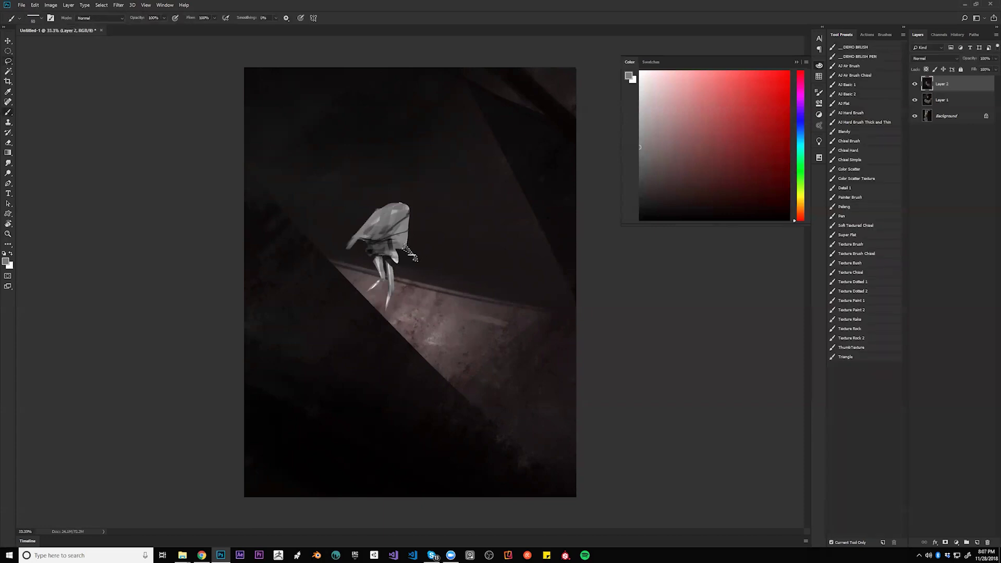
pyautogui.press('d')
pyautogui.press('x')
pyautogui.press('x')
pyautogui.hotkey('ctrl', 'd')
# Block in the torso with a sampled grey, and brush black folds and a dark neck area over the jacket with a smaller brush.
pyautogui.keyDown('alt'); pyautogui.click(400, 240); pyautogui.keyUp('alt')
pyautogui.press('[')
pyautogui.press('[')
pyautogui.press('[')
pyautogui.press('d')
pyautogui.moveTo(380, 228)
pyautogui.mouseDown()
pyautogui.moveTo(361, 237)
pyautogui.moveTo(396, 213)
pyautogui.moveTo(383, 226)
pyautogui.moveTo(395, 215)
pyautogui.moveTo(394, 247)
pyautogui.moveTo(398, 215)
pyautogui.mouseUp()
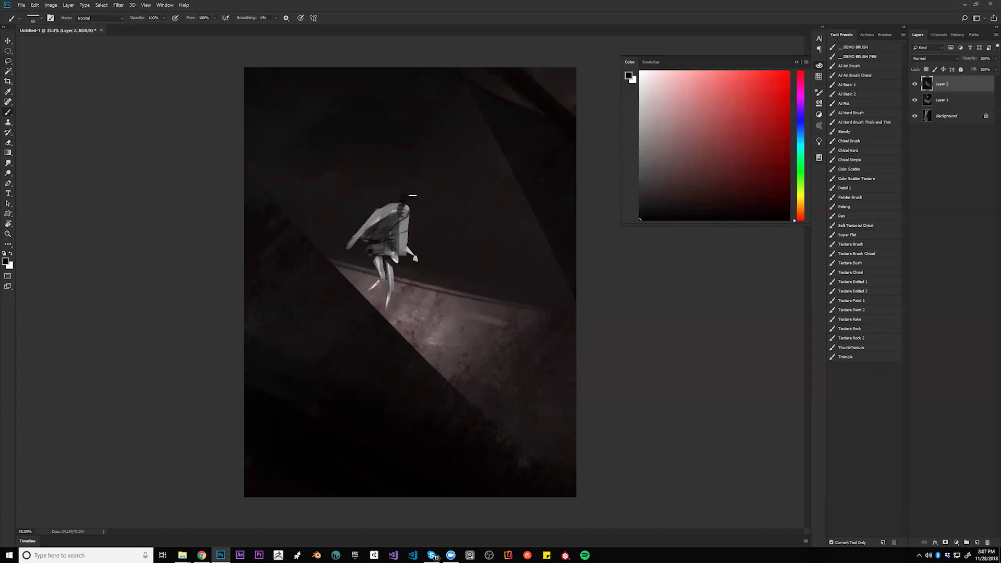
# Pick a muted red, paint the figure's head with it, and restore black as the paint colour.
pyautogui.click(736, 114)
pyautogui.moveTo(402, 211)
pyautogui.mouseDown()
pyautogui.moveTo(405, 190)
pyautogui.moveTo(402, 220)
pyautogui.mouseUp()
pyautogui.press('d')
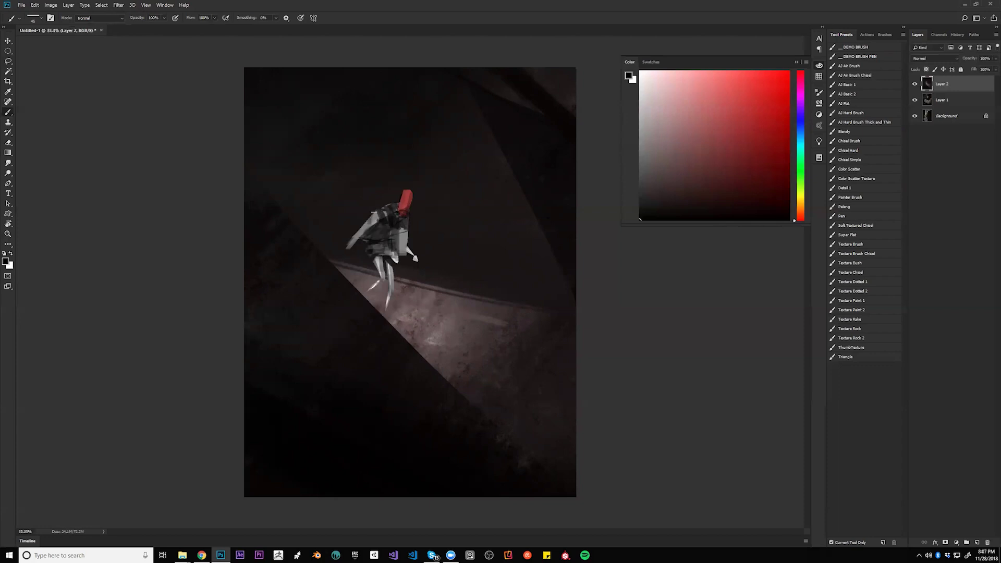
# Darken the jacket's shoulder, sleeve and lower hem with a sampled grey and black strokes.
pyautogui.keyDown('alt'); pyautogui.click(377, 211); pyautogui.keyUp('alt')
pyautogui.press('d')
pyautogui.moveTo(400, 255)
pyautogui.mouseDown()
pyautogui.moveTo(401, 236)
pyautogui.moveTo(407, 251)
pyautogui.mouseUp()
pyautogui.moveTo(378, 214); pyautogui.dragTo(350, 242)
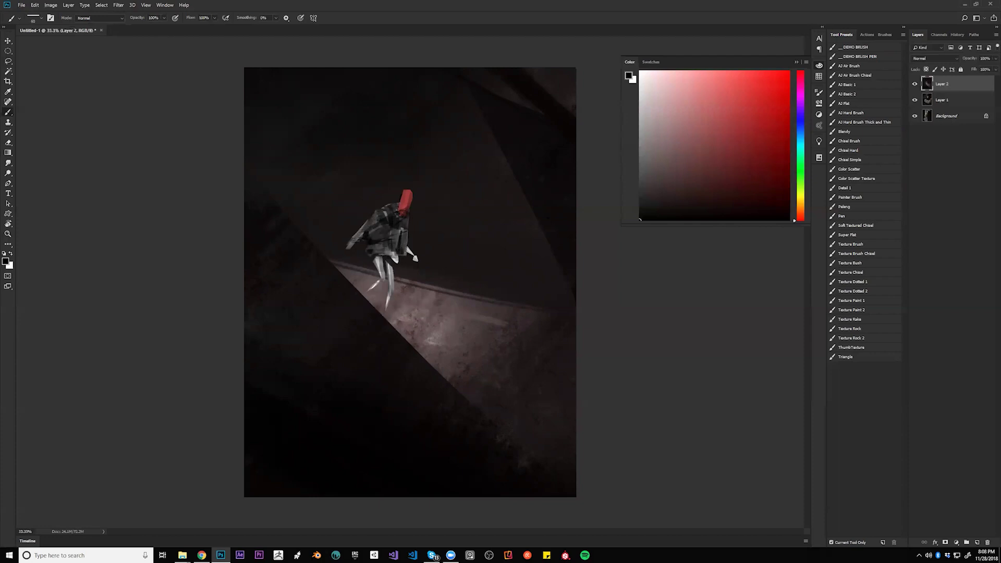
# Switch to white and repaint the lower legs and feet, plus the hand at the end of the dark sleeve.
pyautogui.press('x')
pyautogui.moveTo(367, 293); pyautogui.dragTo(385, 277)
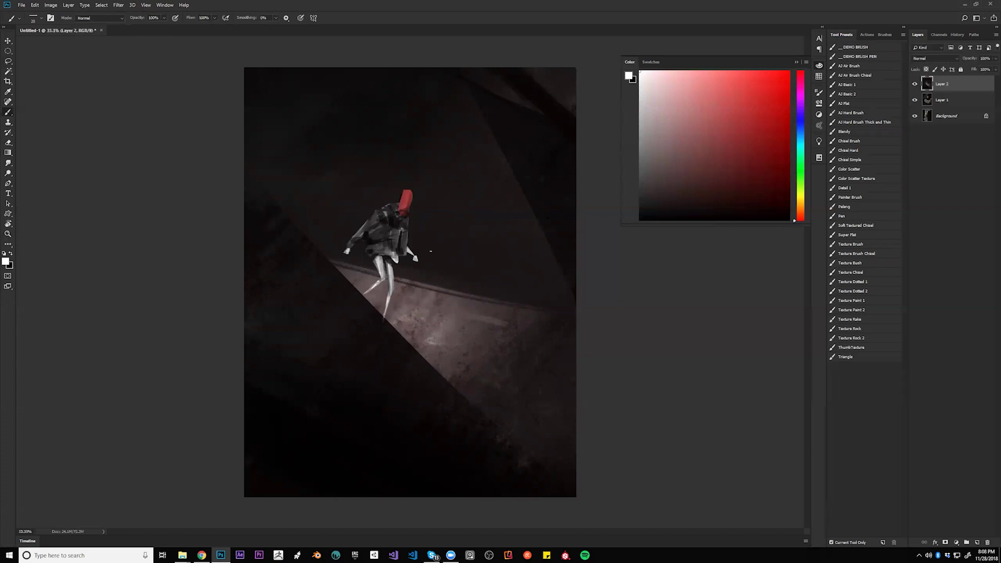
# Paint a thin white staff extending diagonally upward from the figure's forward hand, redoing the first stroke.
pyautogui.moveTo(416, 254); pyautogui.dragTo(482, 225)
pyautogui.hotkey('ctrl', 'z')
pyautogui.moveTo(368, 281); pyautogui.dragTo(479, 230)
pyautogui.moveTo(417, 258); pyautogui.dragTo(482, 231)
pyautogui.press(']')
pyautogui.press(']')
pyautogui.press(']')
pyautogui.press(']')
pyautogui.press(']')
pyautogui.press(']')
pyautogui.press(']')
pyautogui.press(']')
pyautogui.press(']')
pyautogui.press(']')
pyautogui.press(']')
pyautogui.press(']')
pyautogui.press(']')
pyautogui.press(']')
pyautogui.press(']')
pyautogui.press(']')
pyautogui.click(479, 238)
pyautogui.hotkey('ctrl', 'z')
# Switch to the AJ Air Brush in Color Dodge mode, sample the staff tip's colour, and add a large soft glow around the tip.
pyautogui.click(866, 67)
pyautogui.hotkey('shift', 'alt', 'd')
pyautogui.keyDown('alt'); pyautogui.click(480, 233); pyautogui.keyUp('alt')
pyautogui.press(']')
pyautogui.press(']')
pyautogui.press(']')
pyautogui.press(']')
pyautogui.press(']')
pyautogui.press(']')
pyautogui.press(']')
pyautogui.press(']')
pyautogui.press(']')
pyautogui.press(']')
pyautogui.press(']')
pyautogui.press(']')
pyautogui.press(']')
pyautogui.press(']')
pyautogui.press(']')
pyautogui.press(']')
pyautogui.press(']')
pyautogui.press(']')
pyautogui.press(']')
pyautogui.click(481, 222)
# Build up the light at the staff's tip with smaller bright dabs and wider soft ones beside it.
pyautogui.press('[')
pyautogui.press('[')
pyautogui.press('[')
pyautogui.press('[')
pyautogui.press('[')
pyautogui.press('[')
pyautogui.press('[')
pyautogui.press('[')
pyautogui.press('[')
pyautogui.press('[')
pyautogui.click(482, 229)
pyautogui.click(479, 223)
pyautogui.press(']')
pyautogui.press(']')
pyautogui.press(']')
pyautogui.press(']')
pyautogui.press(']')
pyautogui.press(']')
pyautogui.click(474, 234)
pyautogui.click(465, 231)
# Brighten the staff's shaft from the hand toward the glowing tip with a much smaller Color Dodge brush.
pyautogui.press('[')
pyautogui.press('[')
pyautogui.press('[')
pyautogui.press('[')
pyautogui.press('[')
pyautogui.press('[')
pyautogui.press('[')
pyautogui.press('[')
pyautogui.press('[')
pyautogui.press('[')
pyautogui.press('[')
pyautogui.press('[')
pyautogui.press('[')
pyautogui.moveTo(429, 254)
pyautogui.mouseDown()
pyautogui.moveTo(480, 233)
pyautogui.moveTo(452, 245)
pyautogui.moveTo(470, 238)
pyautogui.mouseUp()
# Brighten the figure's red head with white Color Dodge strokes, and undo the last large stroke beside it.
pyautogui.press(']')
pyautogui.press(']')
pyautogui.press(']')
pyautogui.press(']')
pyautogui.press(']')
pyautogui.press(']')
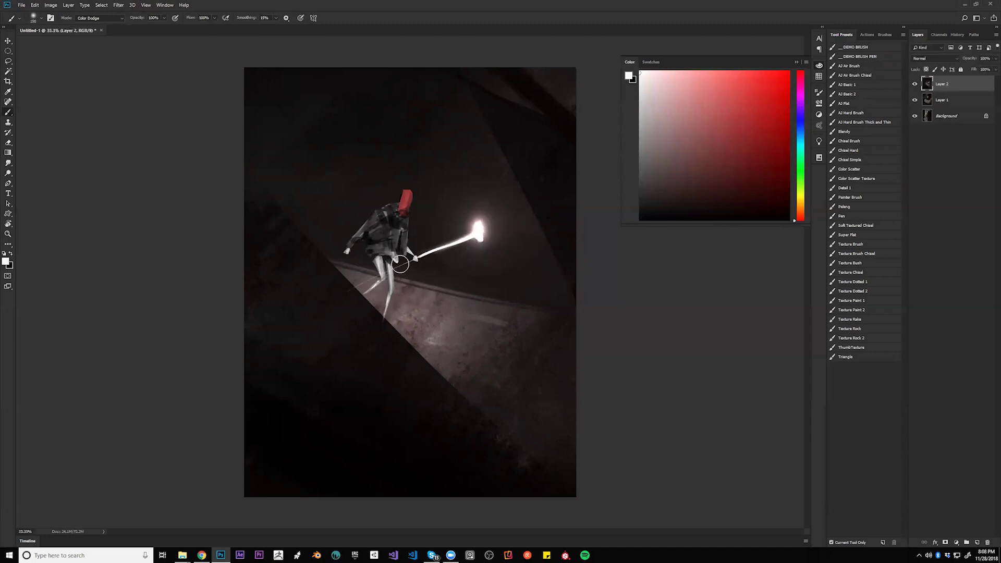
pyautogui.press('[')
pyautogui.press('[')
pyautogui.press('[')
pyautogui.press('[')
pyautogui.moveTo(409, 193); pyautogui.dragTo(402, 213)
pyautogui.press(']')
pyautogui.press(']')
pyautogui.press(']')
pyautogui.press(']')
pyautogui.press(']')
pyautogui.press(']')
pyautogui.press(']')
pyautogui.press(']')
pyautogui.press(']')
pyautogui.click(411, 197)
pyautogui.moveTo(423, 157); pyautogui.dragTo(417, 208)
pyautogui.hotkey('ctrl', 'z')
# Pick a lighter red, undo the previous dab, and brush a soft red glow above and over the head.
pyautogui.click(736, 94)
pyautogui.press('[')
pyautogui.hotkey('ctrl', 'z')
pyautogui.moveTo(412, 157); pyautogui.dragTo(408, 195)
pyautogui.press(']')
pyautogui.press(']')
pyautogui.press(']')
pyautogui.press(']')
pyautogui.press(']')
pyautogui.press(']')
pyautogui.press(']')
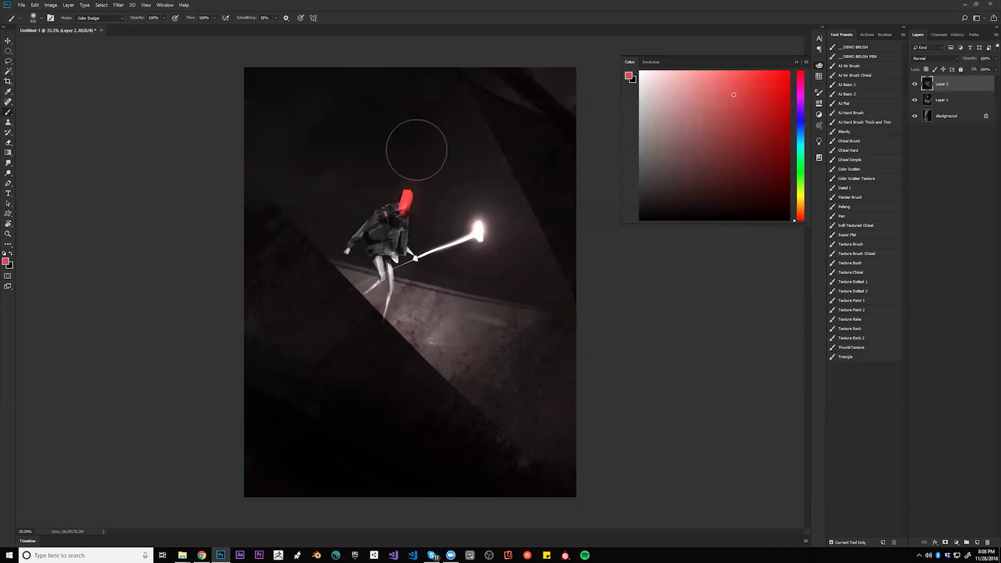
pyautogui.press('[')
pyautogui.press('[')
pyautogui.press('[')
pyautogui.press('[')
pyautogui.press('[')
pyautogui.press('[')
pyautogui.press('[')
pyautogui.press('[')
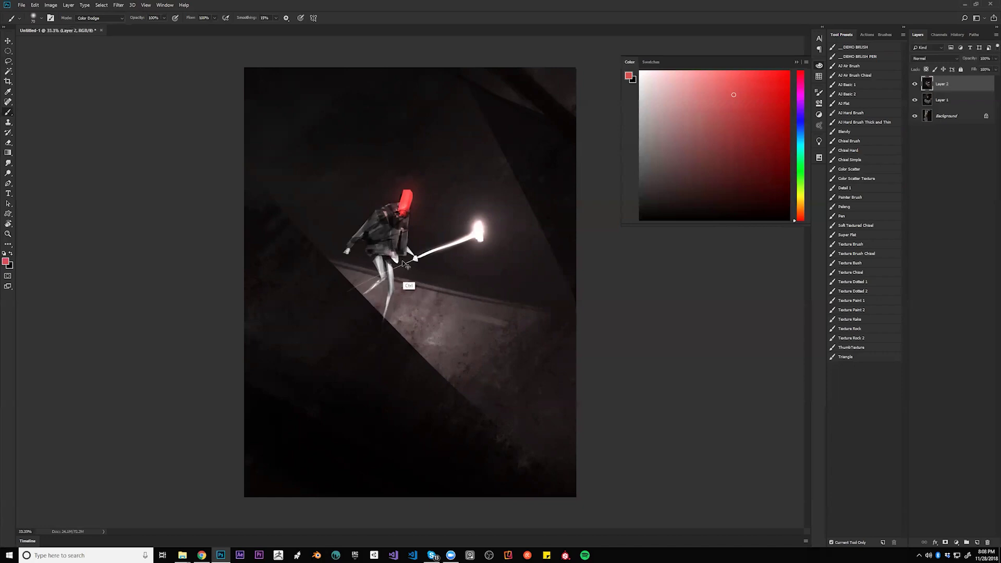
# Sample white from the figure as the paint colour, enlarge the brush, and flip the canvas horizontally.
pyautogui.press(']')
pyautogui.press(']')
pyautogui.press(']')
pyautogui.keyDown('alt'); pyautogui.click(387, 256); pyautogui.keyUp('alt')
pyautogui.press('z')
pyautogui.keyDown('alt'); pyautogui.click(392, 331); pyautogui.keyUp('alt')
pyautogui.keyDown('alt'); pyautogui.click(393, 330); pyautogui.keyUp('alt')
pyautogui.click(406, 303)
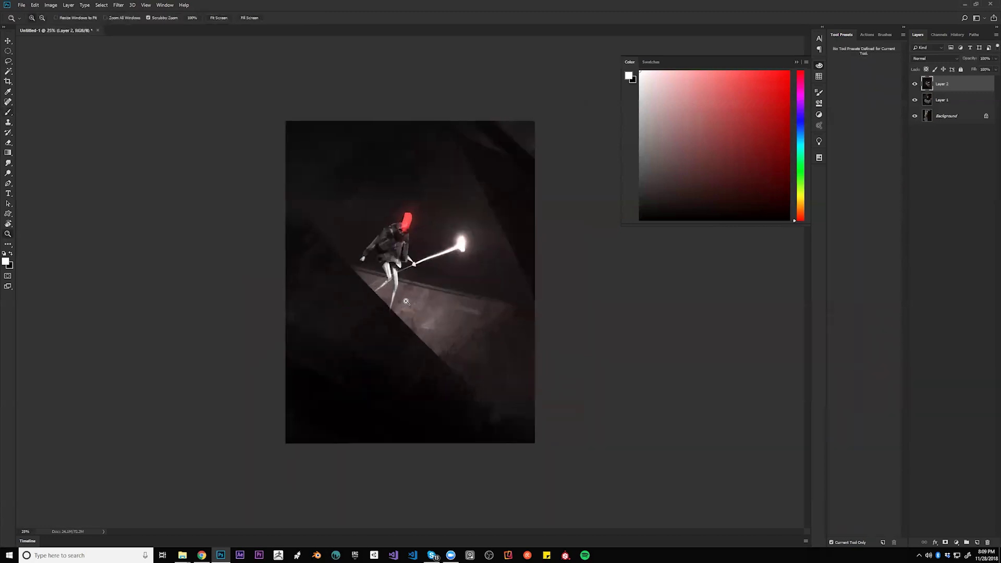
pyautogui.click(405, 301)
pyautogui.press('b')
pyautogui.press(']')
pyautogui.press(']')
pyautogui.press(']')
pyautogui.press(']')
pyautogui.press(']')
pyautogui.press(']')
pyautogui.press(']')
pyautogui.press(']')
pyautogui.press(']')
pyautogui.press(']')
pyautogui.press(']')
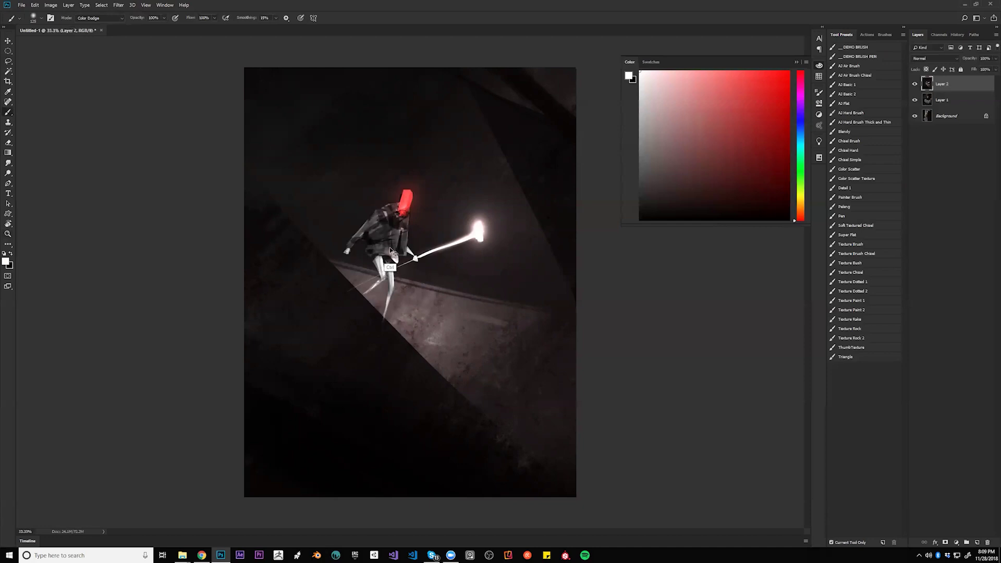
pyautogui.hotkey('ctrl', 'f')
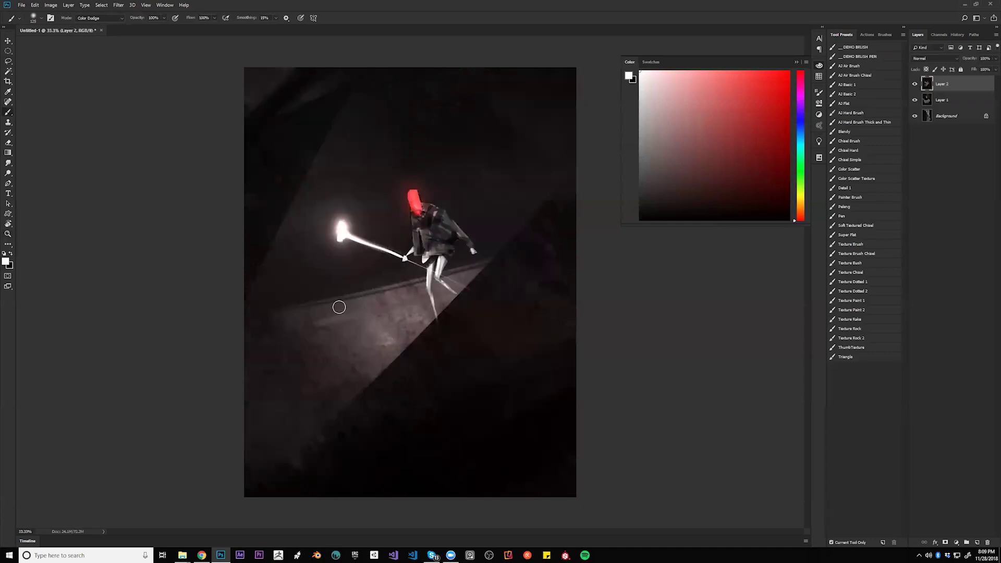
# Resize the brush and paint light Color Dodge streaks along the dark diagonal edge beneath the figure's feet.
pyautogui.press('[')
pyautogui.press('[')
pyautogui.press('[')
pyautogui.press('[')
pyautogui.press('[')
pyautogui.press('[')
pyautogui.press(']')
pyautogui.press(']')
pyautogui.press(']')
pyautogui.press(']')
pyautogui.press(']')
pyautogui.press(']')
pyautogui.press(']')
pyautogui.press(']')
pyautogui.moveTo(405, 362); pyautogui.dragTo(474, 299)
# Add fine light strokes near the figure's front foot with a much smaller brush, and undo the last stroke.
pyautogui.press('[')
pyautogui.press('[')
pyautogui.press('[')
pyautogui.press('[')
pyautogui.press('[')
pyautogui.press('[')
pyautogui.press('[')
pyautogui.press('[')
pyautogui.press('[')
pyautogui.press('[')
pyautogui.press('[')
pyautogui.press('[')
pyautogui.moveTo(429, 326)
pyautogui.mouseDown()
pyautogui.moveTo(459, 295)
pyautogui.moveTo(452, 309)
pyautogui.mouseUp()
pyautogui.hotkey('ctrl', 'alt', 'z')
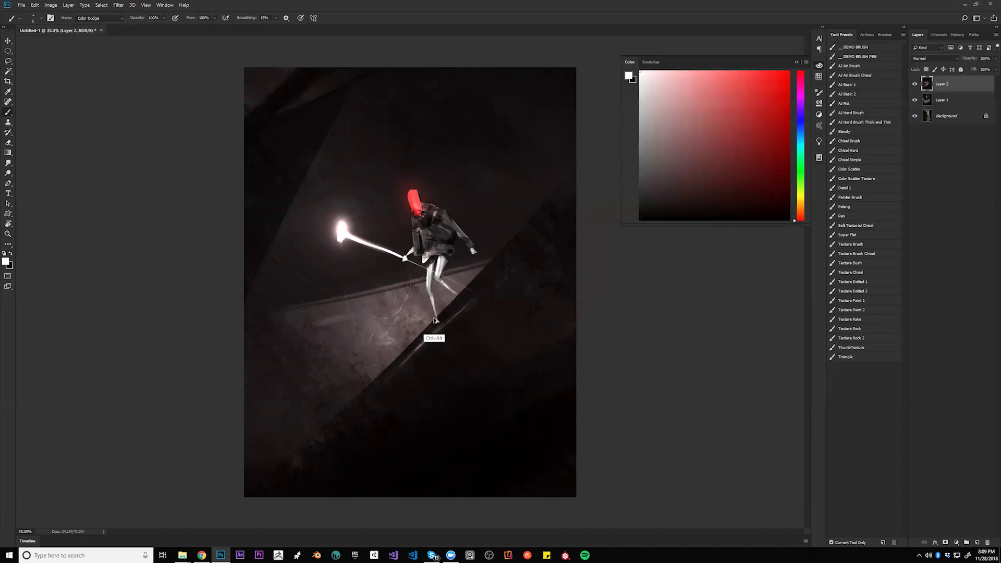
# Flip the canvas horizontally and add thin bright spark streaks around the staff's glowing tip.
pyautogui.press('z')
pyautogui.hotkey('ctrl', '-')
pyautogui.hotkey('ctrl', '-')
pyautogui.hotkey('ctrl', '-')
pyautogui.hotkey('ctrl', 'f')
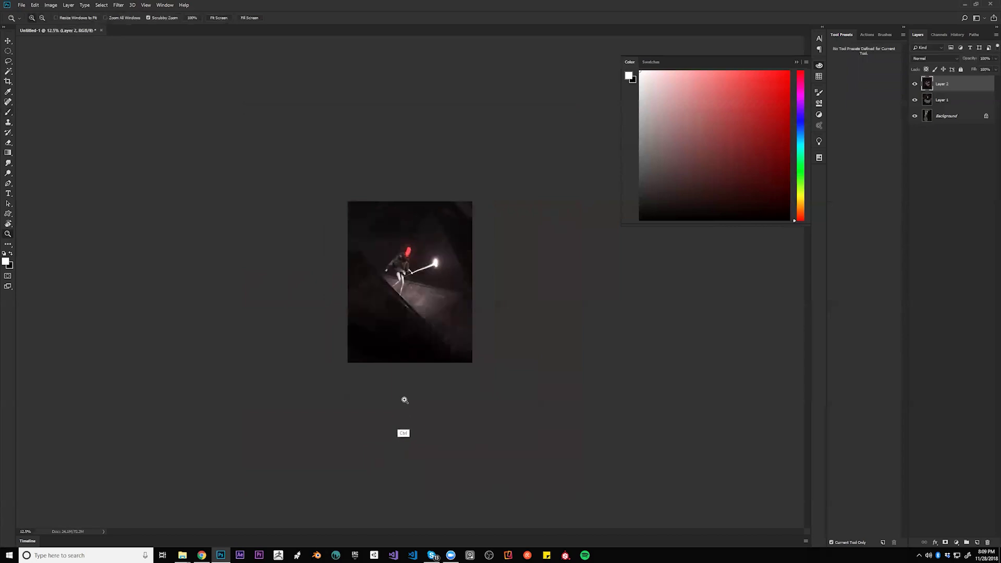
pyautogui.moveTo(385, 305); pyautogui.dragTo(410, 324)
pyautogui.press('b')
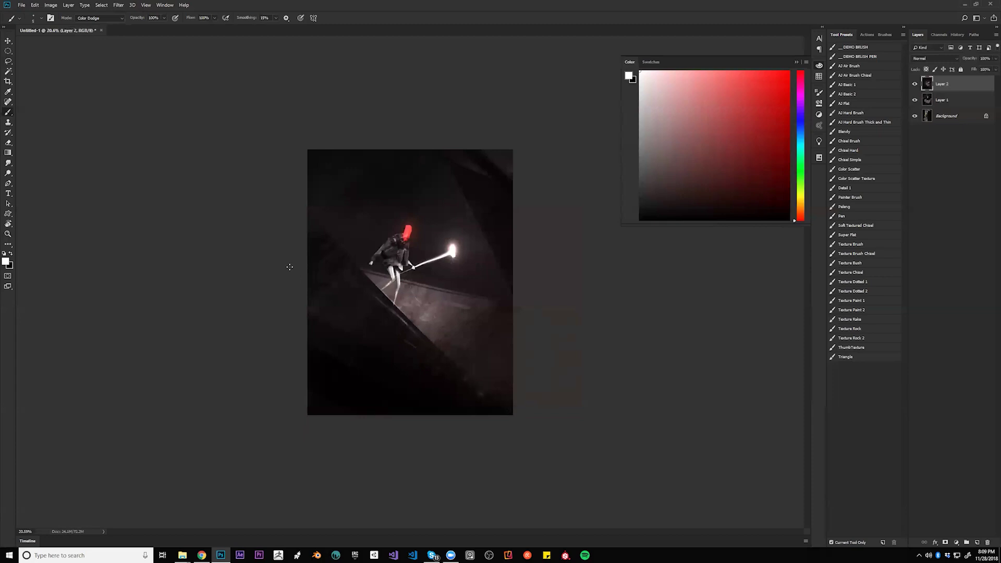
pyautogui.hotkey('ctrl', '+')
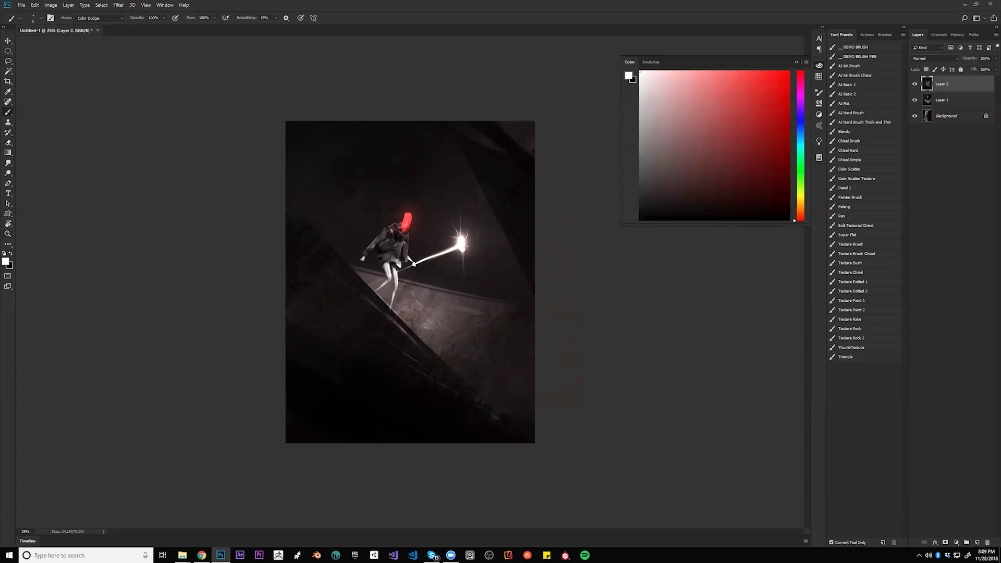
# Examine the whole composition at small size and the figure, staff glow and slope edge up close.
pyautogui.press('z')
pyautogui.keyDown('alt'); pyautogui.click(461, 335); pyautogui.keyUp('alt')
pyautogui.keyDown('alt'); pyautogui.click(460, 336); pyautogui.keyUp('alt')
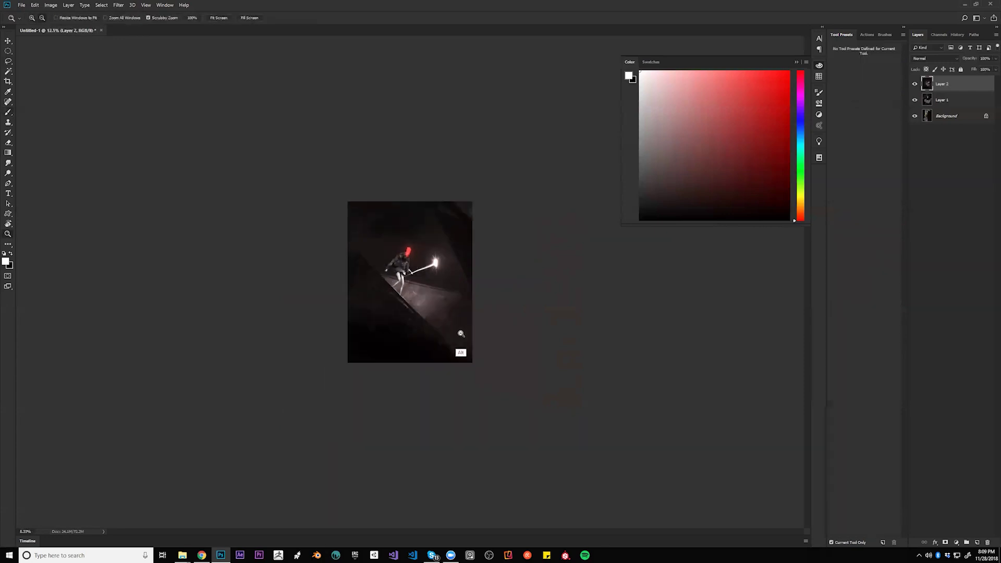
pyautogui.click(462, 328)
pyautogui.click(463, 321)
pyautogui.click(463, 317)
pyautogui.click(411, 302)
pyautogui.press('b')
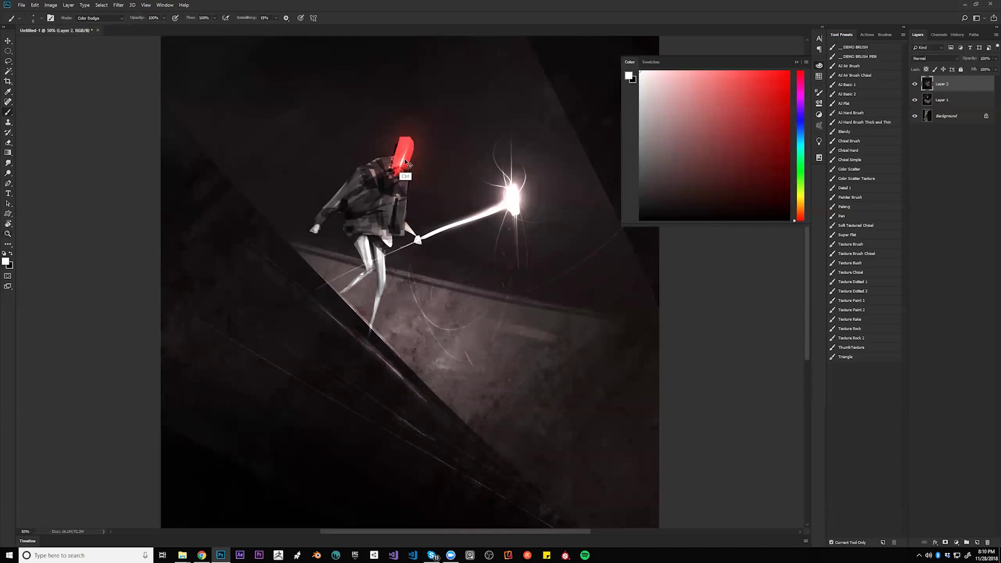
pyautogui.press('z')
pyautogui.keyDown('alt'); pyautogui.click(392, 207); pyautogui.keyUp('alt')
pyautogui.keyDown('alt'); pyautogui.click(396, 214); pyautogui.keyUp('alt')
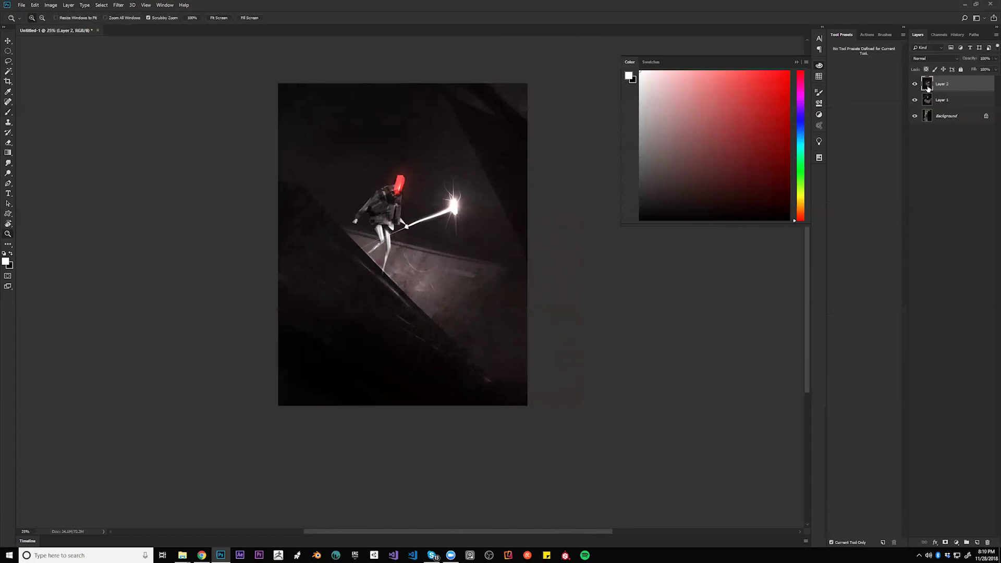
# Try a slight hue shift on the painted figure's layer with Hue/Saturation.
pyautogui.hotkey('ctrl', 'u')
pyautogui.moveTo(794, 184); pyautogui.dragTo(795, 186)
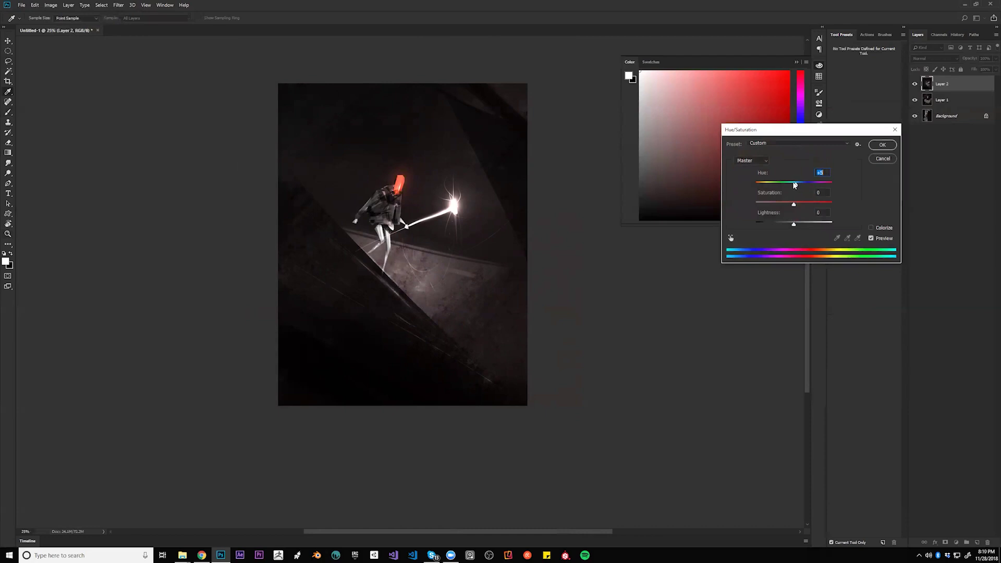
pyautogui.click(885, 146)
# Add a new layer above the painting and fill it with solid white using the Paint Bucket.
pyautogui.hotkey('ctrl', 'shift', 'alt', 'n')
pyautogui.press('b')
pyautogui.press('b')
pyautogui.press('g')
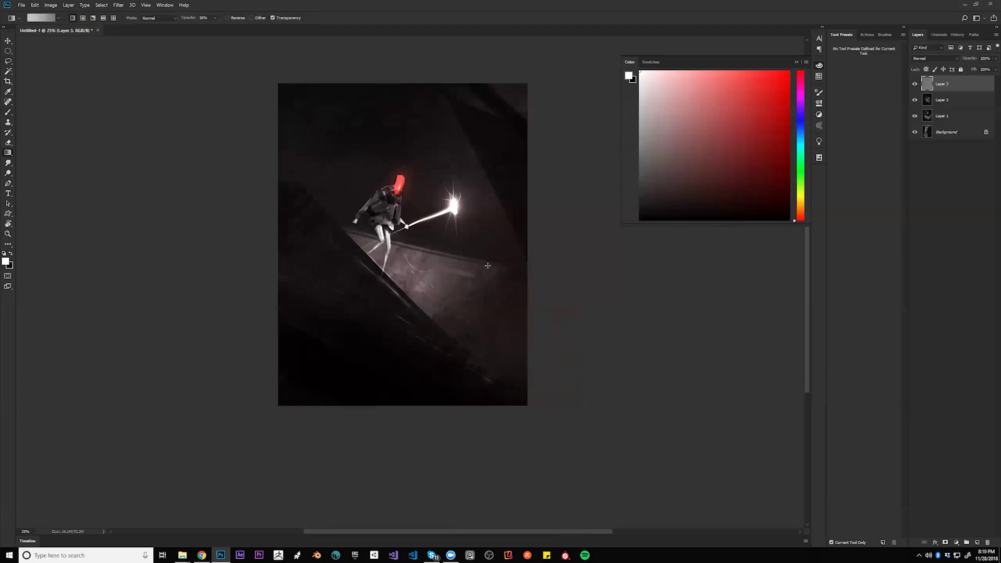
pyautogui.click(799, 128)
pyautogui.click(670, 104)
pyautogui.click(646, 107)
pyautogui.hotkey('shift', 'g')
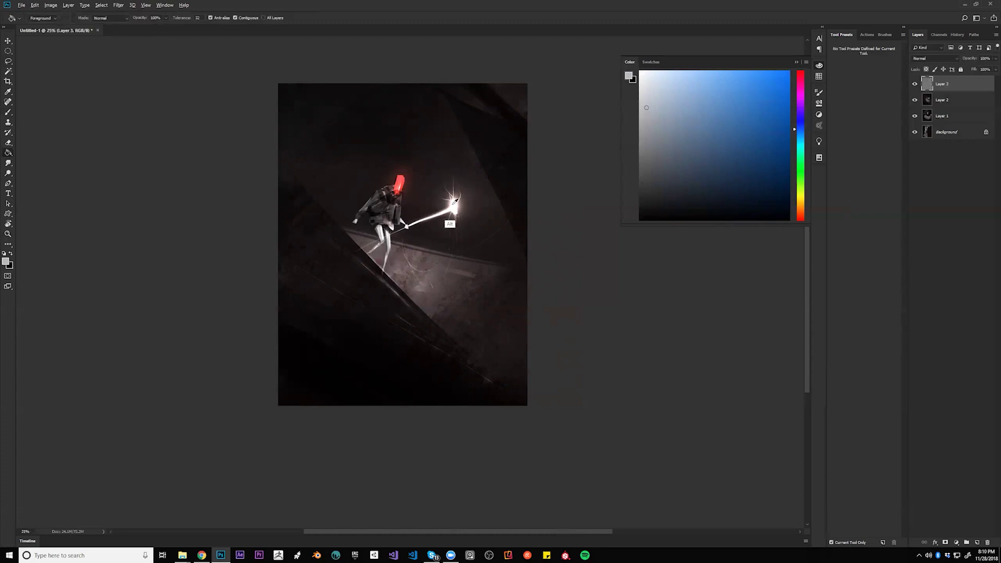
pyautogui.keyDown('alt'); pyautogui.click(450, 224); pyautogui.keyUp('alt')
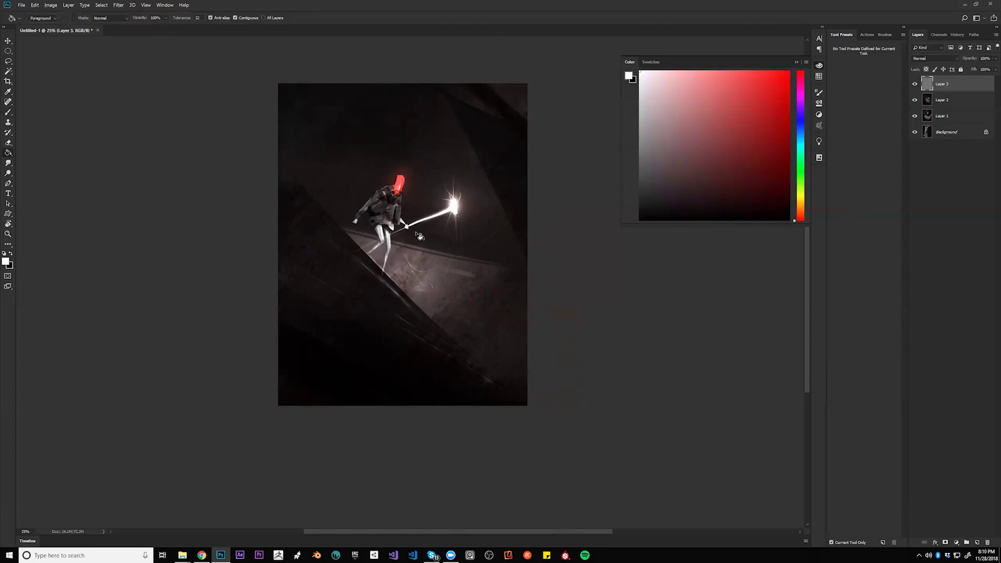
pyautogui.click(416, 260)
# Cover the white layer with black strokes from a greatly enlarged brush in Normal mode.
pyautogui.press('b')
pyautogui.press(']')
pyautogui.press(']')
pyautogui.press(']')
pyautogui.press(']')
pyautogui.press(']')
pyautogui.press(']')
pyautogui.press(']')
pyautogui.press(']')
pyautogui.press(']')
pyautogui.press(']')
pyautogui.press(']')
pyautogui.press(']')
pyautogui.press(']')
pyautogui.press(']')
pyautogui.press(']')
pyautogui.press(']')
pyautogui.press(']')
pyautogui.press(']')
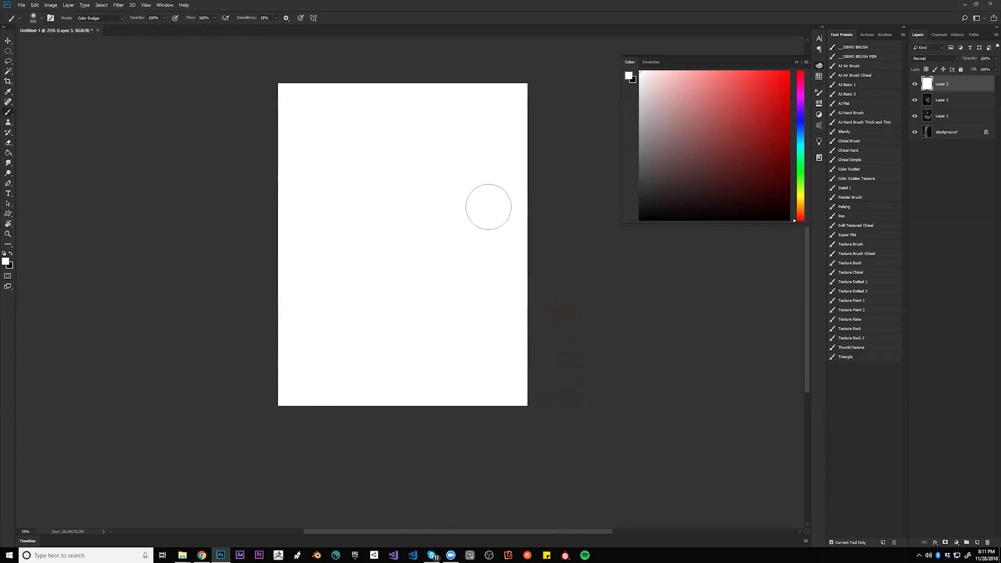
pyautogui.press('x')
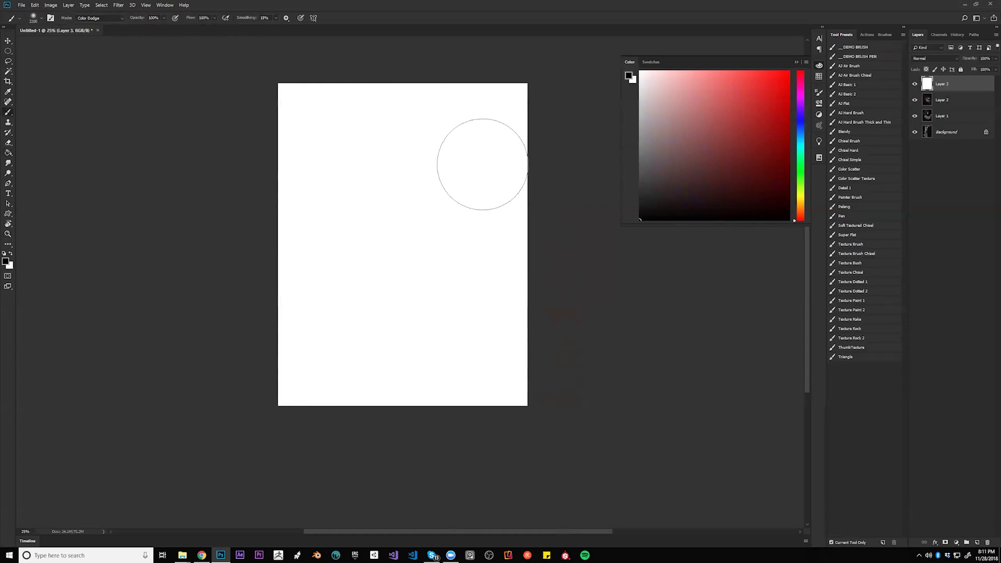
pyautogui.hotkey('alt', 'shift', 'n')
pyautogui.click(477, 102)
pyautogui.moveTo(524, 133)
pyautogui.mouseDown()
pyautogui.moveTo(340, 290)
pyautogui.moveTo(344, 392)
pyautogui.moveTo(226, 137)
pyautogui.moveTo(293, 328)
pyautogui.moveTo(400, 411)
pyautogui.moveTo(521, 272)
pyautogui.mouseUp()
# Paint dark textured strokes down both sides with the Texture Brush preset, leaving a lighter triangular shape in the centre.
pyautogui.click(855, 244)
pyautogui.moveTo(440, 304)
pyautogui.mouseDown()
pyautogui.moveTo(514, 224)
pyautogui.moveTo(313, 398)
pyautogui.moveTo(519, 201)
pyautogui.mouseUp()
pyautogui.moveTo(465, 141)
pyautogui.mouseDown()
pyautogui.moveTo(179, 283)
pyautogui.moveTo(351, 89)
pyautogui.moveTo(407, 40)
pyautogui.moveTo(388, 123)
pyautogui.moveTo(266, 359)
pyautogui.moveTo(349, 73)
pyautogui.moveTo(367, 63)
pyautogui.mouseUp()
pyautogui.keyDown('alt'); pyautogui.click(387, 123); pyautogui.keyUp('alt')
pyautogui.moveTo(491, 111)
pyautogui.mouseDown()
pyautogui.moveTo(558, 447)
pyautogui.moveTo(430, 100)
pyautogui.moveTo(505, 415)
pyautogui.mouseUp()
# Block in a dark standing figure with a head, torso, hips and two long legs in front of the light triangle.
pyautogui.press('[')
pyautogui.press('[')
pyautogui.press('[')
pyautogui.press('[')
pyautogui.press('[')
pyautogui.press('[')
pyautogui.press('[')
pyautogui.press('[')
pyautogui.moveTo(402, 190)
pyautogui.mouseDown()
pyautogui.moveTo(414, 199)
pyautogui.moveTo(403, 228)
pyautogui.moveTo(401, 214)
pyautogui.moveTo(388, 224)
pyautogui.moveTo(432, 232)
pyautogui.moveTo(406, 220)
pyautogui.moveTo(390, 226)
pyautogui.moveTo(395, 250)
pyautogui.moveTo(424, 253)
pyautogui.moveTo(417, 235)
pyautogui.moveTo(390, 261)
pyautogui.moveTo(401, 279)
pyautogui.moveTo(391, 269)
pyautogui.moveTo(384, 416)
pyautogui.mouseUp()
pyautogui.press(']')
pyautogui.press(']')
pyautogui.press(']')
pyautogui.press(']')
pyautogui.press(']')
pyautogui.press(']')
pyautogui.moveTo(400, 287)
pyautogui.mouseDown()
pyautogui.moveTo(418, 275)
pyautogui.moveTo(448, 404)
pyautogui.mouseUp()
pyautogui.moveTo(424, 297)
pyautogui.mouseDown()
pyautogui.moveTo(417, 265)
pyautogui.moveTo(405, 281)
pyautogui.mouseUp()
# Paint the figure's bent, raised arm in black with a smaller brush.
pyautogui.press('[')
pyautogui.press('[')
pyautogui.press('[')
pyautogui.press('[')
pyautogui.press('[')
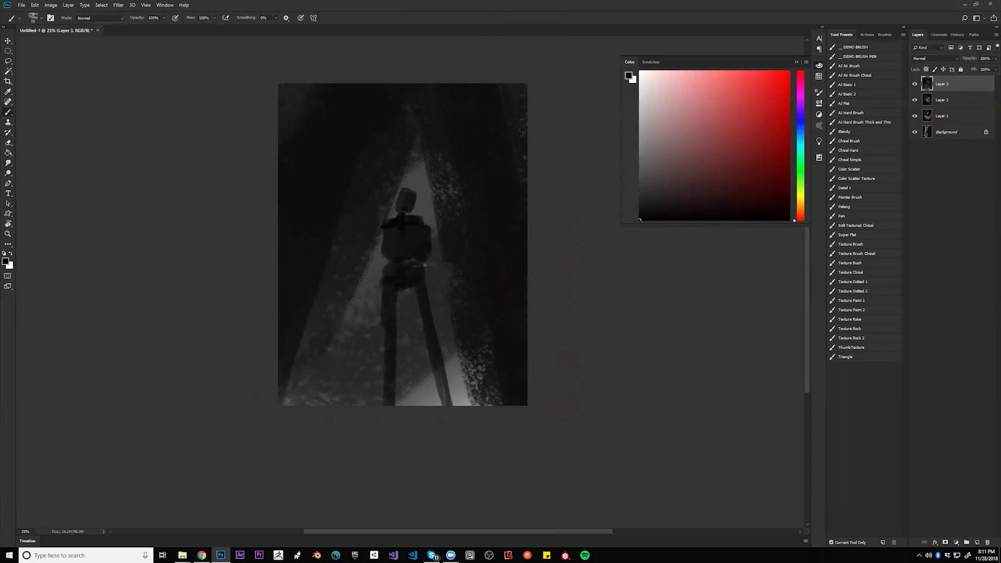
pyautogui.moveTo(381, 233)
pyautogui.mouseDown()
pyautogui.moveTo(369, 250)
pyautogui.moveTo(354, 219)
pyautogui.moveTo(365, 257)
pyautogui.moveTo(386, 224)
pyautogui.moveTo(371, 262)
pyautogui.mouseUp()
# Paint a large round black shield at the figure's side with a larger brush.
pyautogui.moveTo(444, 275)
pyautogui.mouseDown()
pyautogui.moveTo(425, 219)
pyautogui.moveTo(460, 278)
pyautogui.moveTo(419, 300)
pyautogui.mouseUp()
pyautogui.press(']')
pyautogui.press(']')
pyautogui.press(']')
pyautogui.press(']')
pyautogui.moveTo(437, 288); pyautogui.dragTo(435, 281)
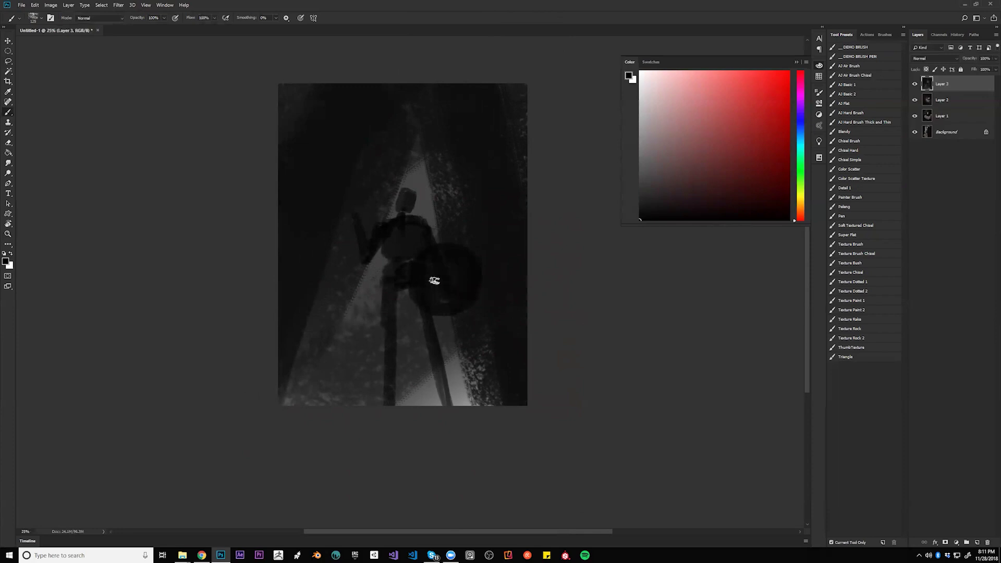
# Switch to the Palang brush preset and lasso highlight shapes on the head, shoulders, arm, hip and shield's upper rim.
pyautogui.click(854, 216)
pyautogui.click(854, 208)
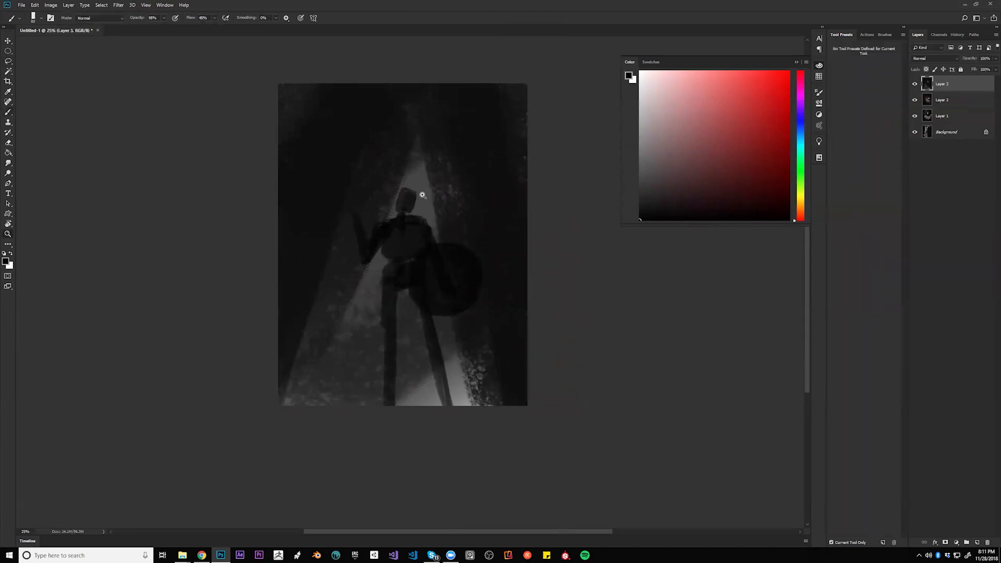
pyautogui.hotkey('ctrl', '+')
pyautogui.press('l')
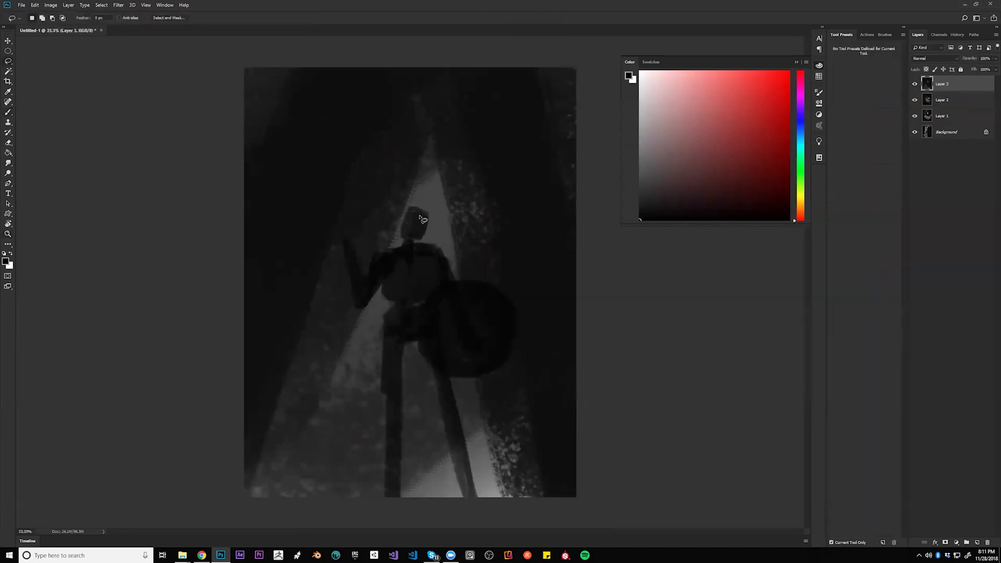
pyautogui.moveTo(402, 226)
pyautogui.mouseDown()
pyautogui.moveTo(412, 207)
pyautogui.moveTo(430, 211)
pyautogui.moveTo(403, 225)
pyautogui.moveTo(448, 257)
pyautogui.moveTo(425, 245)
pyautogui.moveTo(376, 259)
pyautogui.moveTo(402, 252)
pyautogui.moveTo(363, 273)
pyautogui.moveTo(379, 271)
pyautogui.moveTo(371, 284)
pyautogui.mouseUp()
pyautogui.moveTo(420, 312)
pyautogui.mouseDown()
pyautogui.moveTo(496, 285)
pyautogui.moveTo(454, 285)
pyautogui.moveTo(426, 308)
pyautogui.moveTo(417, 353)
pyautogui.moveTo(388, 318)
pyautogui.mouseUp()
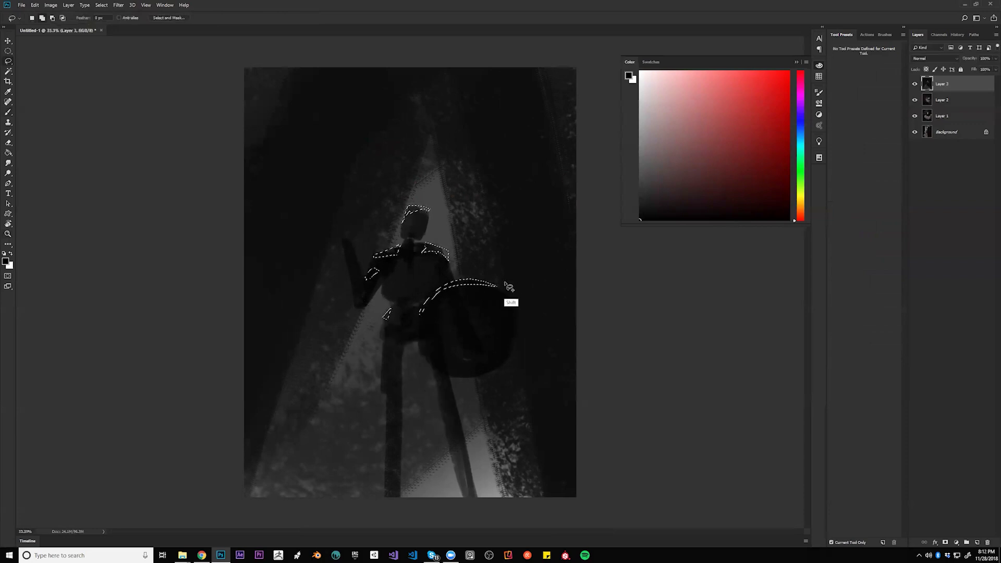
# Paint the selected highlight shapes white and deselect them.
pyautogui.press('b')
pyautogui.press('x')
pyautogui.moveTo(404, 222)
pyautogui.mouseDown()
pyautogui.moveTo(421, 208)
pyautogui.moveTo(355, 330)
pyautogui.moveTo(419, 398)
pyautogui.moveTo(367, 438)
pyautogui.moveTo(502, 280)
pyautogui.mouseUp()
pyautogui.hotkey('ctrl', 'd')
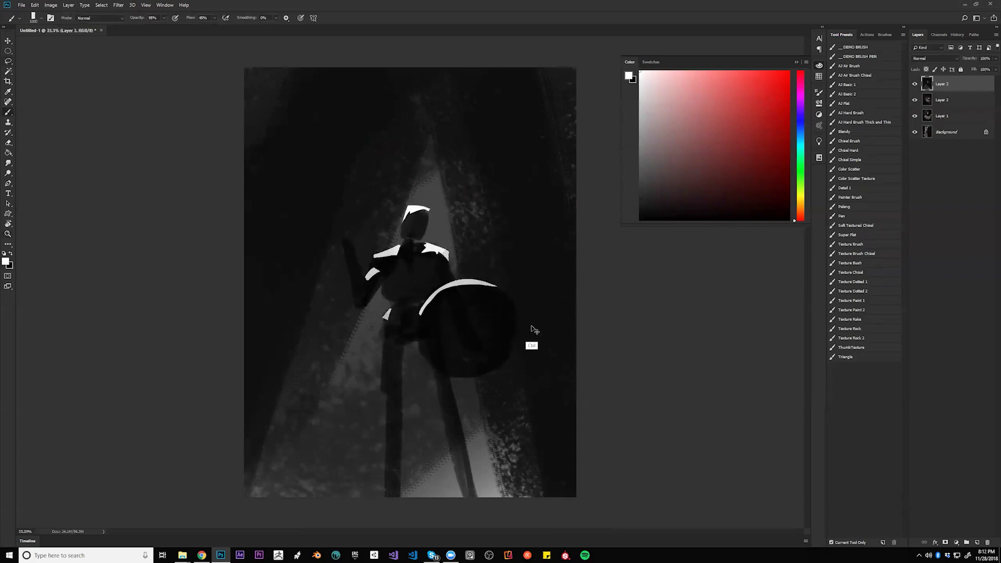
# Flip the canvas horizontally and trim the white shoulder and arm highlights with a dark colour sampled from the torso.
pyautogui.hotkey('ctrl', 'shift', 'h')
pyautogui.keyDown('alt'); pyautogui.click(438, 261); pyautogui.keyUp('alt')
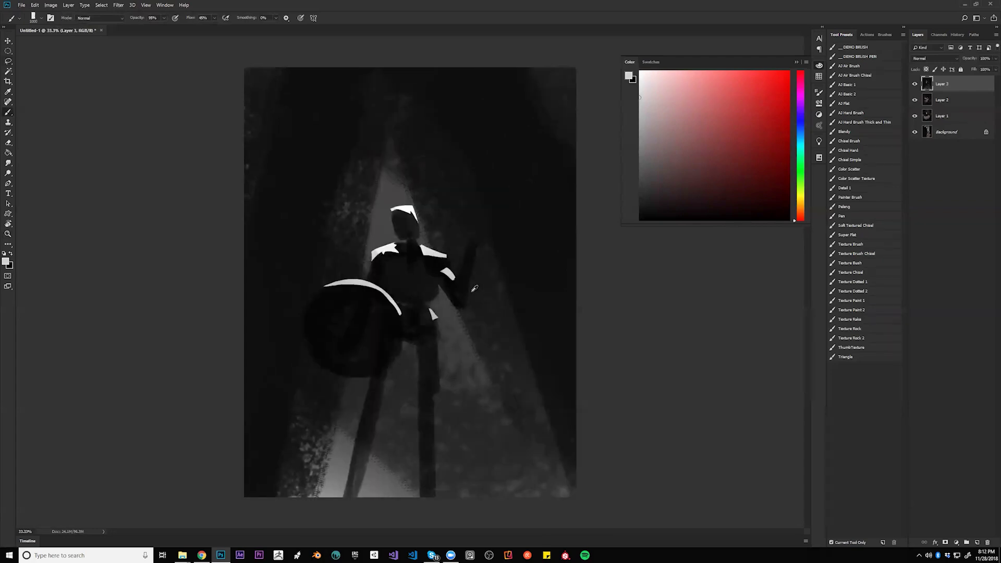
pyautogui.keyDown('alt'); pyautogui.click(420, 278); pyautogui.keyUp('alt')
pyautogui.moveTo(441, 266); pyautogui.dragTo(437, 280)
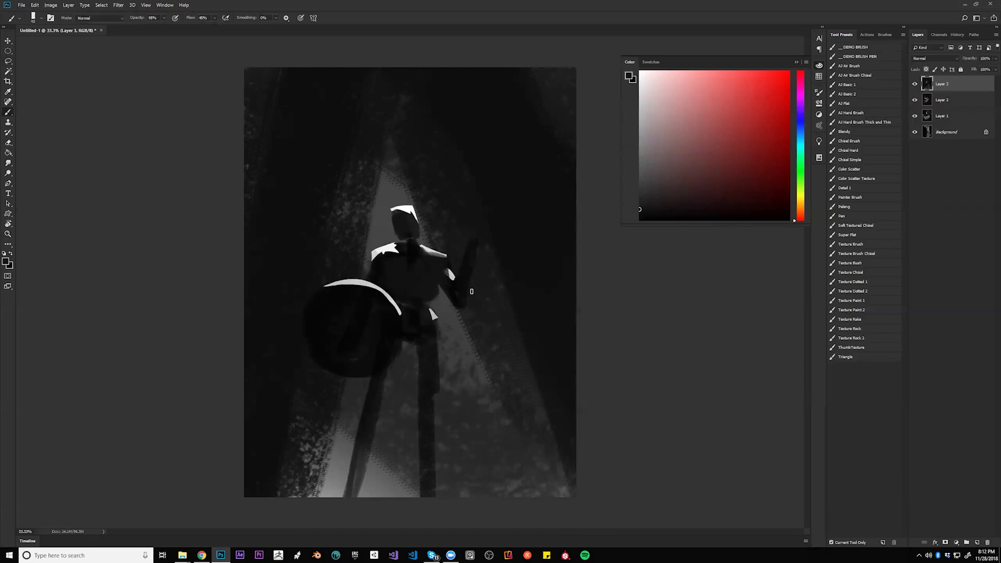
# Brush black strokes along the figure's raised forearm and undo the last two changes.
pyautogui.press('d')
pyautogui.moveTo(465, 198); pyautogui.dragTo(475, 307)
pyautogui.hotkey('ctrl', 'alt', 'z')
pyautogui.hotkey('ctrl', 'alt', 'z')
# Paint the side of the head with a sampled dark tone, and brush soft white light over it with a larger brush.
pyautogui.keyDown('alt'); pyautogui.click(399, 234); pyautogui.keyUp('alt')
pyautogui.moveTo(393, 215); pyautogui.dragTo(391, 236)
pyautogui.press('x')
pyautogui.press(']')
pyautogui.press(']')
pyautogui.press(']')
pyautogui.press(']')
pyautogui.press(']')
pyautogui.press(']')
pyautogui.press(']')
pyautogui.press(']')
pyautogui.press(']')
pyautogui.moveTo(393, 211)
pyautogui.mouseDown()
pyautogui.moveTo(387, 247)
pyautogui.moveTo(409, 215)
pyautogui.moveTo(420, 240)
pyautogui.mouseUp()
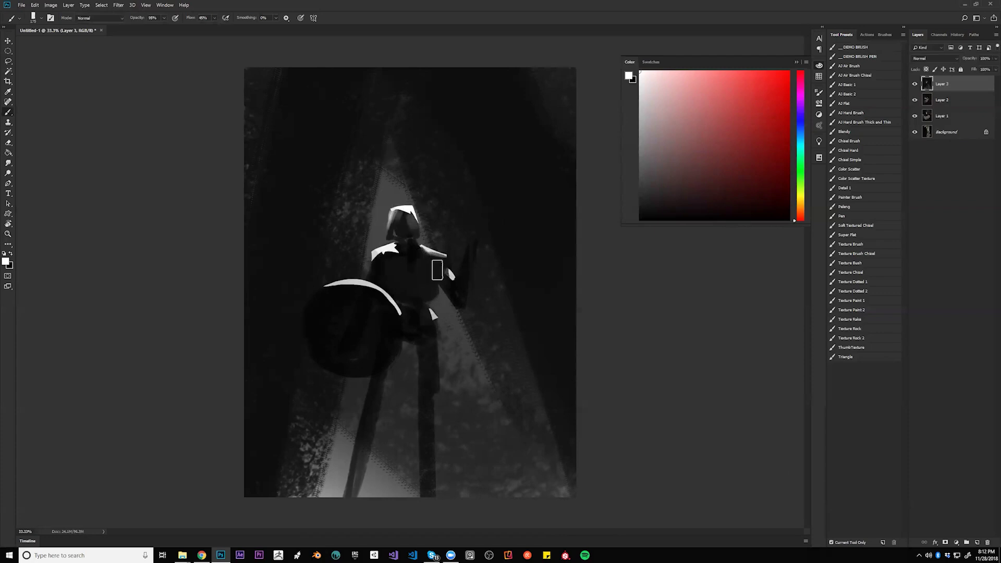
# Create a new layer and paint small white rim lights along the shield arm and the elbow of the raised arm.
pyautogui.press('[')
pyautogui.press('[')
pyautogui.press('[')
pyautogui.press('[')
pyautogui.press('[')
pyautogui.press('[')
pyautogui.press('[')
pyautogui.press('[')
pyautogui.hotkey('ctrl', 'shift', 'alt', 'n')
pyautogui.press('x')
pyautogui.press('x')
pyautogui.moveTo(373, 262); pyautogui.dragTo(365, 283)
pyautogui.press(']')
pyautogui.moveTo(449, 272); pyautogui.dragTo(454, 284)
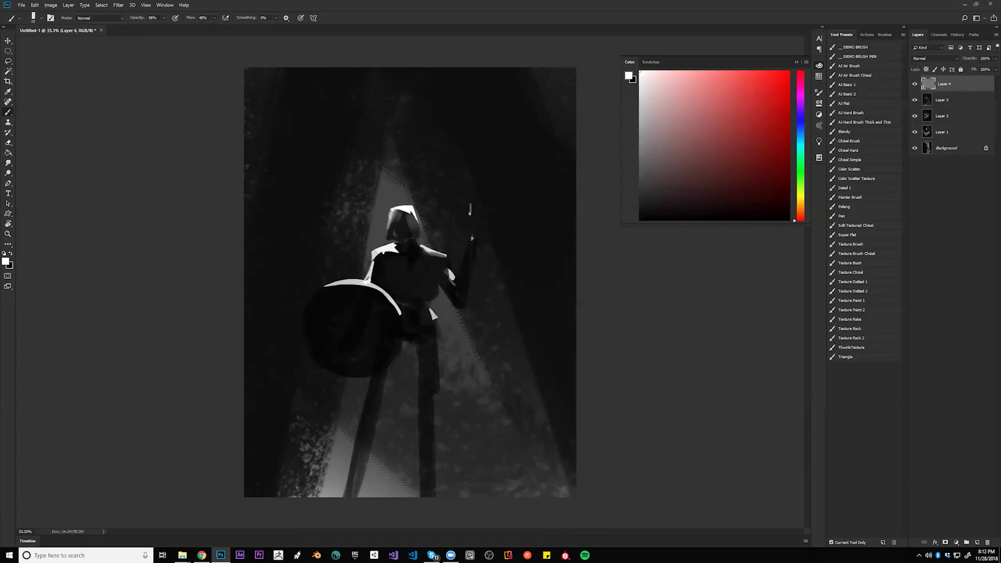
# Enlarge the brush and build up a soft white glow with a bright core above the raised hand.
pyautogui.press(']')
pyautogui.press(']')
pyautogui.press(']')
pyautogui.press(']')
pyautogui.press(']')
pyautogui.press(']')
pyautogui.press(']')
pyautogui.press(']')
pyautogui.press(']')
pyautogui.press(']')
pyautogui.press(']')
pyautogui.press(']')
pyautogui.press(']')
pyautogui.press(']')
pyautogui.click(471, 213)
pyautogui.click(471, 211)
pyautogui.moveTo(471, 213); pyautogui.dragTo(472, 202)
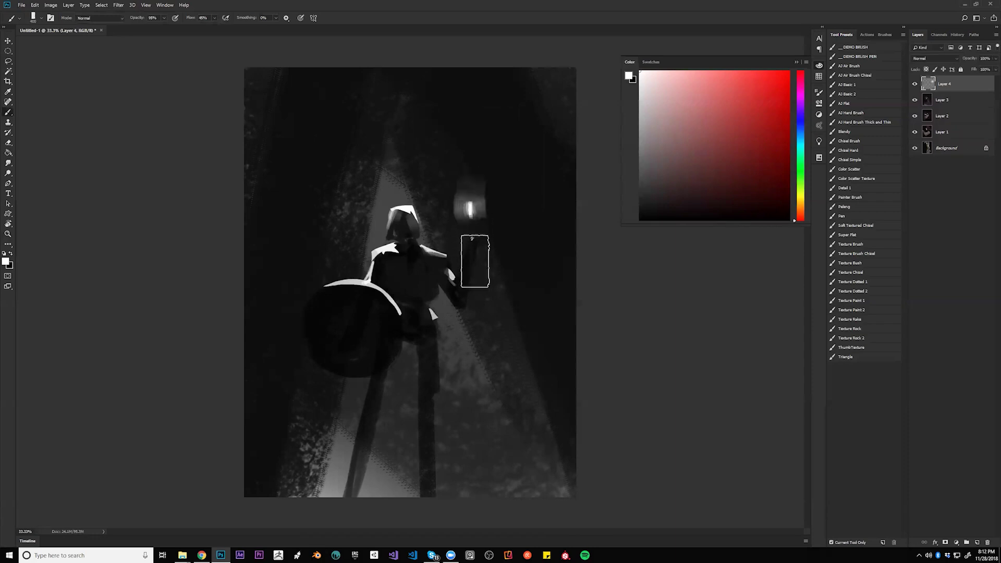
# Flip the canvas horizontally and paint a flared white cloth hanging from the hip, trimming its edges with the eraser.
pyautogui.hotkey('ctrl', 'f')
pyautogui.press('[')
pyautogui.press('[')
pyautogui.press('[')
pyautogui.press('[')
pyautogui.press('[')
pyautogui.press('[')
pyautogui.press('[')
pyautogui.press('[')
pyautogui.press('[')
pyautogui.press('[')
pyautogui.press('[')
pyautogui.press('[')
pyautogui.press('[')
pyautogui.press('[')
pyautogui.press('[')
pyautogui.press('[')
pyautogui.press('[')
pyautogui.press('[')
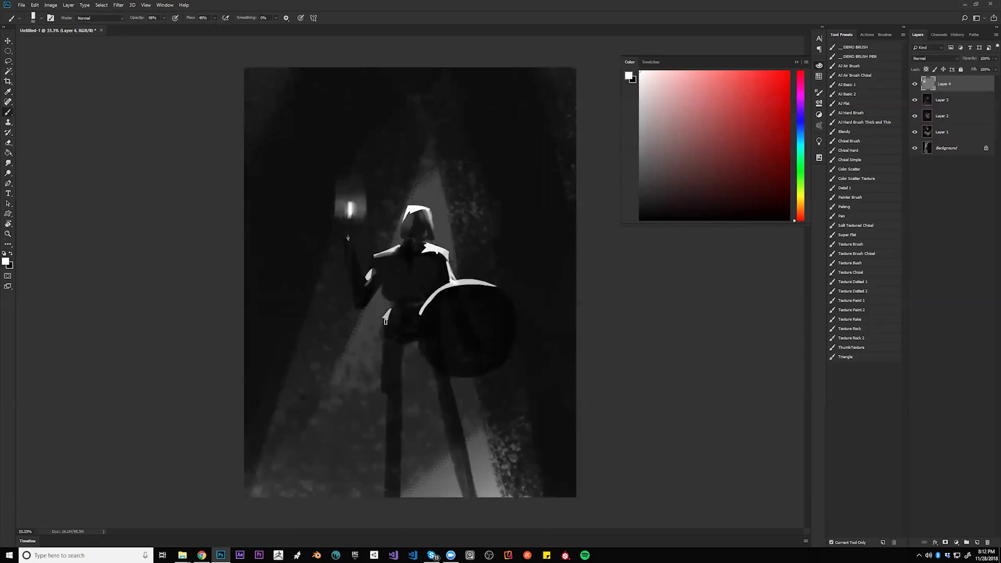
pyautogui.moveTo(368, 359)
pyautogui.mouseDown()
pyautogui.moveTo(387, 312)
pyautogui.moveTo(368, 358)
pyautogui.mouseUp()
pyautogui.press(']')
pyautogui.press(']')
pyautogui.press(']')
pyautogui.press(']')
pyautogui.press(']')
pyautogui.moveTo(389, 318); pyautogui.dragTo(366, 358)
pyautogui.moveTo(390, 318)
pyautogui.mouseDown()
pyautogui.moveTo(375, 353)
pyautogui.moveTo(387, 363)
pyautogui.mouseUp()
pyautogui.moveTo(397, 332)
pyautogui.mouseDown()
pyautogui.moveTo(395, 356)
pyautogui.moveTo(378, 359)
pyautogui.mouseUp()
pyautogui.press('e')
pyautogui.moveTo(405, 316); pyautogui.dragTo(395, 361)
pyautogui.press('b')
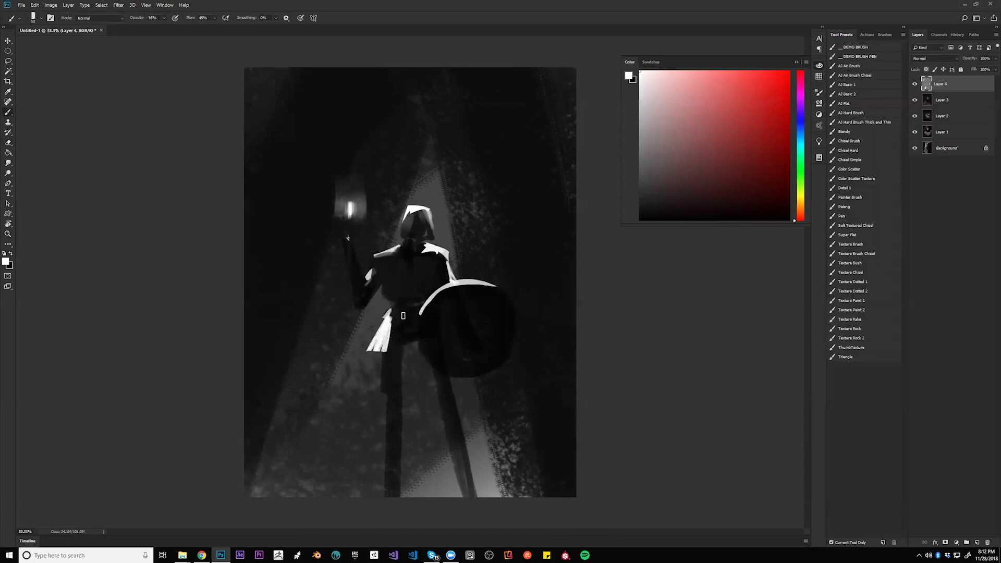
# Brush soft grey light onto the hip and torso, enlarging the brush and sampling dark greys from the chest.
pyautogui.moveTo(395, 311); pyautogui.dragTo(395, 331)
pyautogui.press(']')
pyautogui.press(']')
pyautogui.press(']')
pyautogui.moveTo(386, 266)
pyautogui.mouseDown()
pyautogui.moveTo(386, 294)
pyautogui.moveTo(398, 302)
pyautogui.moveTo(413, 281)
pyautogui.moveTo(404, 304)
pyautogui.mouseUp()
pyautogui.keyDown('alt'); pyautogui.click(388, 267); pyautogui.keyUp('alt')
pyautogui.keyDown('alt'); pyautogui.click(395, 291); pyautogui.keyUp('alt')
pyautogui.keyDown('alt'); pyautogui.click(387, 277); pyautogui.keyUp('alt')
pyautogui.keyDown('alt'); pyautogui.click(414, 278); pyautogui.keyUp('alt')
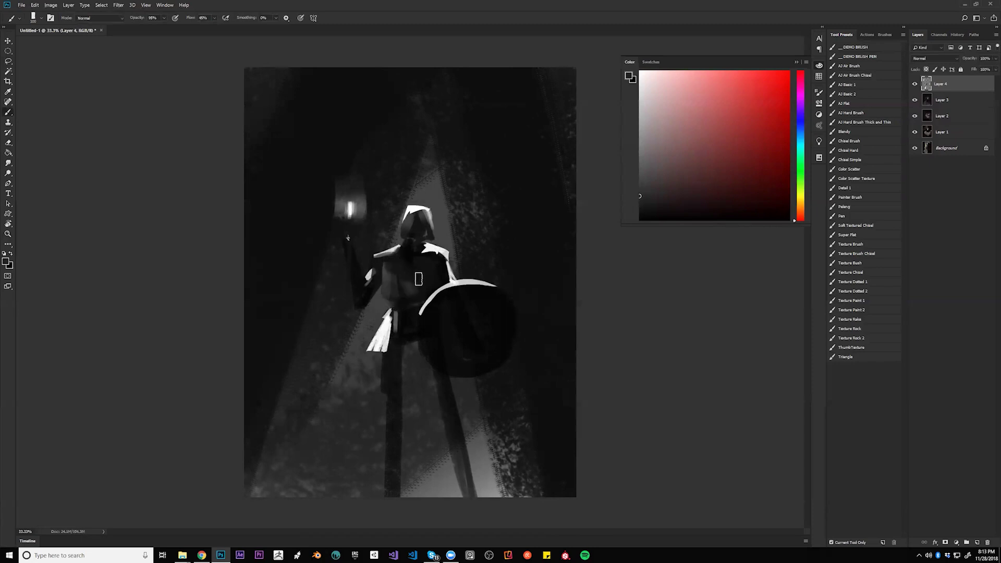
# Flip the canvas horizontally, reset the colours to default, and paint black shadows on the neck, chest and the leg below the shield.
pyautogui.press('[')
pyautogui.hotkey('ctrl', 'shift', 'h')
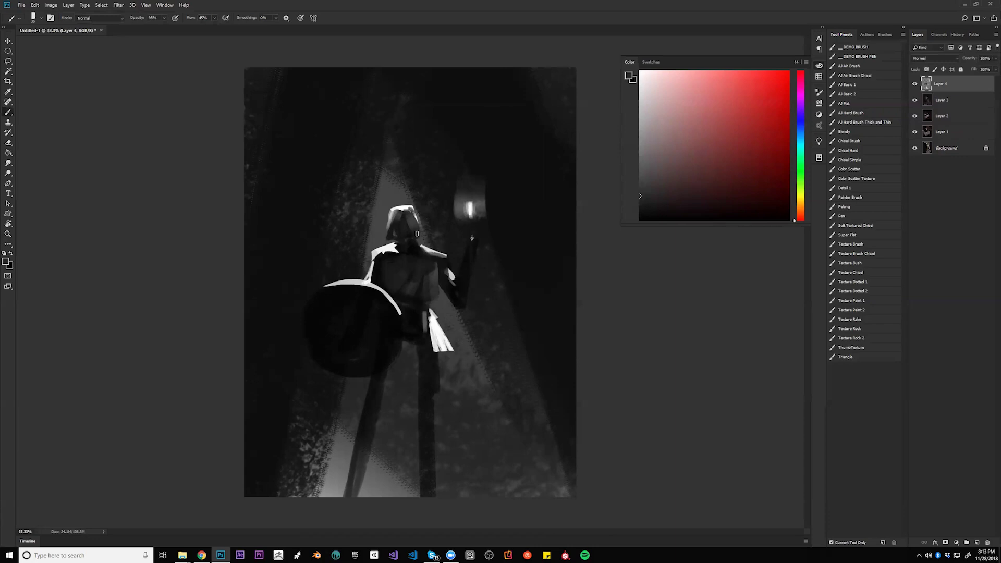
pyautogui.press('d')
pyautogui.press(']')
pyautogui.press(']')
pyautogui.press(']')
pyautogui.press(']')
pyautogui.press(']')
pyautogui.press(']')
pyautogui.press('[')
pyautogui.press('[')
pyautogui.press('[')
pyautogui.press('[')
pyautogui.press('[')
pyautogui.press('[')
pyautogui.press('[')
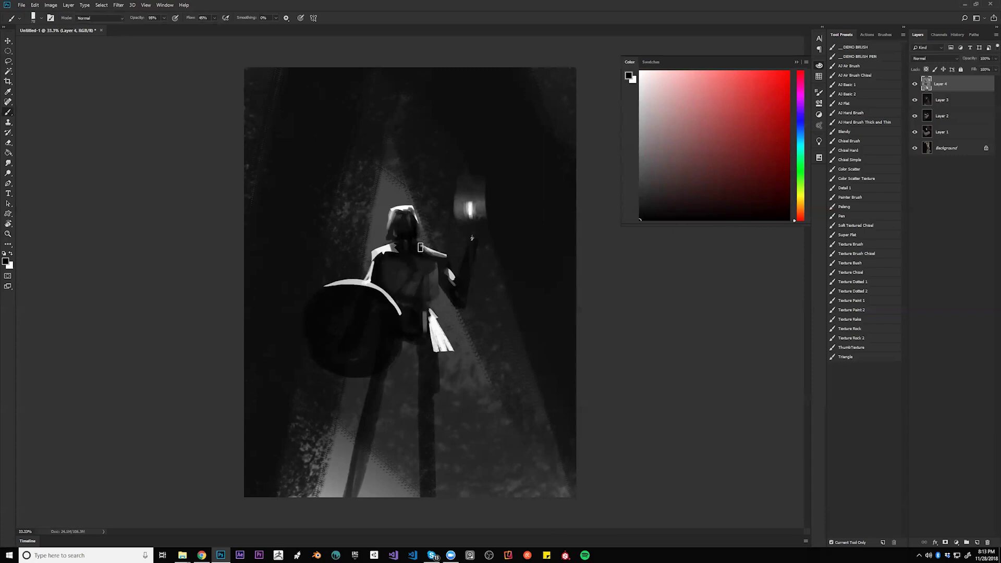
pyautogui.moveTo(383, 380)
pyautogui.mouseDown()
pyautogui.moveTo(342, 502)
pyautogui.moveTo(364, 445)
pyautogui.mouseUp()
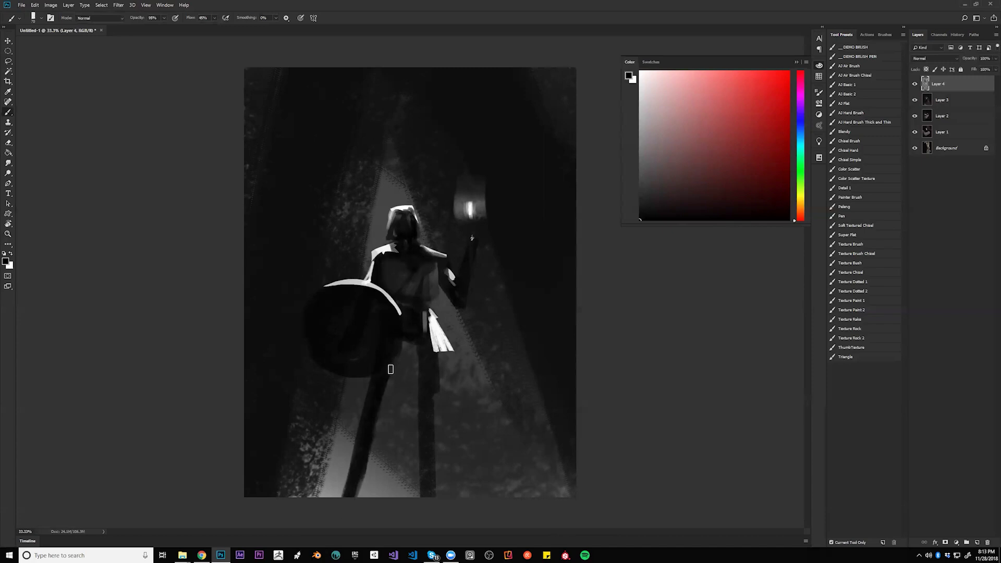
# Paint the round shield's face in a flat dark grey sampled from the waist, using a larger brush.
pyautogui.moveTo(368, 379); pyautogui.dragTo(315, 353)
pyautogui.keyDown('alt'); pyautogui.click(405, 302); pyautogui.keyUp('alt')
pyautogui.press(']')
pyautogui.press(']')
pyautogui.press(']')
pyautogui.press(']')
pyautogui.press(']')
pyautogui.press(']')
pyautogui.press(']')
pyautogui.press(']')
pyautogui.press(']')
pyautogui.moveTo(362, 363)
pyautogui.mouseDown()
pyautogui.moveTo(343, 302)
pyautogui.moveTo(358, 304)
pyautogui.moveTo(371, 349)
pyautogui.moveTo(359, 300)
pyautogui.moveTo(343, 298)
pyautogui.moveTo(371, 348)
pyautogui.moveTo(355, 299)
pyautogui.moveTo(374, 353)
pyautogui.mouseUp()
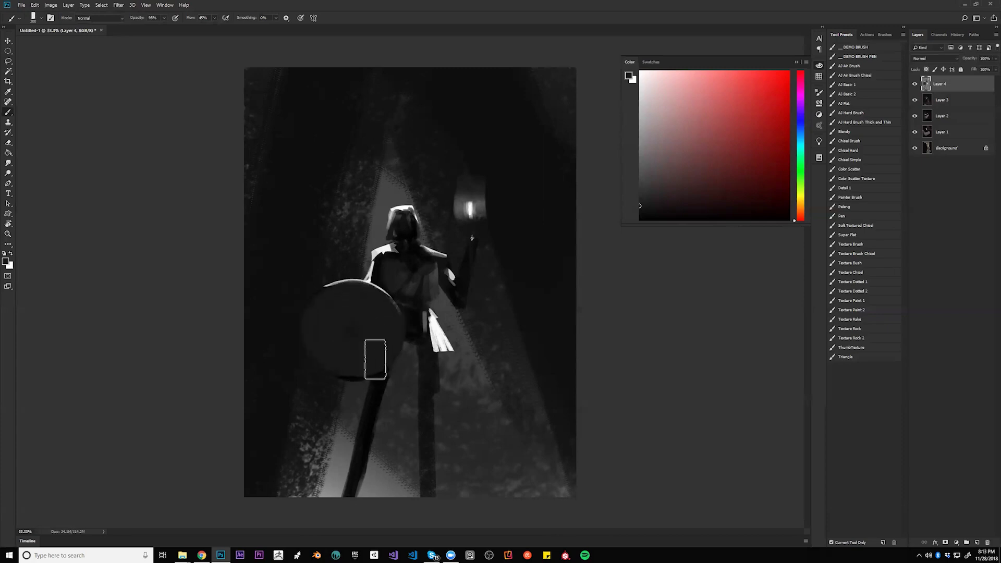
# Reduce the brush and paint the contours of the thigh, knee and calf of the leg under the white cloth.
pyautogui.press('[')
pyautogui.press('[')
pyautogui.press('[')
pyautogui.press('[')
pyautogui.press('[')
pyautogui.press('[')
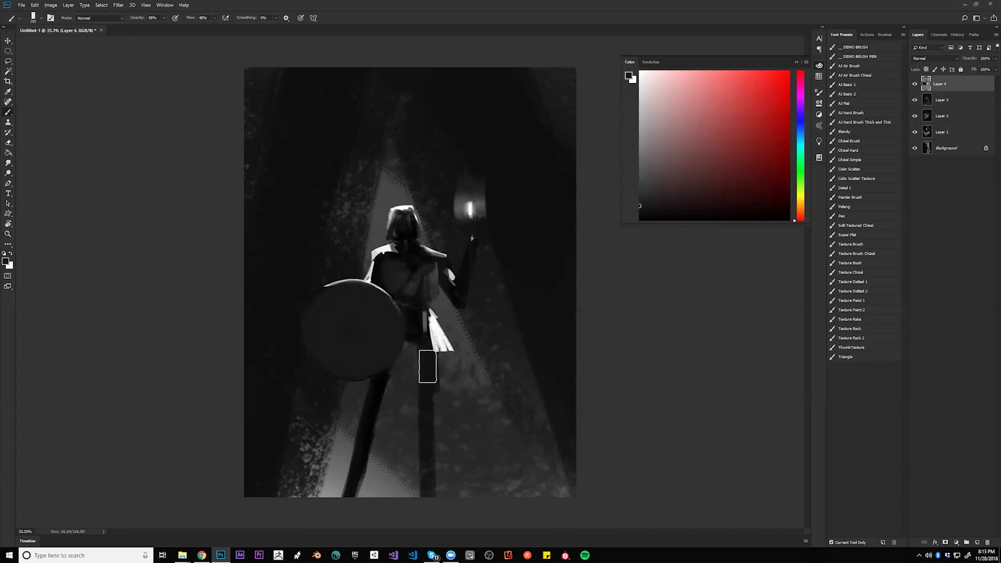
pyautogui.moveTo(415, 340); pyautogui.dragTo(418, 397)
pyautogui.moveTo(441, 355); pyautogui.dragTo(439, 388)
pyautogui.moveTo(417, 428)
pyautogui.mouseDown()
pyautogui.moveTo(427, 509)
pyautogui.moveTo(429, 412)
pyautogui.moveTo(429, 496)
pyautogui.mouseUp()
# Paint the waist and hip with a grey sampled just above the white cloth.
pyautogui.press(']')
pyautogui.press(']')
pyautogui.press(']')
pyautogui.press(']')
pyautogui.press(']')
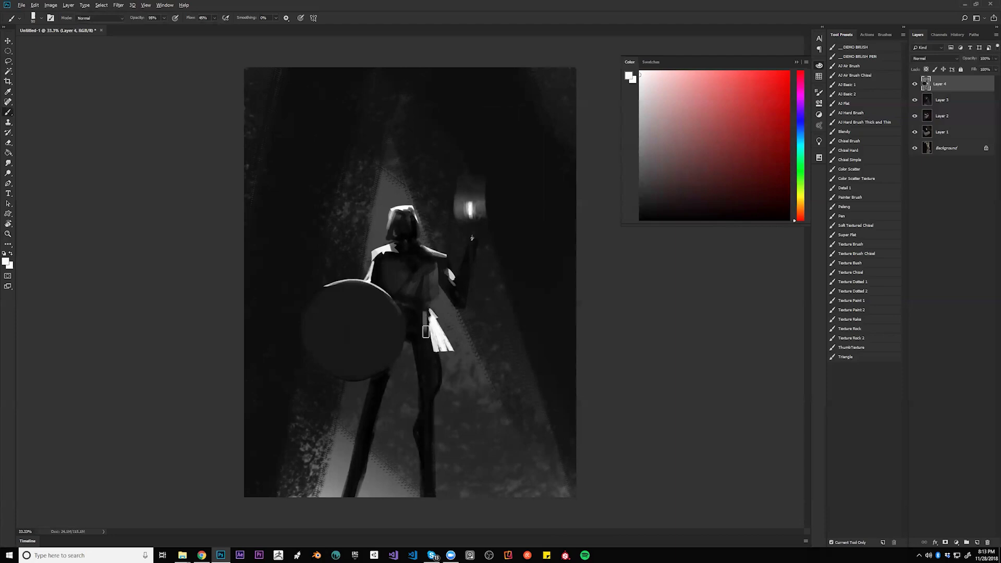
pyautogui.keyDown('alt'); pyautogui.click(425, 310); pyautogui.keyUp('alt')
pyautogui.moveTo(425, 309)
pyautogui.mouseDown()
pyautogui.moveTo(419, 319)
pyautogui.moveTo(406, 305)
pyautogui.mouseUp()
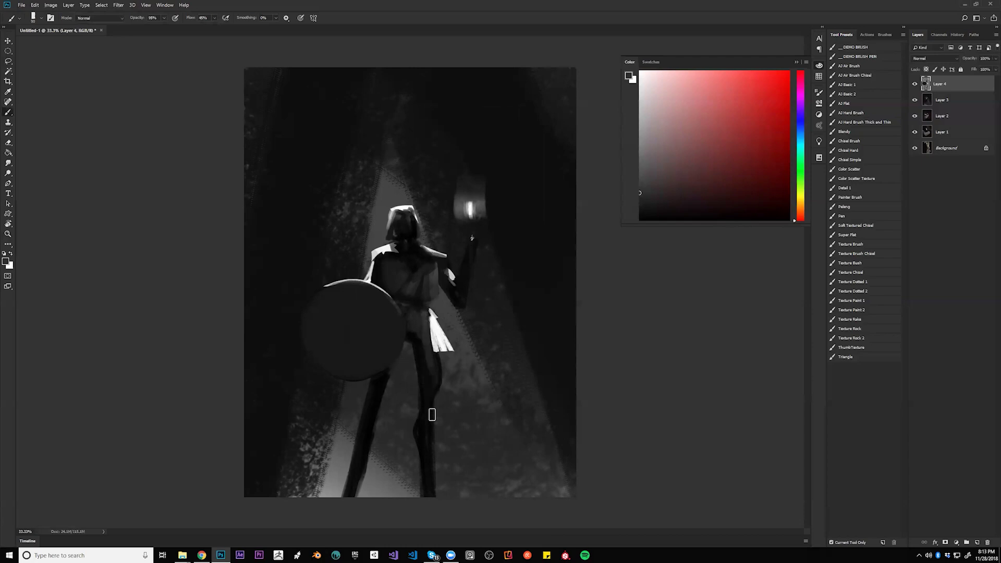
# Flip the canvas horizontally and paint thin, curling white wisps rising from the glowing light with a small brush.
pyautogui.hotkey('ctrl', 'shift', 'h')
pyautogui.press('[')
pyautogui.press('[')
pyautogui.press('[')
pyautogui.press('[')
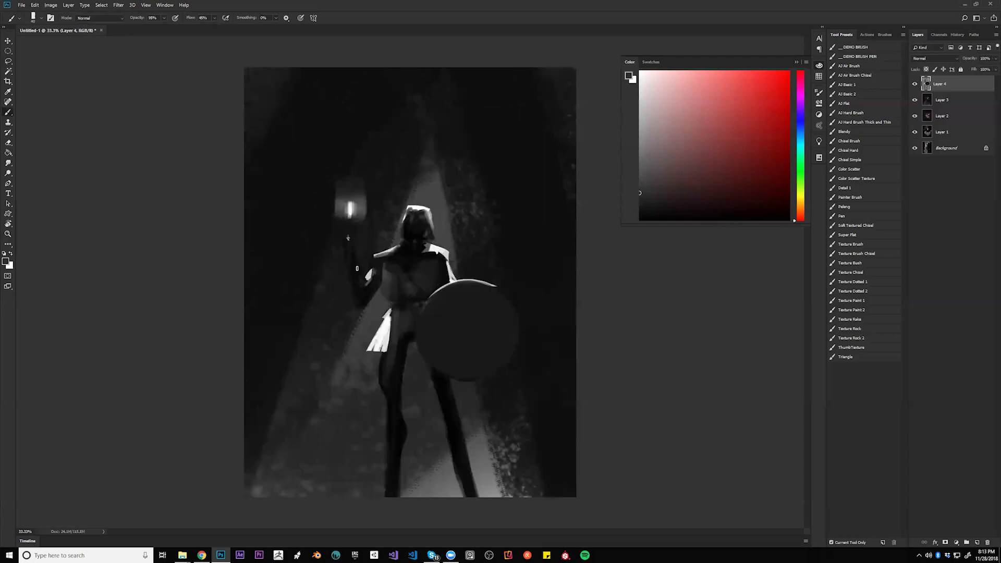
pyautogui.press('x')
pyautogui.moveTo(344, 199); pyautogui.dragTo(336, 124)
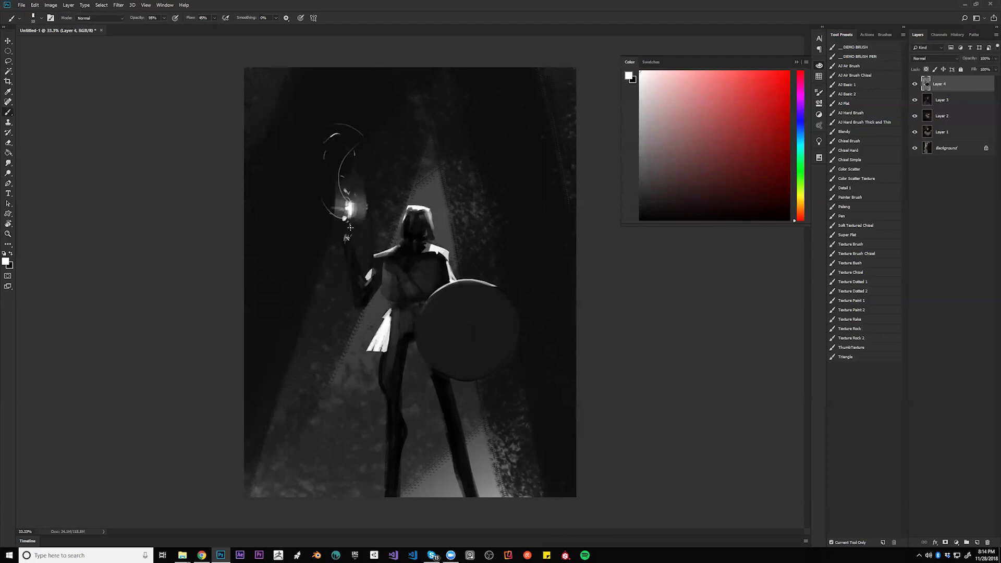
# Paint a thin white staff running down from the glow through the raised hand.
pyautogui.press(']')
pyautogui.moveTo(348, 221); pyautogui.dragTo(343, 292)
pyautogui.press('e')
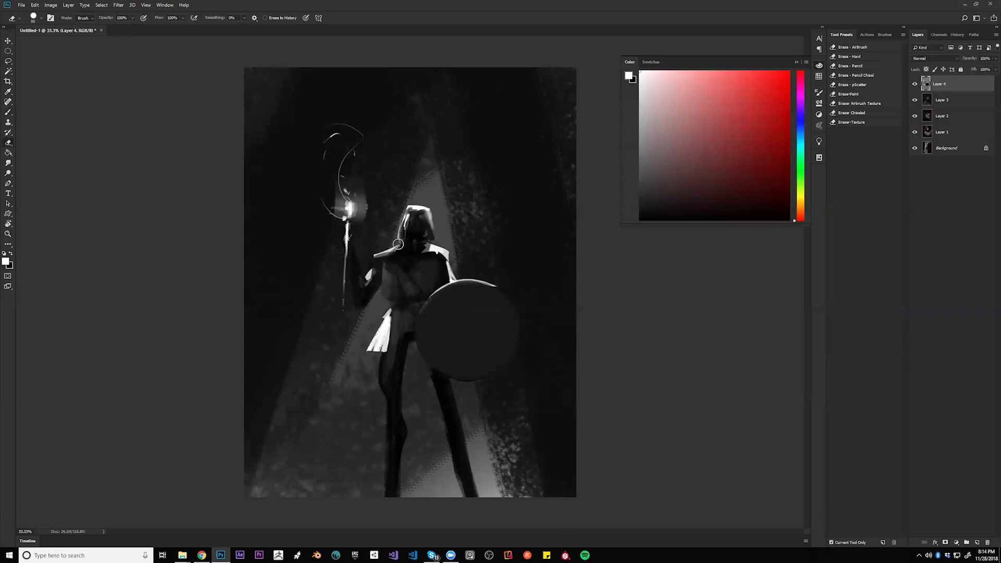
# Flip the canvas horizontally, paint fine white highlights along the shield's rim, and darken the waist and hip with black.
pyautogui.hotkey('ctrl', 'shift', 'h')
pyautogui.press('b')
pyautogui.press('x')
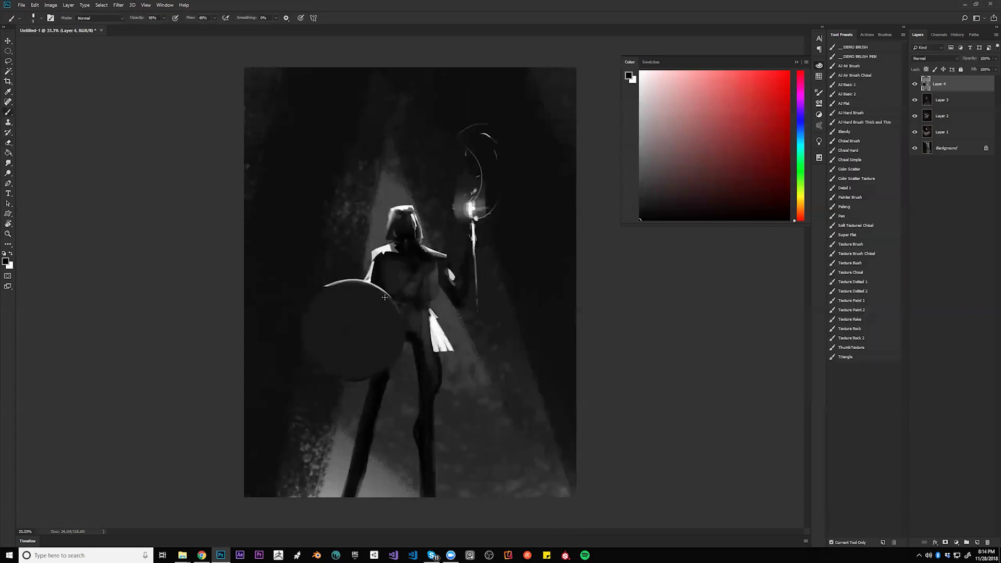
pyautogui.press('x')
pyautogui.press('x')
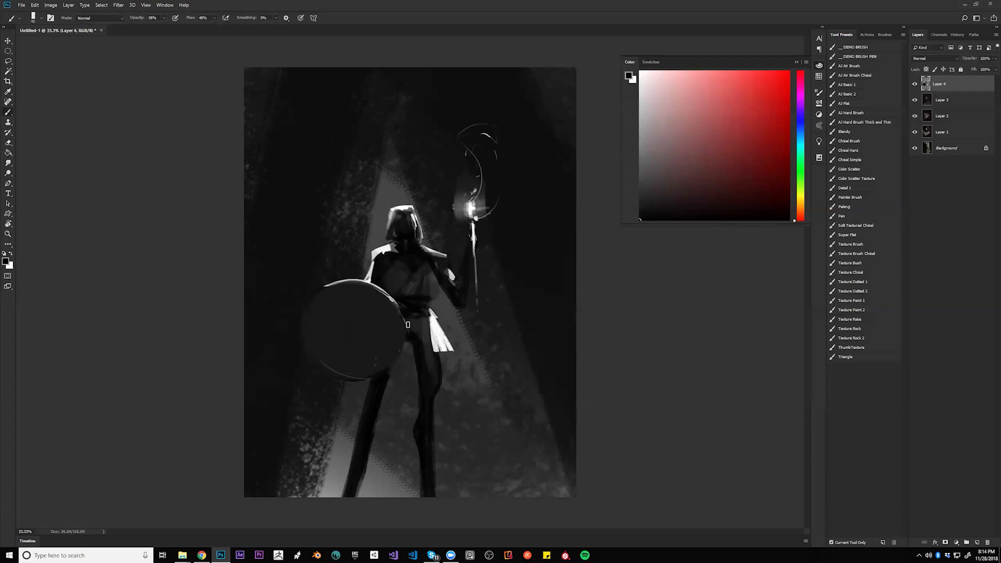
pyautogui.moveTo(420, 320); pyautogui.dragTo(417, 335)
# Add a large, soft white glow around the staff's light with the AJ Air Brush preset at a much larger size.
pyautogui.click(864, 67)
pyautogui.press('x')
pyautogui.press(']')
pyautogui.press(']')
pyautogui.press(']')
pyautogui.press(']')
pyautogui.press(']')
pyautogui.press(']')
pyautogui.press(']')
pyautogui.press(']')
pyautogui.press(']')
pyautogui.press(']')
pyautogui.press(']')
pyautogui.press(']')
pyautogui.press(']')
pyautogui.press(']')
pyautogui.press(']')
pyautogui.press(']')
pyautogui.press(']')
pyautogui.press(']')
pyautogui.press(']')
pyautogui.press(']')
pyautogui.click(475, 207)
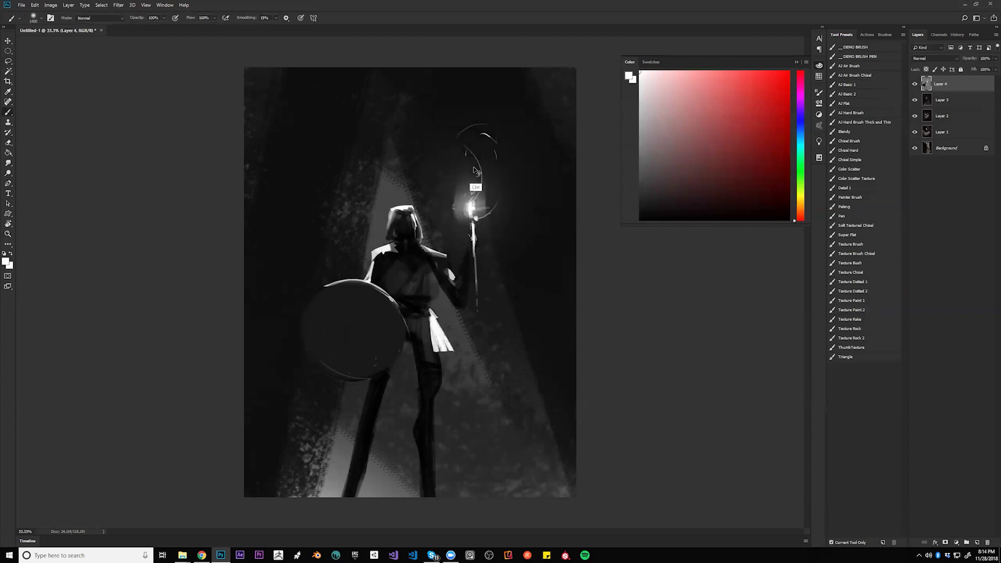
# Airbrush a soft haze over the legs and ground with dark tones sampled from the lower background.
pyautogui.keyDown('alt'); pyautogui.click(384, 481); pyautogui.keyUp('alt')
pyautogui.moveTo(560, 457)
pyautogui.mouseDown()
pyautogui.moveTo(405, 476)
pyautogui.moveTo(299, 464)
pyautogui.moveTo(280, 434)
pyautogui.moveTo(282, 459)
pyautogui.moveTo(476, 458)
pyautogui.moveTo(462, 479)
pyautogui.mouseUp()
pyautogui.keyDown('alt'); pyautogui.click(296, 453); pyautogui.keyUp('alt')
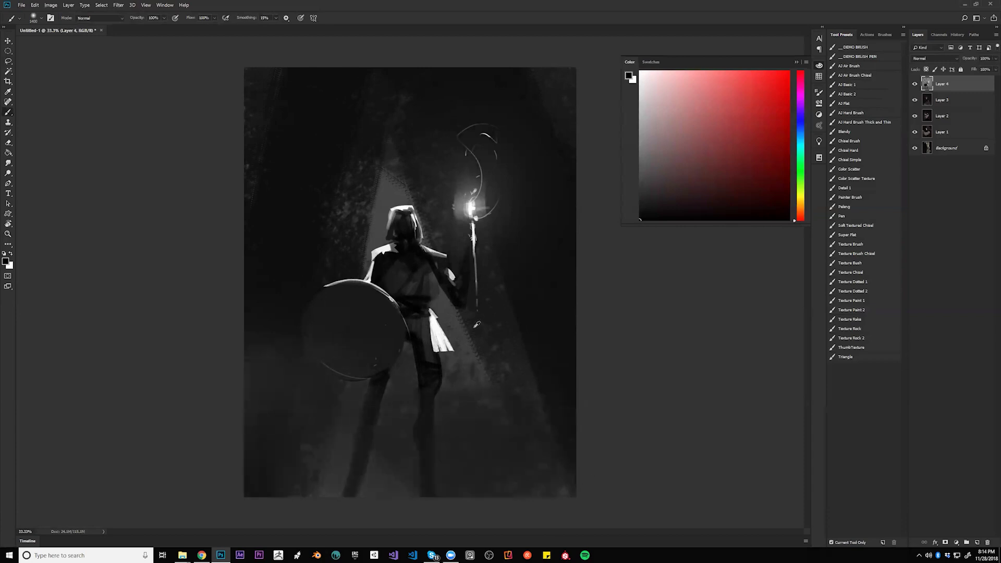
pyautogui.moveTo(238, 148); pyautogui.dragTo(286, 167)
pyautogui.hotkey('ctrl', 'z')
pyautogui.keyDown('alt'); pyautogui.click(384, 193); pyautogui.keyUp('alt')
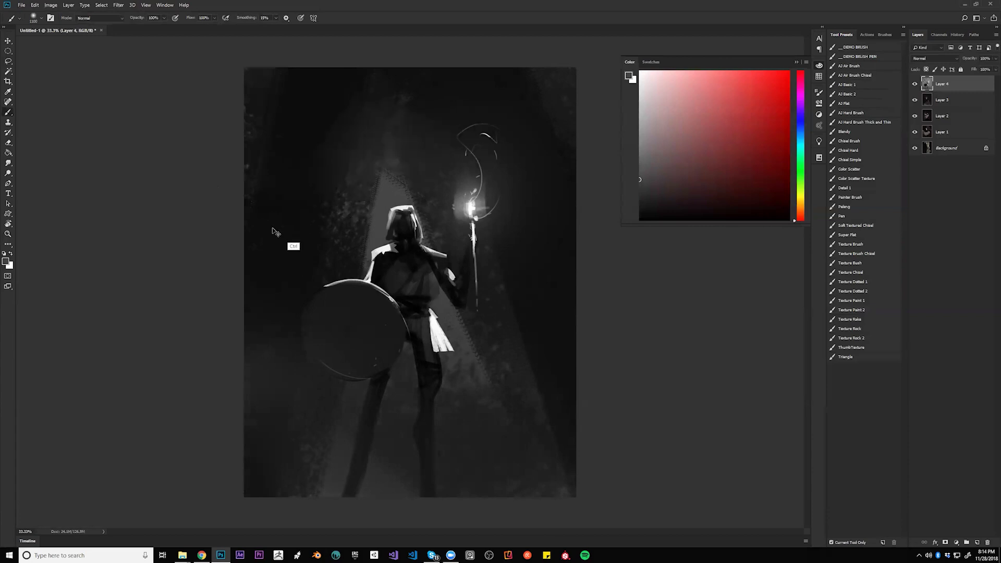
pyautogui.moveTo(266, 155); pyautogui.dragTo(236, 180)
pyautogui.hotkey('ctrl', 'z')
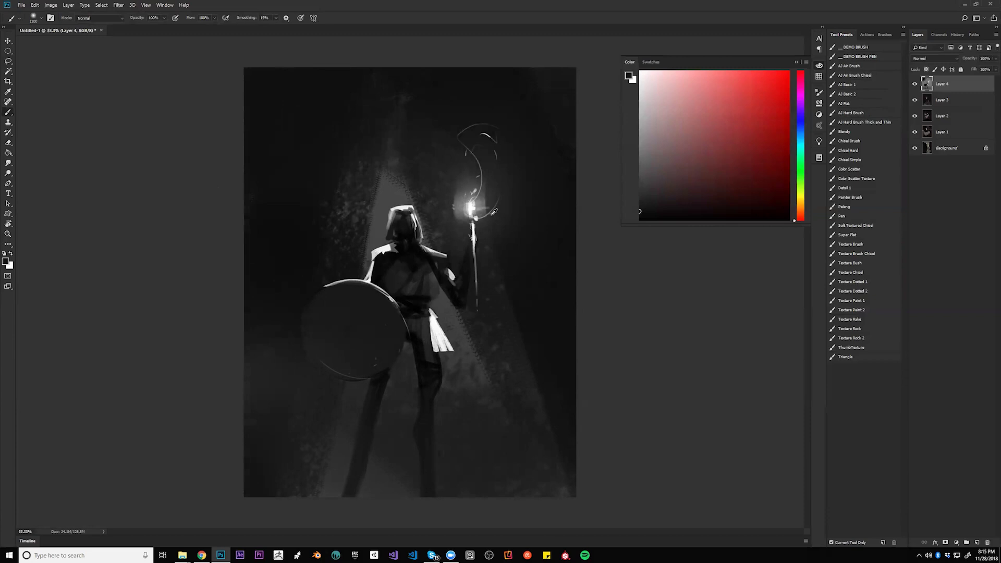
# Airbrush soft black shading over the legs, lower shield, ground and outer background so the picture's edges fall into shadow.
pyautogui.hotkey('ctrl', '-')
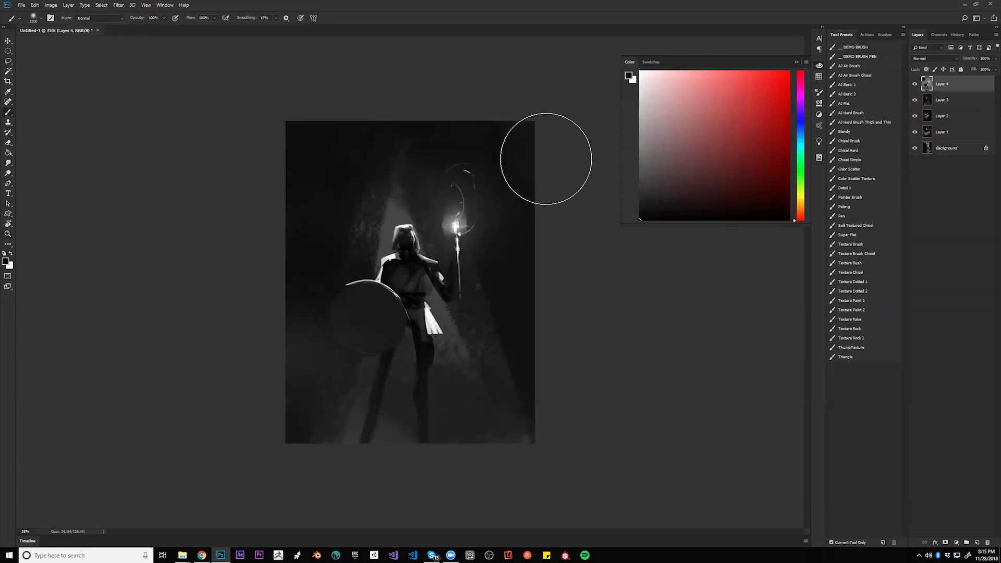
pyautogui.moveTo(503, 466)
pyautogui.mouseDown()
pyautogui.moveTo(208, 348)
pyautogui.moveTo(229, 281)
pyautogui.mouseUp()
pyautogui.press('z')
pyautogui.click(490, 367)
pyautogui.press('b')
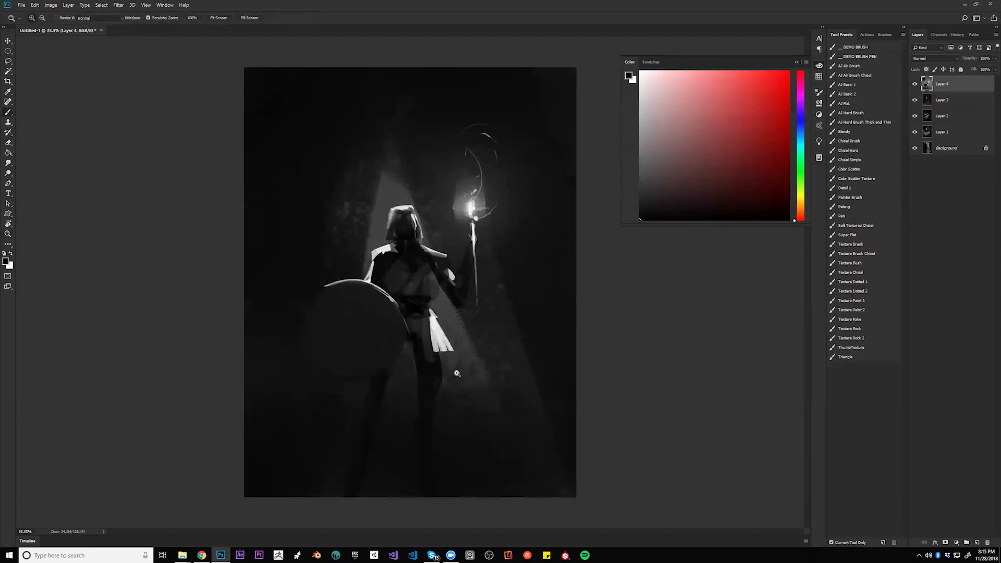
# Undo the last change and paint dark tones over the face of the round shield with a resized brush.
pyautogui.hotkey('ctrl', 'z')
pyautogui.press('[')
pyautogui.press('[')
pyautogui.press('[')
pyautogui.press('[')
pyautogui.press('[')
pyautogui.press('[')
pyautogui.press('[')
pyautogui.press('[')
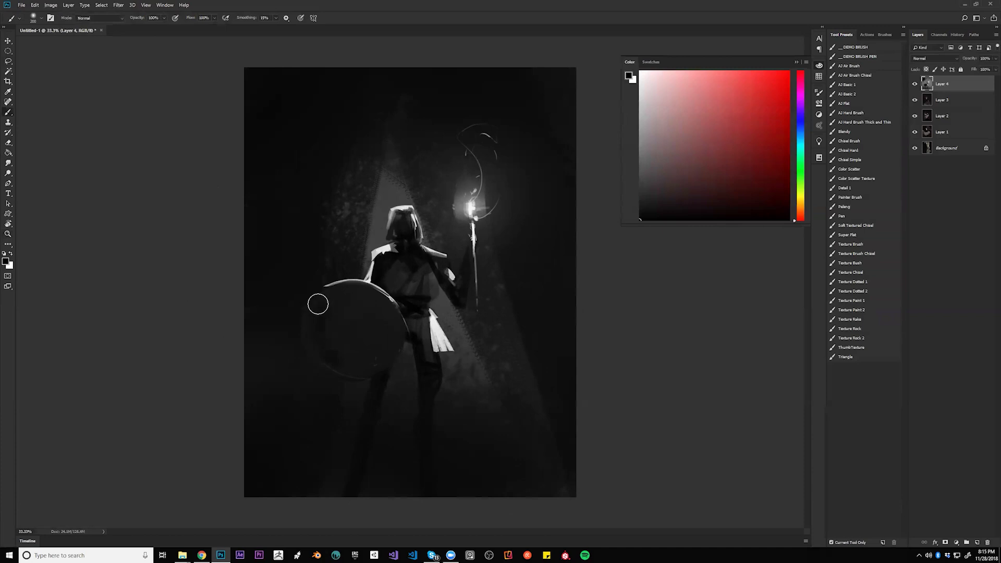
pyautogui.press(']')
pyautogui.press(']')
pyautogui.moveTo(337, 295)
pyautogui.mouseDown()
pyautogui.moveTo(367, 313)
pyautogui.moveTo(373, 349)
pyautogui.moveTo(356, 377)
pyautogui.mouseUp()
pyautogui.keyDown('alt'); pyautogui.click(383, 316); pyautogui.keyUp('alt')
pyautogui.keyDown('alt'); pyautogui.click(320, 351); pyautogui.keyUp('alt')
# Flip the canvas horizontally and refine the warrior's lower torso and the shield's adjoining edge with a smaller brush in sampled tones.
pyautogui.hotkey('ctrl', 'shift', 'h')
pyautogui.keyDown('alt'); pyautogui.click(417, 297); pyautogui.keyUp('alt')
pyautogui.press('[')
pyautogui.press('[')
pyautogui.press('[')
pyautogui.press('[')
pyautogui.press('[')
pyautogui.press('[')
pyautogui.press('[')
pyautogui.moveTo(411, 299); pyautogui.dragTo(386, 288)
pyautogui.keyDown('alt'); pyautogui.click(393, 277); pyautogui.keyUp('alt')
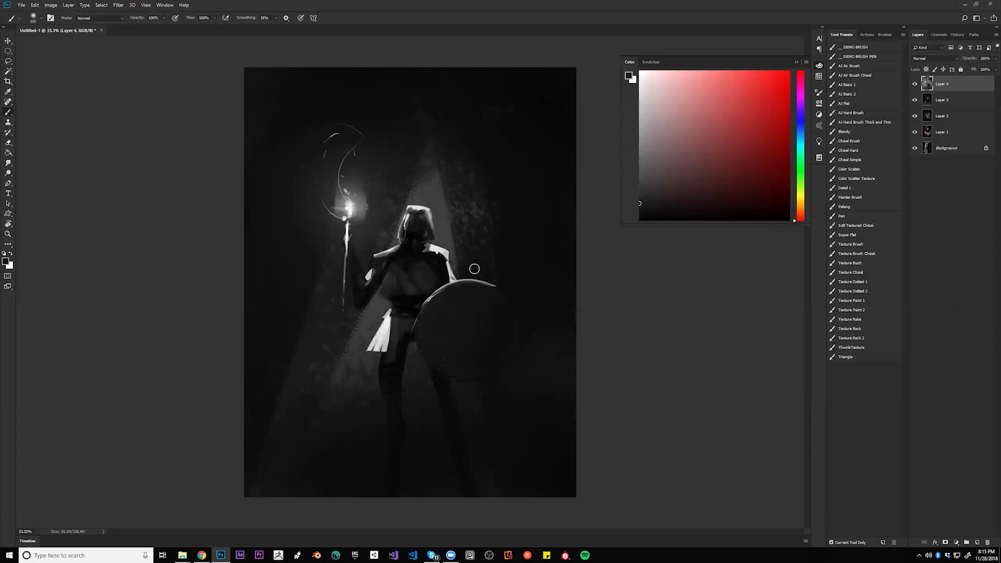
# With the AJ Flat brush at a small size, paint thin fold lines across the warrior's chest in the shoulder's light tone.
pyautogui.click(856, 103)
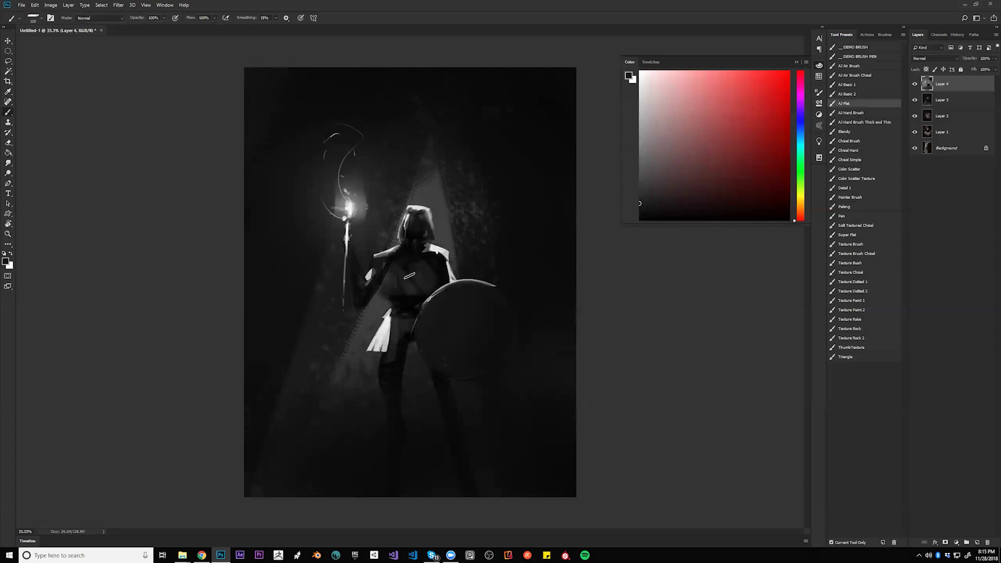
pyautogui.keyDown('alt'); pyautogui.click(434, 249); pyautogui.keyUp('alt')
pyautogui.press('[')
pyautogui.press('[')
pyautogui.press('[')
pyautogui.press('[')
pyautogui.press('[')
pyautogui.press('[')
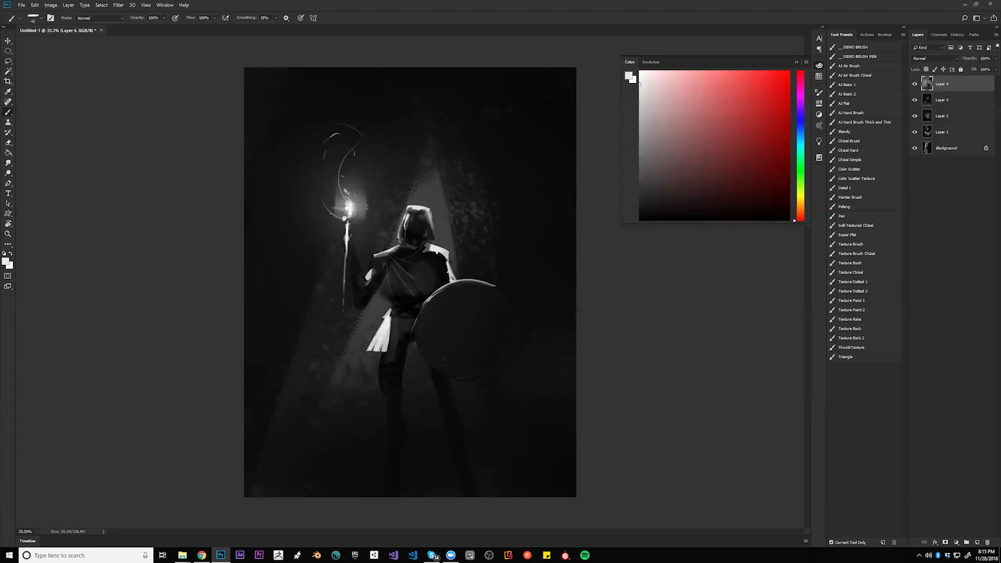
# Flip the canvas horizontally again and paint light notches along the shield's rim and thin lines across its face.
pyautogui.hotkey('ctrl', 'shift', 'h')
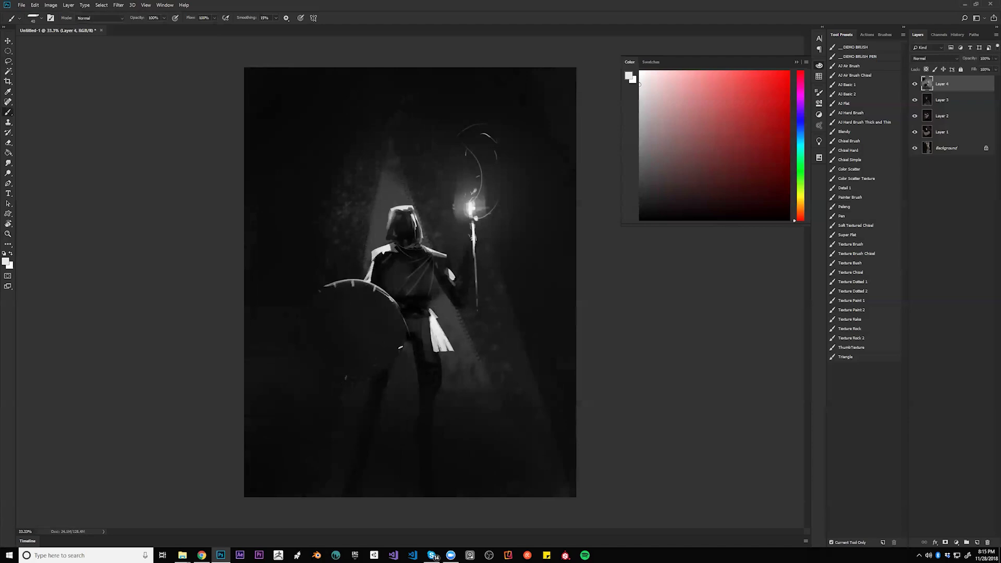
pyautogui.keyDown('alt'); pyautogui.click(353, 305); pyautogui.keyUp('alt')
pyautogui.press('z')
pyautogui.keyDown('alt'); pyautogui.click(376, 409); pyautogui.keyUp('alt')
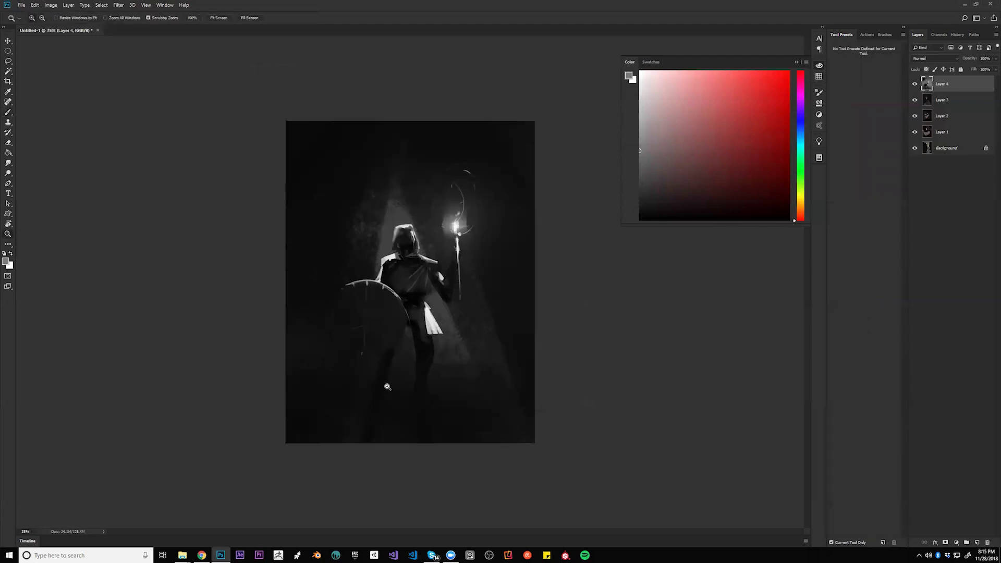
pyautogui.press('b')
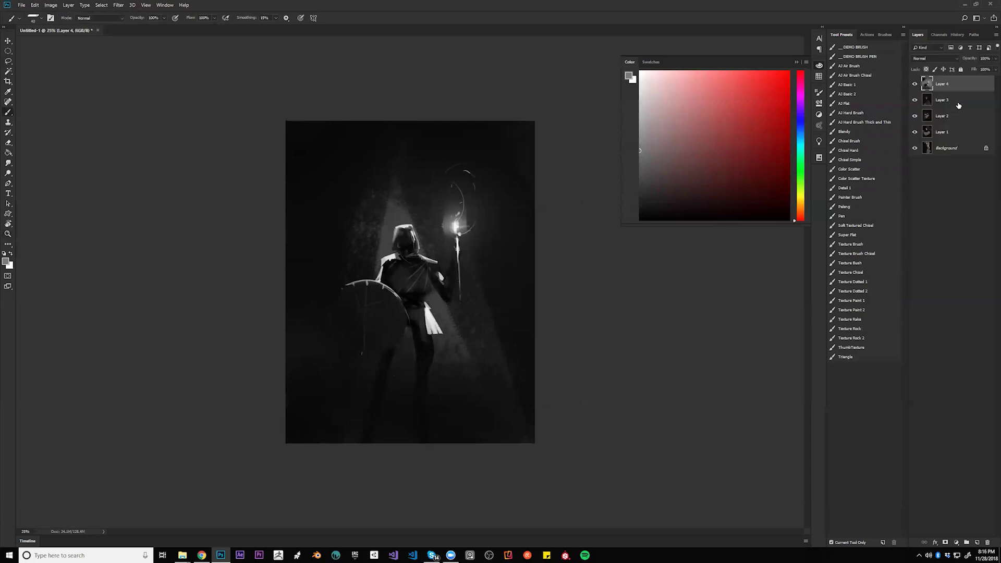
# Add a new layer above Layer 4 and fill it entirely with a near-black tone sampled from the painting.
pyautogui.hotkey('ctrl', 'shift', 'alt', 'n')
pyautogui.press('g')
pyautogui.keyDown('alt'); pyautogui.click(490, 238); pyautogui.keyUp('alt')
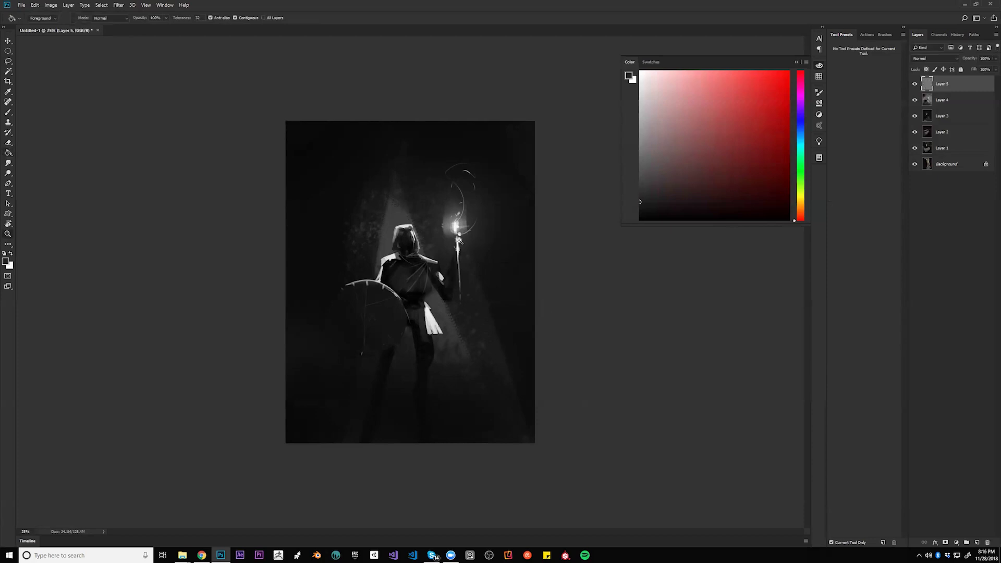
pyautogui.press('z')
pyautogui.hotkey('ctrl', '+')
pyautogui.press('b')
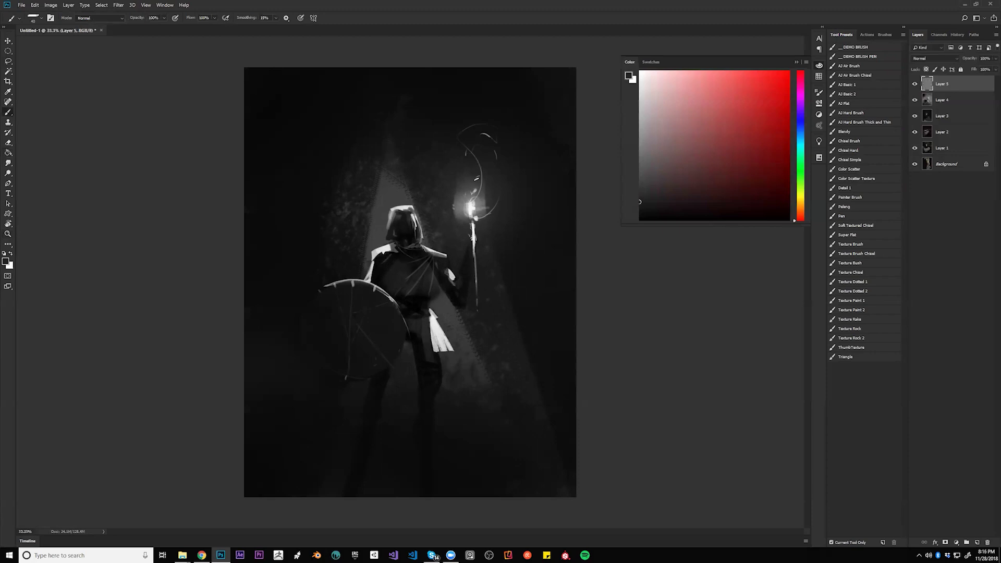
pyautogui.hotkey('alt', 'BackSpace')
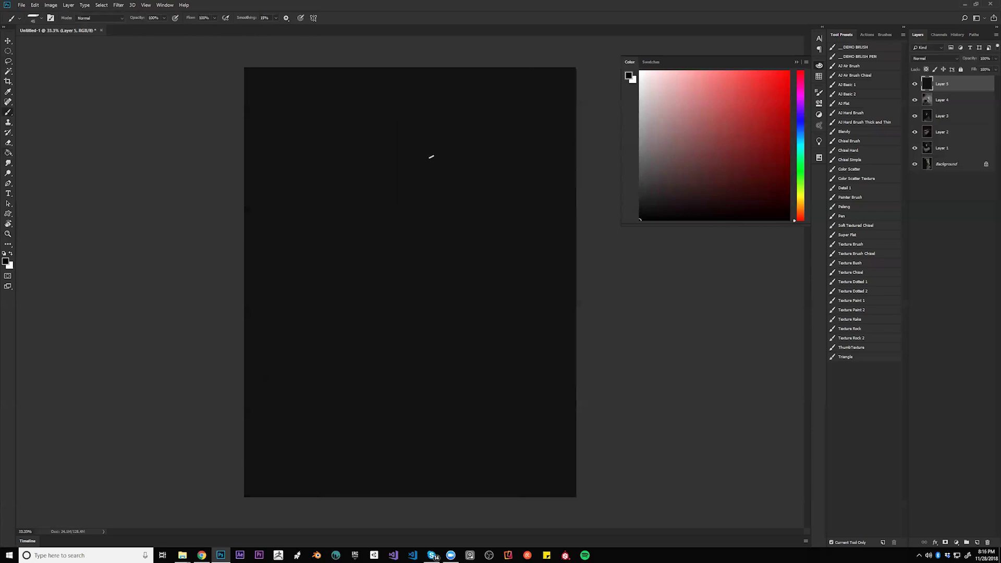
# Paint a long, curved black form sweeping diagonally across the upper half of the filled layer.
pyautogui.moveTo(474, 120)
pyautogui.mouseDown()
pyautogui.moveTo(395, 172)
pyautogui.moveTo(373, 302)
pyautogui.moveTo(415, 235)
pyautogui.mouseUp()
pyautogui.moveTo(452, 150)
pyautogui.mouseDown()
pyautogui.moveTo(440, 124)
pyautogui.moveTo(409, 161)
pyautogui.moveTo(406, 143)
pyautogui.moveTo(428, 177)
pyautogui.moveTo(424, 136)
pyautogui.moveTo(461, 127)
pyautogui.moveTo(459, 145)
pyautogui.moveTo(412, 158)
pyautogui.moveTo(411, 222)
pyautogui.moveTo(375, 291)
pyautogui.moveTo(454, 112)
pyautogui.moveTo(461, 119)
pyautogui.mouseUp()
pyautogui.press('x')
pyautogui.press('x')
pyautogui.moveTo(439, 163)
pyautogui.mouseDown()
pyautogui.moveTo(414, 196)
pyautogui.moveTo(448, 139)
pyautogui.moveTo(402, 220)
pyautogui.moveTo(400, 188)
pyautogui.moveTo(401, 245)
pyautogui.moveTo(412, 204)
pyautogui.moveTo(371, 305)
pyautogui.moveTo(402, 248)
pyautogui.moveTo(378, 297)
pyautogui.moveTo(396, 271)
pyautogui.moveTo(420, 165)
pyautogui.moveTo(461, 123)
pyautogui.moveTo(446, 123)
pyautogui.moveTo(463, 120)
pyautogui.moveTo(448, 123)
pyautogui.moveTo(420, 174)
pyautogui.moveTo(430, 142)
pyautogui.moveTo(403, 210)
pyautogui.moveTo(400, 141)
pyautogui.moveTo(401, 221)
pyautogui.moveTo(385, 265)
pyautogui.mouseUp()
# With a smaller white brush, paint a flowing central highlight and thin crossing contour lines along the black curved form.
pyautogui.press('[')
pyautogui.press('x')
pyautogui.press('[')
pyautogui.press('[')
pyautogui.press('[')
pyautogui.moveTo(409, 230)
pyautogui.mouseDown()
pyautogui.moveTo(419, 147)
pyautogui.moveTo(458, 118)
pyautogui.mouseUp()
pyautogui.moveTo(418, 205); pyautogui.dragTo(448, 154)
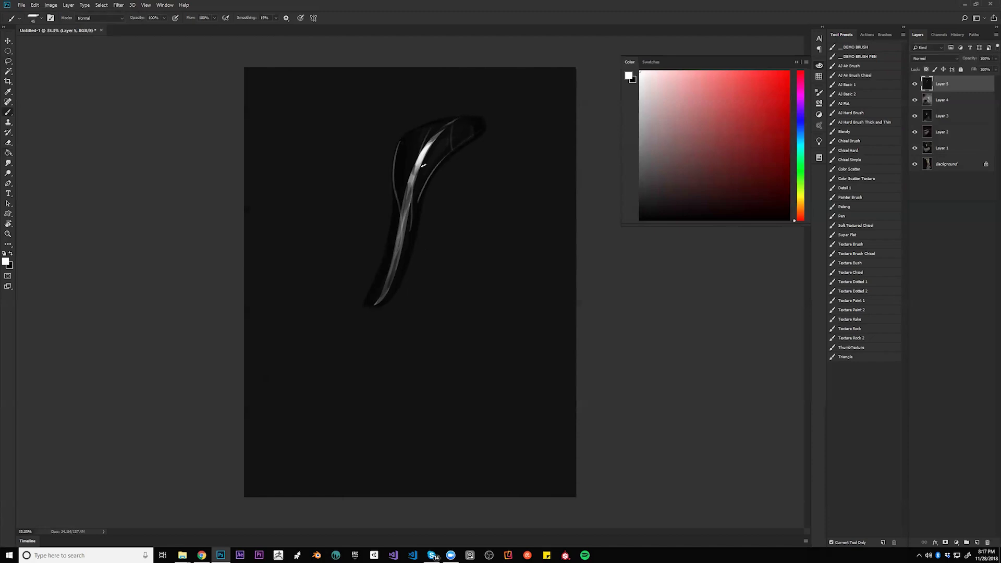
pyautogui.moveTo(405, 243); pyautogui.dragTo(397, 270)
pyautogui.press('x')
pyautogui.press('x')
pyautogui.moveTo(396, 195); pyautogui.dragTo(403, 246)
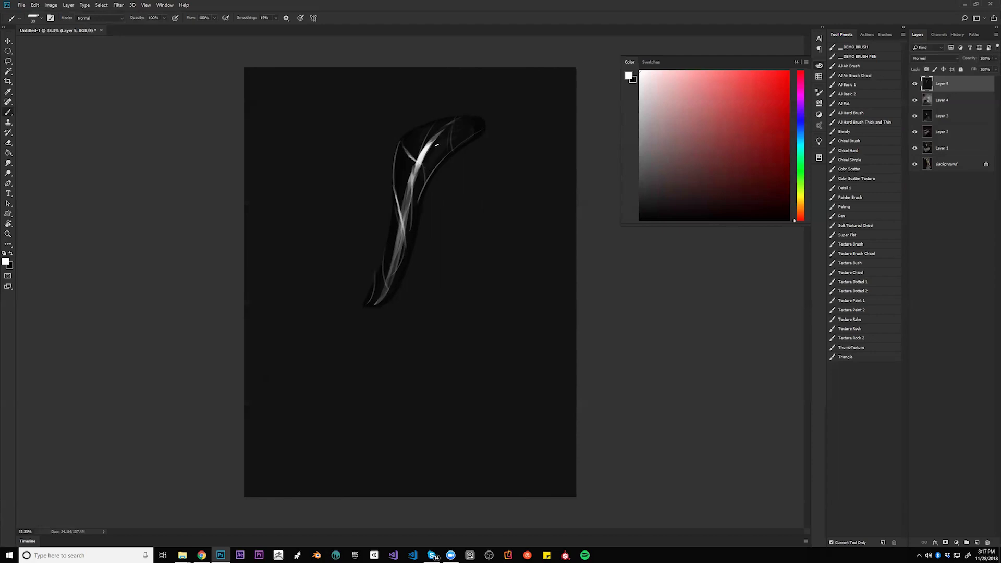
pyautogui.keyDown('alt'); pyautogui.click(440, 199); pyautogui.keyUp('alt')
pyautogui.press('z')
pyautogui.keyDown('alt'); pyautogui.click(443, 216); pyautogui.keyUp('alt')
pyautogui.keyDown('alt'); pyautogui.click(445, 229); pyautogui.keyUp('alt')
pyautogui.click(447, 232)
pyautogui.click(472, 239)
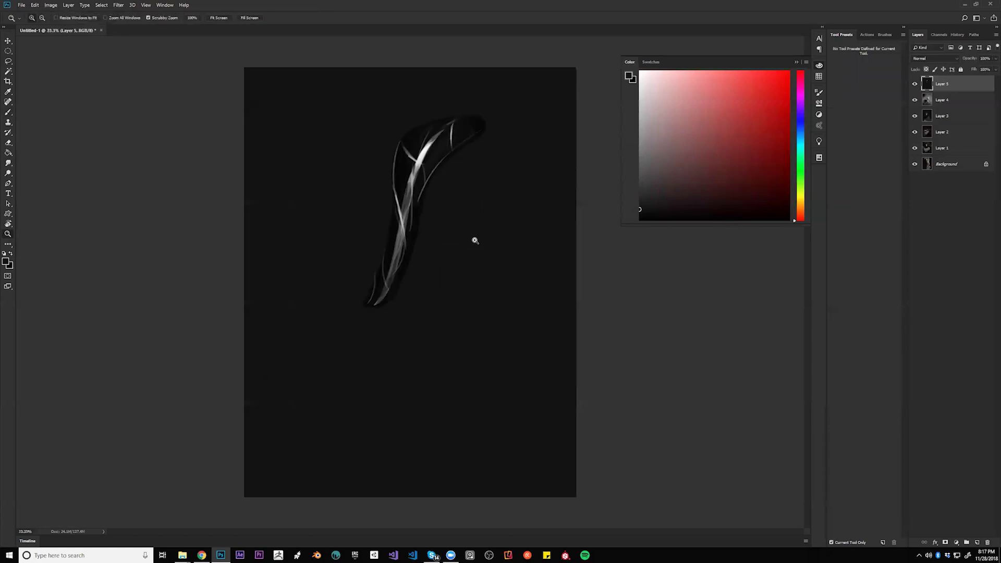
# Switch to Google Chrome and load pinterest.com/Robotpencil/ in the open YouTube tab.
pyautogui.hotkey('alt', 'Tab')
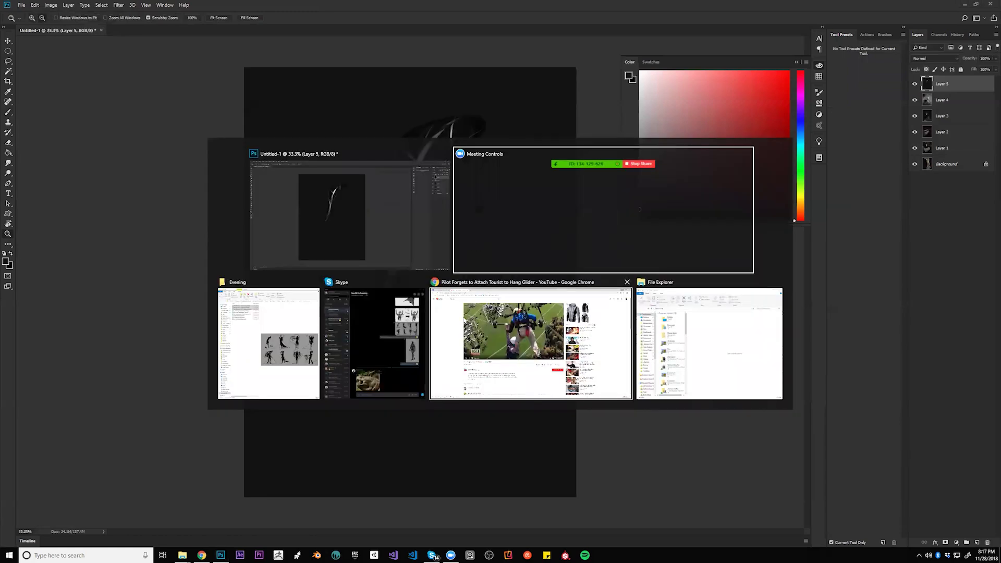
pyautogui.click(467, 315)
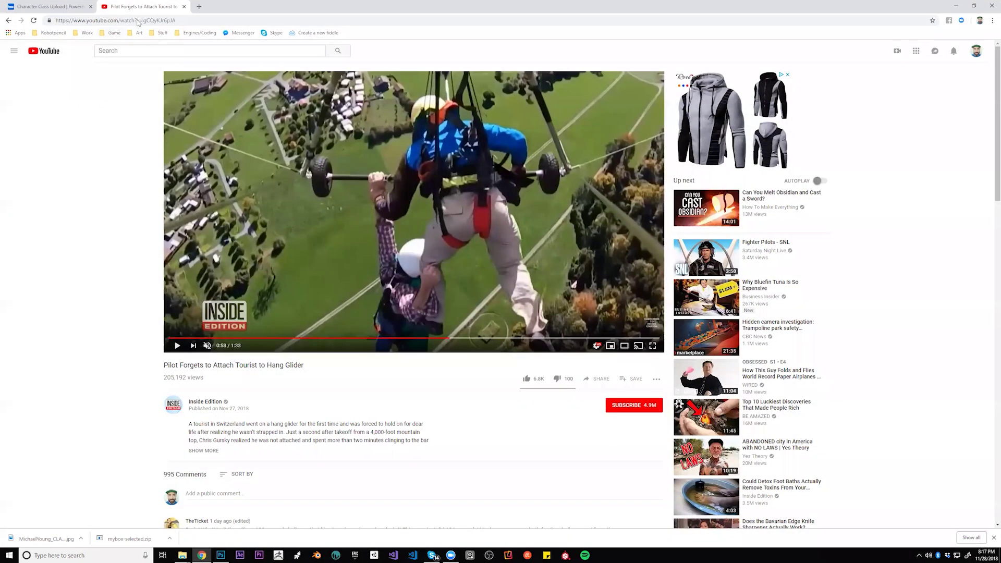
pyautogui.click(138, 21)
pyautogui.write('r')
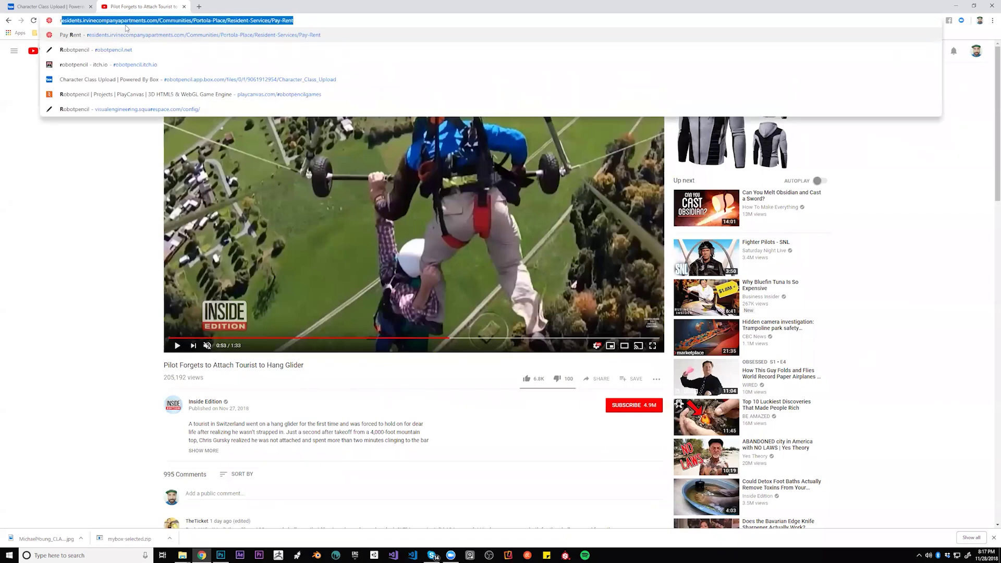
pyautogui.write('pin')
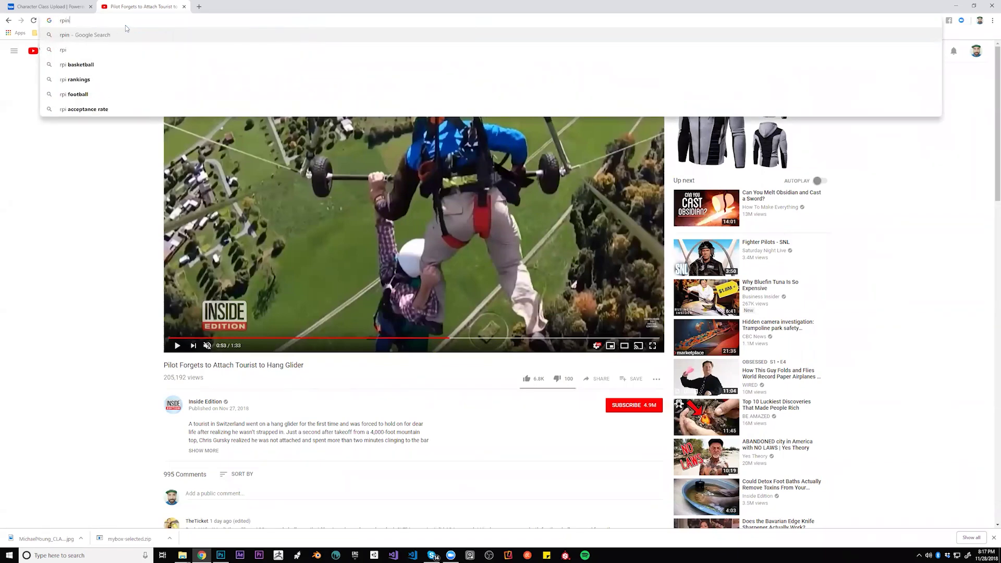
pyautogui.press('BackSpace')
pyautogui.press('BackSpace')
pyautogui.write('pinterest.com/Robotpencil/')
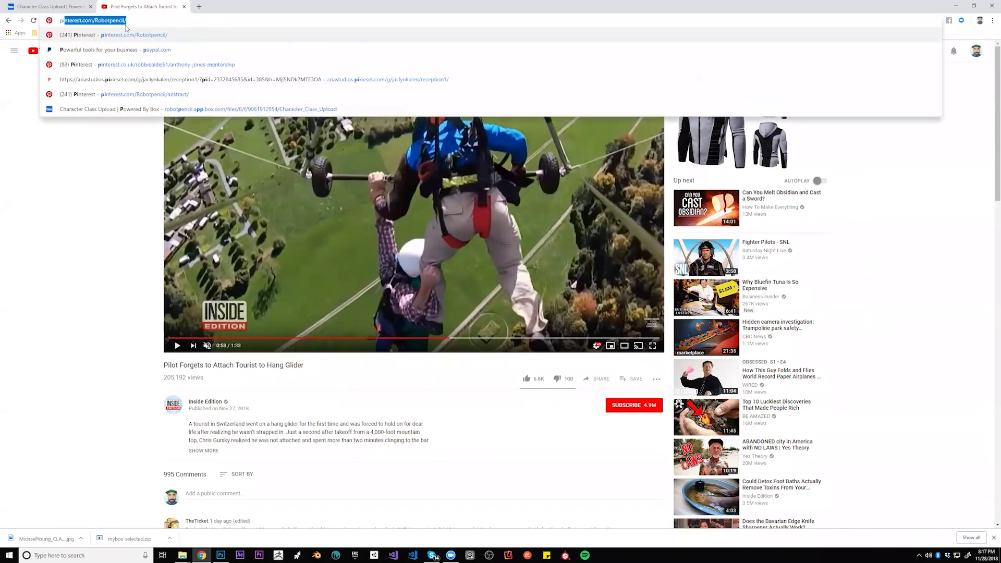
pyautogui.press('Return')
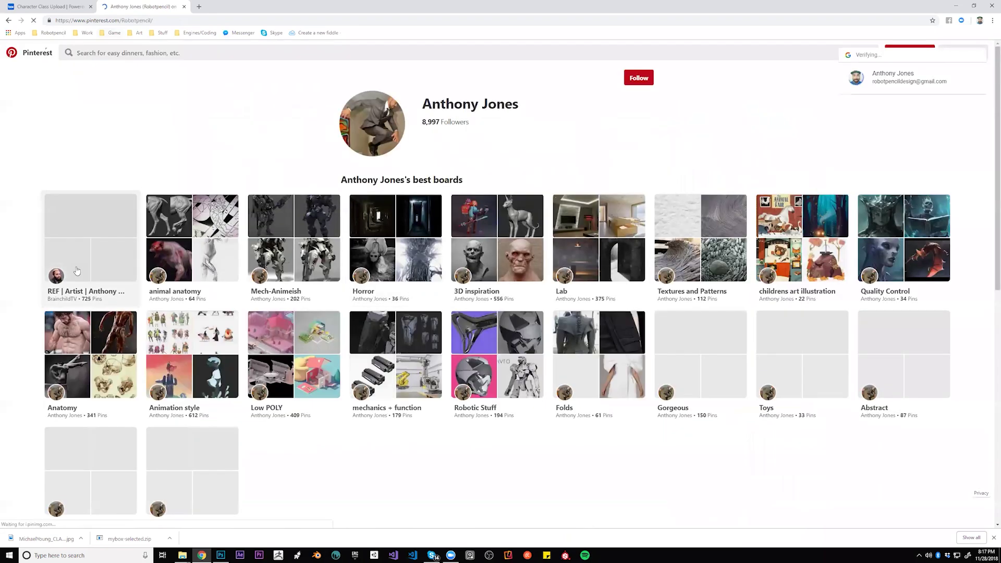
# Find the Trans board in the profile's list of boards and open it.
pyautogui.scroll(-3, 79, 270)
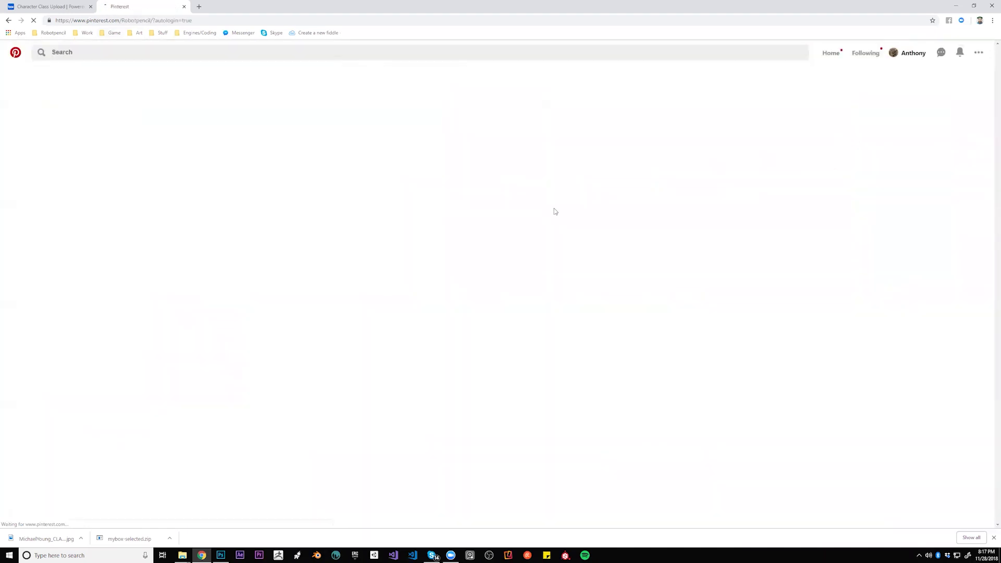
pyautogui.scroll(-4, 554, 211)
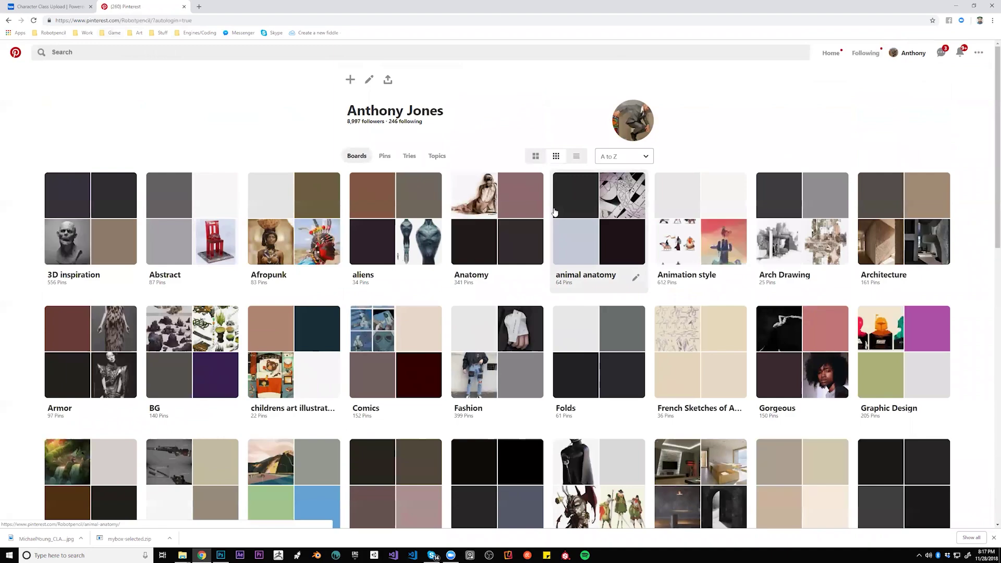
pyautogui.scroll(-2, 554, 211)
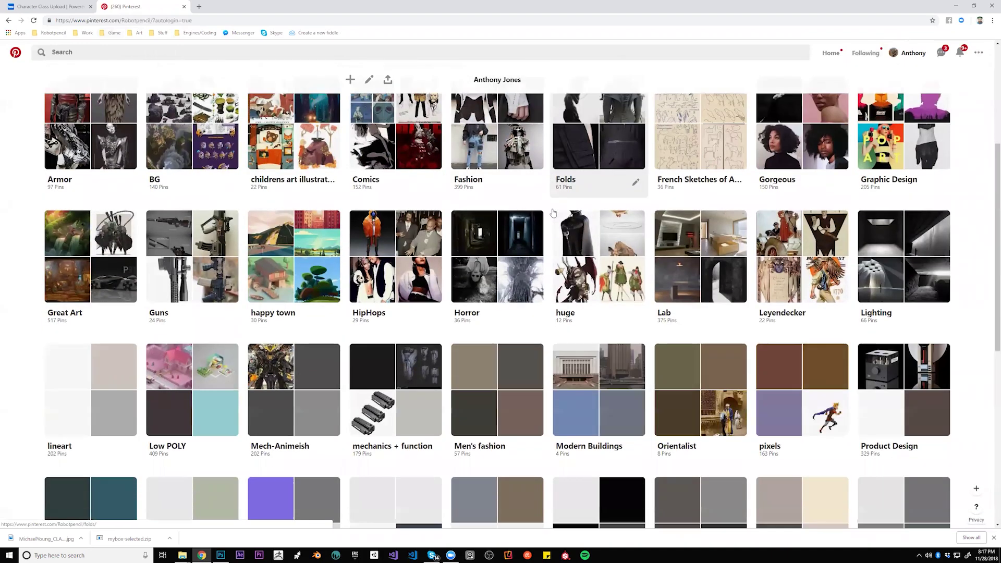
pyautogui.scroll(-4, 554, 212)
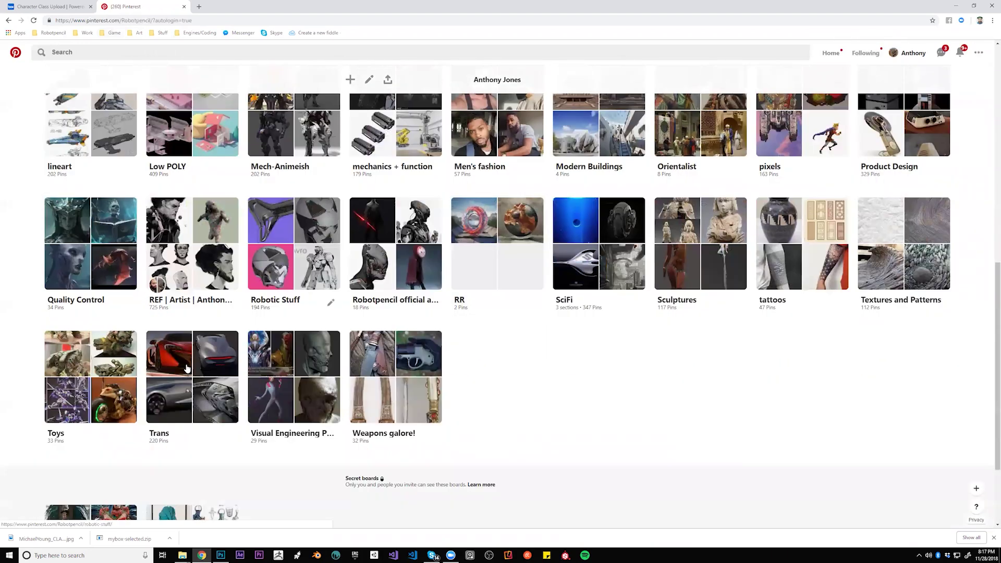
pyautogui.click(213, 351)
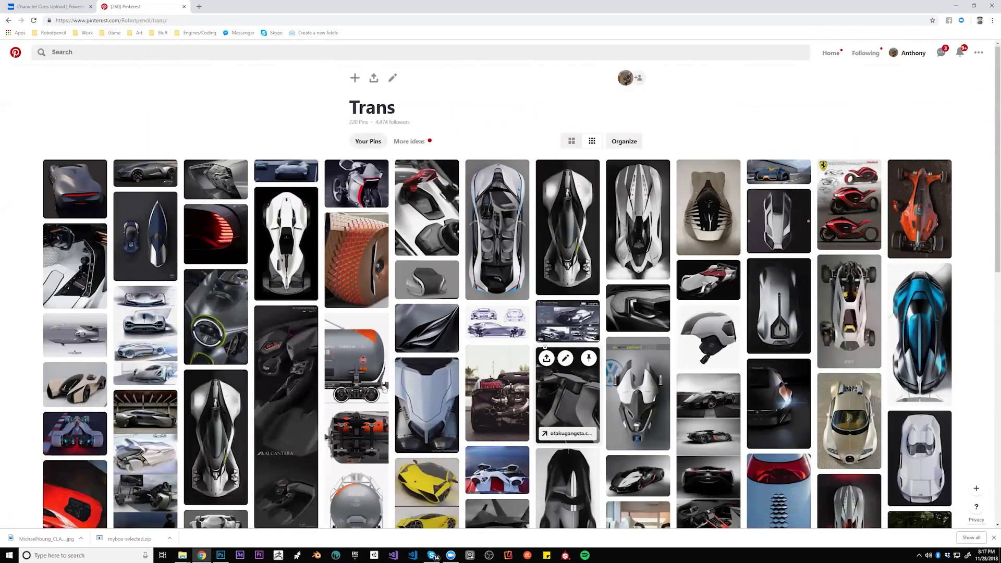
# Examine the shapes and surfaces of the vehicle pins throughout the Trans board and return to the board list.
pyautogui.scroll(-1, 552, 340)
pyautogui.scroll(-4, 552, 340)
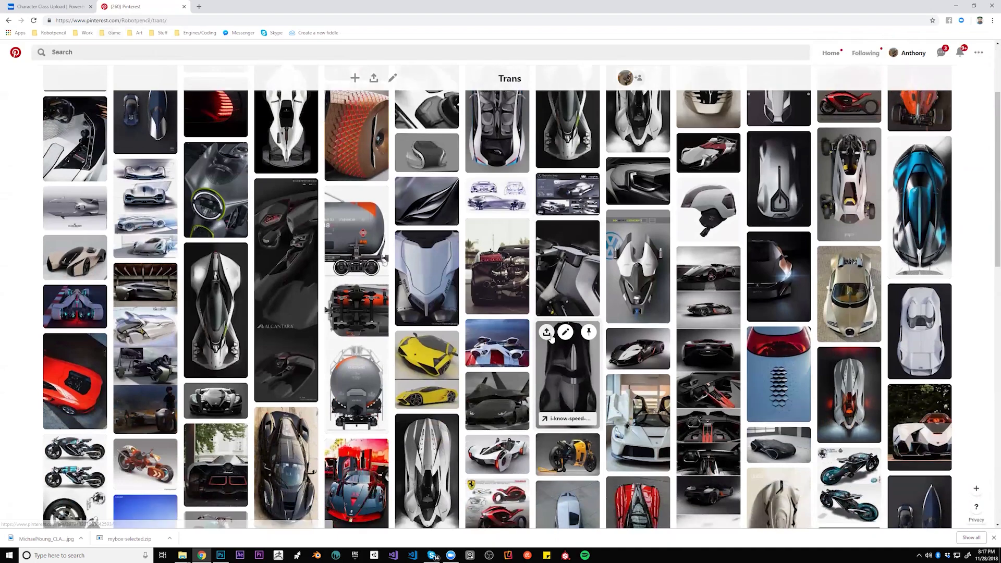
pyautogui.scroll(-3, 551, 334)
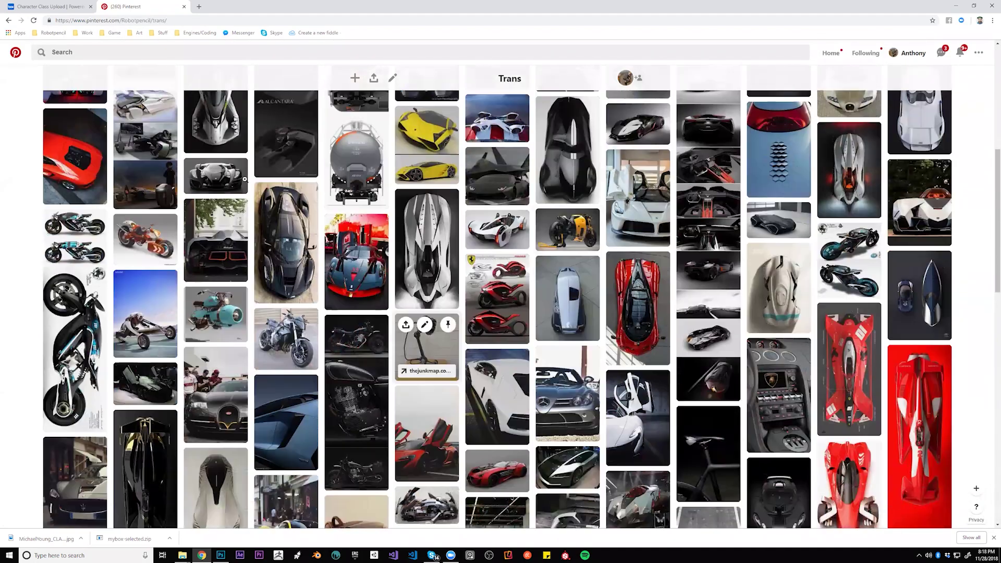
pyautogui.scroll(-3, 285, 303)
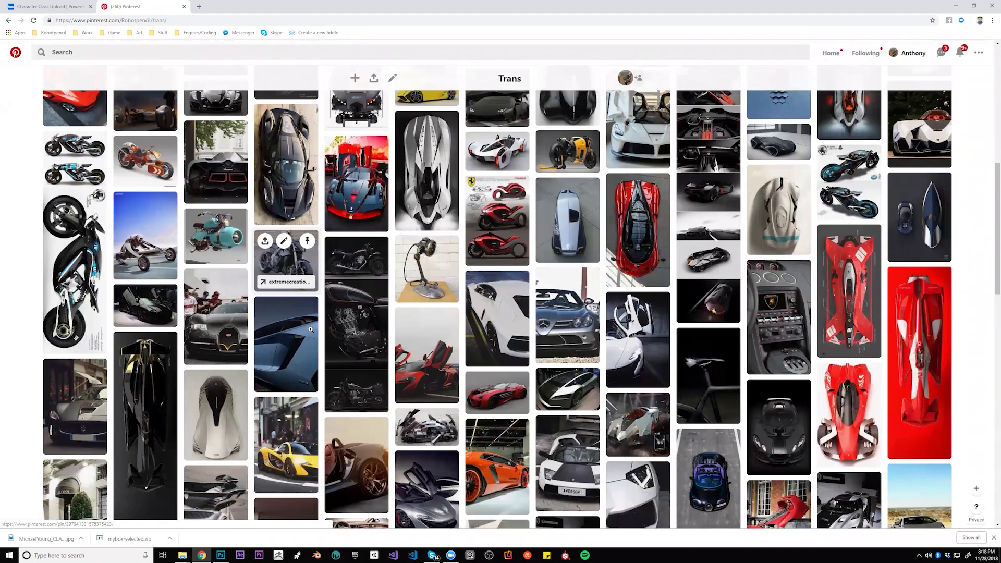
pyautogui.scroll(-3, 314, 324)
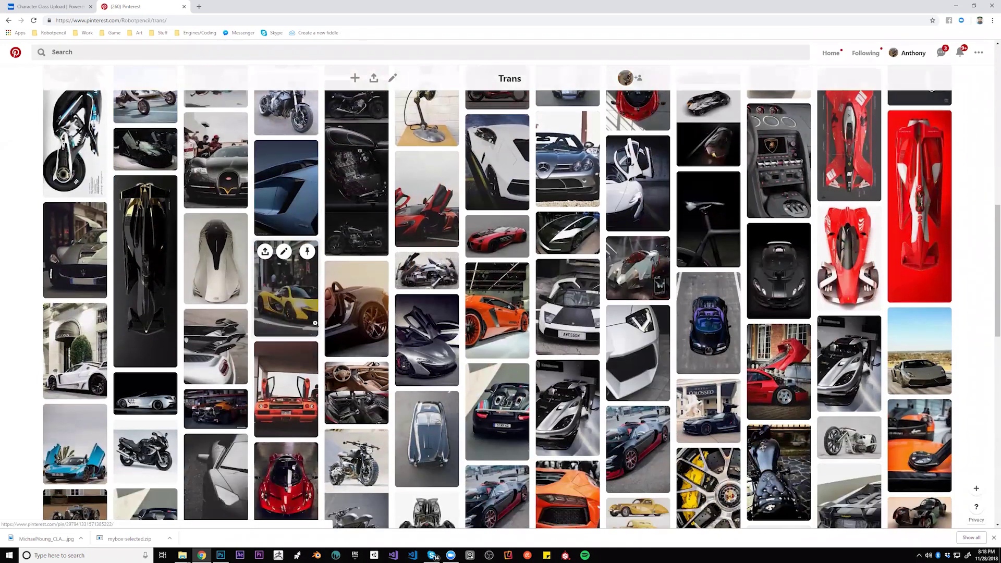
pyautogui.scroll(-3, 315, 324)
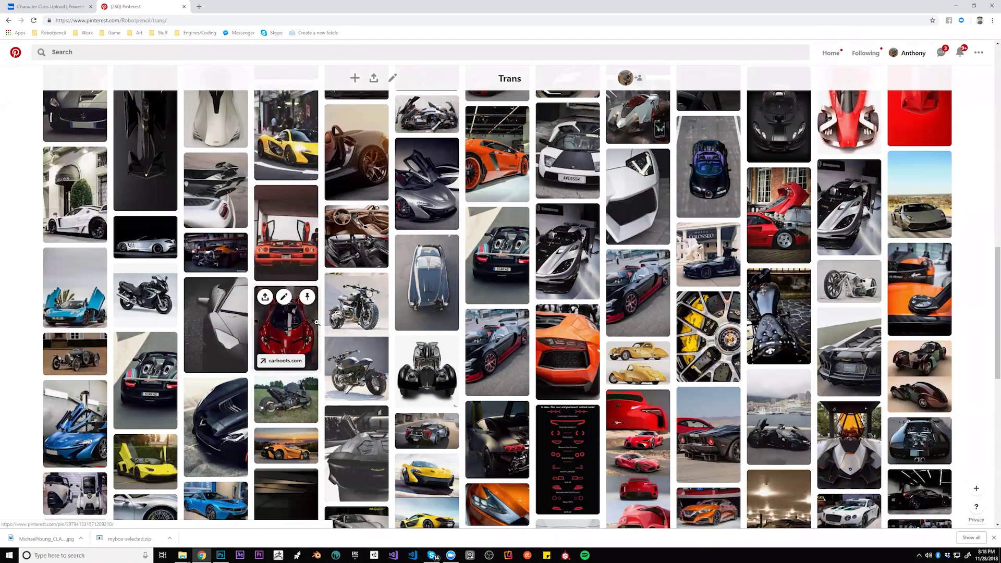
pyautogui.scroll(-1, 317, 323)
pyautogui.scroll(-2, 318, 321)
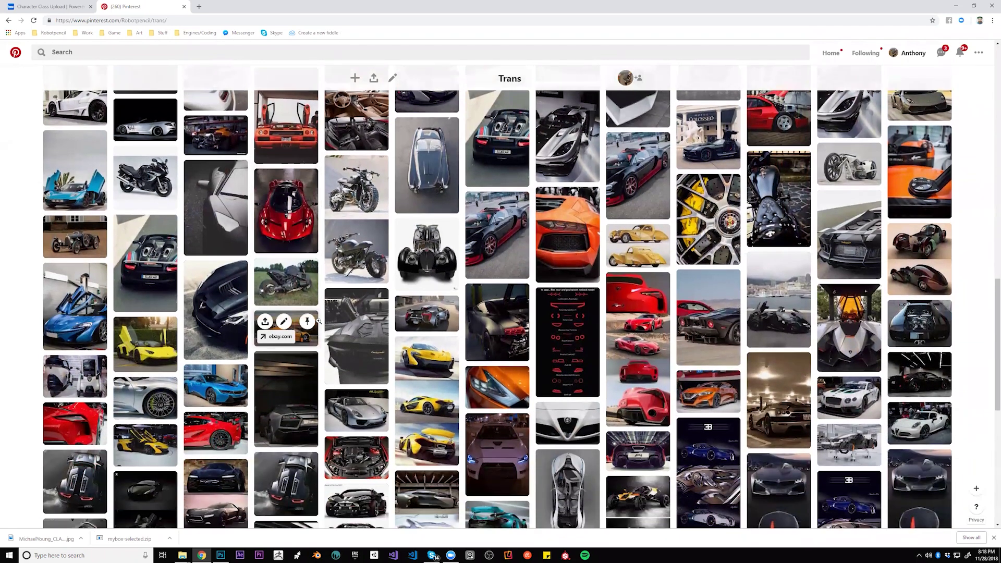
pyautogui.scroll(-1, 318, 321)
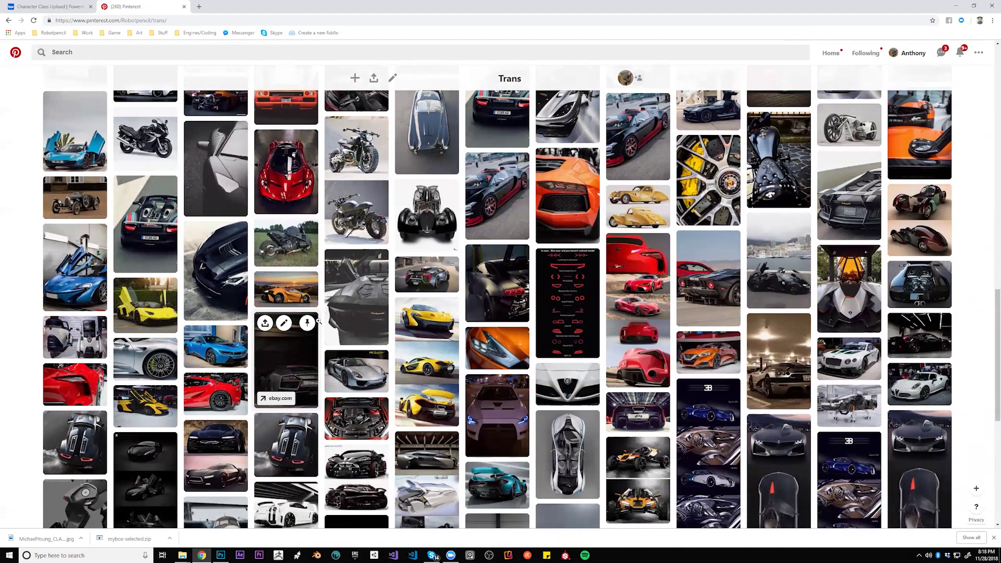
pyautogui.scroll(-4, 319, 322)
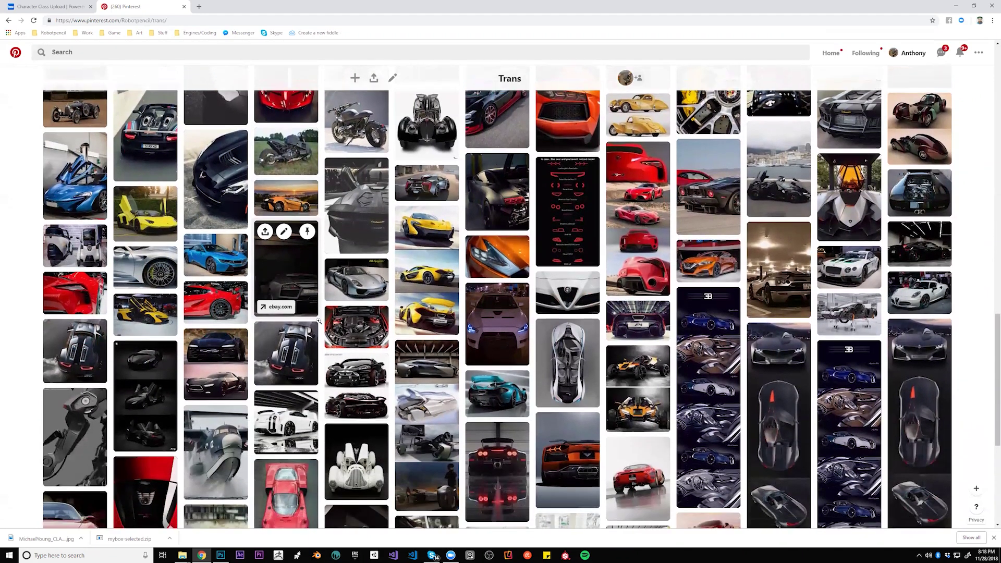
pyautogui.scroll(-1, 318, 321)
pyautogui.scroll(-3, 319, 320)
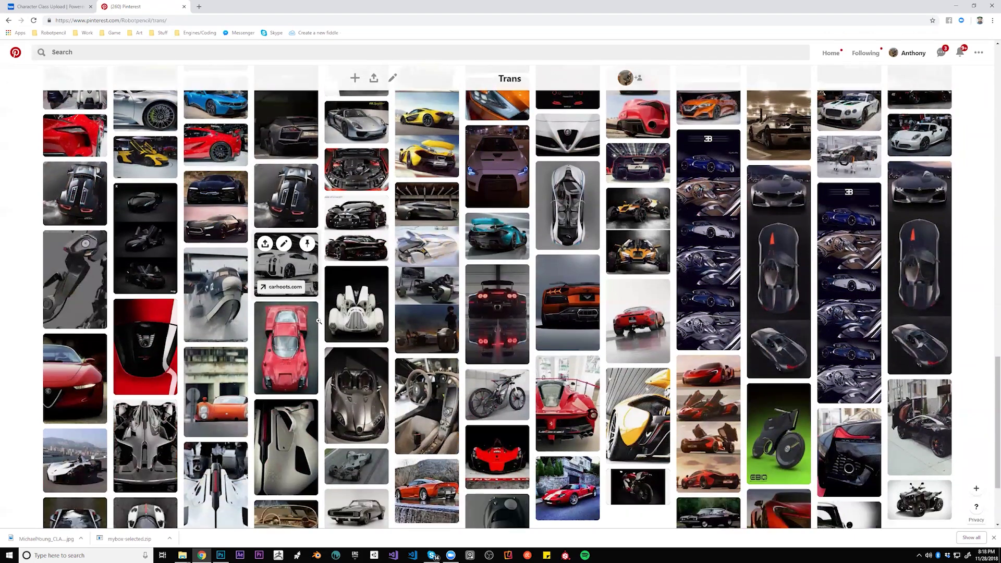
pyautogui.scroll(10, 338, 313)
pyautogui.scroll(12, 347, 306)
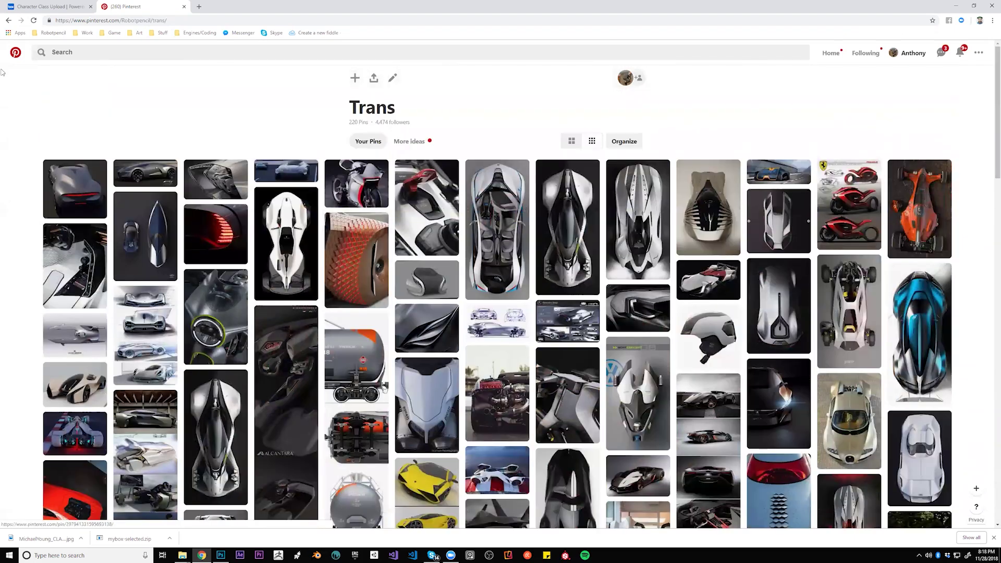
pyautogui.click(9, 21)
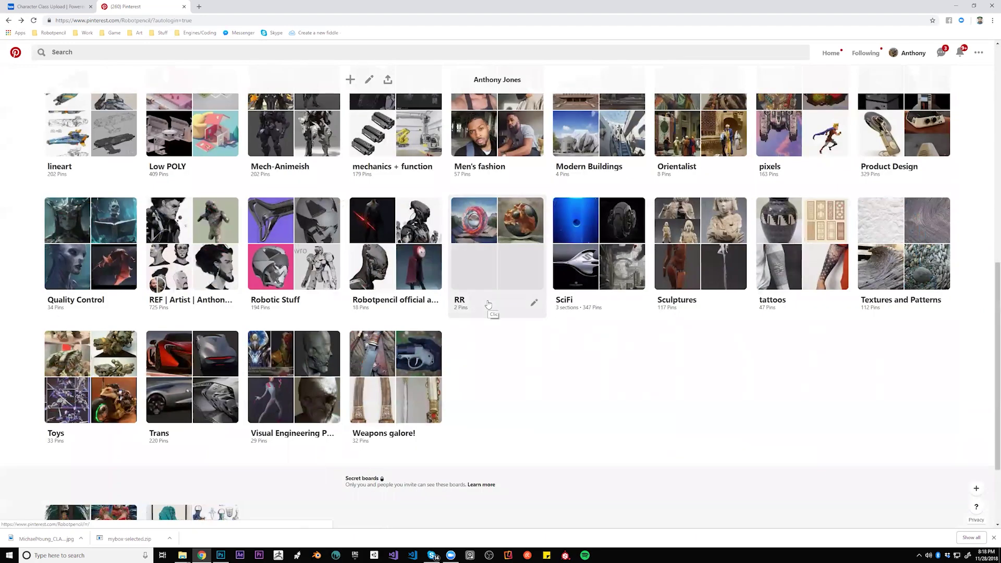
# Open the mechanics + function board and examine the joints, casings and mechanical forms in its pins.
pyautogui.scroll(4, 488, 304)
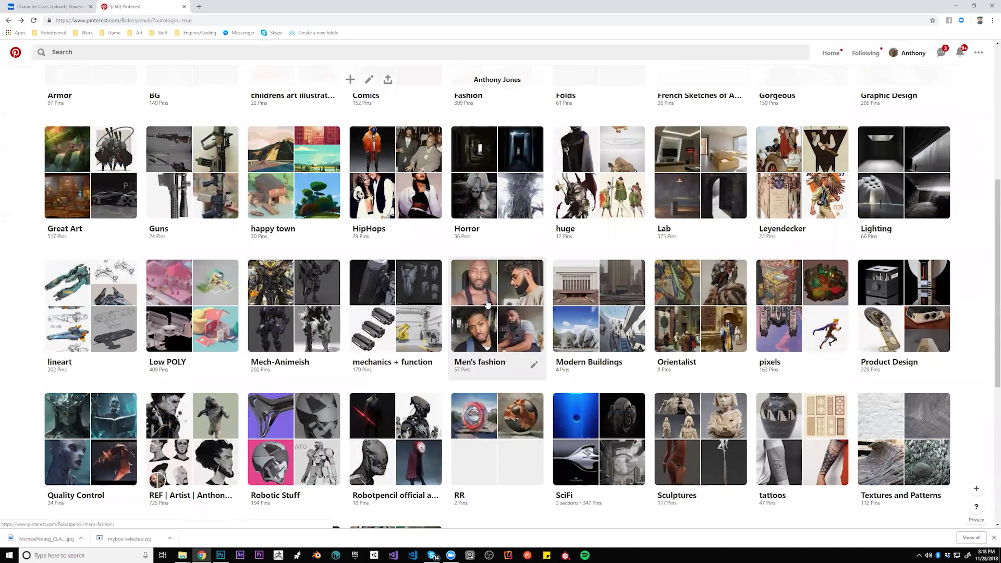
pyautogui.click(414, 310)
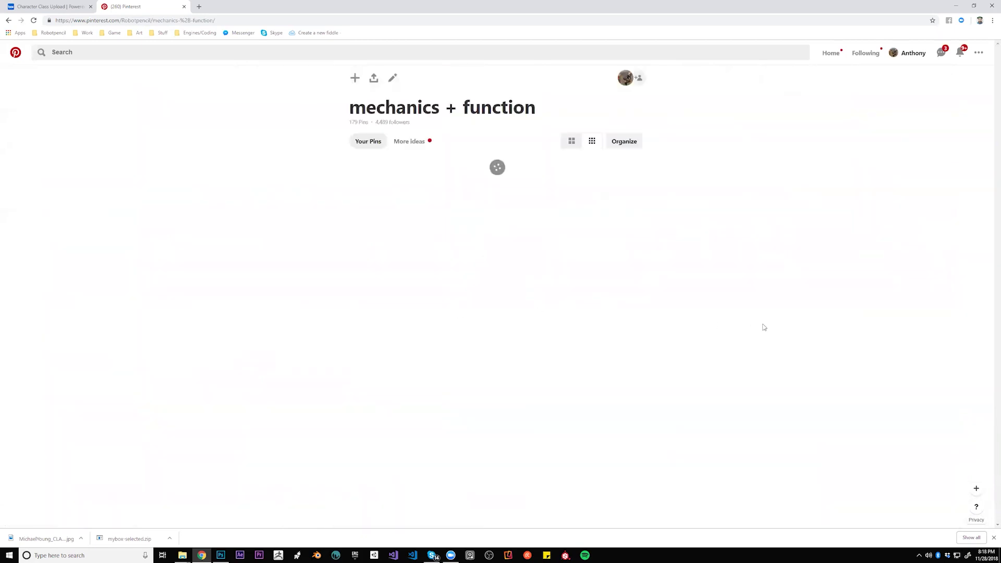
pyautogui.scroll(-4, 764, 325)
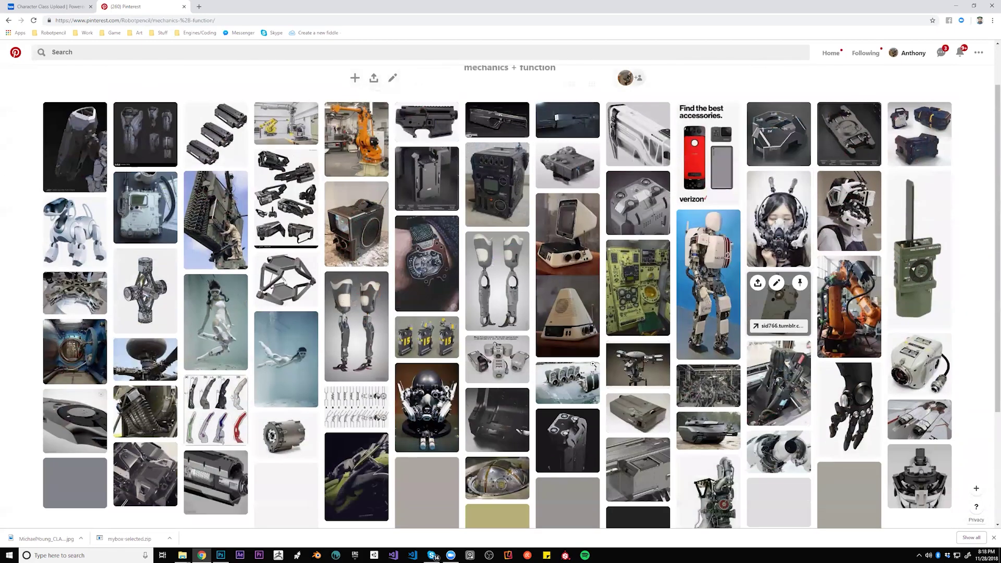
pyautogui.scroll(-5, 592, 363)
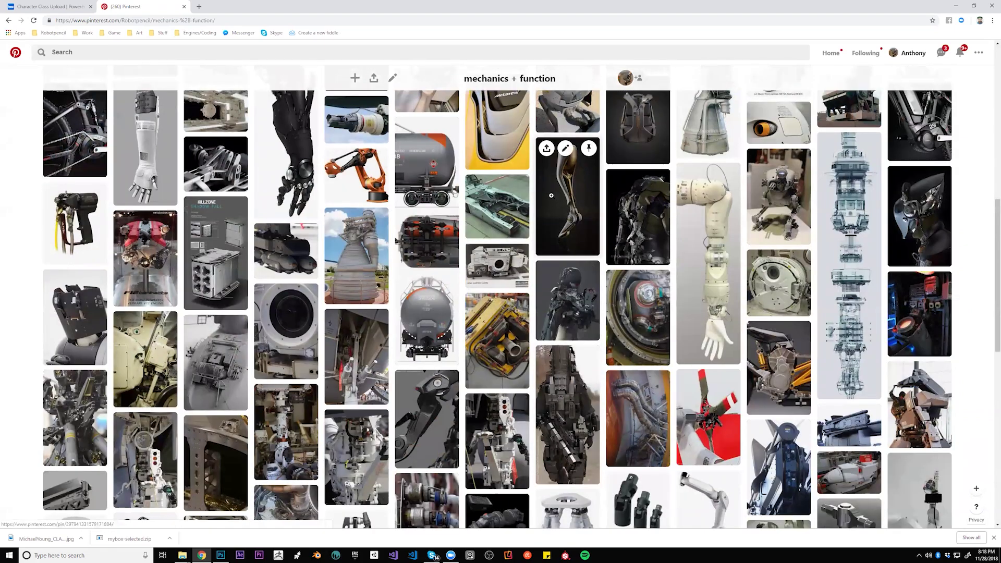
pyautogui.scroll(-2, 552, 196)
pyautogui.scroll(-5, 552, 196)
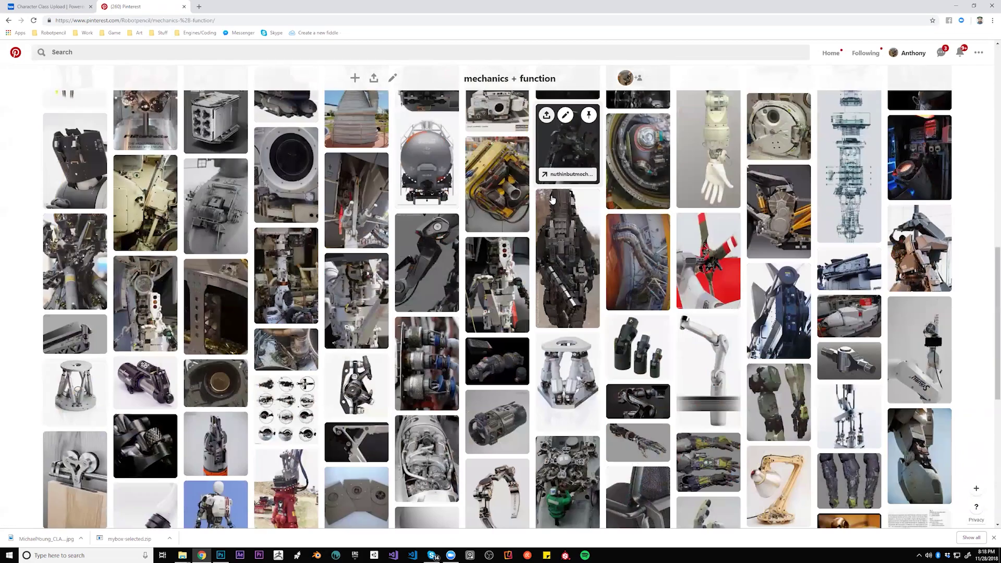
pyautogui.scroll(-2, 550, 196)
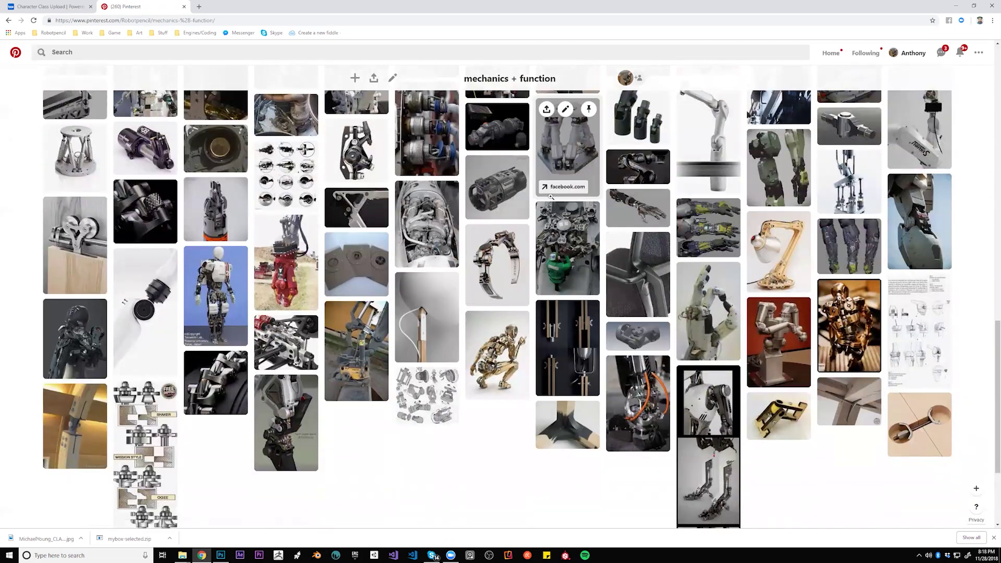
pyautogui.scroll(-2, 547, 201)
pyautogui.scroll(-5, 547, 203)
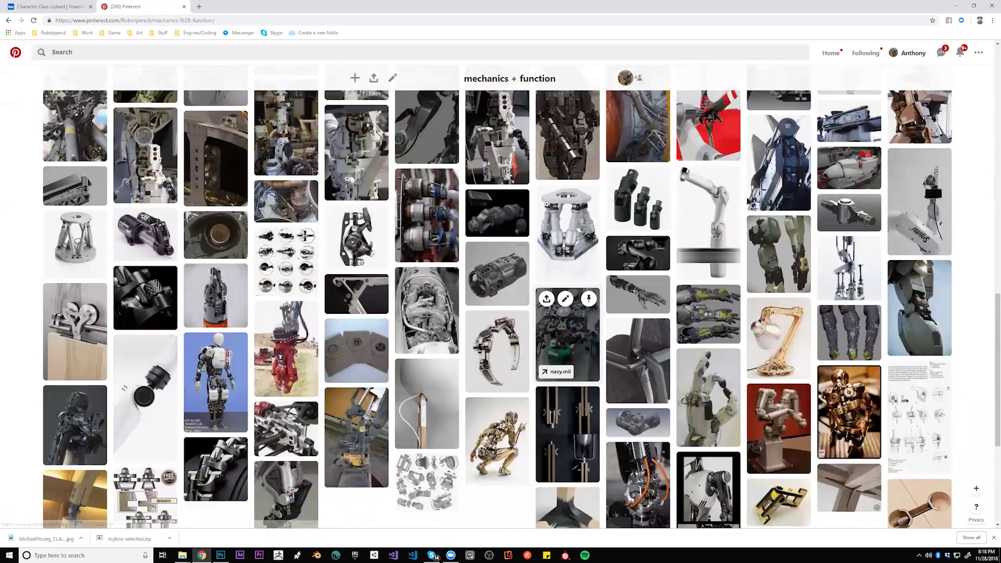
pyautogui.scroll(5, 547, 203)
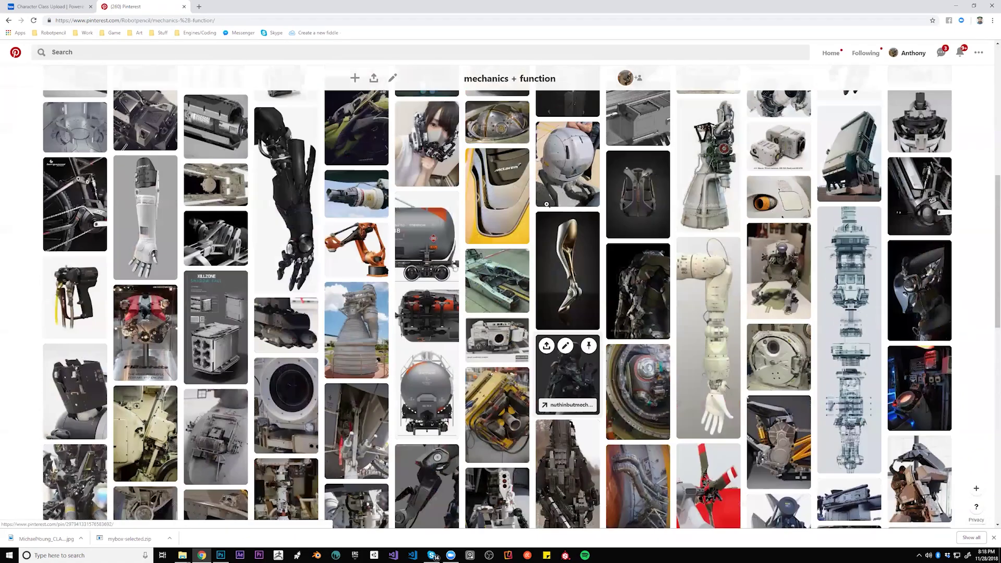
pyautogui.scroll(5, 548, 208)
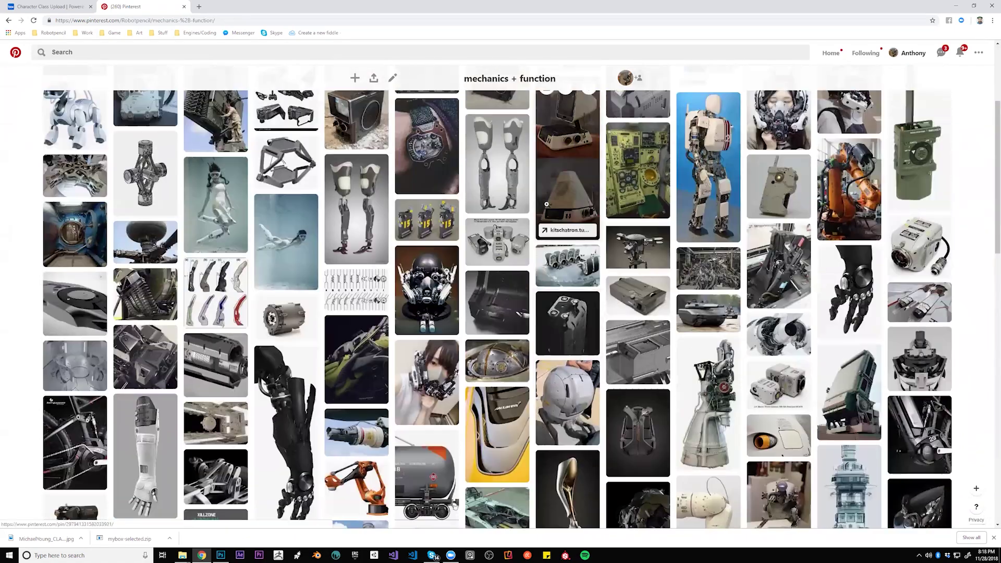
pyautogui.scroll(1, 547, 208)
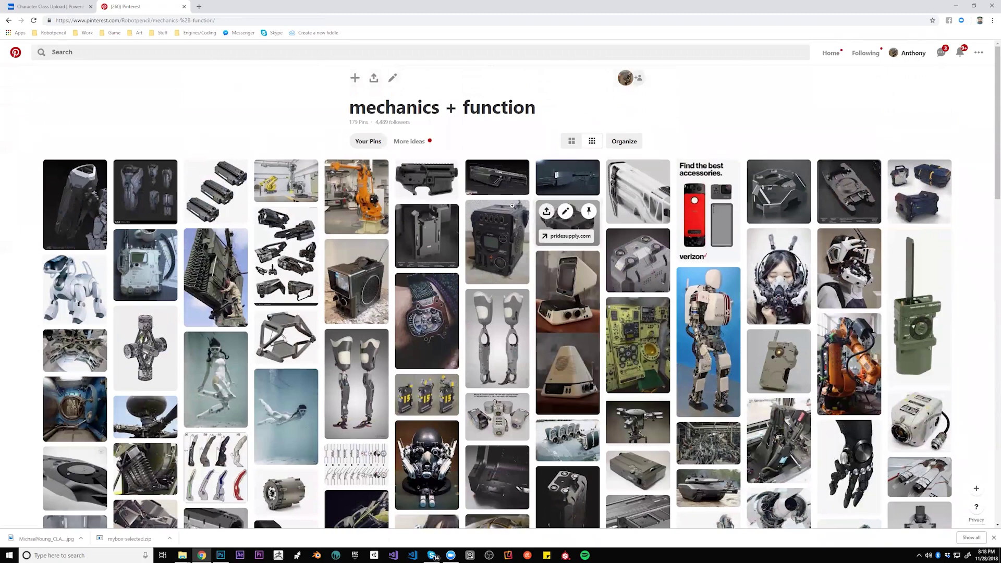
# Return to the profile's board list and open the Product Design board.
pyautogui.click(9, 22)
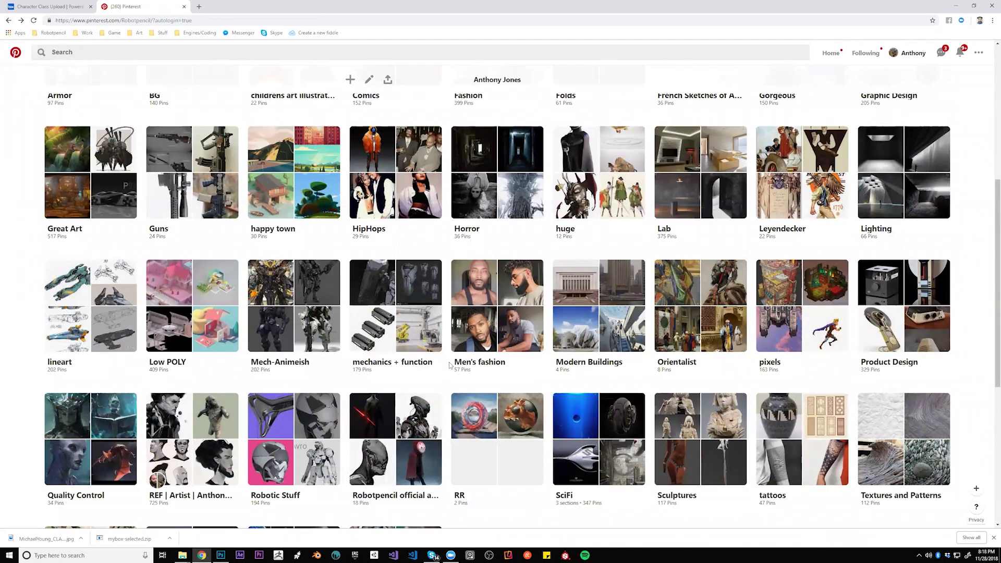
pyautogui.scroll(2, 450, 365)
pyautogui.scroll(-5, 451, 365)
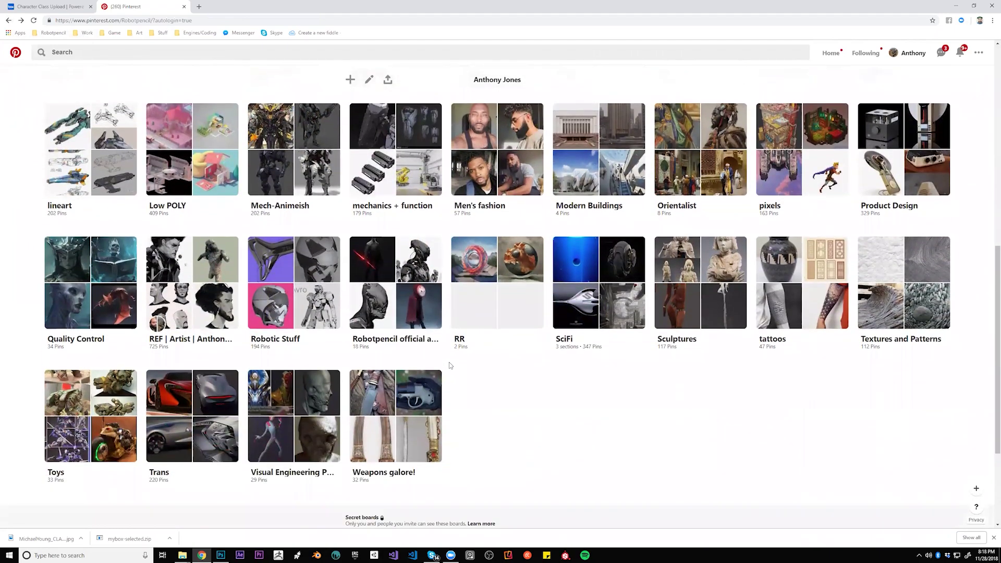
pyautogui.scroll(5, 451, 365)
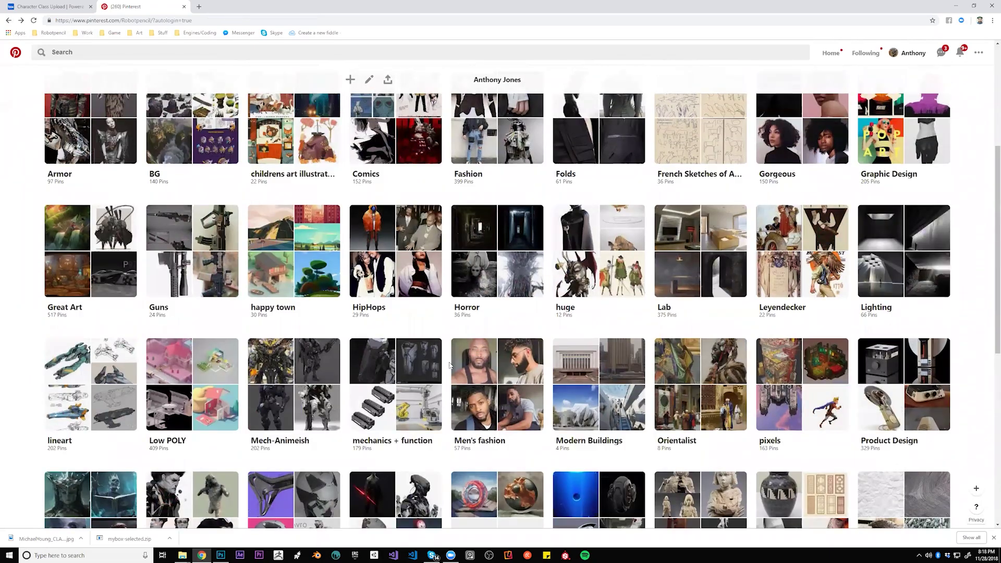
pyautogui.scroll(3, 449, 366)
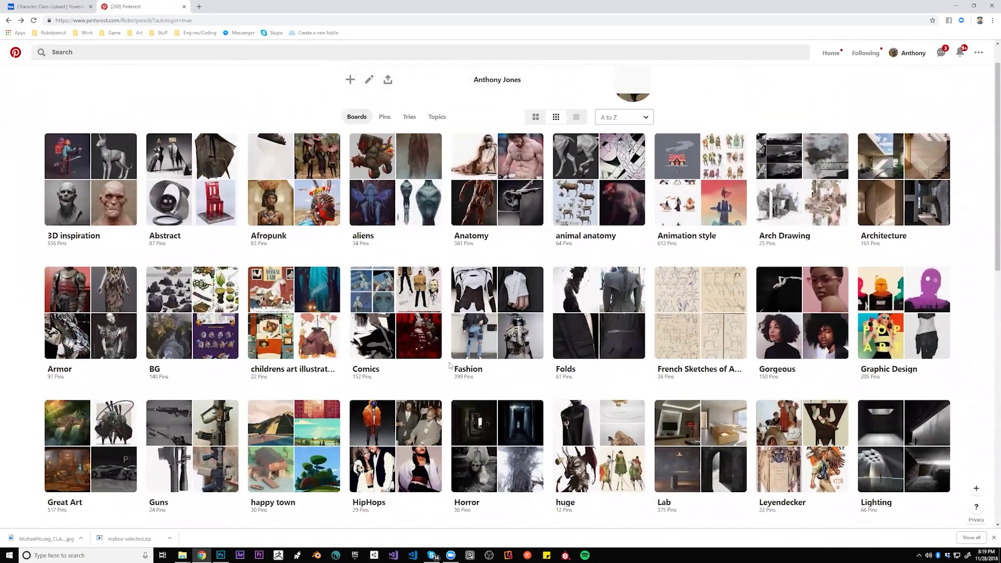
pyautogui.scroll(-4, 450, 365)
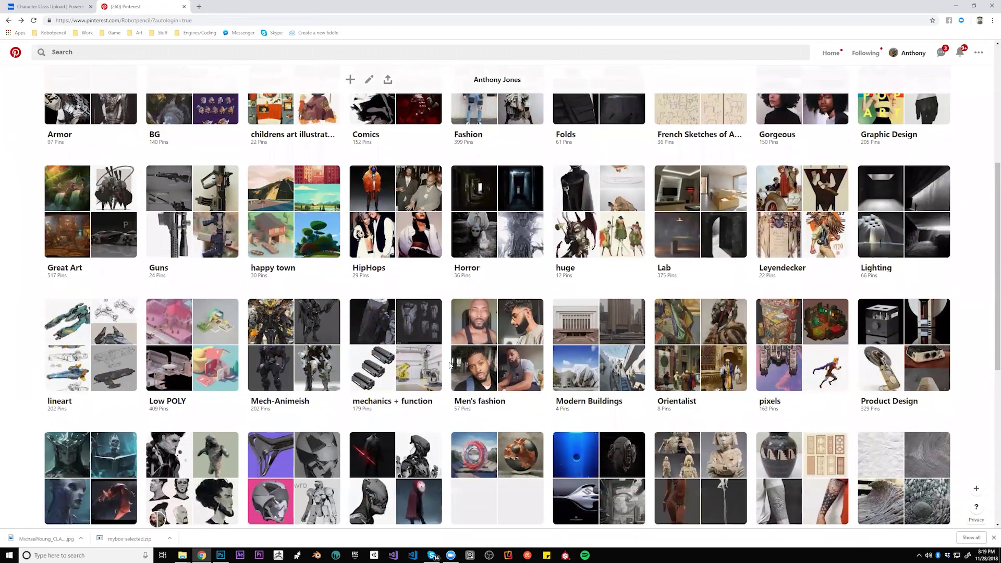
pyautogui.scroll(-2, 449, 366)
pyautogui.click(904, 308)
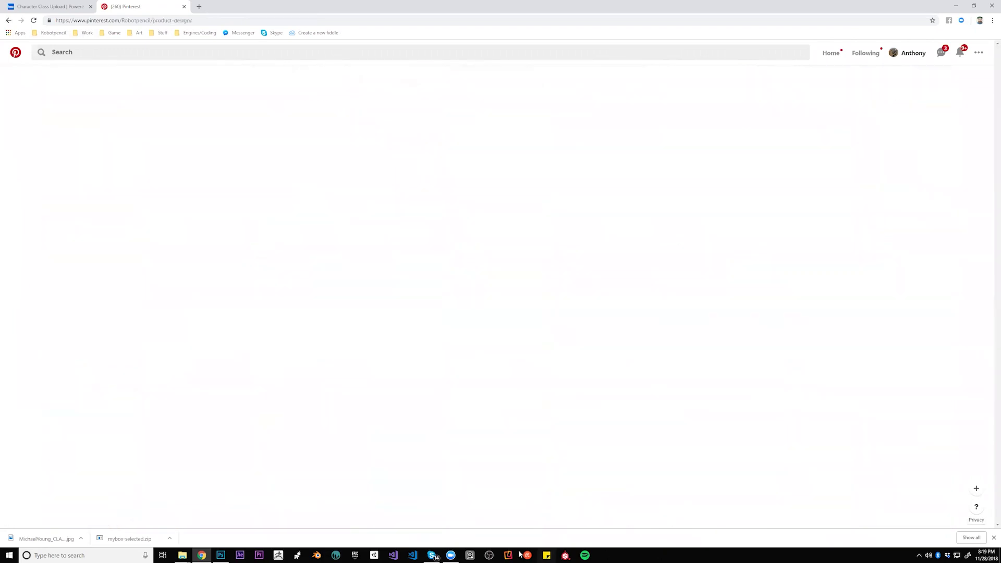
# Find the dark Shoulder Bike pin in the Product Design board, view its full image and go back to the board.
pyautogui.scroll(-3, 409, 251)
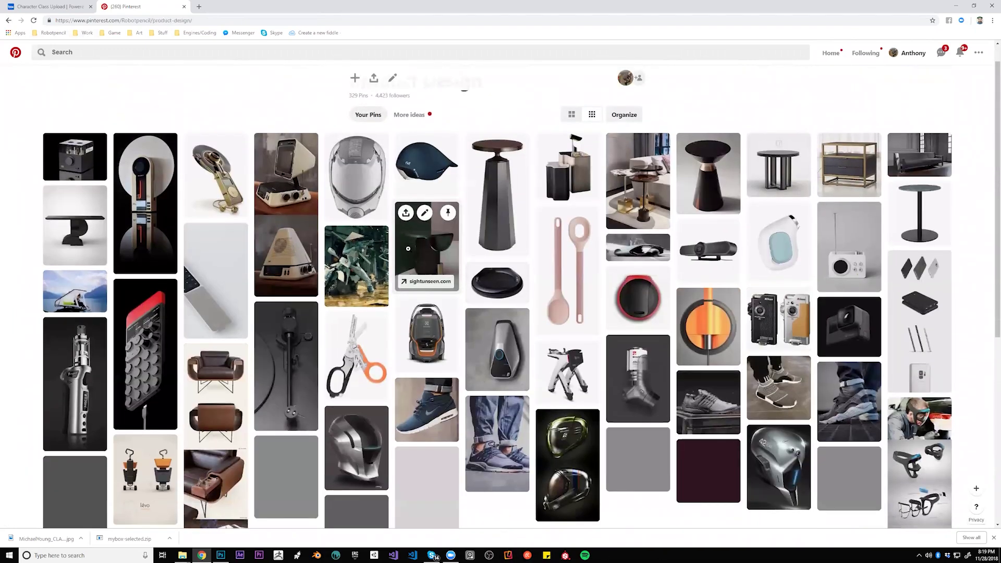
pyautogui.scroll(-5, 409, 249)
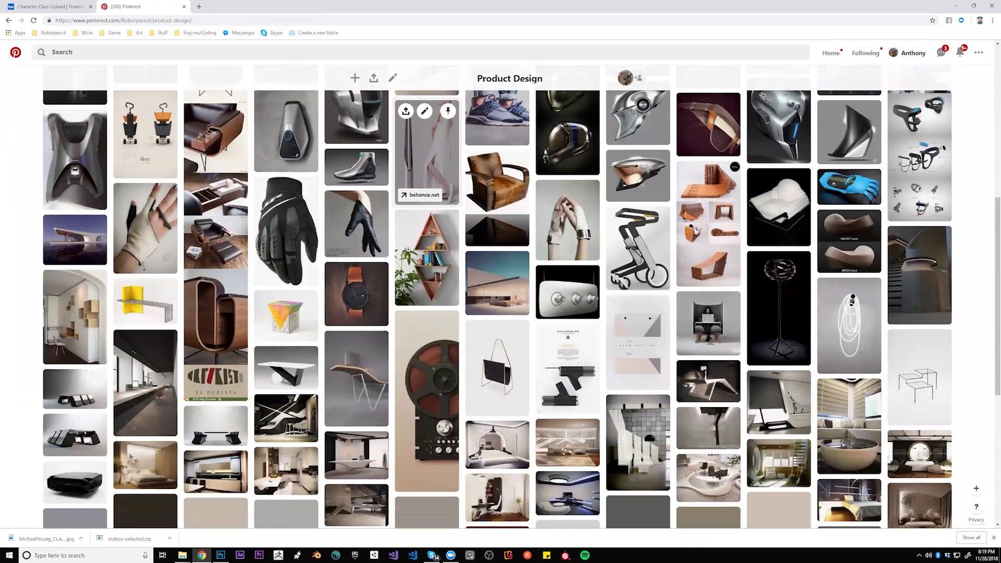
pyautogui.scroll(-10, 409, 249)
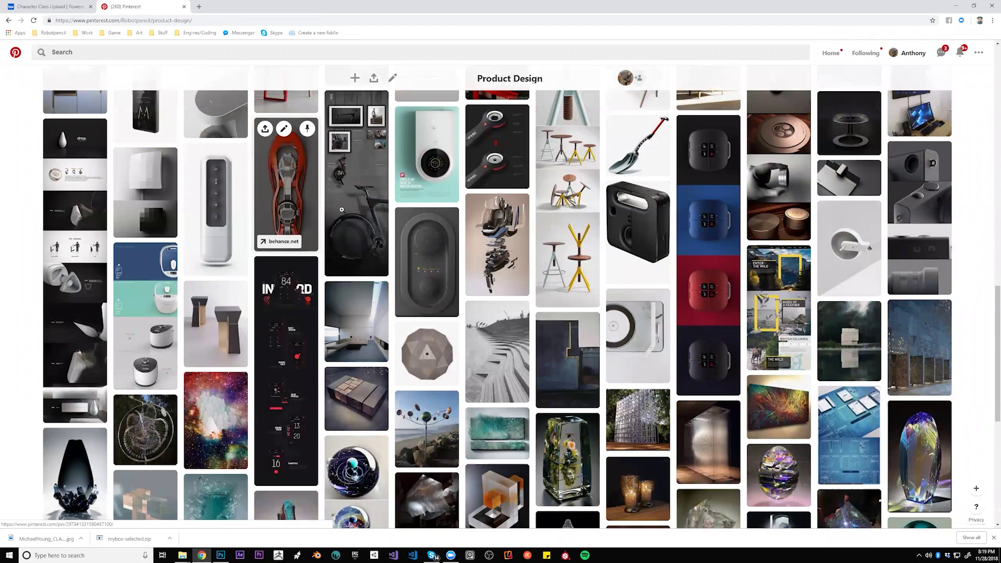
pyautogui.click(348, 210)
pyautogui.scroll(-2, 431, 305)
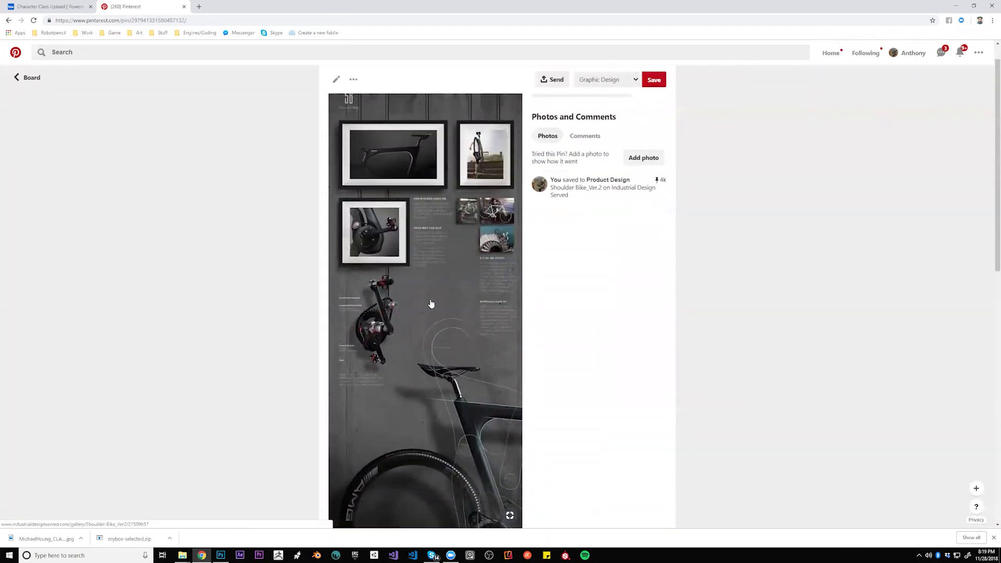
pyautogui.scroll(-2, 432, 304)
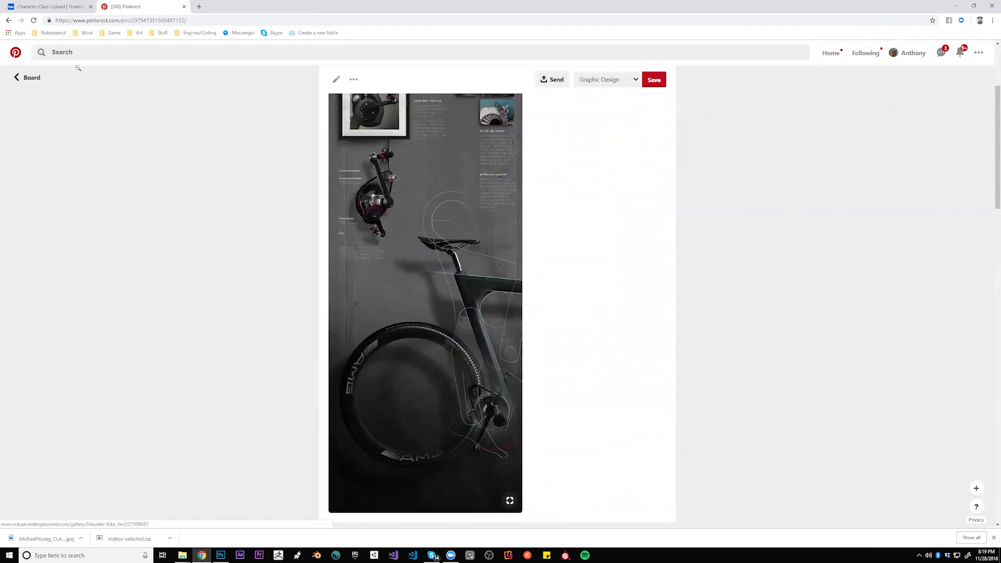
pyautogui.click(7, 21)
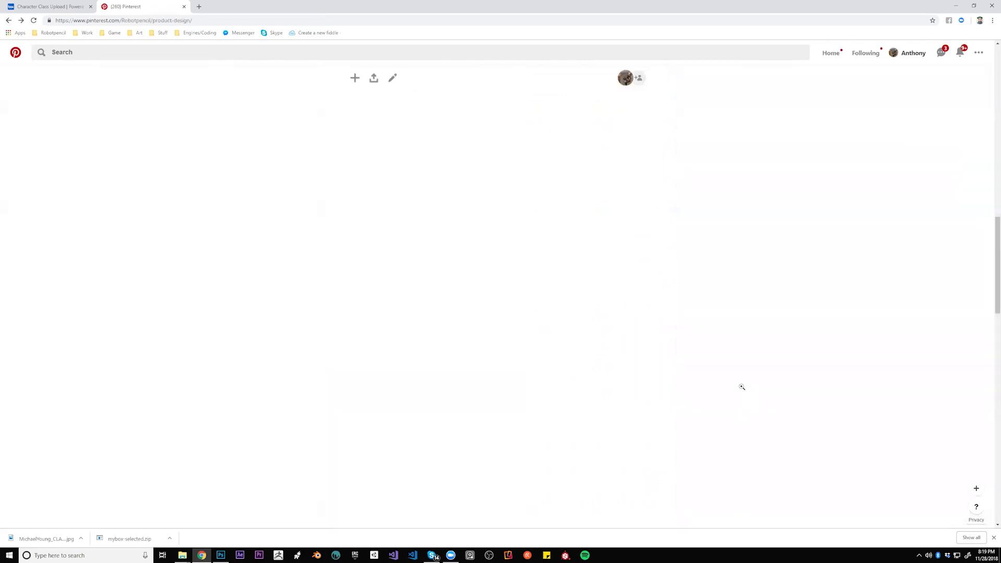
# Examine the shapes and materials of the glass sculptures, furniture, shoes, watches and prosthetics through the rest of the Product Design board.
pyautogui.scroll(-3, 742, 387)
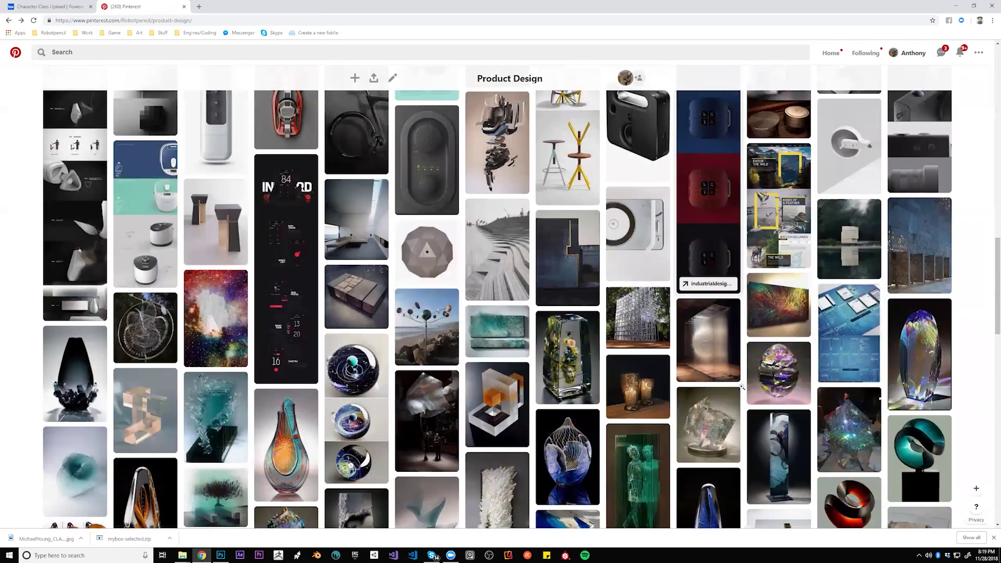
pyautogui.scroll(-7, 743, 387)
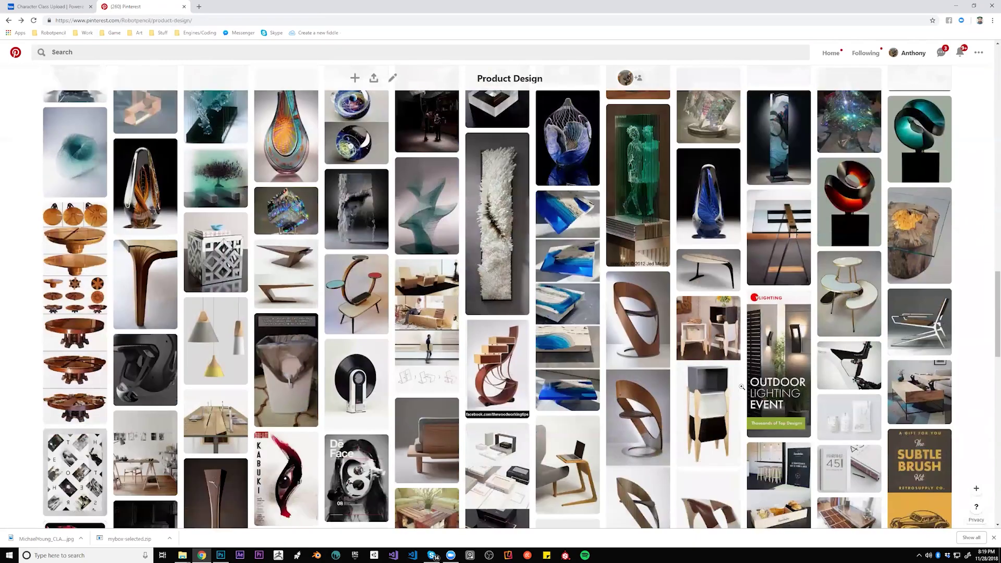
pyautogui.scroll(-4, 742, 387)
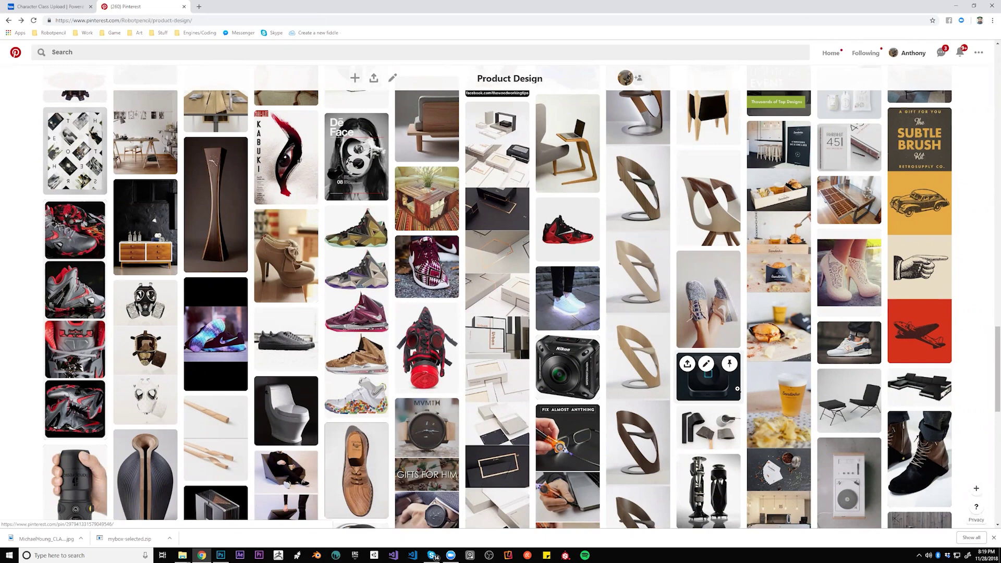
pyautogui.scroll(-2, 737, 389)
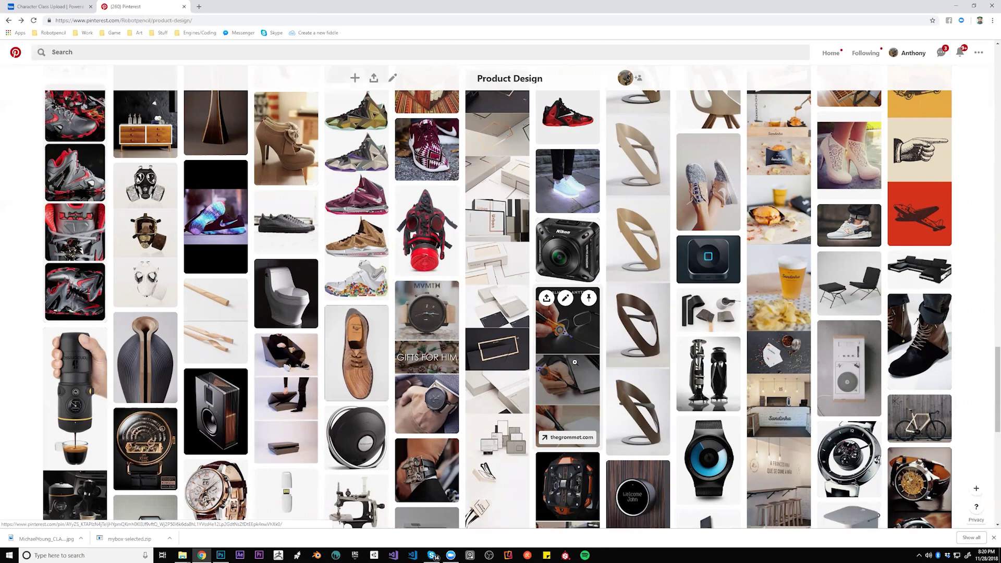
pyautogui.scroll(-2, 575, 362)
pyautogui.scroll(-2, 574, 362)
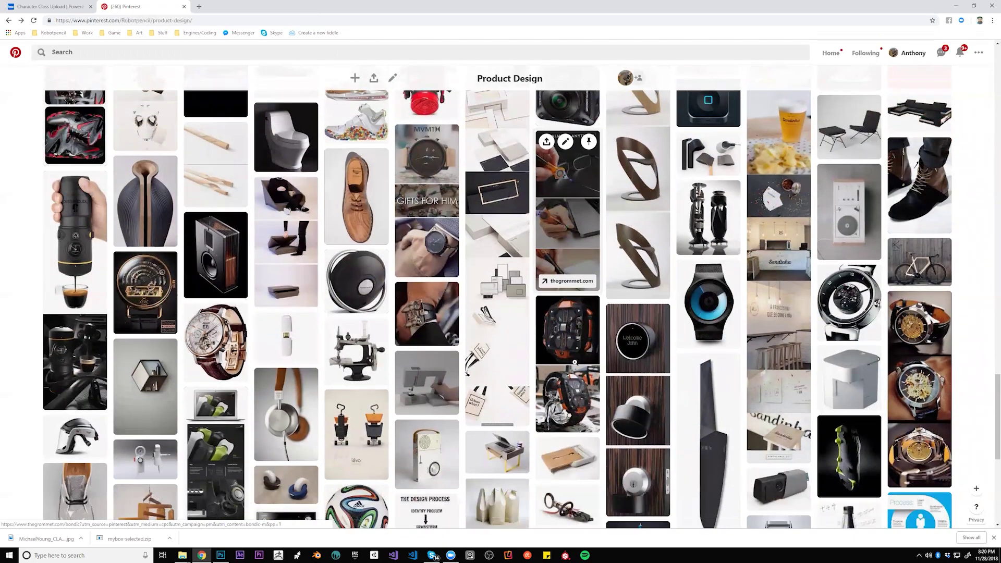
pyautogui.scroll(-2, 575, 362)
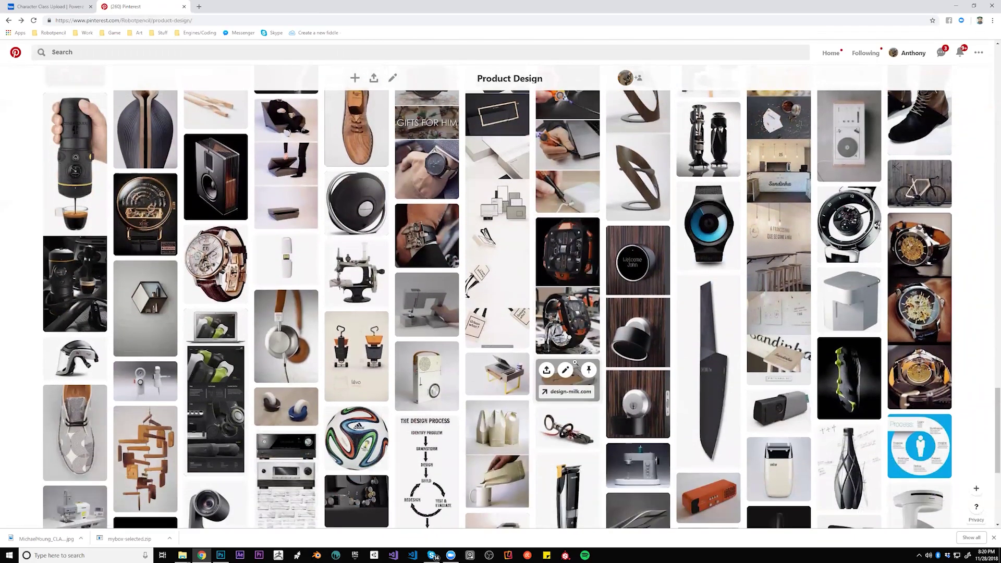
pyautogui.scroll(-2, 575, 362)
pyautogui.scroll(-1, 575, 362)
pyautogui.scroll(-3, 575, 362)
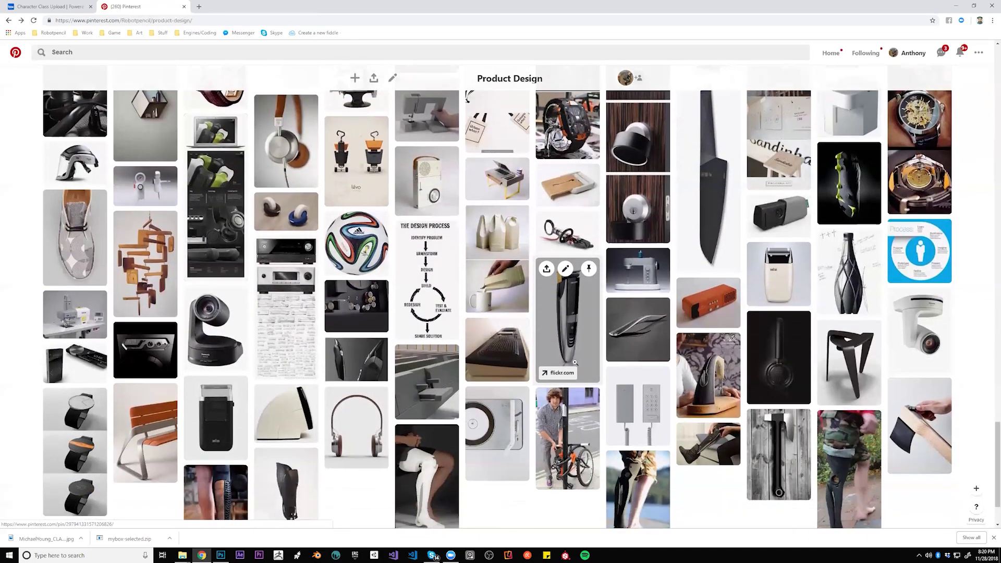
pyautogui.scroll(-1, 575, 362)
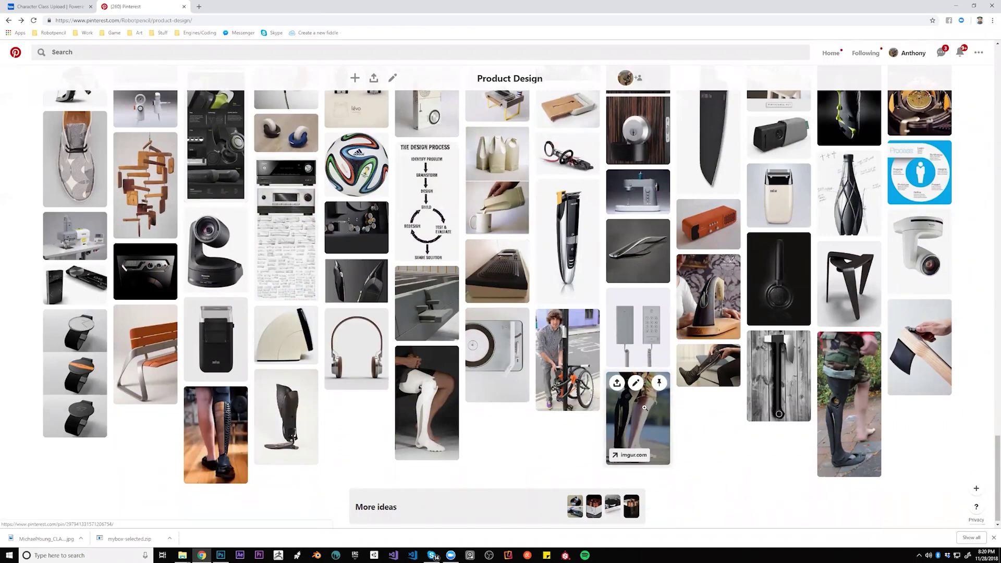
pyautogui.scroll(4, 645, 408)
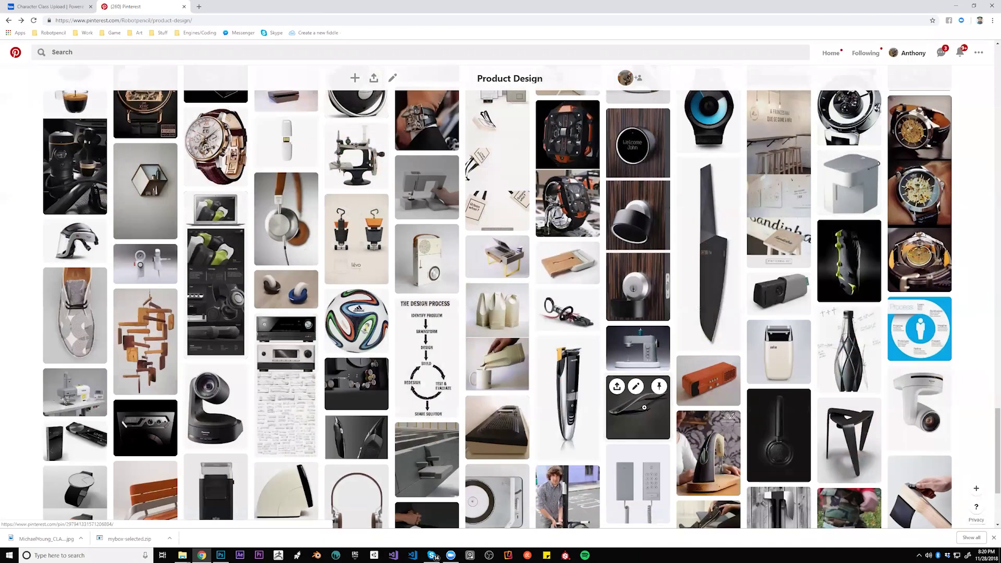
# Return to the board list and open the Abstract board to view its first pins.
pyautogui.click(8, 21)
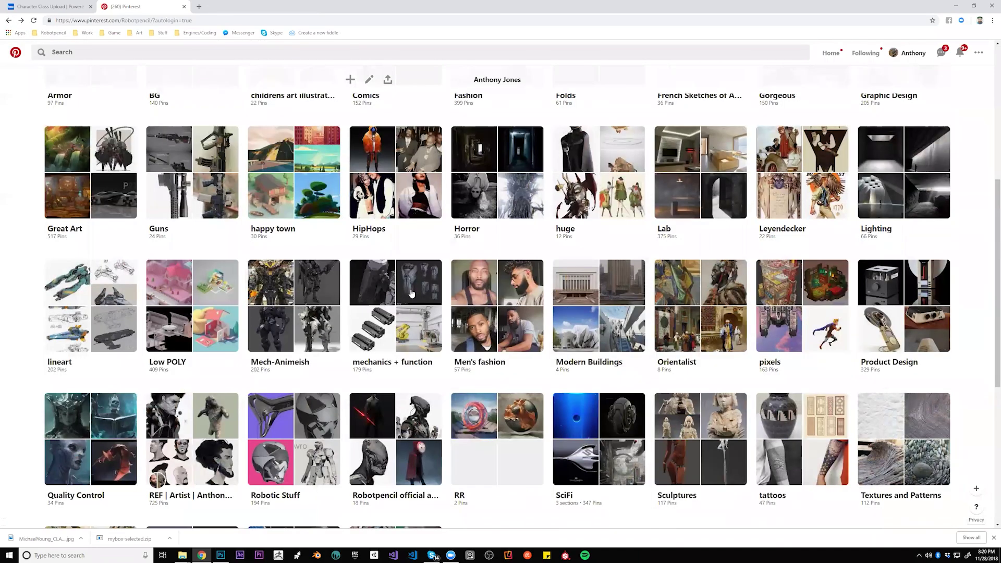
pyautogui.scroll(5, 300, 259)
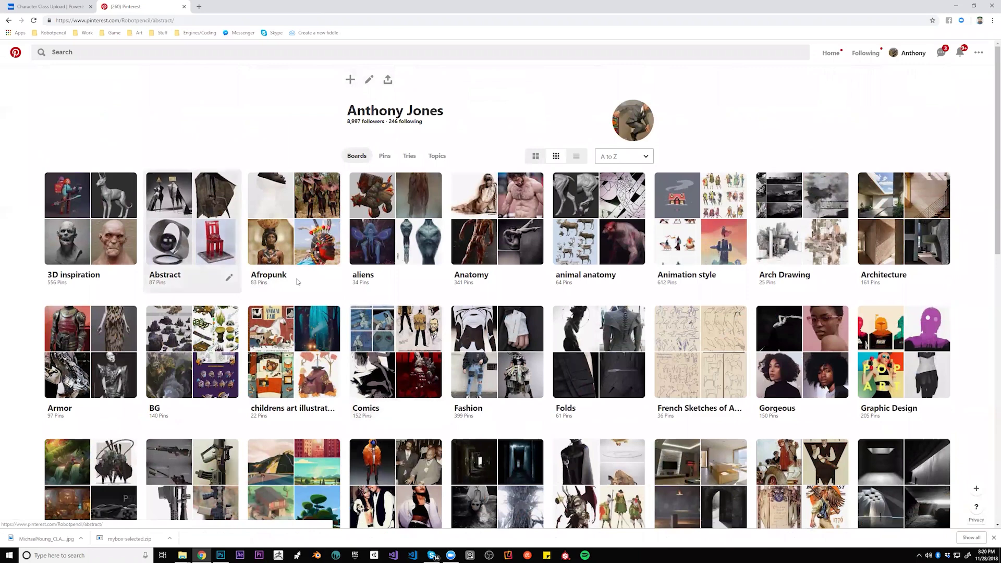
pyautogui.click(187, 220)
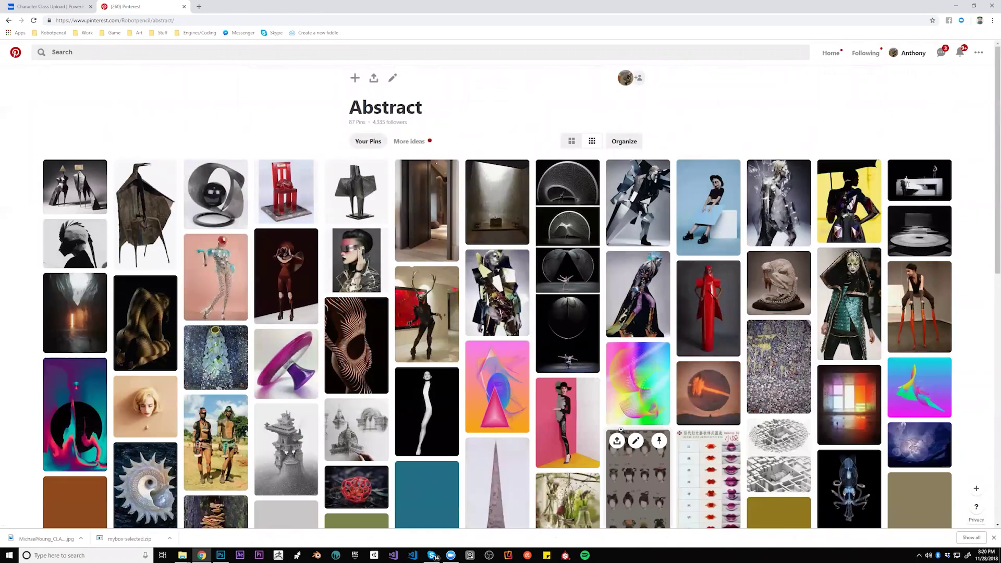
pyautogui.scroll(-1, 350, 292)
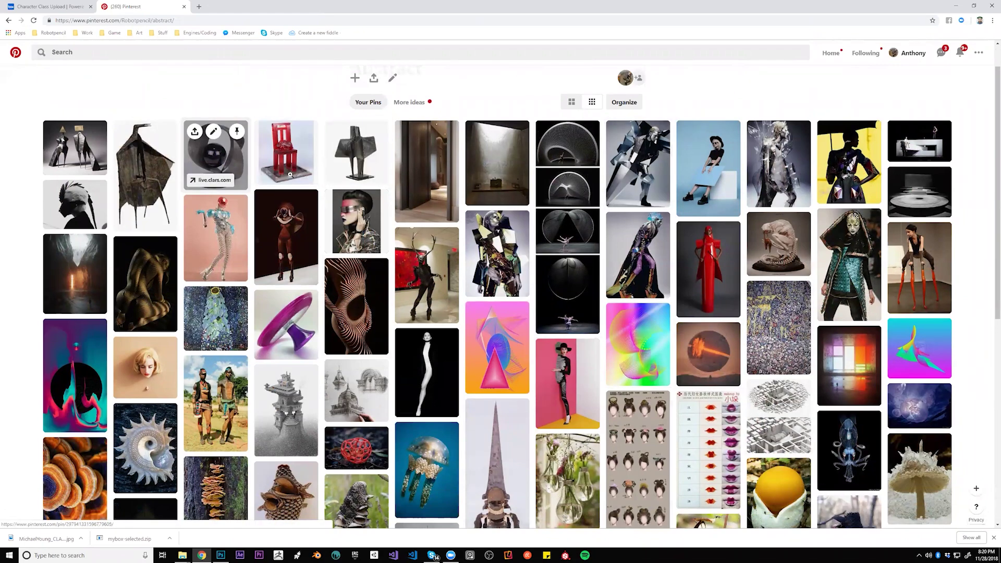
# Open the pin of the glossy red sculptural dress in the Abstract board and view it.
pyautogui.click(735, 269)
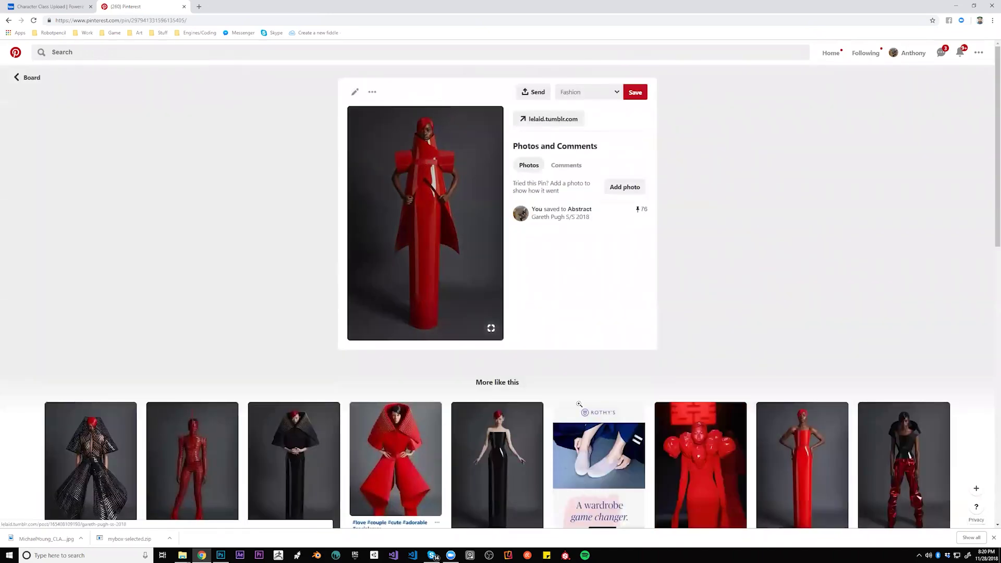
pyautogui.moveTo(579, 404)
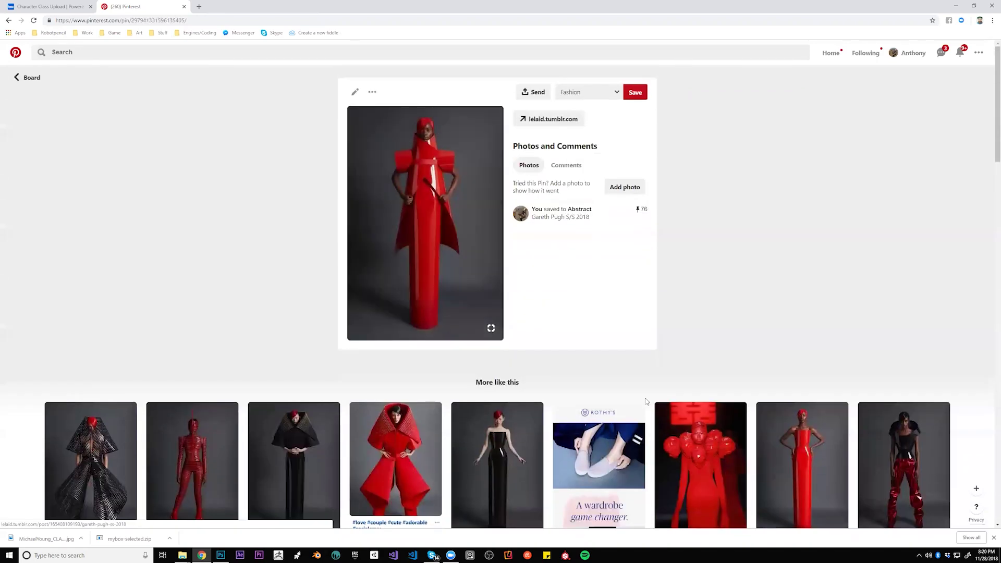
# Switch to Photoshop and cover the canvas with a new layer filled in near-black, ready for painting.
pyautogui.hotkey('alt', 'Tab')
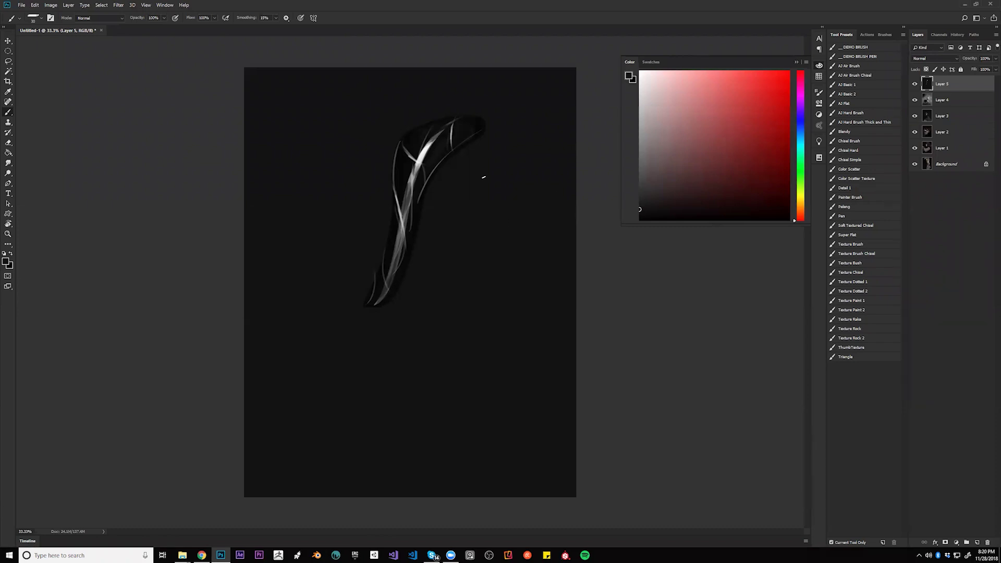
pyautogui.press('g')
pyautogui.hotkey('alt', 'shift', 'w')
pyautogui.hotkey('ctrl', 'alt', 'shift', 'n')
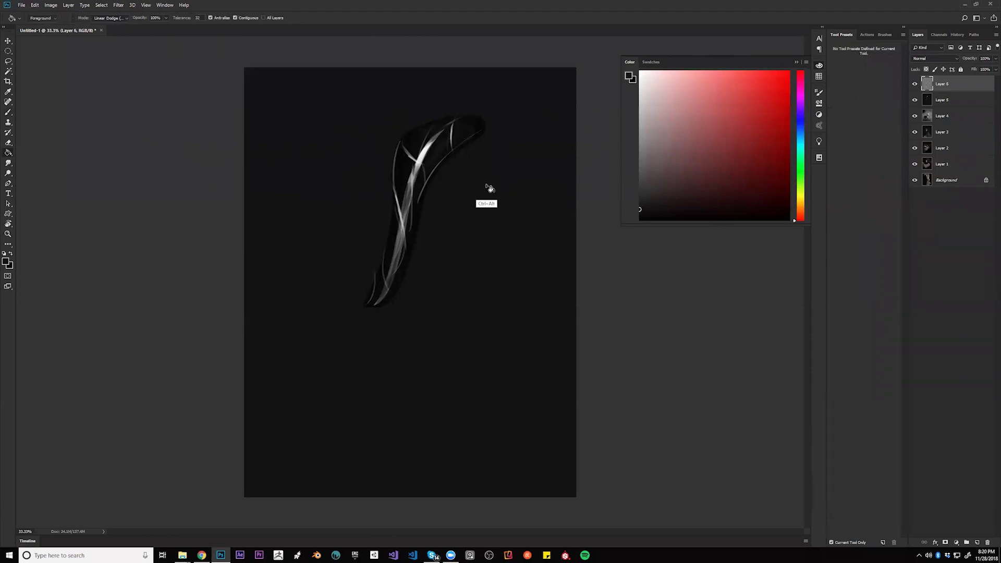
pyautogui.click(490, 187)
pyautogui.press('b')
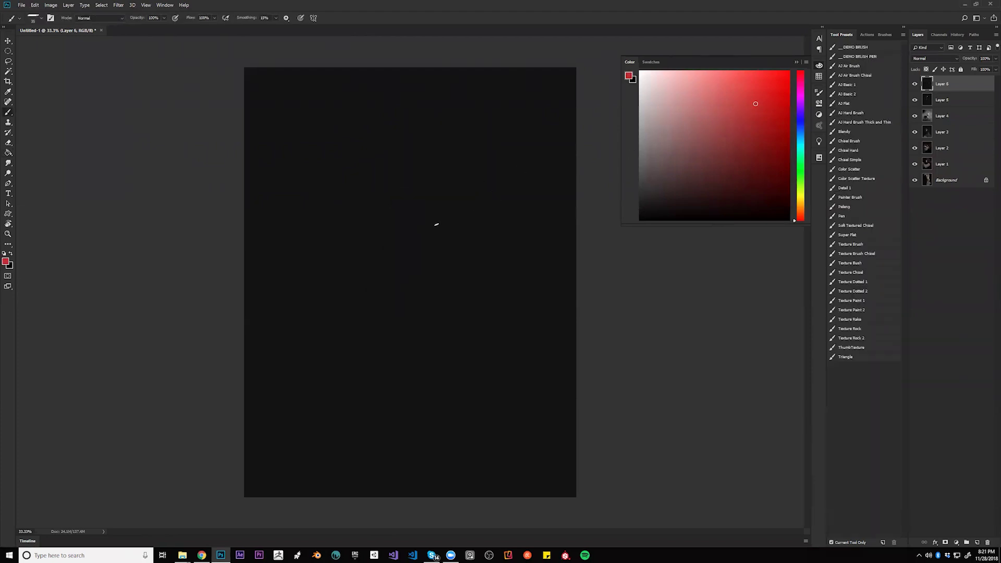
# Paint a long, flaring panel of a coat in saturated red on one side using a much larger brush.
pyautogui.moveTo(775, 136); pyautogui.dragTo(789, 118)
pyautogui.press(']')
pyautogui.press(']')
pyautogui.press(']')
pyautogui.press(']')
pyautogui.press(']')
pyautogui.press(']')
pyautogui.press(']')
pyautogui.press(']')
pyautogui.press(']')
pyautogui.press(']')
pyautogui.moveTo(400, 146); pyautogui.dragTo(352, 355)
pyautogui.hotkey('ctrl', 'z')
pyautogui.moveTo(401, 157)
pyautogui.mouseDown()
pyautogui.moveTo(321, 380)
pyautogui.moveTo(347, 358)
pyautogui.moveTo(401, 354)
pyautogui.moveTo(400, 175)
pyautogui.moveTo(384, 328)
pyautogui.moveTo(393, 260)
pyautogui.moveTo(366, 340)
pyautogui.moveTo(415, 148)
pyautogui.moveTo(428, 176)
pyautogui.moveTo(419, 225)
pyautogui.moveTo(422, 153)
pyautogui.moveTo(419, 249)
pyautogui.mouseUp()
# Paint the matching flared red coat panel on the other side, blending in darker red.
pyautogui.moveTo(467, 368)
pyautogui.mouseDown()
pyautogui.moveTo(415, 157)
pyautogui.moveTo(485, 358)
pyautogui.moveTo(434, 245)
pyautogui.moveTo(461, 324)
pyautogui.mouseUp()
pyautogui.moveTo(420, 232)
pyautogui.mouseDown()
pyautogui.moveTo(456, 365)
pyautogui.moveTo(422, 229)
pyautogui.moveTo(445, 353)
pyautogui.moveTo(492, 403)
pyautogui.mouseUp()
pyautogui.moveTo(445, 290); pyautogui.dragTo(473, 355)
pyautogui.moveTo(417, 188); pyautogui.dragTo(442, 265)
pyautogui.keyDown('alt'); pyautogui.click(437, 224); pyautogui.keyUp('alt')
pyautogui.moveTo(427, 222); pyautogui.dragTo(452, 336)
pyautogui.moveTo(443, 293); pyautogui.dragTo(476, 351)
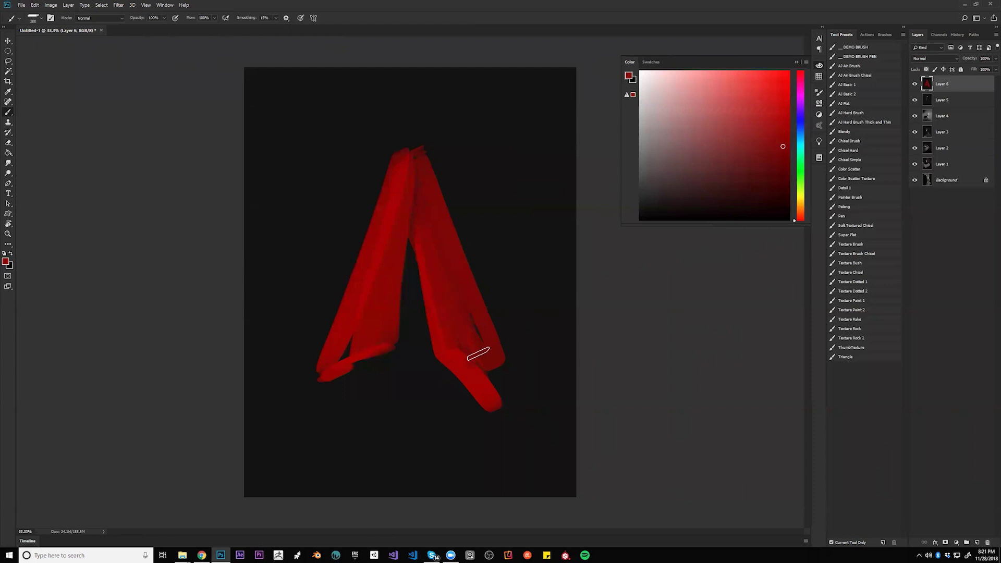
# Paint a white highlight stripe down the length of each red coat panel with a smaller brush.
pyautogui.press('[')
pyautogui.press('[')
pyautogui.press('x')
pyautogui.moveTo(401, 162); pyautogui.dragTo(355, 352)
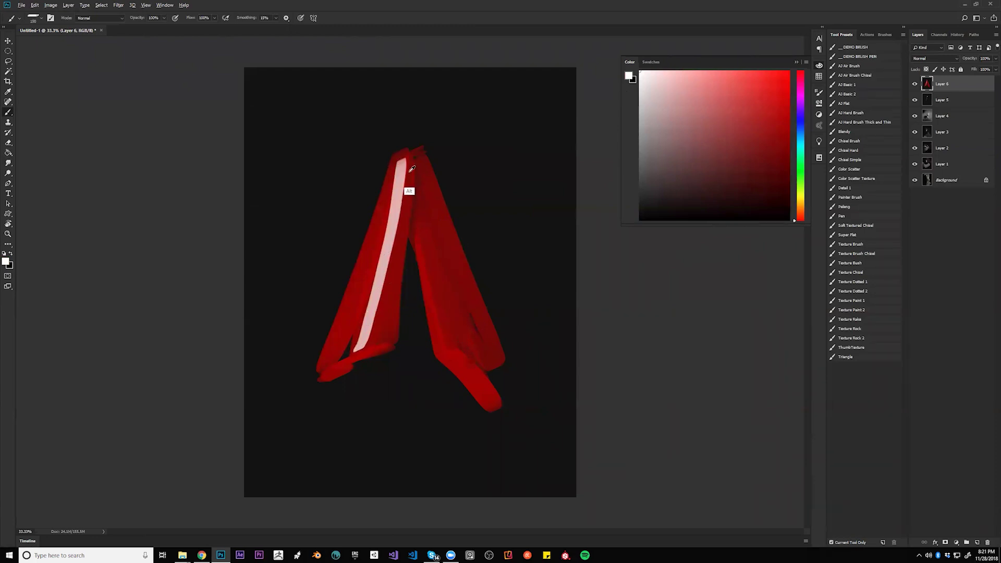
pyautogui.moveTo(417, 166); pyautogui.dragTo(470, 367)
pyautogui.press('x')
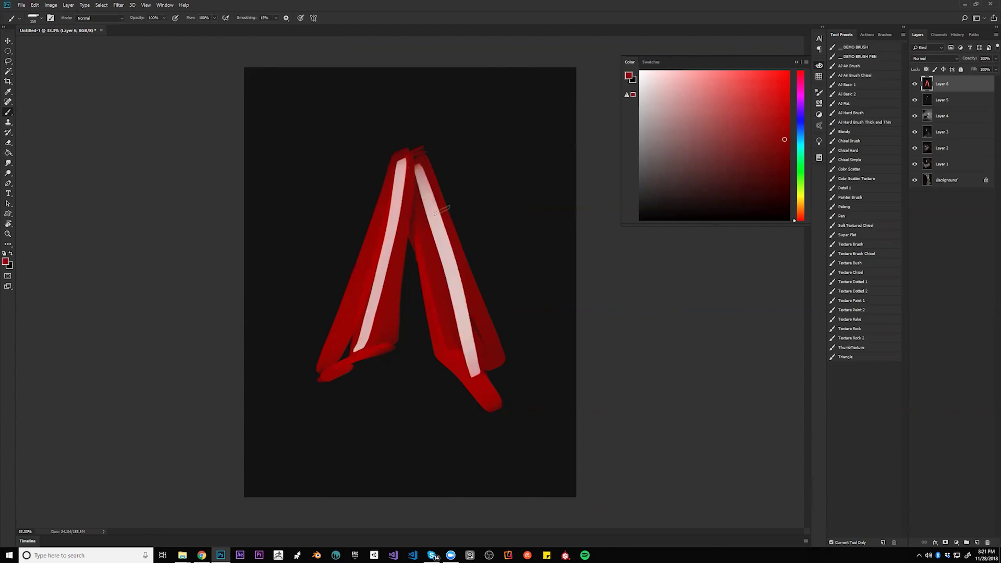
# Narrow the highlight stripe on the right coat panel by painting sampled dark red over its outer edge.
pyautogui.keyDown('alt'); pyautogui.click(451, 224); pyautogui.keyUp('alt')
pyautogui.press('[')
pyautogui.press('[')
pyautogui.moveTo(425, 170); pyautogui.dragTo(476, 328)
pyautogui.moveTo(435, 209); pyautogui.dragTo(482, 348)
# Paint clusters of rounded red puffs across both shoulders above the coat panels.
pyautogui.keyDown('alt'); pyautogui.click(400, 154); pyautogui.keyUp('alt')
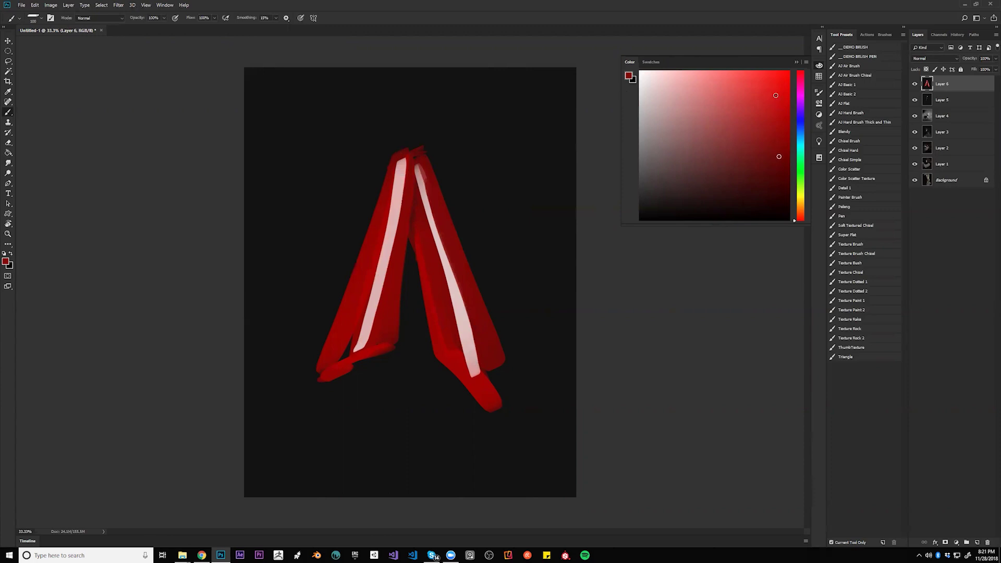
pyautogui.moveTo(375, 159)
pyautogui.mouseDown()
pyautogui.moveTo(383, 135)
pyautogui.moveTo(365, 160)
pyautogui.moveTo(355, 150)
pyautogui.moveTo(359, 165)
pyautogui.mouseUp()
pyautogui.hotkey('ctrl', 'z')
pyautogui.keyDown('alt'); pyautogui.click(384, 208); pyautogui.keyUp('alt')
pyautogui.moveTo(394, 137); pyautogui.dragTo(403, 156)
pyautogui.moveTo(399, 119)
pyautogui.mouseDown()
pyautogui.moveTo(401, 142)
pyautogui.moveTo(396, 123)
pyautogui.moveTo(438, 142)
pyautogui.moveTo(424, 148)
pyautogui.moveTo(451, 161)
pyautogui.mouseUp()
pyautogui.moveTo(442, 161); pyautogui.dragTo(450, 166)
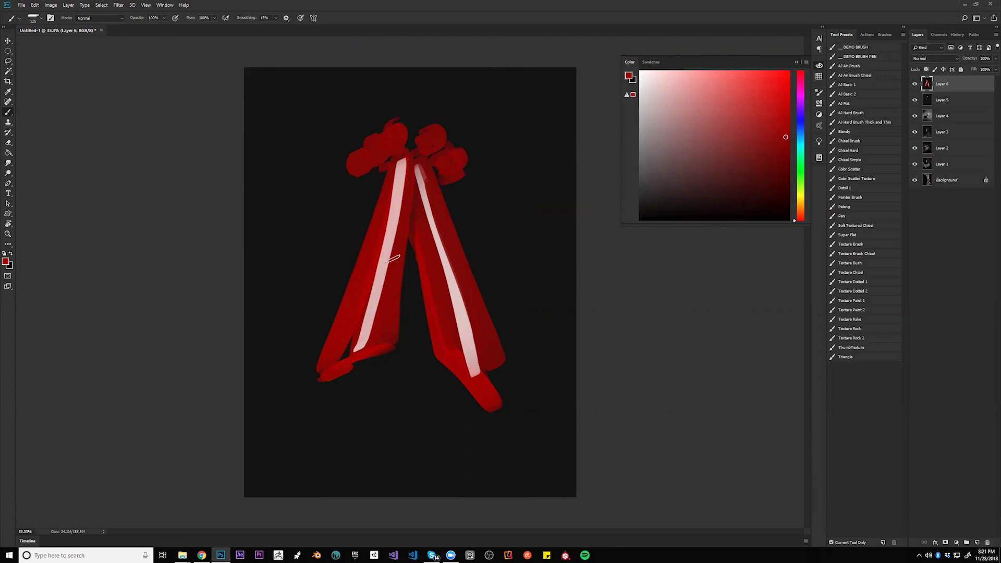
# Block in the figure's left-hand arm in black, hanging from the shoulder beside the coat.
pyautogui.press('d')
pyautogui.moveTo(376, 173)
pyautogui.mouseDown()
pyautogui.moveTo(316, 294)
pyautogui.moveTo(372, 177)
pyautogui.moveTo(314, 288)
pyautogui.moveTo(377, 187)
pyautogui.moveTo(342, 248)
pyautogui.mouseUp()
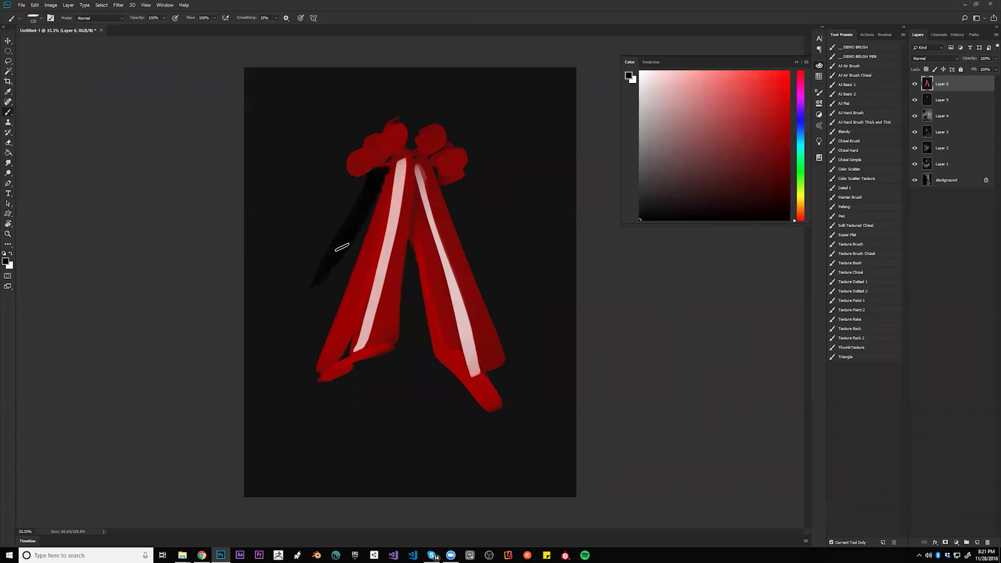
pyautogui.moveTo(307, 277)
pyautogui.mouseDown()
pyautogui.moveTo(310, 308)
pyautogui.moveTo(315, 301)
pyautogui.moveTo(279, 406)
pyautogui.moveTo(407, 256)
pyautogui.moveTo(403, 275)
pyautogui.moveTo(405, 240)
pyautogui.moveTo(404, 341)
pyautogui.moveTo(359, 369)
pyautogui.moveTo(377, 396)
pyautogui.moveTo(371, 363)
pyautogui.moveTo(376, 444)
pyautogui.moveTo(381, 361)
pyautogui.moveTo(386, 452)
pyautogui.moveTo(382, 370)
pyautogui.moveTo(398, 355)
pyautogui.moveTo(376, 363)
pyautogui.moveTo(396, 355)
pyautogui.mouseUp()
# Block in the figure's torso gap and two long legs in black beneath the coat.
pyautogui.press(']')
pyautogui.moveTo(412, 255); pyautogui.dragTo(416, 354)
pyautogui.moveTo(435, 403)
pyautogui.mouseDown()
pyautogui.moveTo(452, 509)
pyautogui.moveTo(424, 353)
pyautogui.moveTo(445, 384)
pyautogui.moveTo(444, 482)
pyautogui.mouseUp()
pyautogui.moveTo(401, 350); pyautogui.dragTo(456, 512)
pyautogui.moveTo(445, 371); pyautogui.dragTo(466, 500)
pyautogui.moveTo(390, 457)
pyautogui.mouseDown()
pyautogui.moveTo(407, 495)
pyautogui.moveTo(394, 486)
pyautogui.moveTo(391, 361)
pyautogui.moveTo(355, 245)
pyautogui.moveTo(417, 361)
pyautogui.moveTo(387, 362)
pyautogui.moveTo(398, 366)
pyautogui.moveTo(420, 429)
pyautogui.moveTo(410, 347)
pyautogui.moveTo(440, 478)
pyautogui.moveTo(414, 356)
pyautogui.moveTo(429, 397)
pyautogui.moveTo(417, 438)
pyautogui.mouseUp()
pyautogui.keyDown('alt'); pyautogui.click(406, 417); pyautogui.keyUp('alt')
pyautogui.moveTo(443, 506)
pyautogui.mouseDown()
pyautogui.moveTo(421, 443)
pyautogui.moveTo(405, 477)
pyautogui.moveTo(396, 465)
pyautogui.moveTo(393, 496)
pyautogui.moveTo(400, 410)
pyautogui.mouseUp()
# Add a curved red strap at the left shoulder, pink highlights on the puffs and a darker red puff beside them.
pyautogui.keyDown('alt'); pyautogui.click(380, 219); pyautogui.keyUp('alt')
pyautogui.moveTo(372, 231); pyautogui.dragTo(354, 163)
pyautogui.keyDown('alt'); pyautogui.click(398, 221); pyautogui.keyUp('alt')
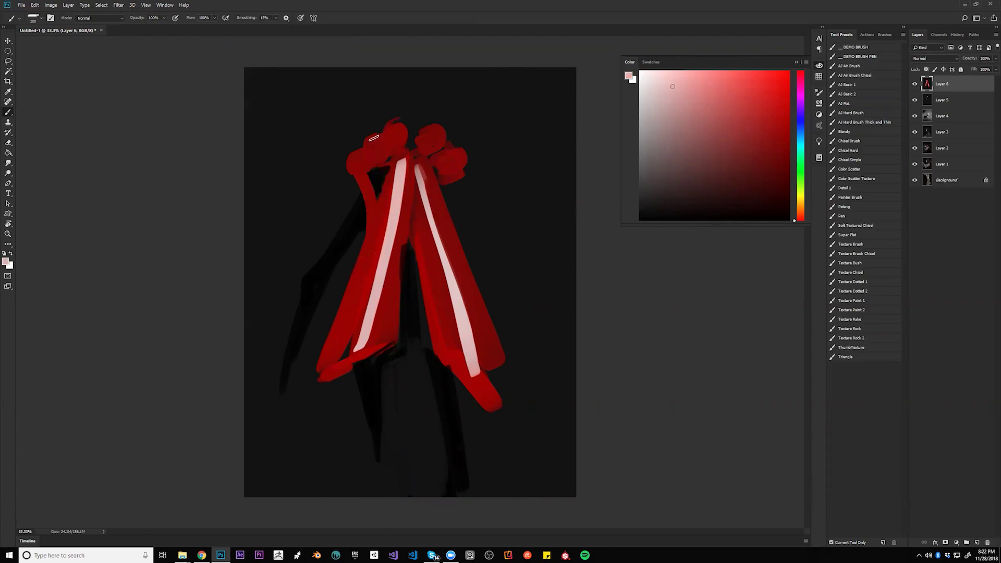
pyautogui.moveTo(373, 137); pyautogui.dragTo(383, 137)
pyautogui.press('[')
pyautogui.keyDown('alt'); pyautogui.click(354, 167); pyautogui.keyUp('alt')
pyautogui.moveTo(348, 175); pyautogui.dragTo(353, 195)
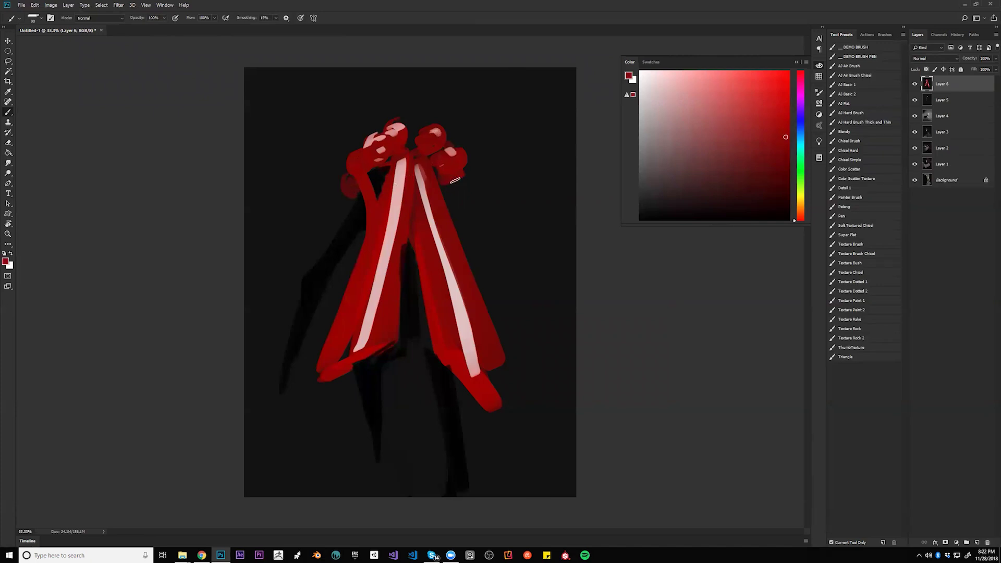
# Paint the right arm and the head silhouette in black and touch up the left forearm.
pyautogui.keyDown('alt'); pyautogui.click(460, 197); pyautogui.keyUp('alt')
pyautogui.moveTo(452, 182)
pyautogui.mouseDown()
pyautogui.moveTo(487, 270)
pyautogui.moveTo(469, 247)
pyautogui.moveTo(504, 331)
pyautogui.moveTo(476, 252)
pyautogui.moveTo(502, 358)
pyautogui.mouseUp()
pyautogui.keyDown('alt'); pyautogui.click(306, 220); pyautogui.keyUp('alt')
pyautogui.moveTo(318, 269)
pyautogui.mouseDown()
pyautogui.moveTo(346, 205)
pyautogui.moveTo(358, 234)
pyautogui.moveTo(330, 280)
pyautogui.moveTo(325, 316)
pyautogui.mouseUp()
pyautogui.keyDown('alt'); pyautogui.click(355, 212); pyautogui.keyUp('alt')
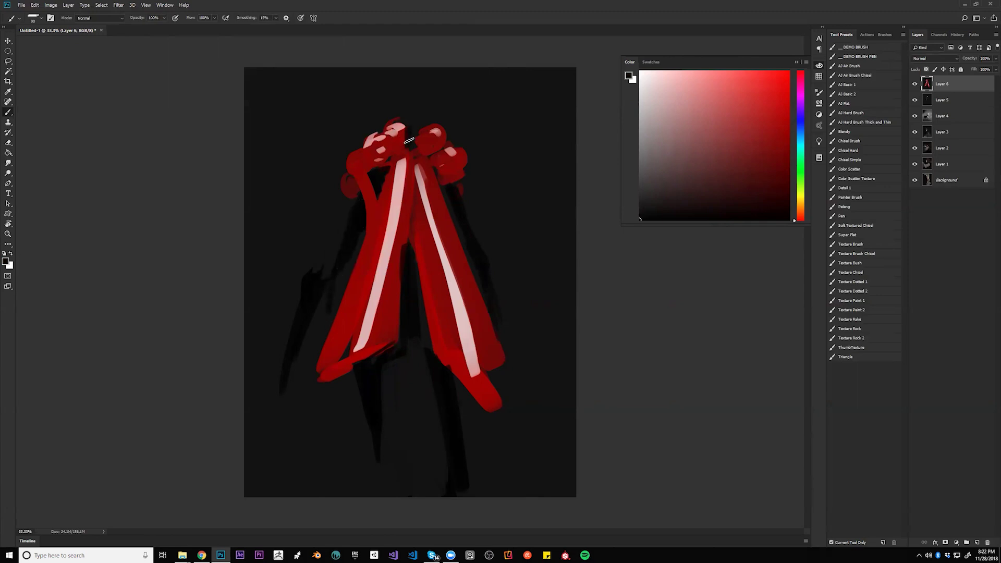
pyautogui.moveTo(400, 119)
pyautogui.mouseDown()
pyautogui.moveTo(426, 116)
pyautogui.moveTo(398, 107)
pyautogui.mouseUp()
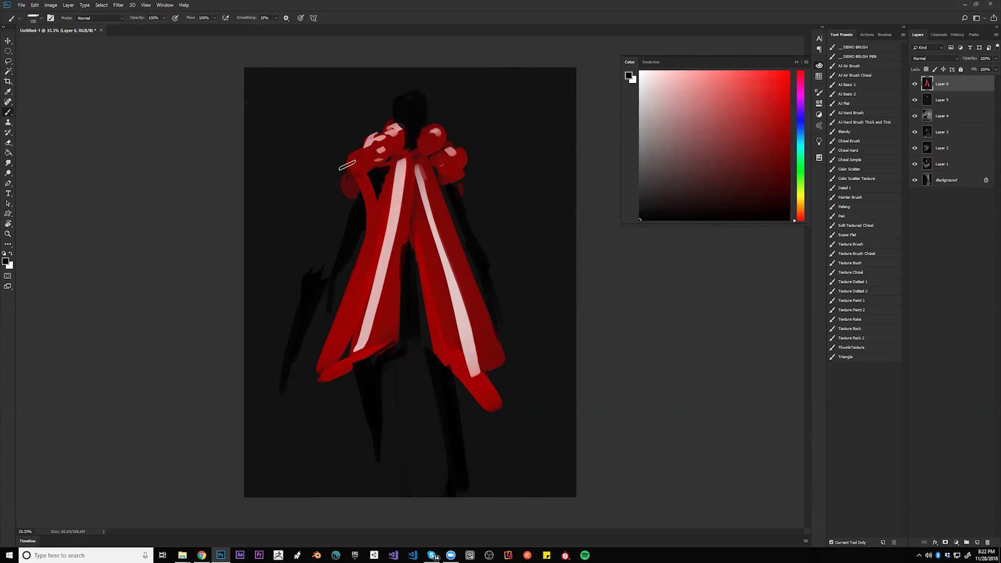
# Repaint the left forearm as a slimmer black shape closer to the coat, covering its old outline with the background colour.
pyautogui.press(']')
pyautogui.press(']')
pyautogui.press(']')
pyautogui.keyDown('alt'); pyautogui.click(306, 268); pyautogui.keyUp('alt')
pyautogui.moveTo(314, 265); pyautogui.dragTo(293, 338)
pyautogui.moveTo(307, 302); pyautogui.dragTo(286, 398)
pyautogui.keyDown('alt'); pyautogui.click(327, 277); pyautogui.keyUp('alt')
pyautogui.moveTo(331, 272)
pyautogui.mouseDown()
pyautogui.moveTo(318, 330)
pyautogui.moveTo(338, 265)
pyautogui.moveTo(295, 413)
pyautogui.mouseUp()
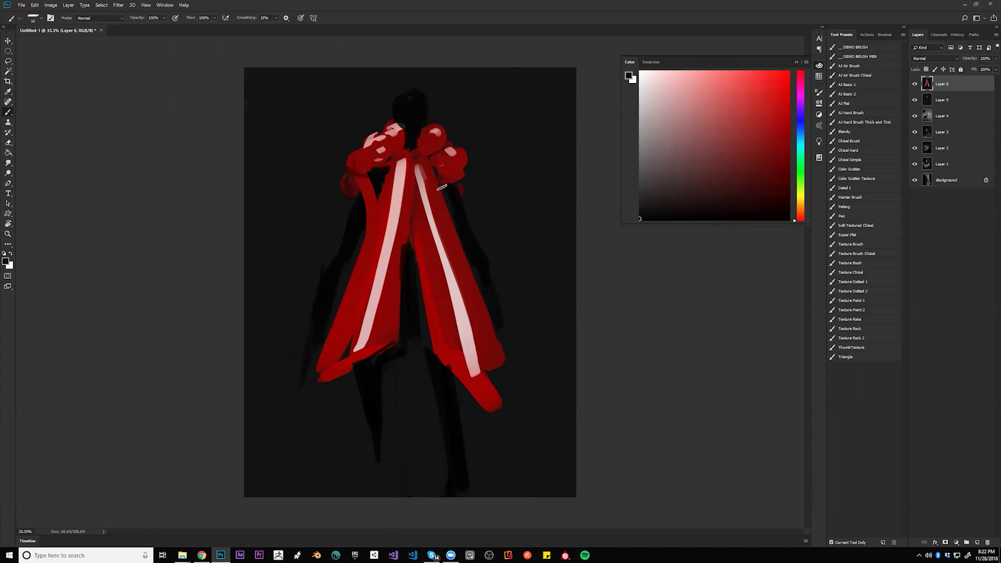
# Add a red strap at the right shoulder, then thin the right panel's highlight and break it with red cuts.
pyautogui.keyDown('alt'); pyautogui.click(383, 180); pyautogui.keyUp('alt')
pyautogui.moveTo(440, 207)
pyautogui.mouseDown()
pyautogui.moveTo(455, 176)
pyautogui.moveTo(445, 205)
pyautogui.mouseUp()
pyautogui.keyDown('alt'); pyautogui.click(420, 204); pyautogui.keyUp('alt')
pyautogui.moveTo(419, 157); pyautogui.dragTo(446, 245)
pyautogui.moveTo(416, 192)
pyautogui.mouseDown()
pyautogui.moveTo(456, 334)
pyautogui.moveTo(456, 305)
pyautogui.moveTo(446, 307)
pyautogui.moveTo(467, 303)
pyautogui.mouseUp()
pyautogui.moveTo(470, 323); pyautogui.dragTo(457, 337)
pyautogui.keyDown('alt'); pyautogui.click(379, 311); pyautogui.keyUp('alt')
pyautogui.moveTo(370, 295); pyautogui.dragTo(384, 282)
pyautogui.hotkey('ctrl', 'alt', 'z')
pyautogui.hotkey('ctrl', 'alt', 'z')
# Deepen the left panel's inner edge with dark red and paint a short red strap connecting the two panels.
pyautogui.keyDown('alt'); pyautogui.click(396, 297); pyautogui.keyUp('alt')
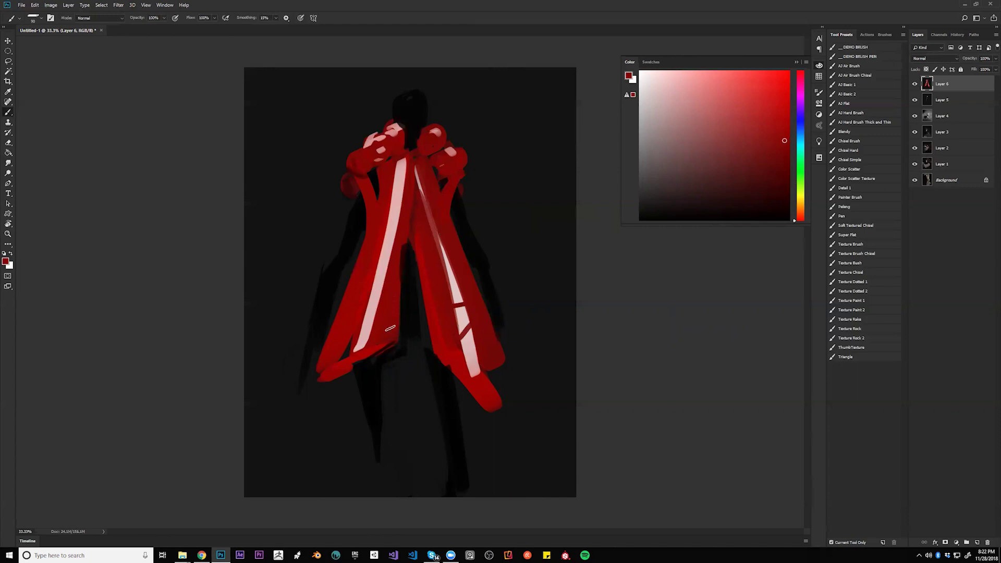
pyautogui.moveTo(403, 229); pyautogui.dragTo(395, 323)
pyautogui.moveTo(404, 267); pyautogui.dragTo(432, 292)
# Shade the underside of the left panel's hem in black with a larger brush.
pyautogui.press('d')
pyautogui.press(']')
pyautogui.press(']')
pyautogui.press(']')
pyautogui.press(']')
pyautogui.press(']')
pyautogui.moveTo(360, 363)
pyautogui.mouseDown()
pyautogui.moveTo(325, 382)
pyautogui.moveTo(359, 366)
pyautogui.mouseUp()
pyautogui.press('[')
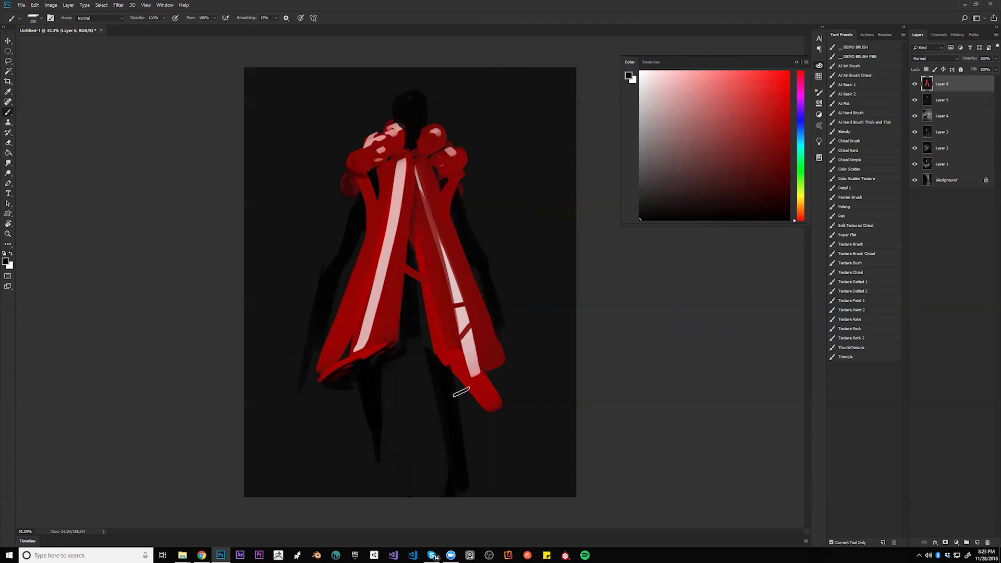
# Reshape the lower tip of the right coat panel with sampled reds so it widens into a fuller hem.
pyautogui.press('alt')
pyautogui.keyDown('alt'); pyautogui.click(483, 391); pyautogui.keyUp('alt')
pyautogui.keyDown('alt'); pyautogui.click(487, 344); pyautogui.keyUp('alt')
pyautogui.moveTo(493, 391); pyautogui.dragTo(483, 351)
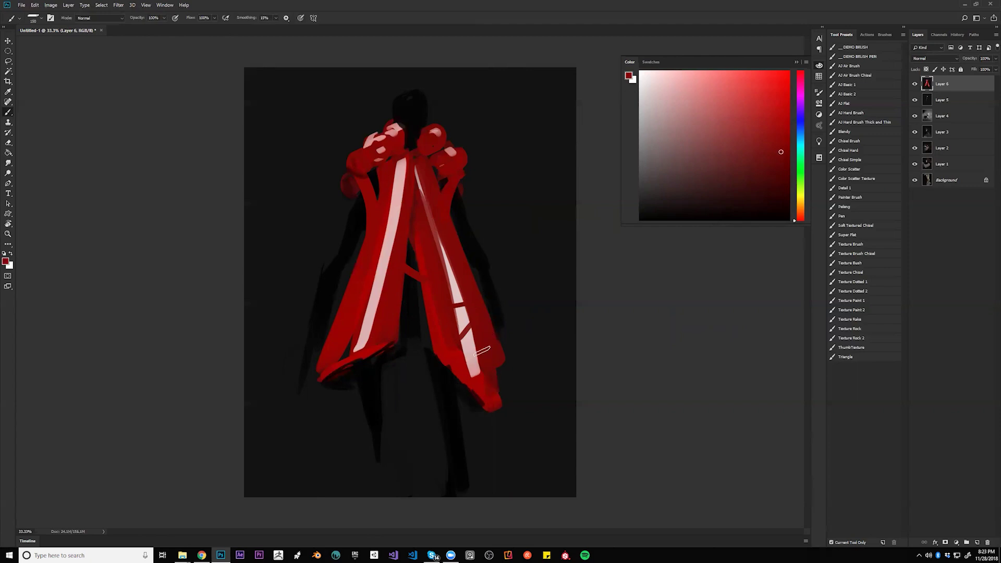
pyautogui.moveTo(501, 396); pyautogui.dragTo(498, 353)
# Paint the coat's dark back lining between the legs and a black notch at the chest.
pyautogui.keyDown('alt'); pyautogui.click(382, 388); pyautogui.keyUp('alt')
pyautogui.moveTo(405, 349); pyautogui.dragTo(418, 402)
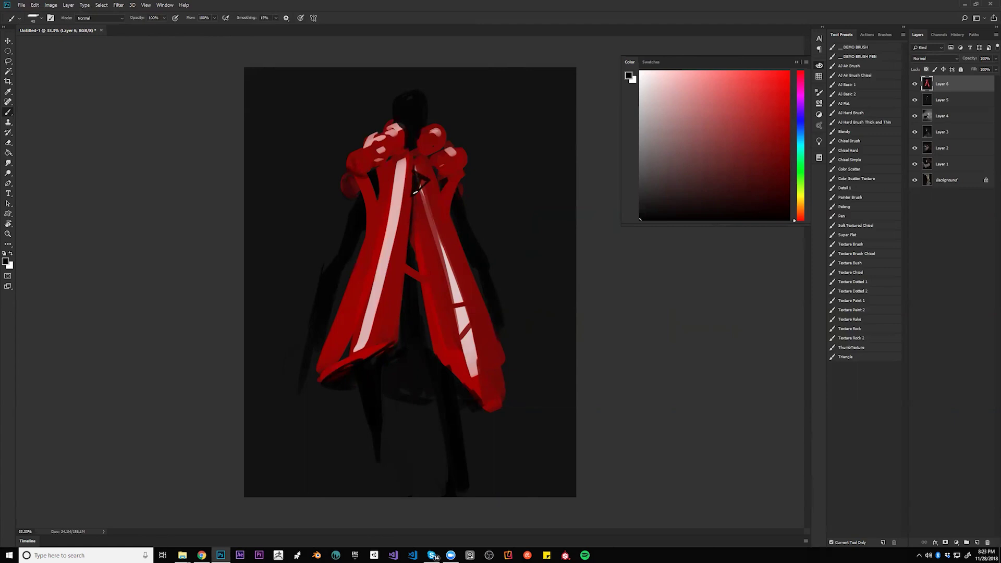
# Flip the canvas horizontally, brighten the broken highlight with pure white and extend that panel's outer hem in red.
pyautogui.keyDown('alt'); pyautogui.click(412, 193); pyautogui.keyUp('alt')
pyautogui.hotkey('ctrl', 'shift', 'h')
pyautogui.press('d')
pyautogui.press('x')
pyautogui.moveTo(390, 215); pyautogui.dragTo(355, 339)
pyautogui.moveTo(377, 270); pyautogui.dragTo(345, 370)
pyautogui.moveTo(354, 329); pyautogui.dragTo(344, 389)
pyautogui.keyDown('alt'); pyautogui.click(340, 338); pyautogui.keyUp('alt')
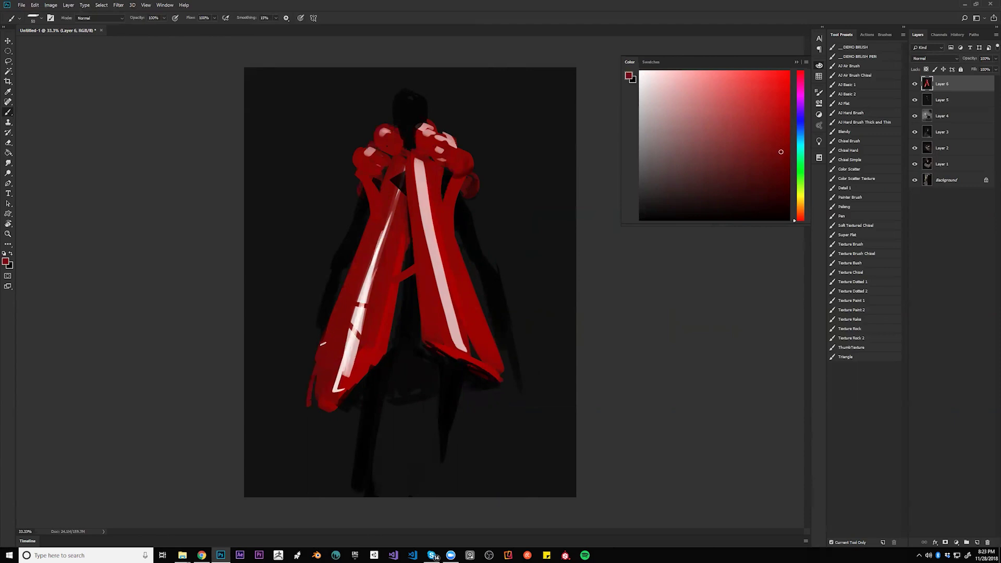
# Darken the underside of the extended hem with broad black strokes below the white highlight.
pyautogui.press('d')
pyautogui.press(']')
pyautogui.press(']')
pyautogui.press(']')
pyautogui.press(']')
pyautogui.press(']')
pyautogui.press(']')
pyautogui.press(']')
pyautogui.press(']')
pyautogui.press(']')
pyautogui.moveTo(381, 361)
pyautogui.mouseDown()
pyautogui.moveTo(337, 398)
pyautogui.moveTo(356, 371)
pyautogui.moveTo(388, 355)
pyautogui.moveTo(333, 396)
pyautogui.mouseUp()
pyautogui.moveTo(381, 358); pyautogui.dragTo(335, 402)
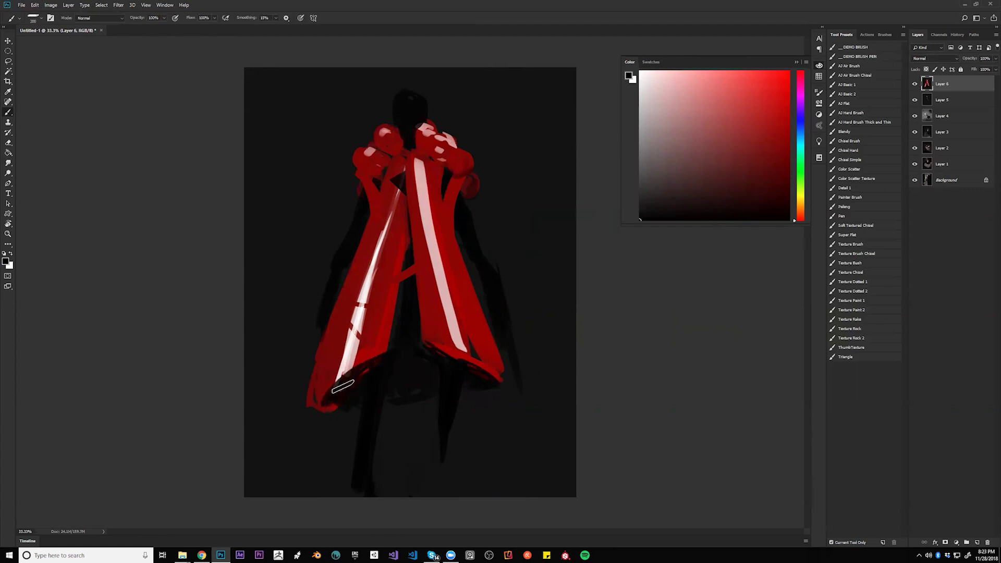
# Check the design at thumbnail size and flip the canvas back to its original orientation.
pyautogui.press('z')
pyautogui.keyDown('alt'); pyautogui.click(470, 342); pyautogui.keyUp('alt')
pyautogui.keyDown('alt'); pyautogui.click(469, 342); pyautogui.keyUp('alt')
pyautogui.keyDown('alt'); pyautogui.click(470, 342); pyautogui.keyUp('alt')
pyautogui.keyDown('alt'); pyautogui.click(469, 342); pyautogui.keyUp('alt')
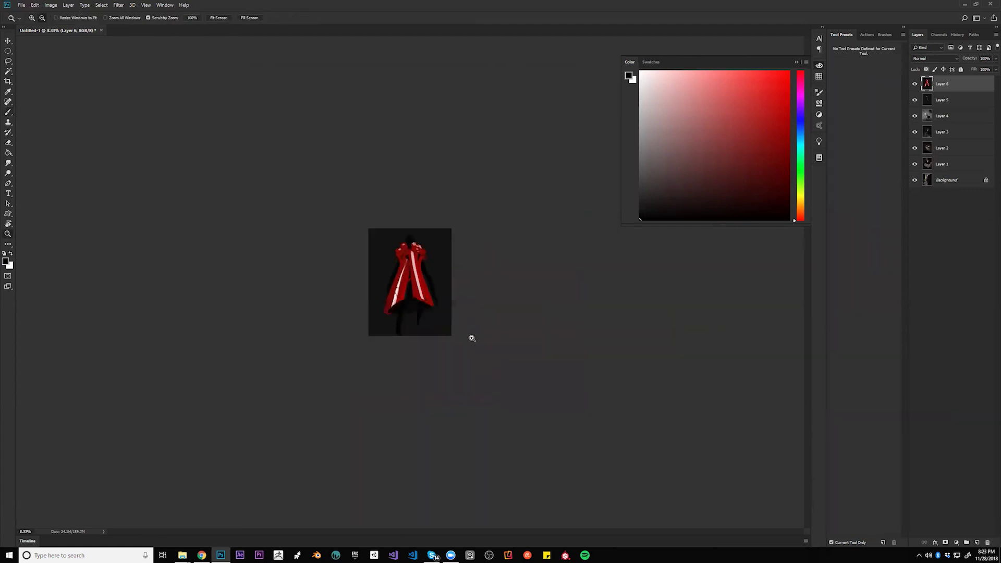
pyautogui.hotkey('ctrl', 'shift', 'h')
pyautogui.click(409, 332)
pyautogui.click(409, 331)
pyautogui.click(409, 332)
pyautogui.press('b')
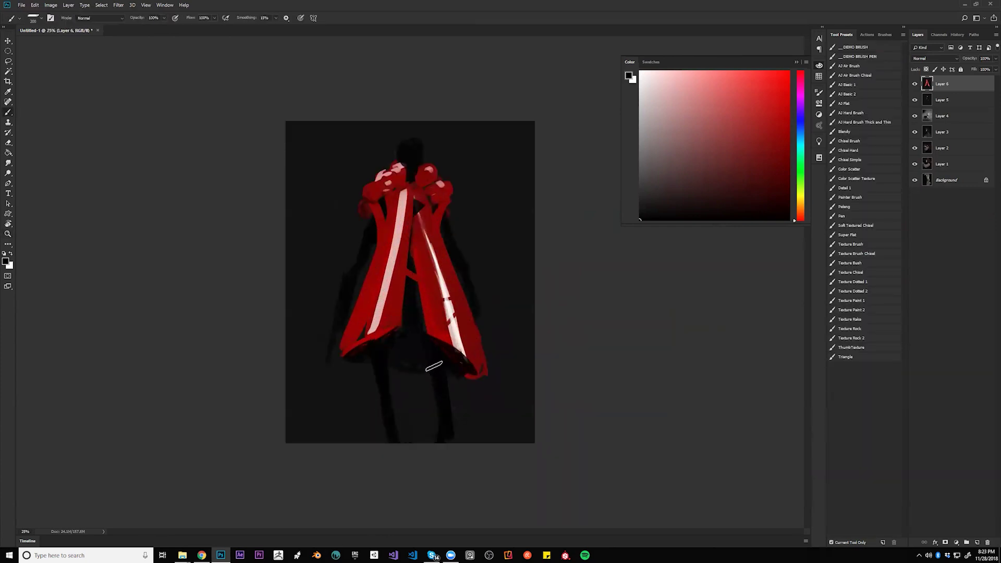
pyautogui.press('z')
pyautogui.click(395, 184)
pyautogui.press('b')
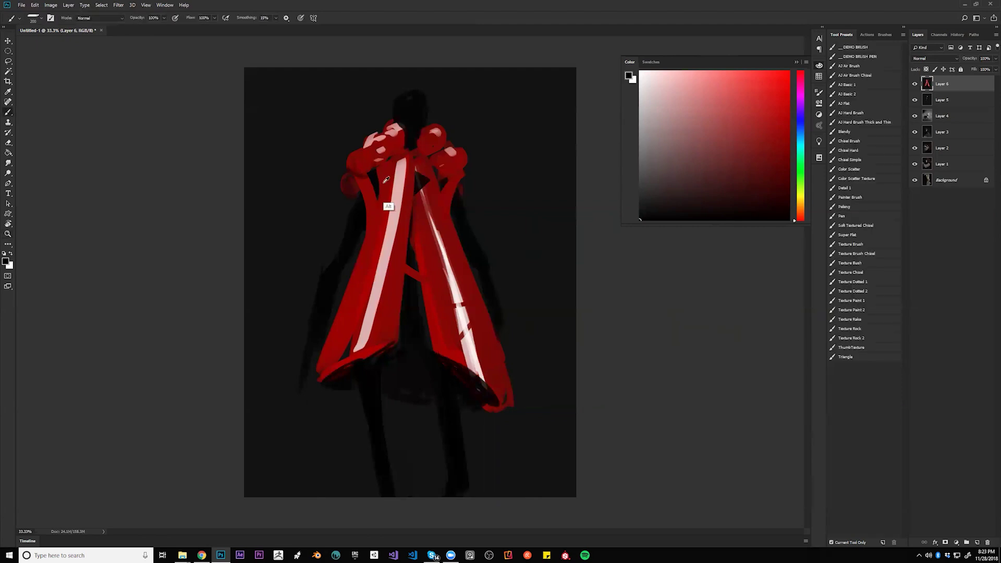
# Paint a tall, flaring red collar rising on both sides of the head to the canvas edge.
pyautogui.keyDown('alt'); pyautogui.click(386, 179); pyautogui.keyUp('alt')
pyautogui.moveTo(380, 129)
pyautogui.mouseDown()
pyautogui.moveTo(375, 71)
pyautogui.moveTo(383, 119)
pyautogui.mouseUp()
pyautogui.moveTo(409, 58); pyautogui.dragTo(390, 112)
pyautogui.press('e')
pyautogui.press('v')
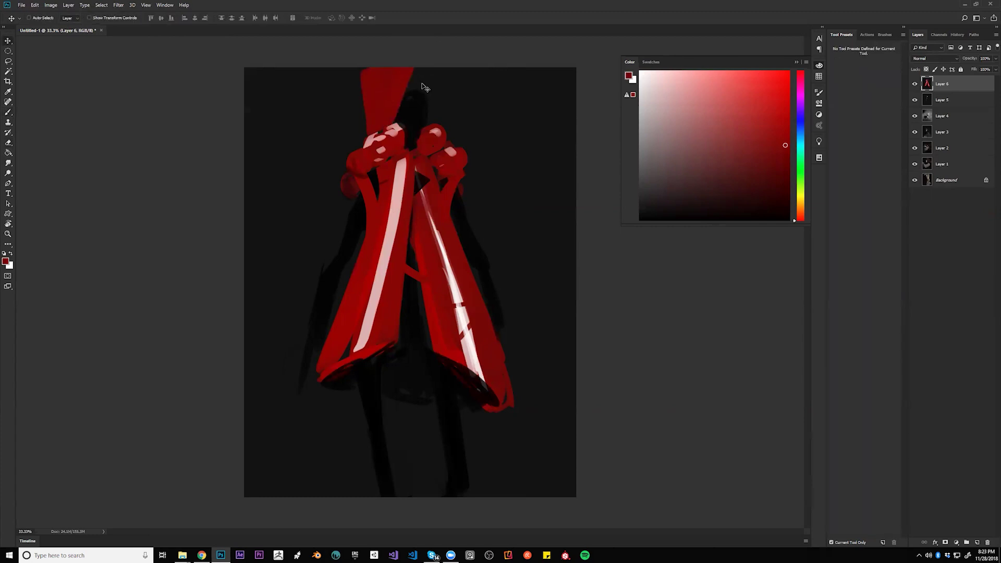
pyautogui.press('b')
pyautogui.moveTo(405, 59)
pyautogui.mouseDown()
pyautogui.moveTo(437, 123)
pyautogui.moveTo(449, 94)
pyautogui.moveTo(446, 148)
pyautogui.mouseUp()
# Paint a pointed red spike projecting outward below each shoulder with a smaller brush.
pyautogui.press('[')
pyautogui.moveTo(353, 196)
pyautogui.mouseDown()
pyautogui.moveTo(326, 226)
pyautogui.moveTo(360, 206)
pyautogui.moveTo(295, 216)
pyautogui.moveTo(346, 203)
pyautogui.moveTo(286, 228)
pyautogui.mouseUp()
pyautogui.hotkey('ctrl', 'z')
pyautogui.moveTo(286, 228)
pyautogui.mouseDown()
pyautogui.moveTo(363, 221)
pyautogui.moveTo(358, 196)
pyautogui.moveTo(301, 225)
pyautogui.moveTo(352, 204)
pyautogui.moveTo(331, 221)
pyautogui.mouseUp()
pyautogui.moveTo(462, 194)
pyautogui.mouseDown()
pyautogui.moveTo(534, 214)
pyautogui.moveTo(462, 222)
pyautogui.moveTo(458, 193)
pyautogui.moveTo(466, 211)
pyautogui.moveTo(470, 200)
pyautogui.moveTo(520, 209)
pyautogui.moveTo(458, 215)
pyautogui.mouseUp()
# Paint a white highlight along the left shoulder spike and sample the surrounding dark red.
pyautogui.press('d')
pyautogui.press('z')
pyautogui.moveTo(527, 240)
pyautogui.mouseDown()
pyautogui.moveTo(524, 270)
pyautogui.moveTo(506, 288)
pyautogui.moveTo(514, 266)
pyautogui.mouseUp()
pyautogui.press('x')
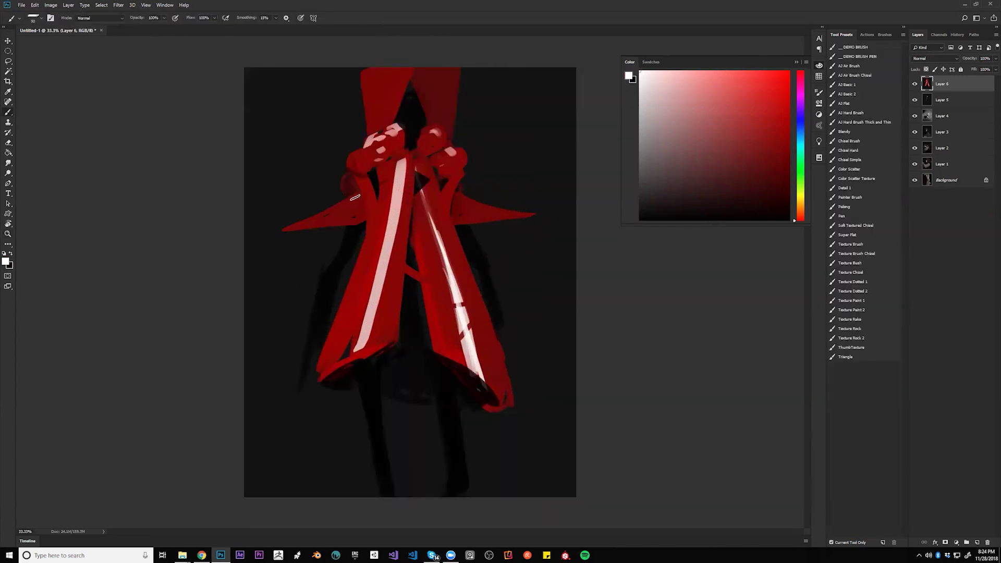
pyautogui.moveTo(352, 201)
pyautogui.mouseDown()
pyautogui.moveTo(331, 222)
pyautogui.moveTo(351, 221)
pyautogui.moveTo(317, 223)
pyautogui.moveTo(332, 222)
pyautogui.mouseUp()
pyautogui.hotkey('ctrl', 'z')
pyautogui.keyDown('alt'); pyautogui.click(359, 199); pyautogui.keyUp('alt')
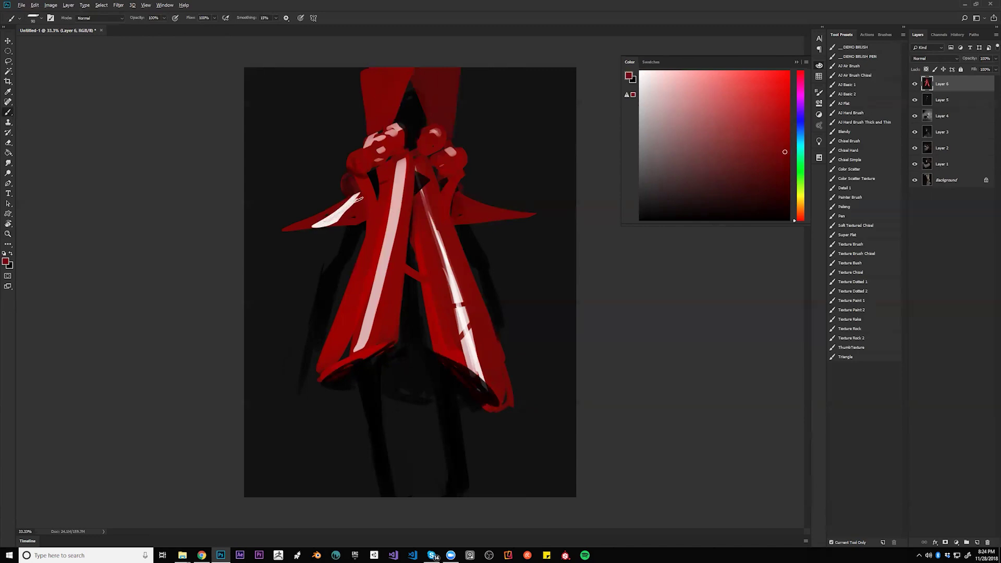
# Tidy the left shoulder spike's highlight with dark red and paint a matching white highlight along the right spike.
pyautogui.moveTo(345, 210); pyautogui.dragTo(329, 225)
pyautogui.moveTo(359, 195); pyautogui.dragTo(332, 221)
pyautogui.press('d')
pyautogui.press('x')
pyautogui.click(459, 196)
pyautogui.moveTo(495, 220)
pyautogui.mouseDown()
pyautogui.moveTo(457, 197)
pyautogui.moveTo(530, 218)
pyautogui.mouseUp()
# Trim the outer tips of both shoulder spikes using the sampled dark background colour.
pyautogui.keyDown('alt'); pyautogui.click(455, 235); pyautogui.keyUp('alt')
pyautogui.keyDown('alt'); pyautogui.click(505, 250); pyautogui.keyUp('alt')
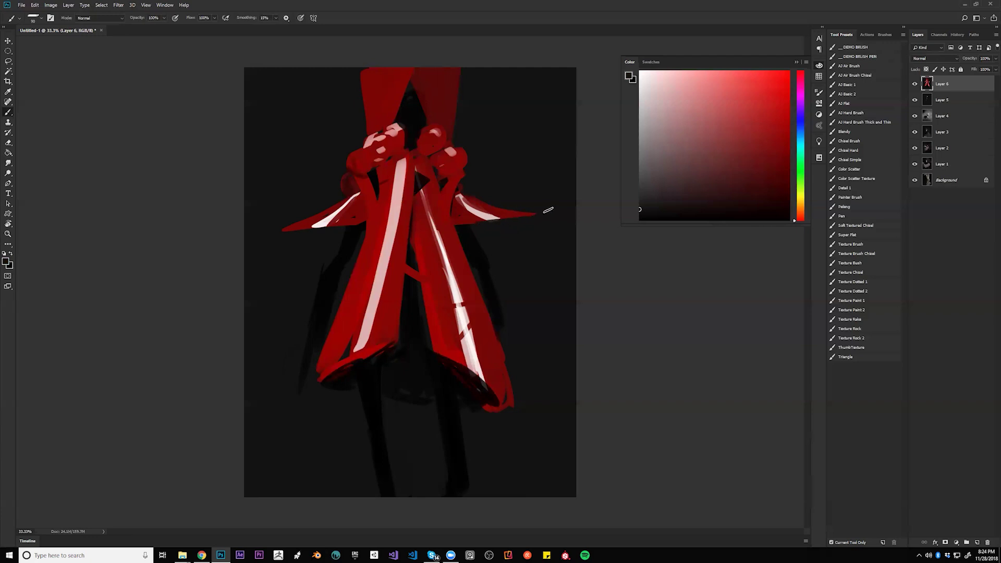
pyautogui.keyDown('alt'); pyautogui.click(473, 220); pyautogui.keyUp('alt')
pyautogui.moveTo(496, 217); pyautogui.dragTo(528, 213)
pyautogui.hotkey('ctrl', 'z')
pyautogui.keyDown('alt'); pyautogui.click(320, 233); pyautogui.keyUp('alt')
# Flip the canvas horizontally and check the silhouette at thumbnail size.
pyautogui.press('z')
pyautogui.keyDown('alt'); pyautogui.click(360, 262); pyautogui.keyUp('alt')
pyautogui.keyDown('alt'); pyautogui.click(360, 262); pyautogui.keyUp('alt')
pyautogui.hotkey('ctrl', 'shift', 'h')
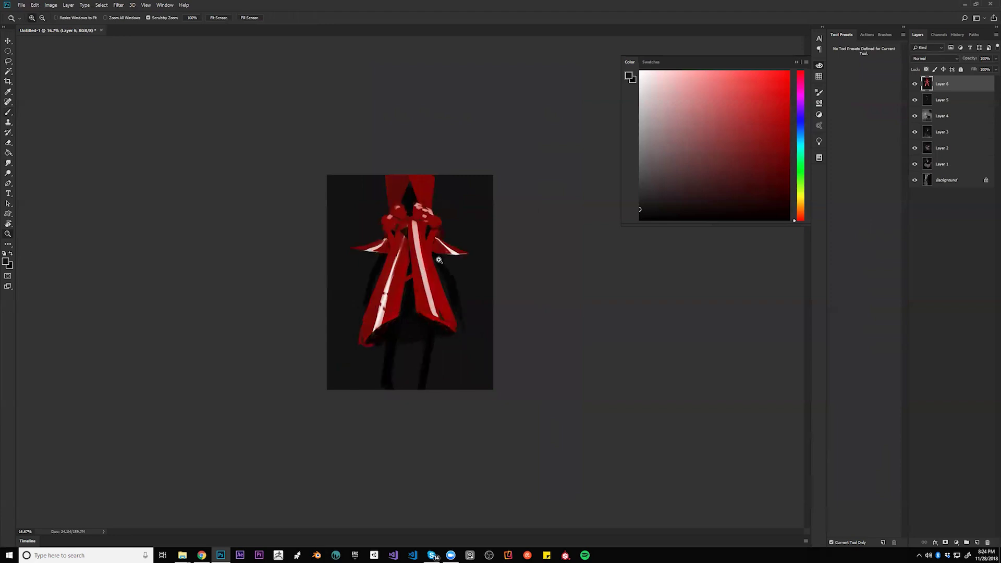
pyautogui.click(443, 262)
pyautogui.hotkey('ctrl', '+')
pyautogui.press('b')
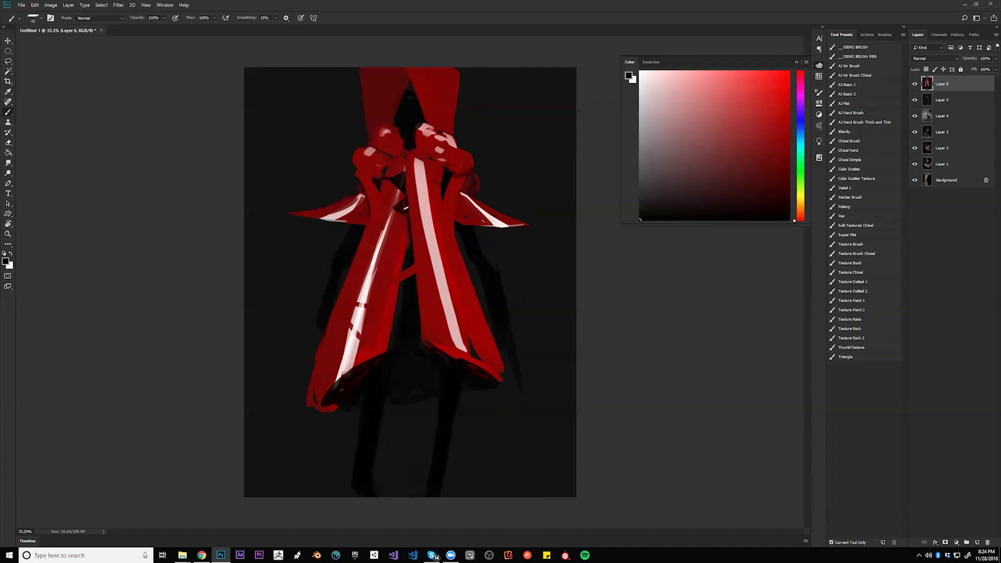
# Paint a thin black seam across the upper part of the coat panel with the broken highlight, below the chest.
pyautogui.keyDown('alt'); pyautogui.click(412, 219); pyautogui.keyUp('alt')
pyautogui.press('d')
pyautogui.press('x')
pyautogui.moveTo(372, 237); pyautogui.dragTo(392, 235)
# Check the seamed coat at several zoom levels and flip the canvas back horizontally.
pyautogui.press('z')
pyautogui.keyDown('alt'); pyautogui.click(408, 261); pyautogui.keyUp('alt')
pyautogui.keyDown('alt'); pyautogui.click(409, 263); pyautogui.keyUp('alt')
pyautogui.keyDown('alt'); pyautogui.click(410, 263); pyautogui.keyUp('alt')
pyautogui.click(411, 265)
pyautogui.click(411, 265)
pyautogui.click(409, 267)
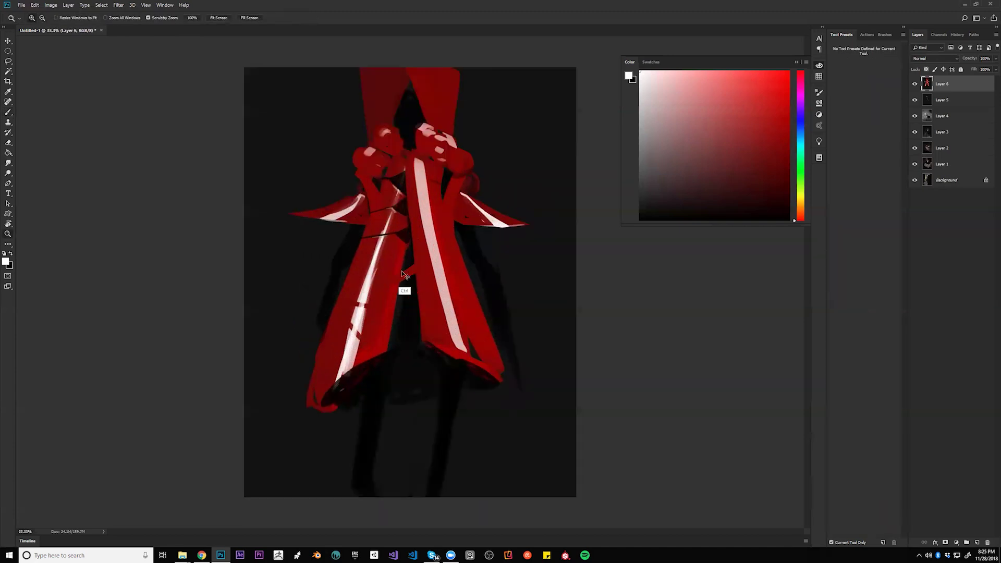
pyautogui.hotkey('ctrl', 'shift', 'h')
pyautogui.press('b')
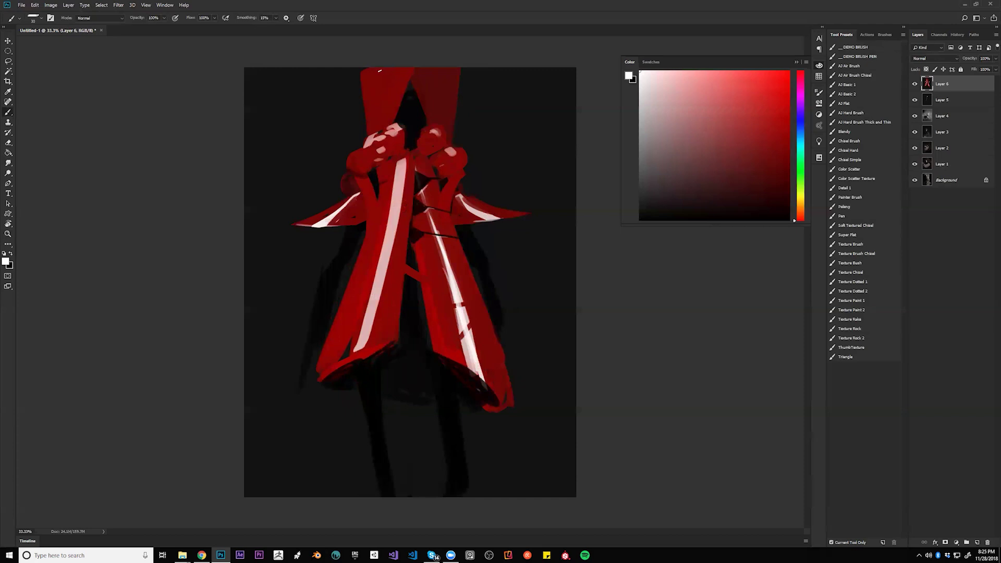
# Paint a wide white highlight down the left side of the tall collar, enlarging the brush and redoing unsatisfactory strokes.
pyautogui.moveTo(380, 67); pyautogui.dragTo(385, 133)
pyautogui.hotkey('ctrl', 'z')
pyautogui.press(']')
pyautogui.press(']')
pyautogui.press(']')
pyautogui.moveTo(384, 67)
pyautogui.mouseDown()
pyautogui.moveTo(385, 123)
pyautogui.moveTo(381, 55)
pyautogui.mouseUp()
pyautogui.moveTo(381, 55)
pyautogui.mouseDown()
pyautogui.moveTo(385, 122)
pyautogui.moveTo(388, 52)
pyautogui.mouseUp()
pyautogui.keyDown('alt'); pyautogui.click(379, 92); pyautogui.keyUp('alt')
pyautogui.moveTo(380, 93)
pyautogui.mouseDown()
pyautogui.moveTo(393, 97)
pyautogui.moveTo(387, 111)
pyautogui.mouseUp()
pyautogui.hotkey('ctrl', 'alt', 'z')
# Shade the left collar's outer edge with darker red and paint a pale highlight down the right collar.
pyautogui.click(785, 178)
pyautogui.press(']')
pyautogui.press(']')
pyautogui.press(']')
pyautogui.moveTo(369, 100)
pyautogui.mouseDown()
pyautogui.moveTo(365, 72)
pyautogui.moveTo(372, 131)
pyautogui.moveTo(369, 119)
pyautogui.mouseUp()
pyautogui.keyDown('alt'); pyautogui.click(369, 124); pyautogui.keyUp('alt')
pyautogui.moveTo(370, 81); pyautogui.dragTo(374, 131)
pyautogui.keyDown('alt'); pyautogui.click(387, 102); pyautogui.keyUp('alt')
pyautogui.moveTo(444, 70)
pyautogui.mouseDown()
pyautogui.moveTo(437, 116)
pyautogui.moveTo(432, 55)
pyautogui.moveTo(441, 120)
pyautogui.mouseUp()
pyautogui.keyDown('alt'); pyautogui.click(429, 73); pyautogui.keyUp('alt')
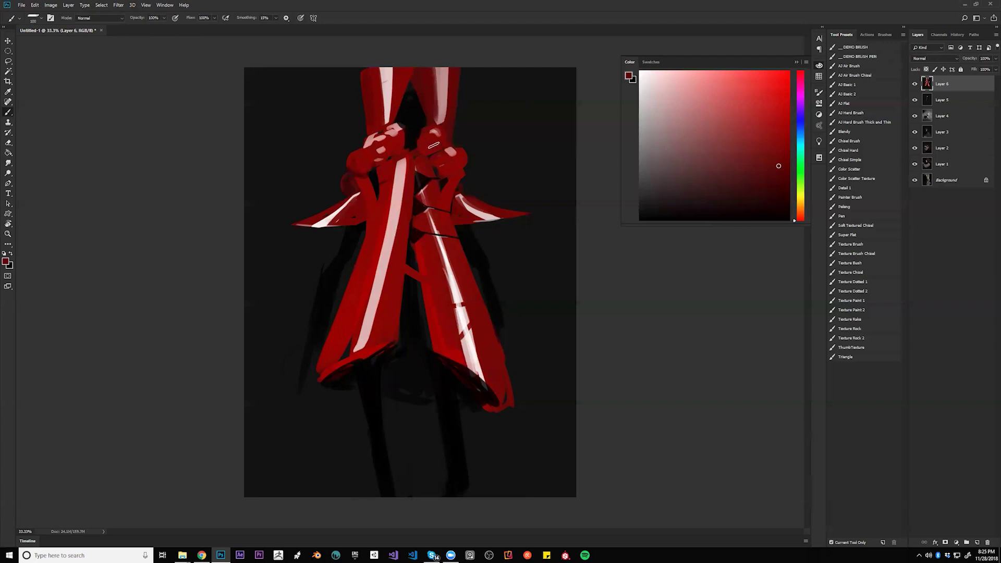
# Brighten both collar highlights in white with the AJ Air Brush in Color Dodge mode at an enlarged size.
pyautogui.click(859, 67)
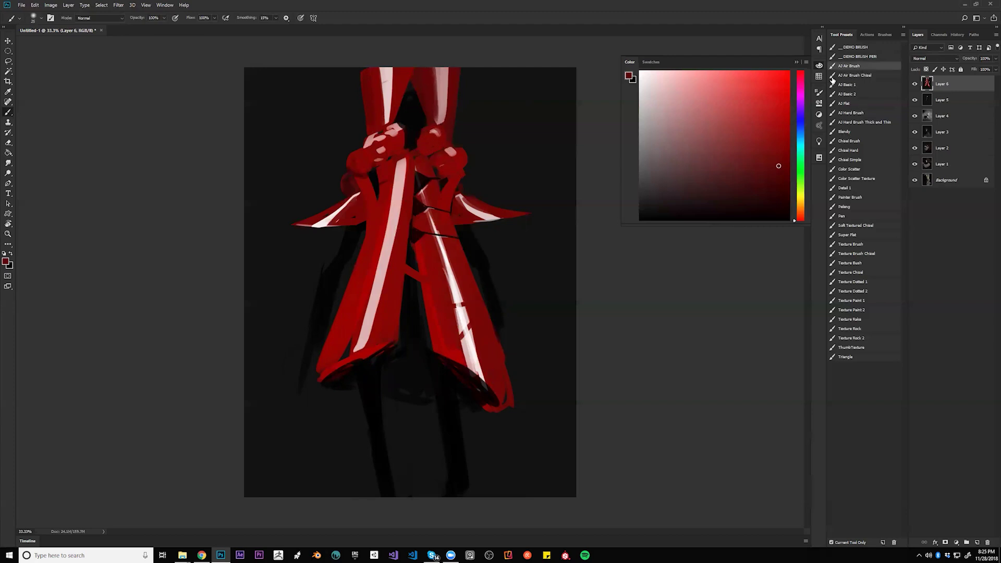
pyautogui.keyDown('alt'); pyautogui.click(392, 90); pyautogui.keyUp('alt')
pyautogui.hotkey('alt', 'shift', 'd')
pyautogui.press('d')
pyautogui.press('x')
pyautogui.press(']')
pyautogui.press(']')
pyautogui.press(']')
pyautogui.press(']')
pyautogui.press(']')
pyautogui.press(']')
pyautogui.press(']')
pyautogui.press(']')
pyautogui.press(']')
pyautogui.press(']')
pyautogui.moveTo(386, 86)
pyautogui.mouseDown()
pyautogui.moveTo(389, 116)
pyautogui.moveTo(390, 78)
pyautogui.moveTo(386, 121)
pyautogui.mouseUp()
pyautogui.hotkey('ctrl', 'z')
pyautogui.press('[')
pyautogui.press('[')
pyautogui.press('[')
pyautogui.moveTo(444, 69); pyautogui.dragTo(439, 128)
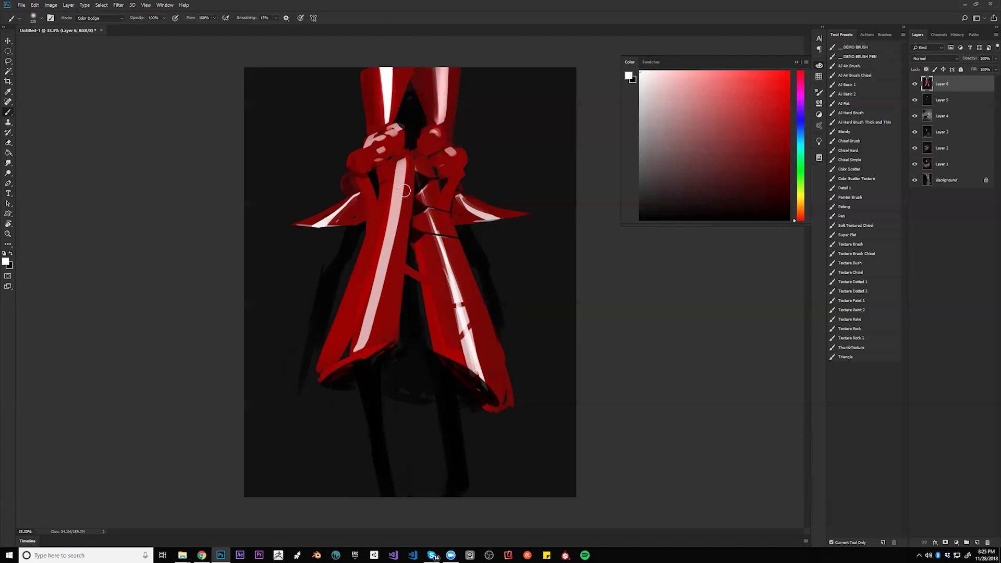
# Intensify the long highlight down the left coat panel with white Color Dodge strokes.
pyautogui.moveTo(401, 161); pyautogui.dragTo(388, 242)
pyautogui.press(']')
pyautogui.press(']')
pyautogui.hotkey('ctrl', 'z')
pyautogui.moveTo(402, 162)
pyautogui.mouseDown()
pyautogui.moveTo(378, 299)
pyautogui.moveTo(357, 339)
pyautogui.mouseUp()
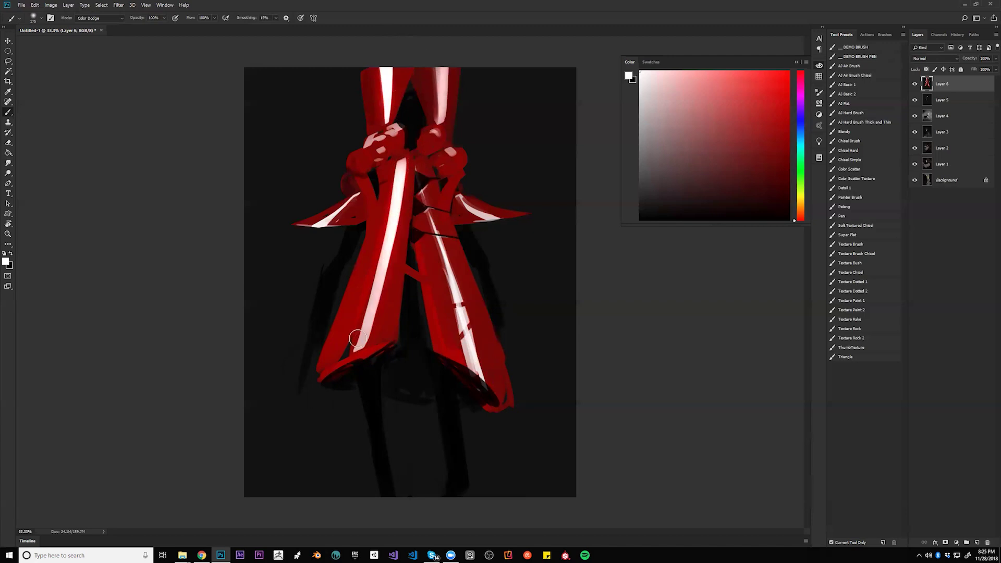
pyautogui.moveTo(391, 260); pyautogui.dragTo(355, 360)
# Intensify the right coat panel's highlight and the shoulder knots' highlights with a smaller white Color Dodge brush.
pyautogui.press('[')
pyautogui.press('[')
pyautogui.moveTo(430, 214); pyautogui.dragTo(467, 370)
pyautogui.moveTo(441, 241); pyautogui.dragTo(479, 379)
pyautogui.moveTo(439, 235); pyautogui.dragTo(473, 362)
pyautogui.press('[')
pyautogui.moveTo(393, 132)
pyautogui.mouseDown()
pyautogui.moveTo(399, 152)
pyautogui.moveTo(436, 131)
pyautogui.mouseUp()
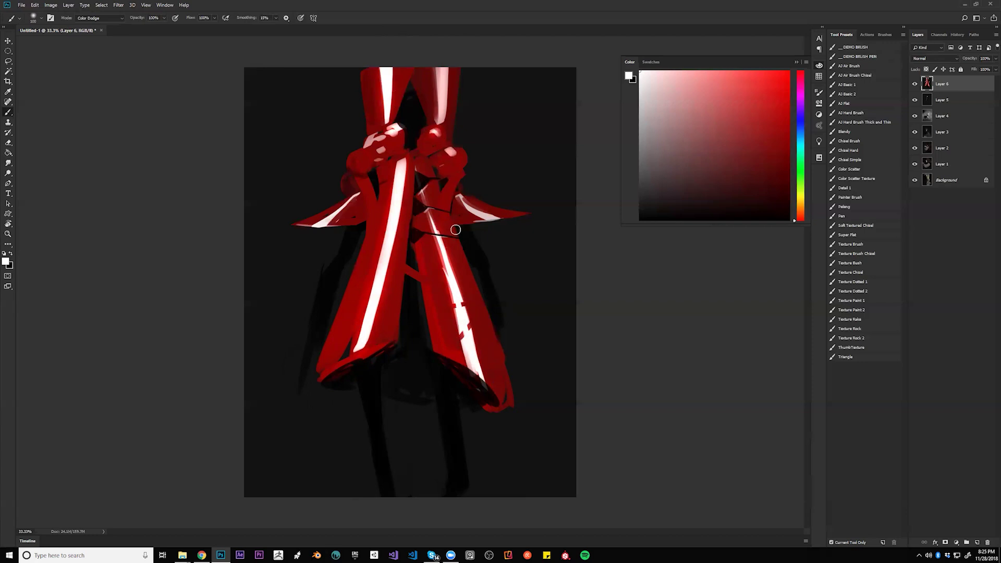
# Review the brightened figure at thumbnail size and compare it with the red dress pin on Pinterest.
pyautogui.press('z')
pyautogui.keyDown('alt'); pyautogui.click(459, 252); pyautogui.keyUp('alt')
pyautogui.keyDown('alt'); pyautogui.click(459, 264); pyautogui.keyUp('alt')
pyautogui.keyDown('alt'); pyautogui.click(458, 275); pyautogui.keyUp('alt')
pyautogui.click(458, 274)
pyautogui.click(459, 275)
pyautogui.hotkey('alt', 'Tab')
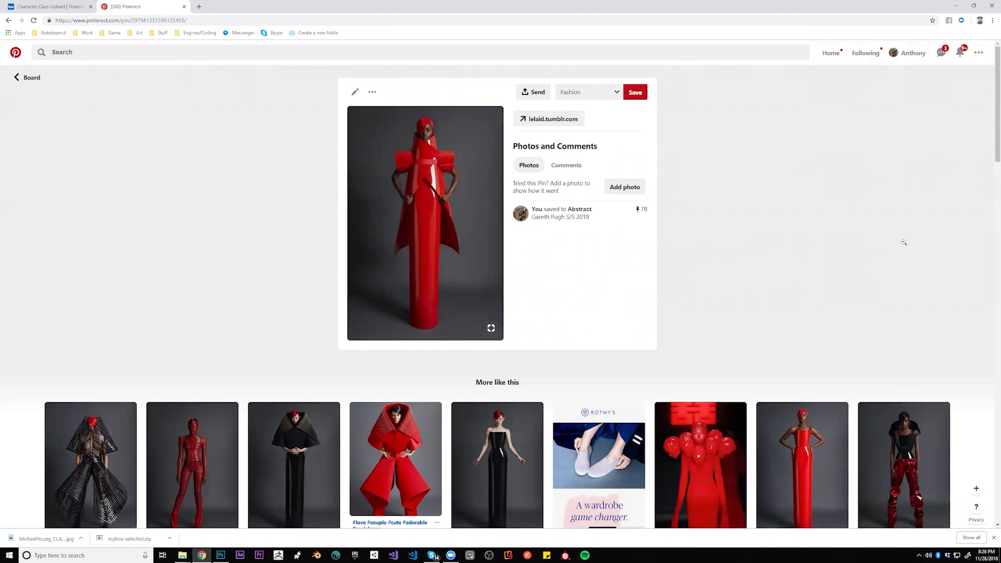
pyautogui.hotkey('alt', 'Tab')
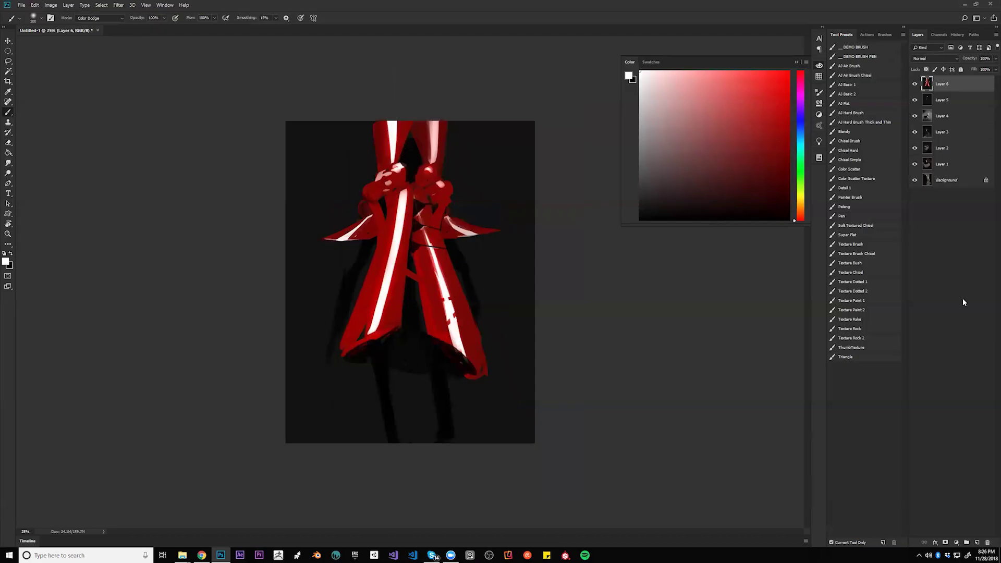
pyautogui.hotkey('ctrl', '+')
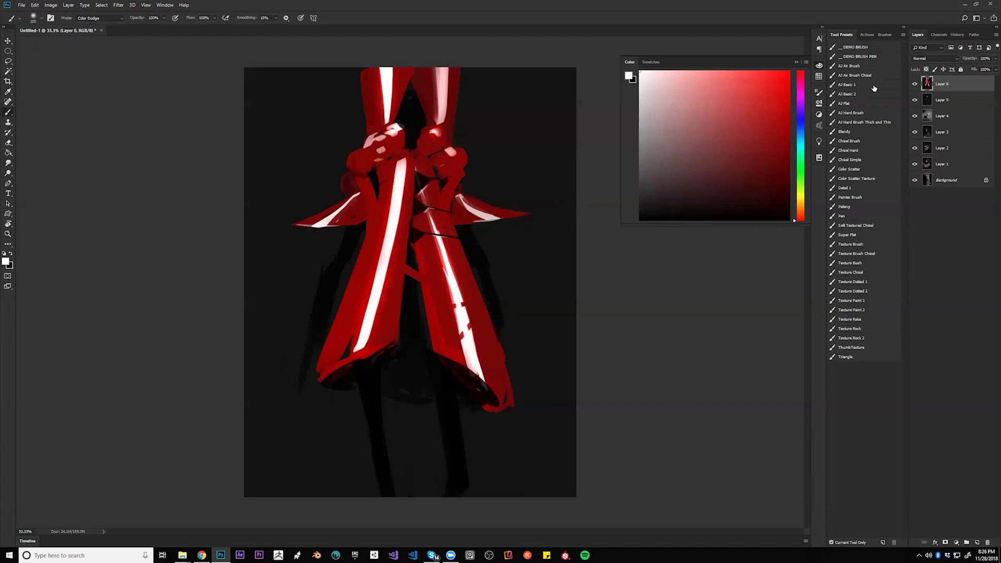
# Paint muted red secondary reflection stripes down both coat panels with a reduced AJ Flat brush and sampled mid red.
pyautogui.click(856, 104)
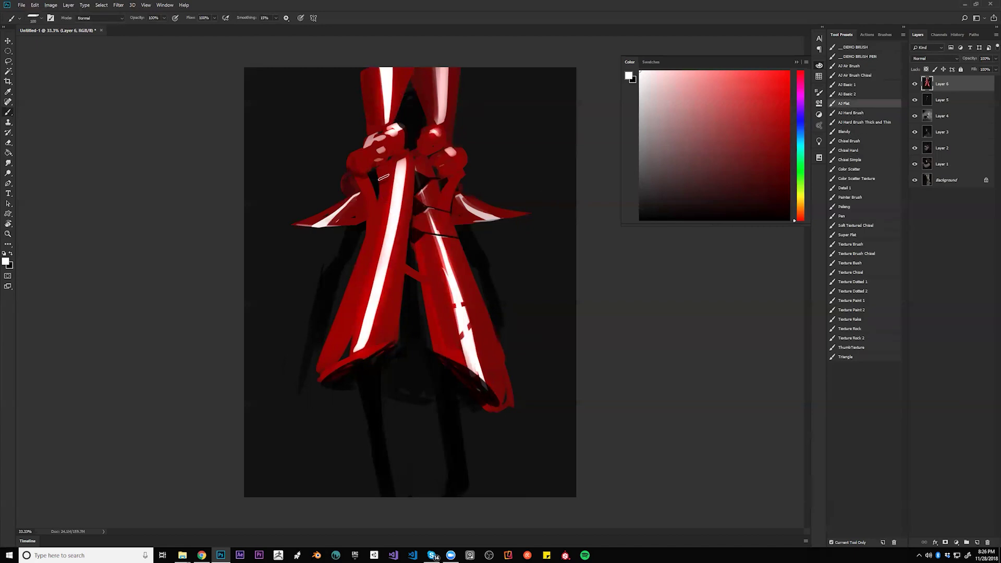
pyautogui.keyDown('alt'); pyautogui.click(384, 182); pyautogui.keyUp('alt')
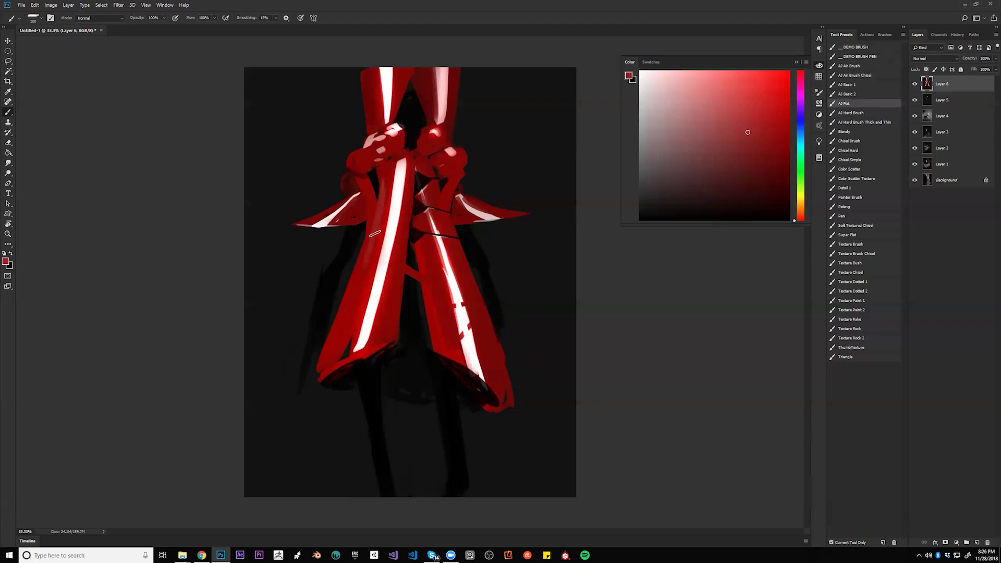
pyautogui.press('[')
pyautogui.press('[')
pyautogui.press('[')
pyautogui.press('[')
pyautogui.press('[')
pyautogui.press('[')
pyautogui.press('[')
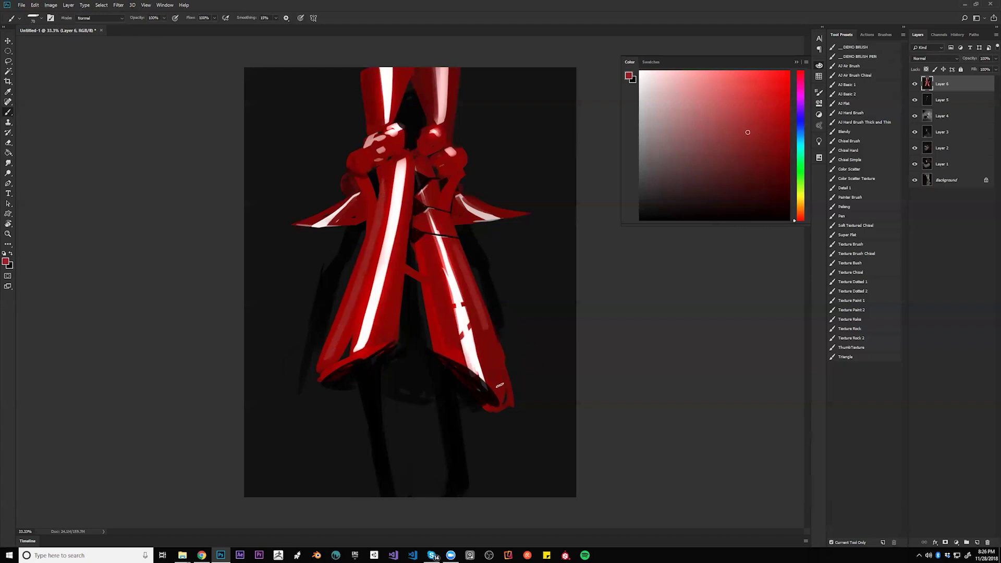
pyautogui.press('[')
pyautogui.press('[')
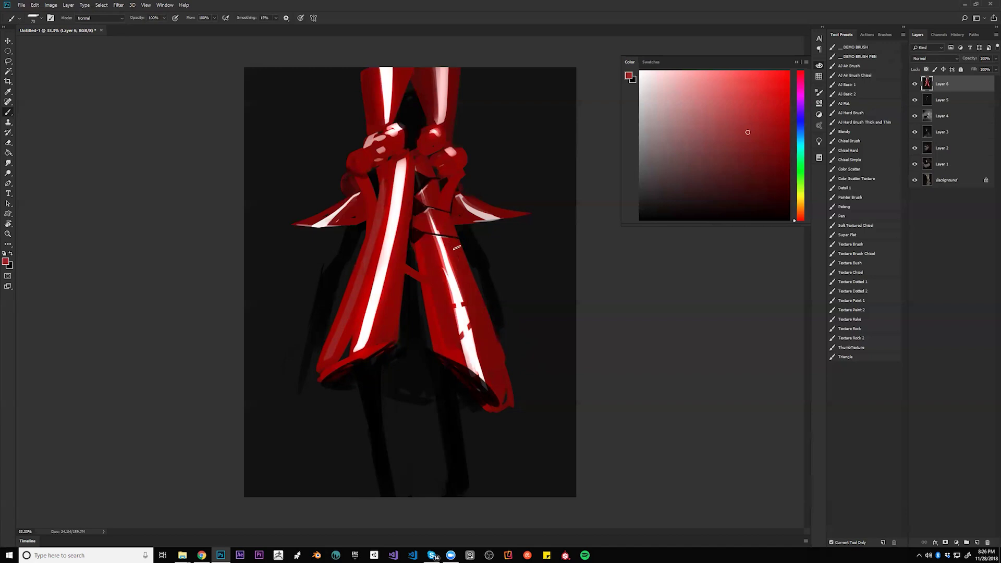
pyautogui.moveTo(452, 239); pyautogui.dragTo(490, 372)
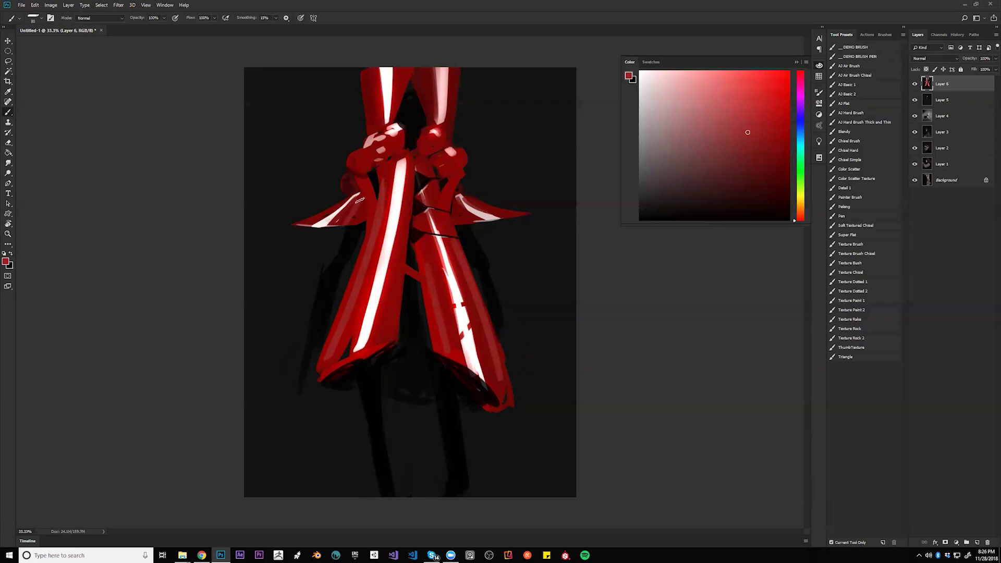
# Add muted red reflection stripes along the outer edges of both collar sides.
pyautogui.moveTo(364, 69); pyautogui.dragTo(376, 128)
pyautogui.moveTo(455, 75); pyautogui.dragTo(445, 137)
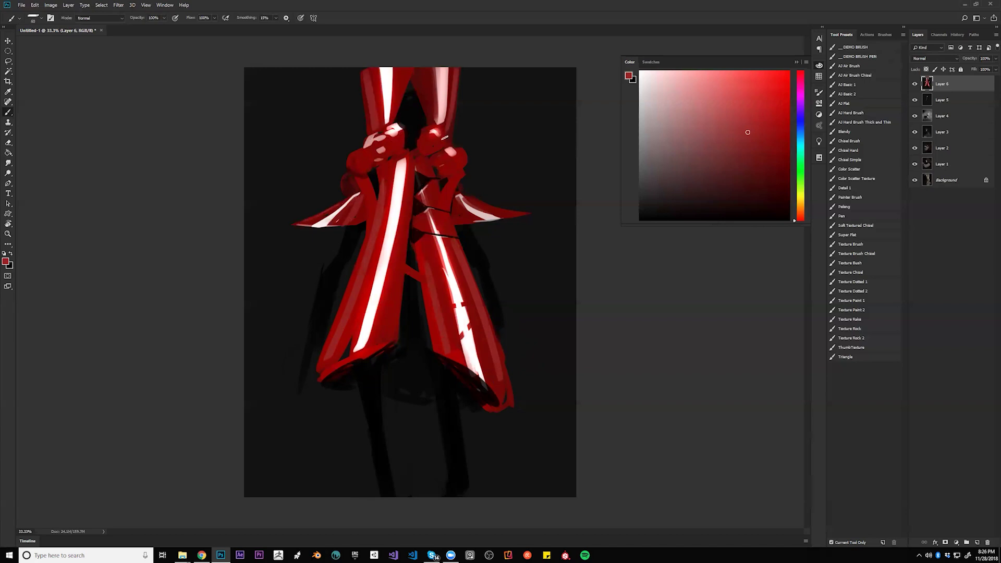
pyautogui.moveTo(455, 71); pyautogui.dragTo(448, 131)
# Check the reflections at reduced zoom and reset the brush colours to default black and white.
pyautogui.press('z')
pyautogui.keyDown('alt'); pyautogui.click(458, 173); pyautogui.keyUp('alt')
pyautogui.keyDown('alt'); pyautogui.click(457, 179); pyautogui.keyUp('alt')
pyautogui.keyDown('alt'); pyautogui.click(458, 182); pyautogui.keyUp('alt')
pyautogui.click(485, 245)
pyautogui.click(487, 246)
pyautogui.press('b')
pyautogui.press('d')
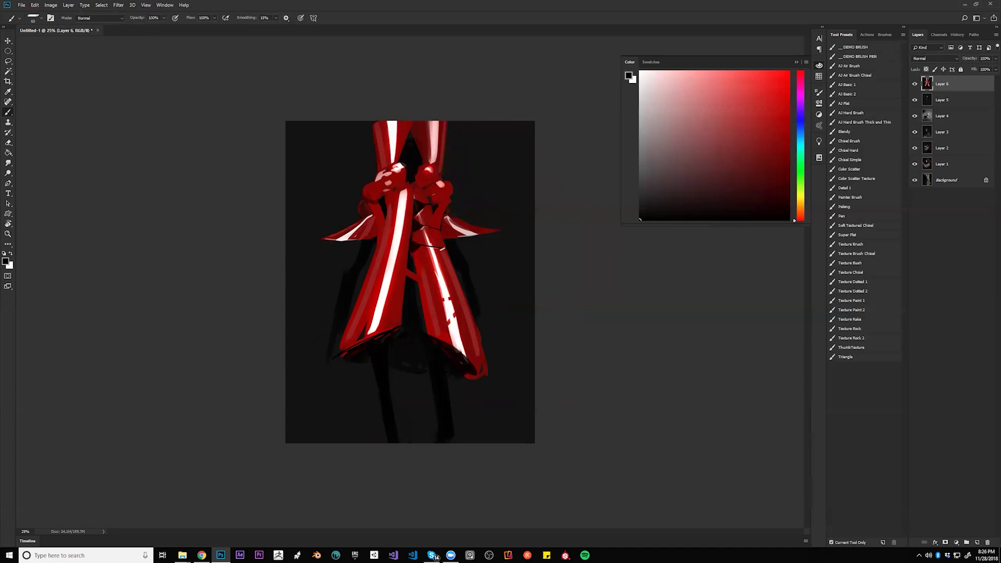
# Study the glossy red dress on the Pinterest pin again and return to the painting in Photoshop.
pyautogui.hotkey('alt', 'Tab')
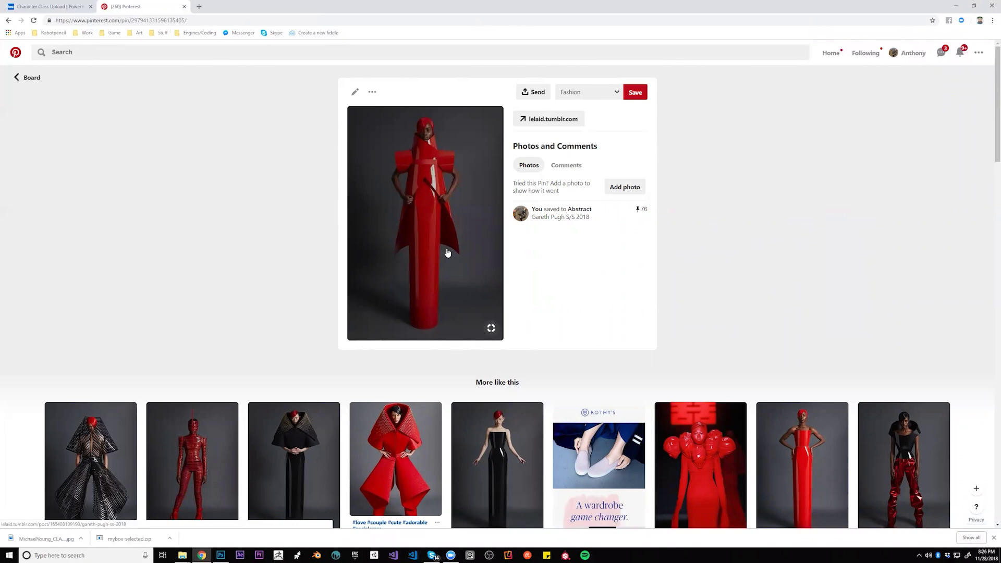
pyautogui.hotkey('alt', 'Tab')
pyautogui.hotkey('alt', 'Tab')
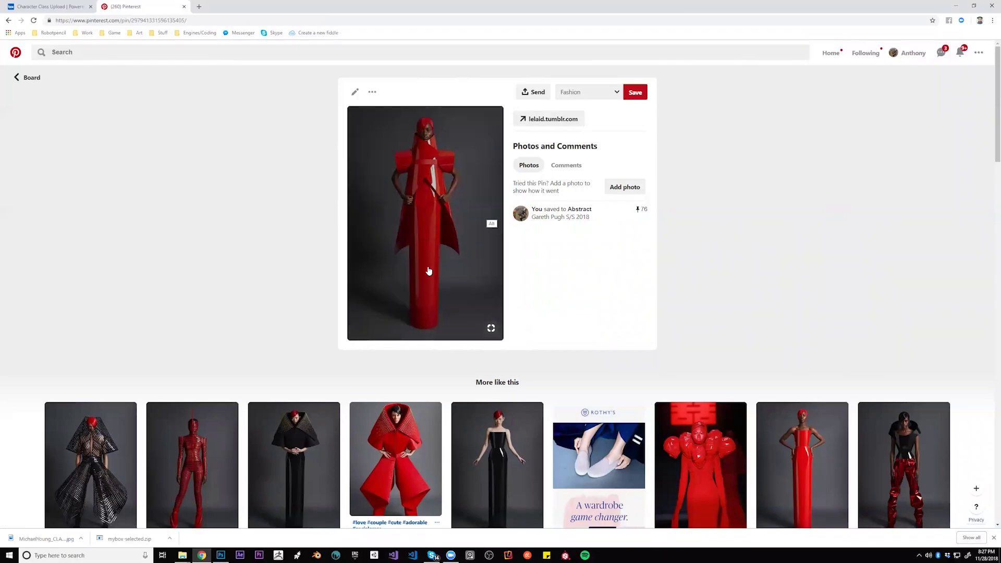
pyautogui.hotkey('alt', 'Tab')
pyautogui.hotkey('ctrl', '+')
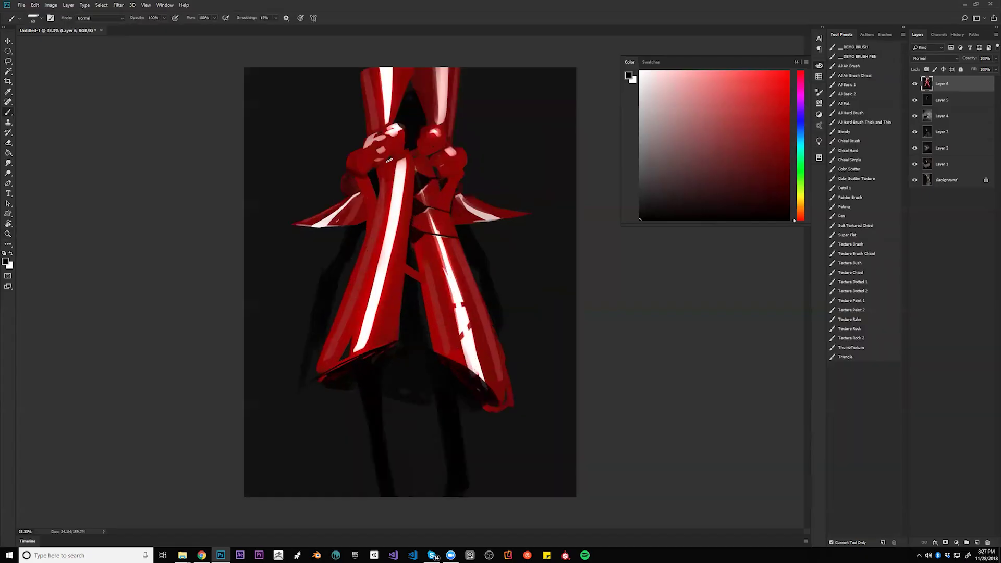
# Shade the shoulder knots softly in black with an enlarged AJ Air Brush and check the figure at thumbnail size.
pyautogui.click(866, 66)
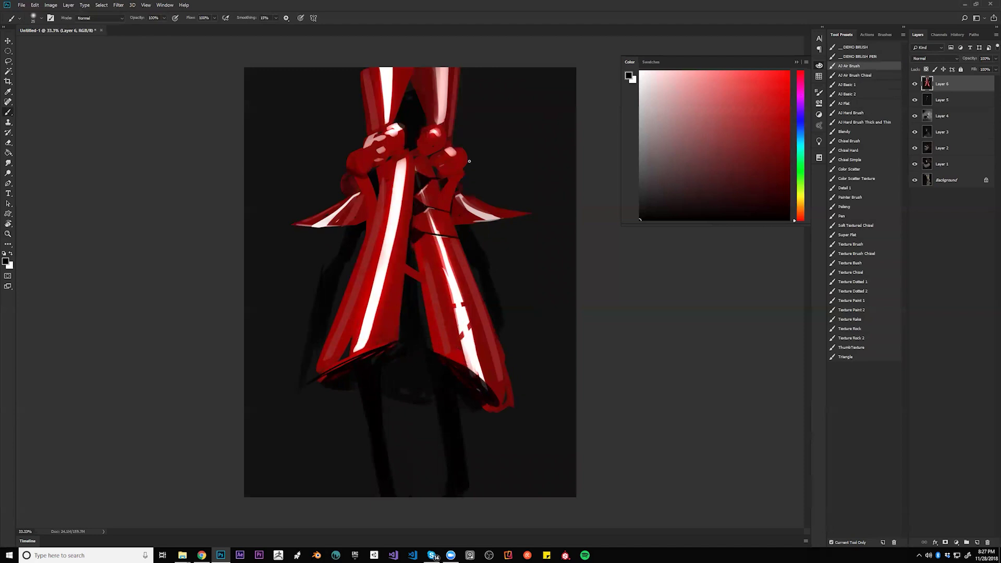
pyautogui.press(']')
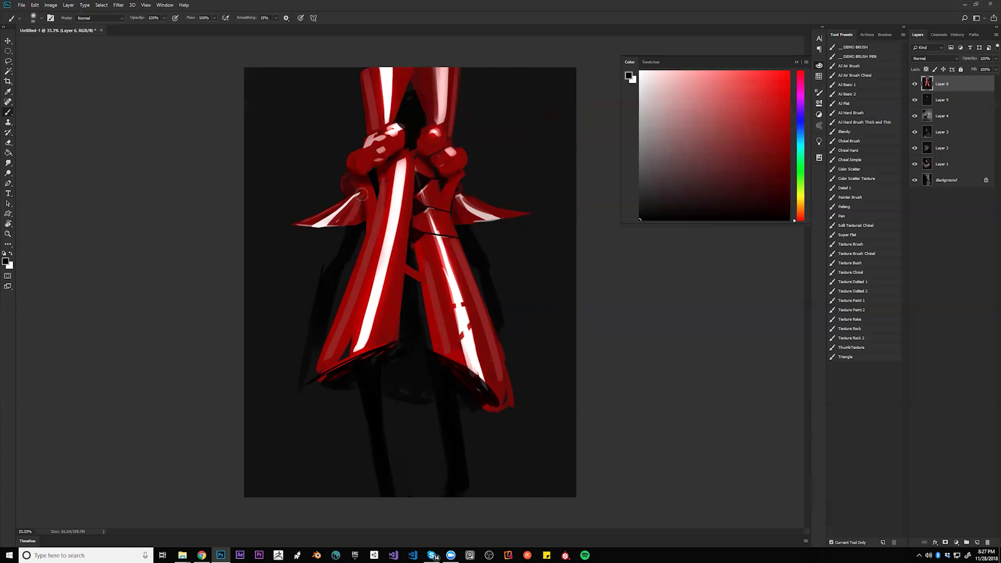
pyautogui.press('z')
pyautogui.keyDown('alt'); pyautogui.click(374, 278); pyautogui.keyUp('alt')
pyautogui.keyDown('alt'); pyautogui.click(374, 278); pyautogui.keyUp('alt')
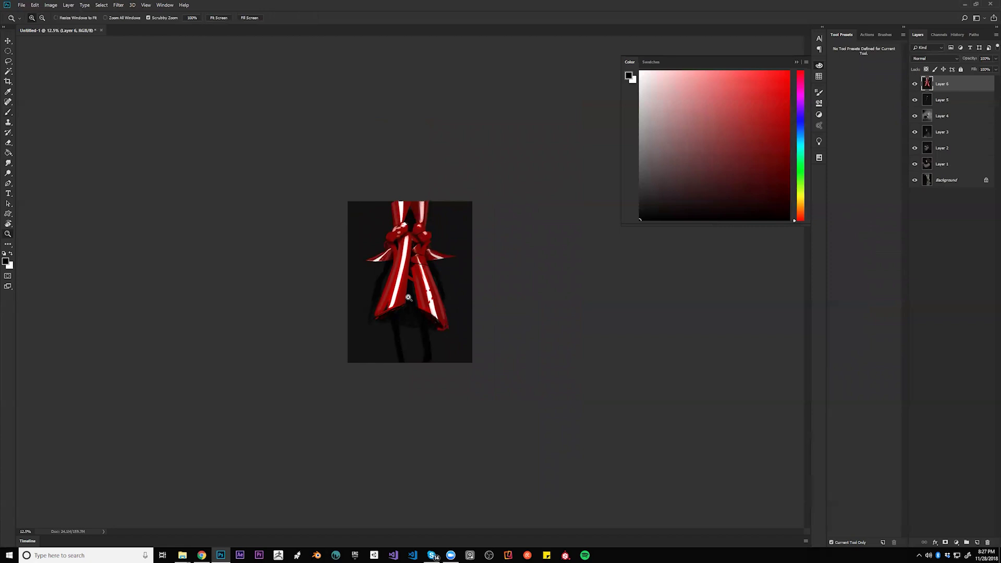
pyautogui.click(427, 308)
pyautogui.click(426, 307)
pyautogui.click(427, 308)
# Darken the small knot above the left shoulder spike with soft black, adjusting the airbrush size.
pyautogui.press('b')
pyautogui.press('[')
pyautogui.press('[')
pyautogui.press('[')
pyautogui.press('[')
pyautogui.press('[')
pyautogui.press('[')
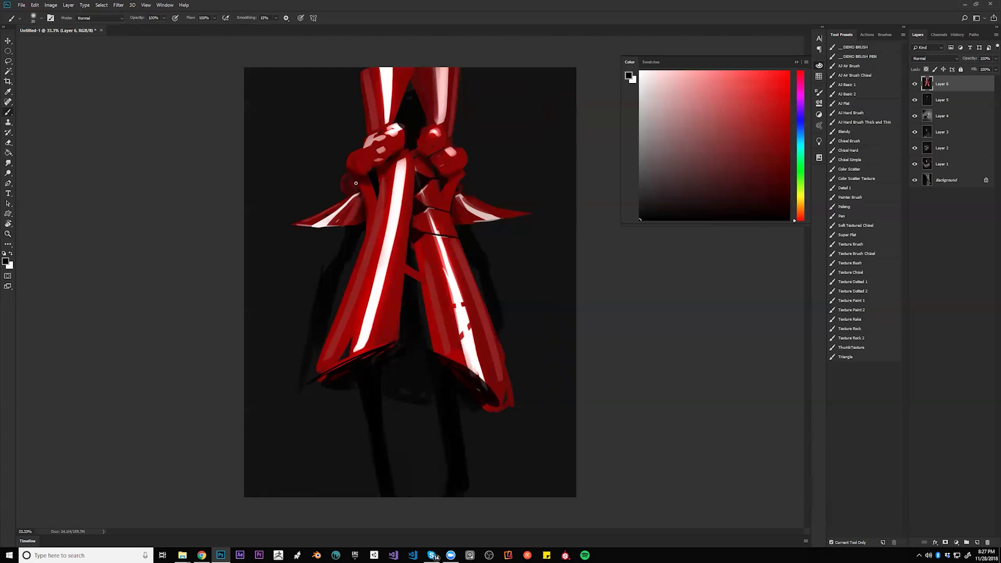
pyautogui.press(']')
pyautogui.press(']')
pyautogui.press(']')
pyautogui.click(358, 184)
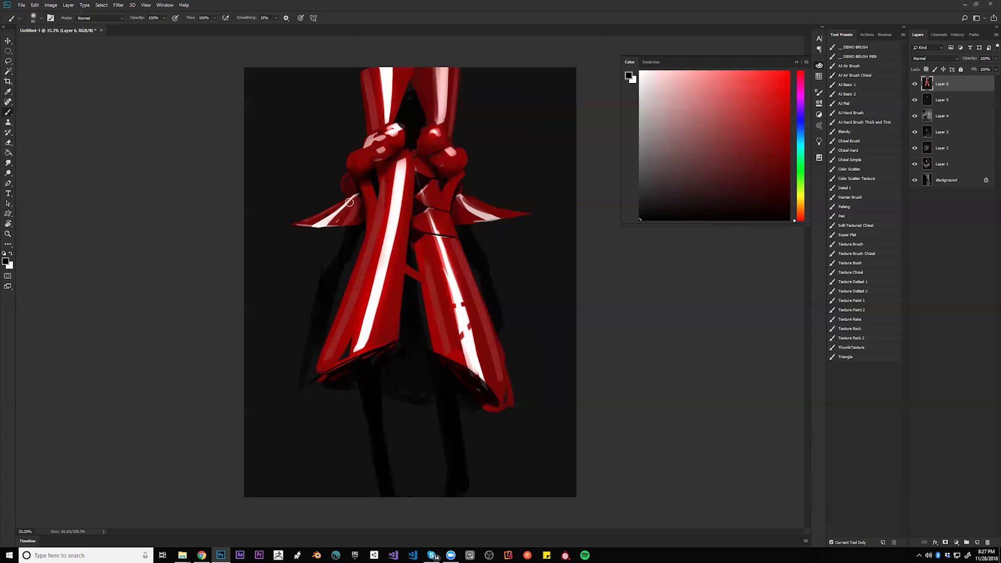
# Check the shaded shoulder area at several reduced zoom levels.
pyautogui.press('z')
pyautogui.keyDown('alt'); pyautogui.click(382, 230); pyautogui.keyUp('alt')
pyautogui.keyDown('alt'); pyautogui.click(384, 231); pyautogui.keyUp('alt')
pyautogui.keyDown('alt'); pyautogui.click(389, 233); pyautogui.keyUp('alt')
pyautogui.keyDown('alt'); pyautogui.click(403, 247); pyautogui.keyUp('alt')
pyautogui.click(410, 259)
pyautogui.click(412, 249)
pyautogui.click(412, 249)
# With the Super Flat brush and a sampled dark red, paint a narrow strip hanging from the left coat panel's inner hem.
pyautogui.press('b')
pyautogui.click(858, 239)
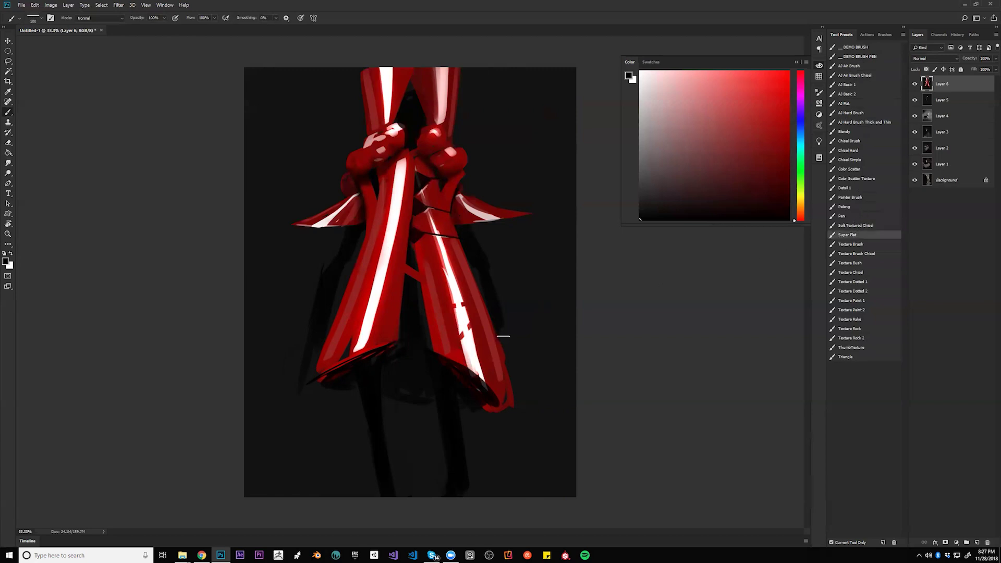
pyautogui.keyDown('alt'); pyautogui.click(373, 356); pyautogui.keyUp('alt')
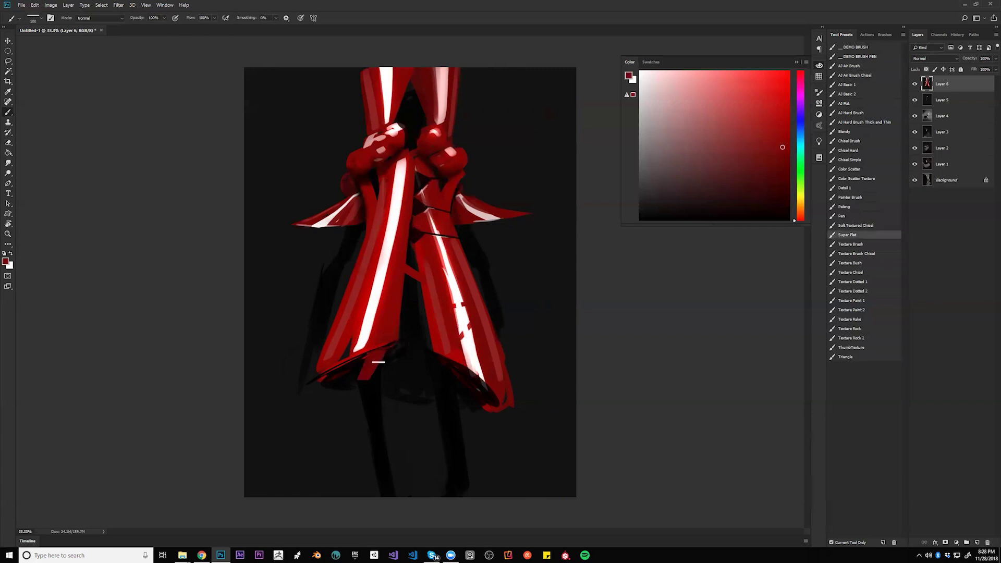
pyautogui.moveTo(386, 350); pyautogui.dragTo(385, 437)
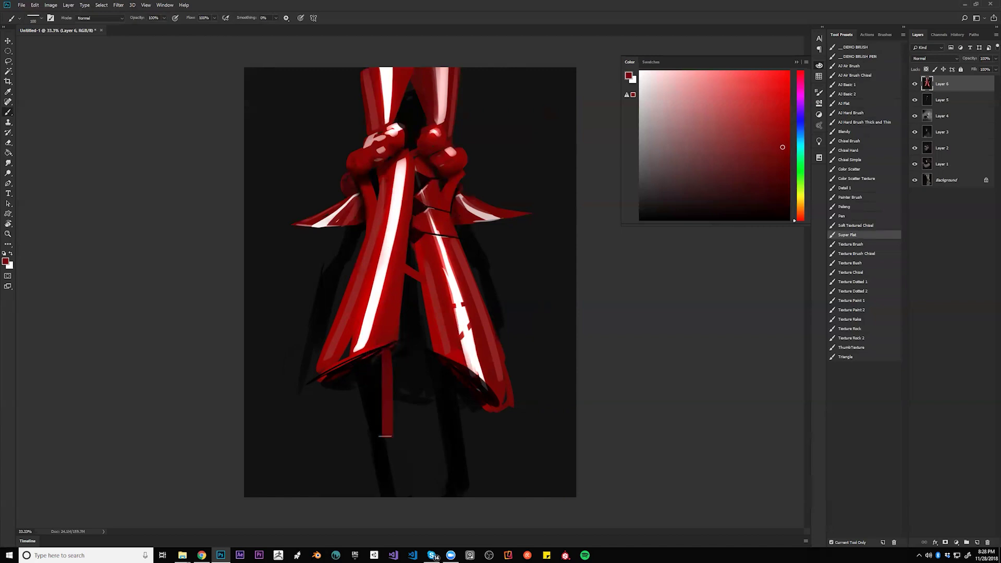
pyautogui.hotkey('ctrl', 'z')
pyautogui.moveTo(391, 349); pyautogui.dragTo(390, 423)
# Paint more dark red strips hanging along the hems of both coat panels, out to their outer corners.
pyautogui.moveTo(434, 357); pyautogui.dragTo(435, 428)
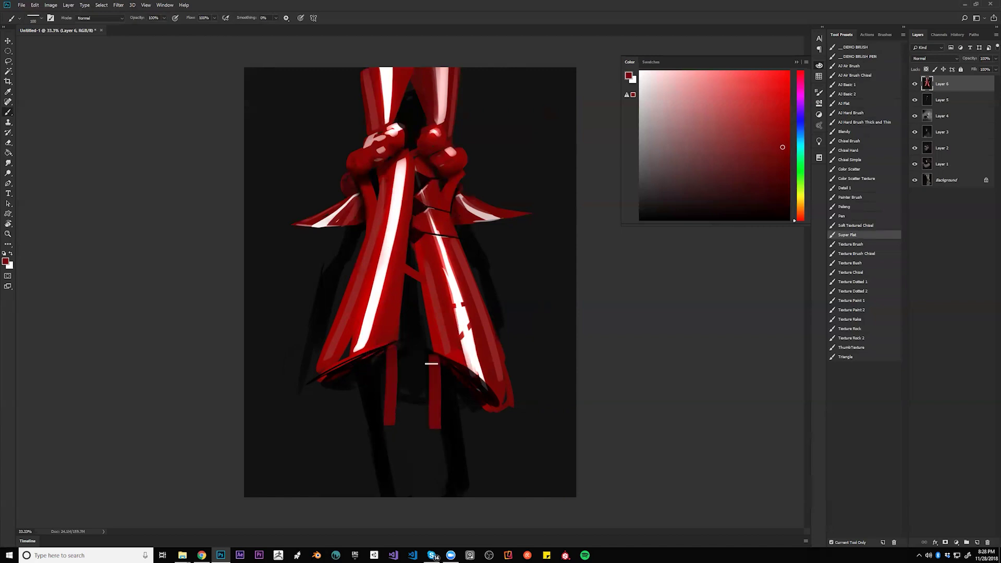
pyautogui.moveTo(362, 358); pyautogui.dragTo(361, 425)
pyautogui.moveTo(336, 369); pyautogui.dragTo(322, 428)
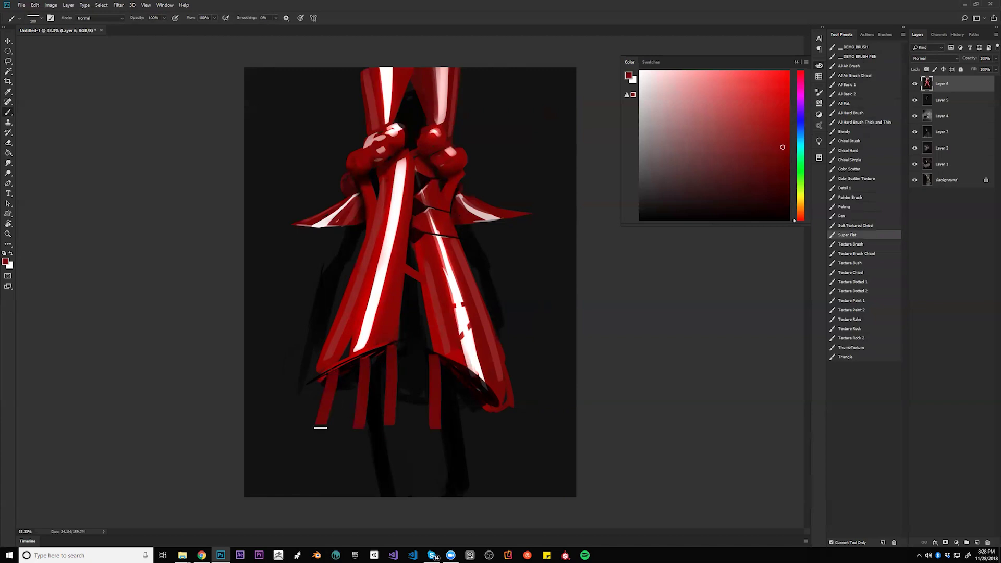
pyautogui.moveTo(460, 367); pyautogui.dragTo(466, 428)
pyautogui.moveTo(478, 384); pyautogui.dragTo(487, 445)
pyautogui.moveTo(497, 409); pyautogui.dragTo(515, 444)
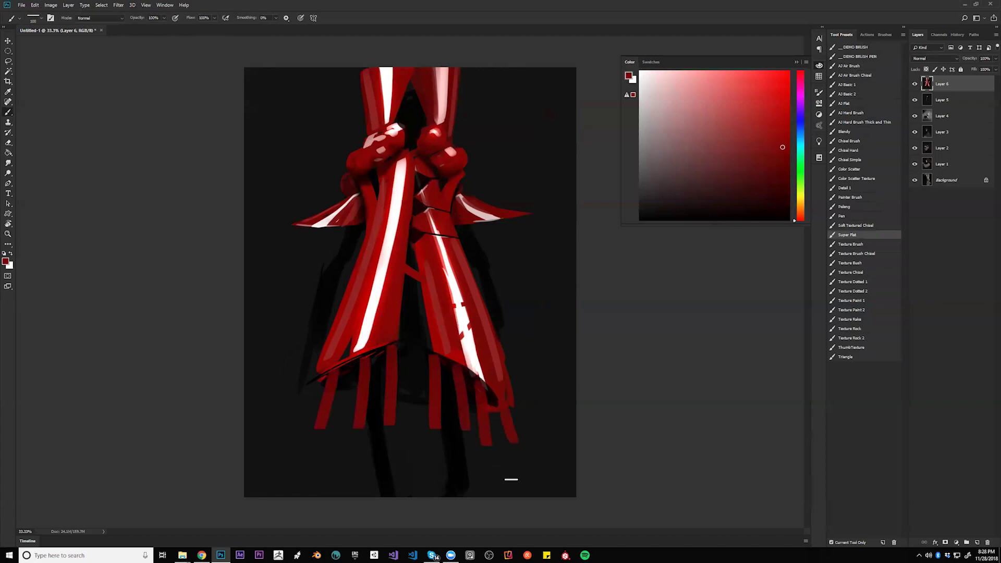
pyautogui.moveTo(318, 386); pyautogui.dragTo(306, 417)
pyautogui.moveTo(324, 359); pyautogui.dragTo(295, 425)
# Check the figure with its new hem strips at thumbnail size and at intermediate zoom levels.
pyautogui.press('z')
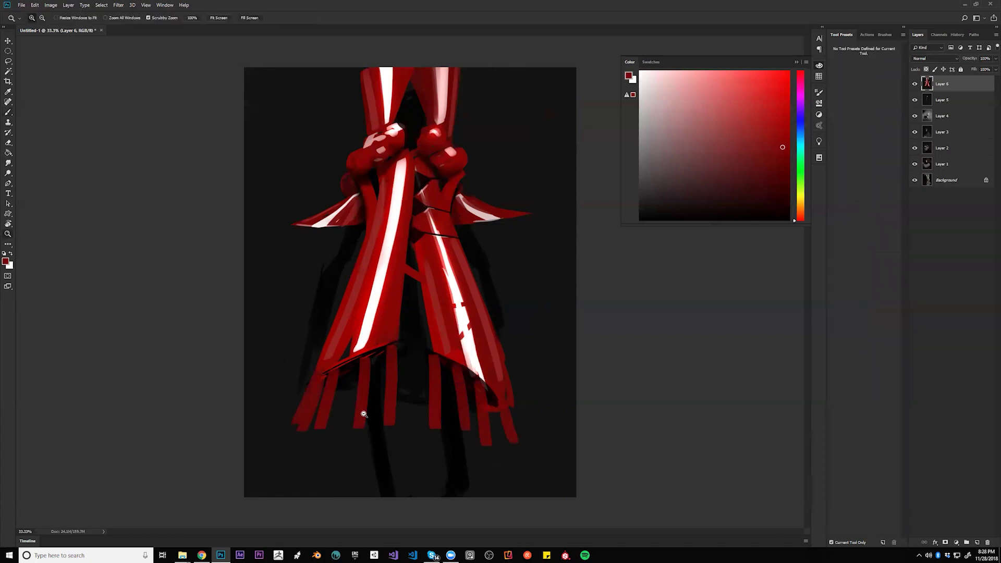
pyautogui.keyDown('alt'); pyautogui.click(363, 414); pyautogui.keyUp('alt')
pyautogui.keyDown('alt'); pyautogui.click(367, 418); pyautogui.keyUp('alt')
pyautogui.keyDown('alt'); pyautogui.click(367, 419); pyautogui.keyUp('alt')
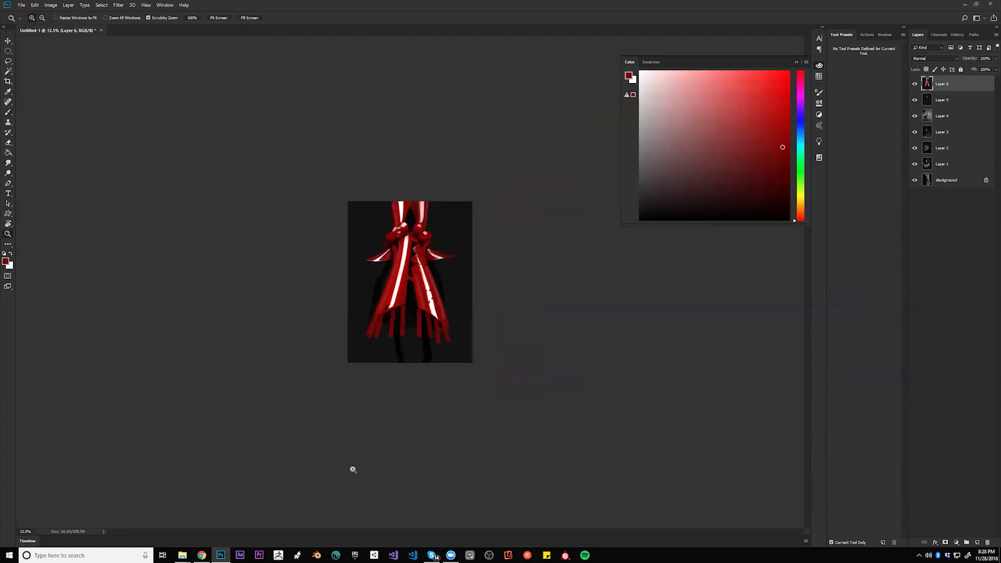
pyautogui.click(457, 263)
pyautogui.click(449, 275)
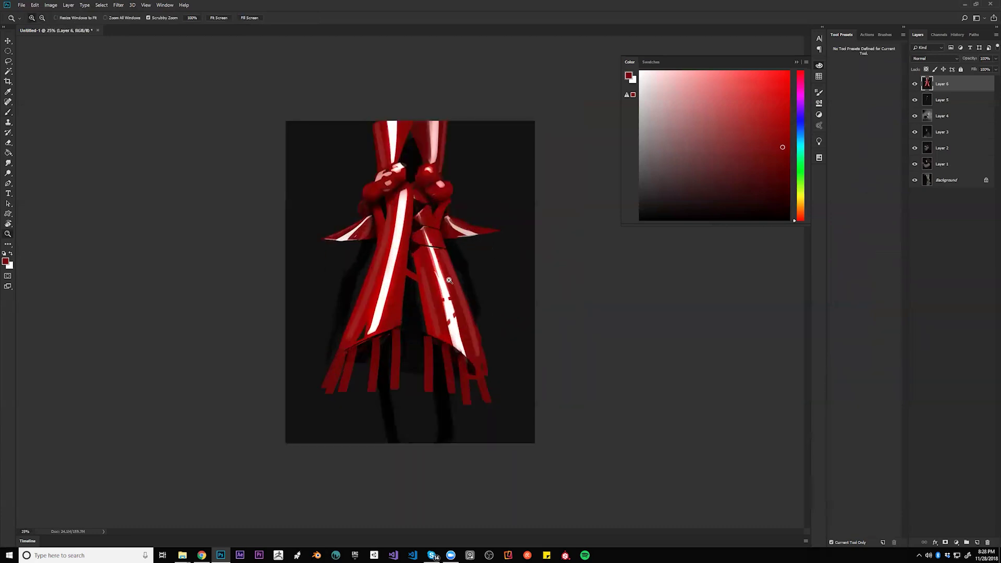
pyautogui.click(450, 279)
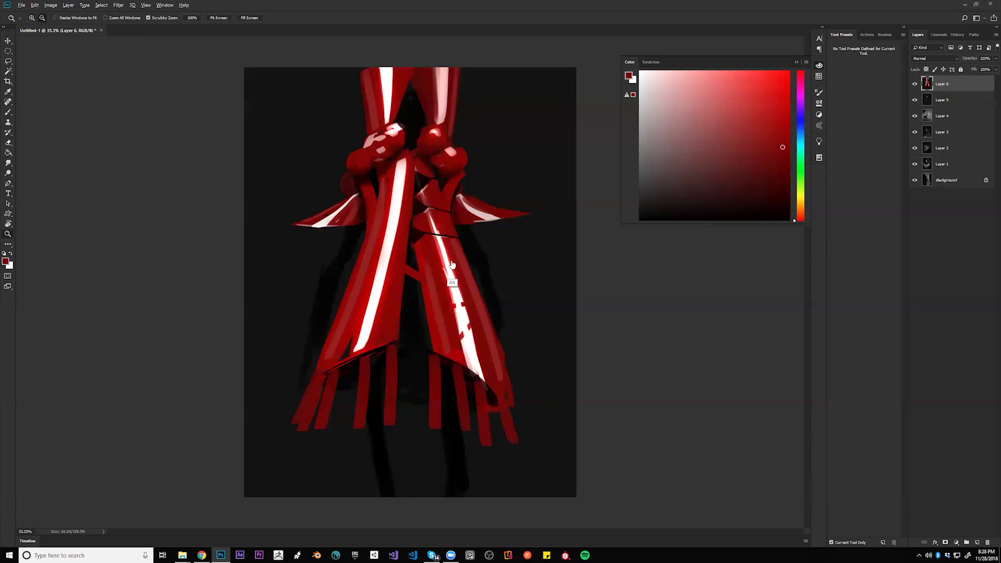
pyautogui.hotkey('alt', 'Tab')
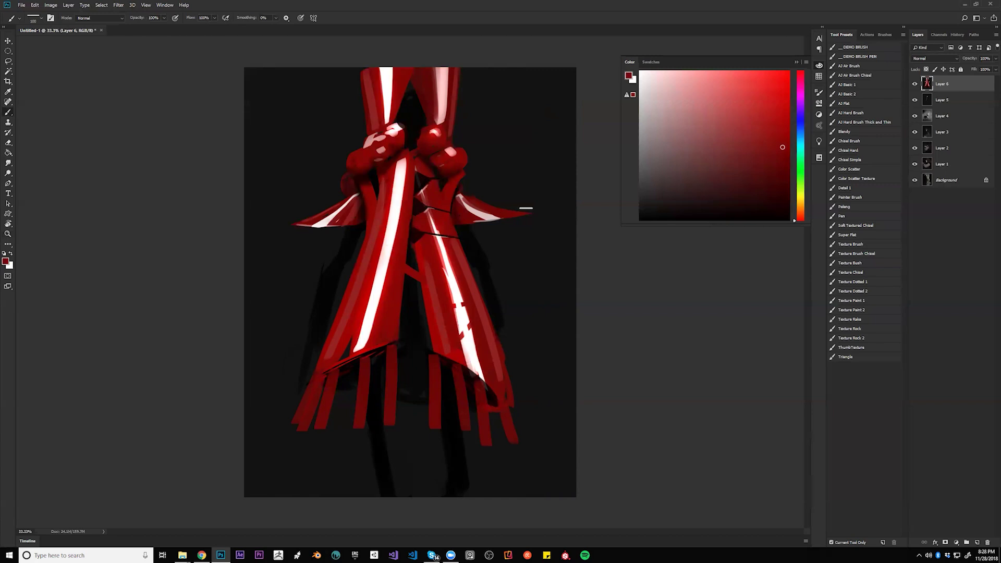
# Try painting thin dark red straps from the tips of both shoulder spikes inward to the coat panels.
pyautogui.keyDown('alt'); pyautogui.click(304, 224); pyautogui.keyUp('alt')
pyautogui.moveTo(294, 225); pyautogui.dragTo(347, 274)
pyautogui.press('[')
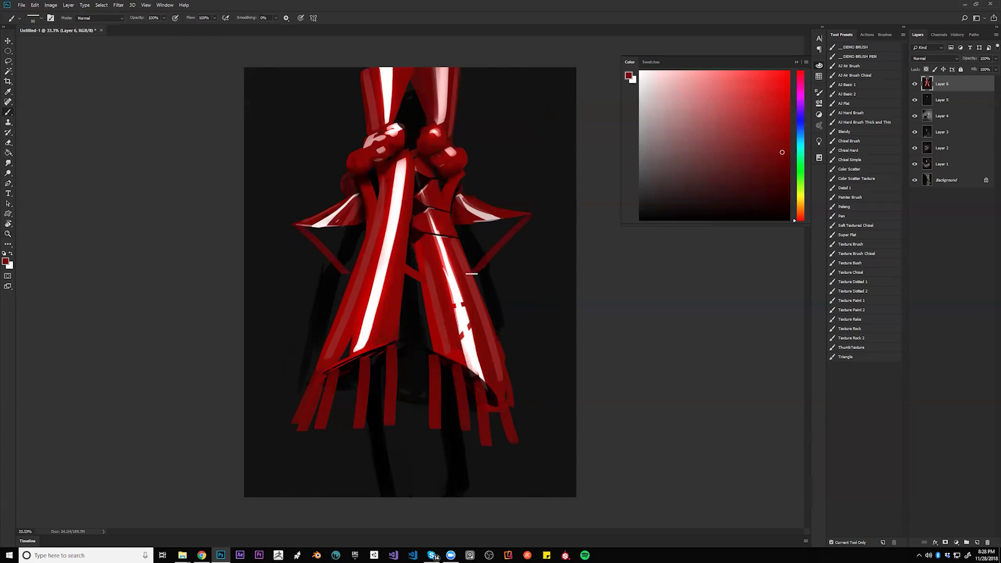
pyautogui.hotkey('ctrl', 'alt', 'z')
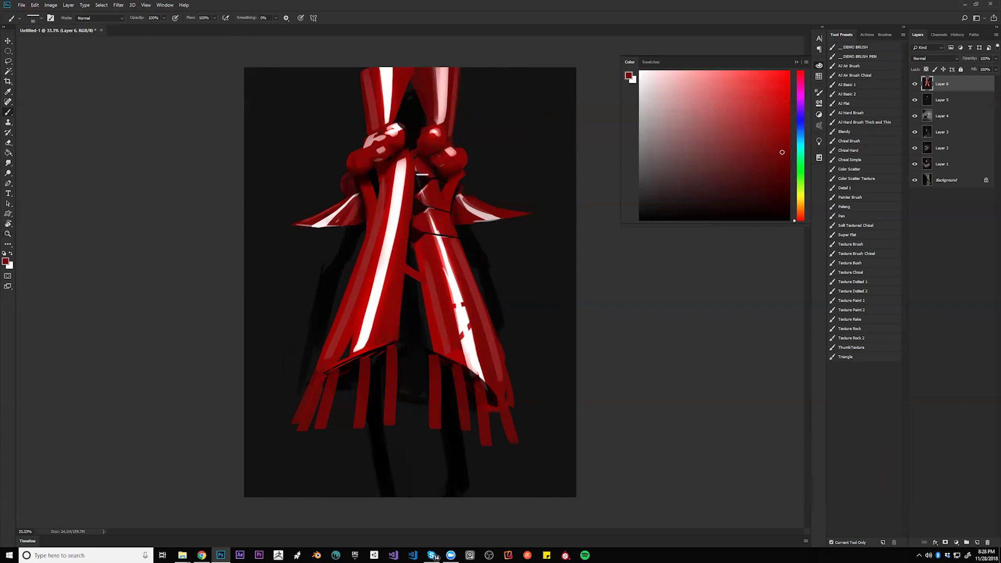
# Fill the gap between the two shoulder knots above the left panel with sampled dark reds, adjusting the brush size.
pyautogui.keyDown('alt'); pyautogui.click(408, 153); pyautogui.keyUp('alt')
pyautogui.press('[')
pyautogui.press('[')
pyautogui.keyDown('alt'); pyautogui.click(413, 148); pyautogui.keyUp('alt')
pyautogui.press('[')
pyautogui.keyDown('alt'); pyautogui.click(419, 156); pyautogui.keyUp('alt')
pyautogui.press(']')
pyautogui.press(']')
pyautogui.press(']')
# Trim the outer edge of the left arm's black silhouette with the sampled background colour.
pyautogui.keyDown('alt'); pyautogui.click(344, 356); pyautogui.keyUp('alt')
pyautogui.press('d')
pyautogui.keyDown('alt'); pyautogui.click(319, 279); pyautogui.keyUp('alt')
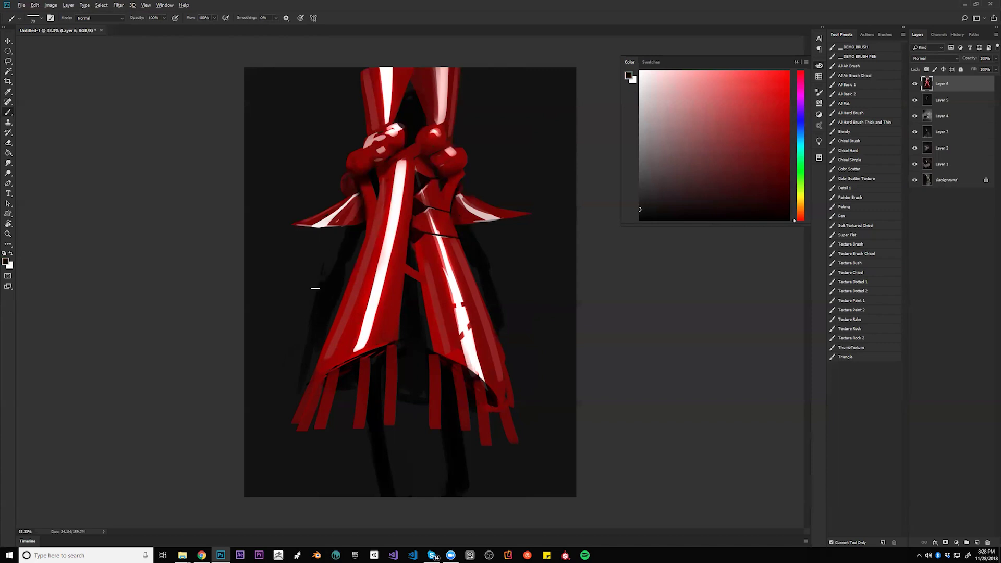
pyautogui.moveTo(322, 287); pyautogui.dragTo(297, 360)
# Try darkening the top of the left coat panel with an enlarged brush.
pyautogui.press(']')
pyautogui.moveTo(386, 171); pyautogui.dragTo(406, 205)
pyautogui.hotkey('ctrl', 'z')
pyautogui.press(']')
pyautogui.moveTo(382, 169)
pyautogui.mouseDown()
pyautogui.moveTo(410, 234)
pyautogui.moveTo(405, 186)
pyautogui.moveTo(410, 224)
pyautogui.mouseUp()
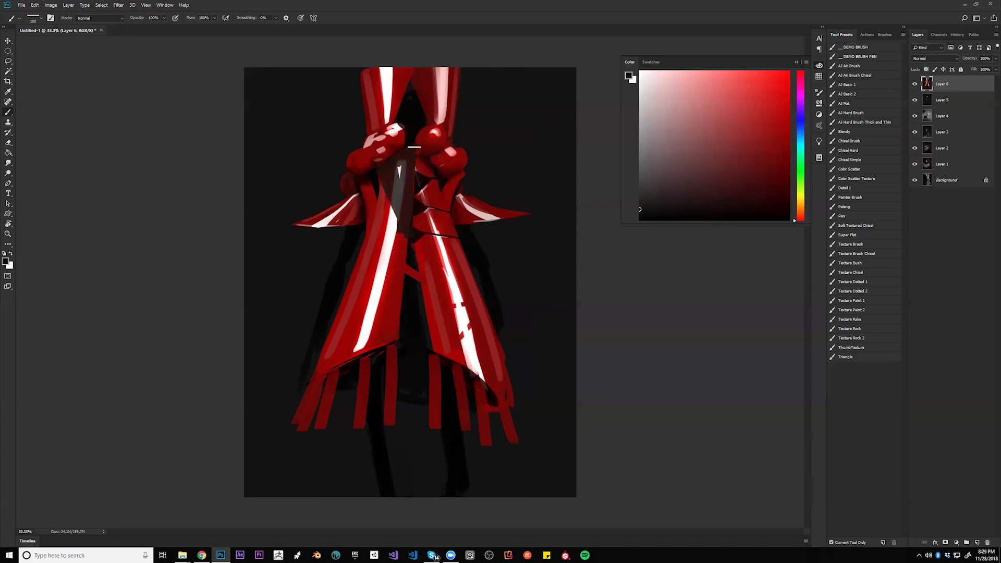
pyautogui.hotkey('ctrl', 'alt', 'z')
pyautogui.hotkey('ctrl', 'alt', 'z')
pyautogui.hotkey('ctrl', 'alt', 'z')
# Paint translucent dark shadows over the left panel's top, the inner right knot and the upper part of the right panel.
pyautogui.moveTo(409, 150)
pyautogui.mouseDown()
pyautogui.moveTo(384, 166)
pyautogui.moveTo(409, 231)
pyautogui.mouseUp()
pyautogui.moveTo(392, 168)
pyautogui.mouseDown()
pyautogui.moveTo(408, 221)
pyautogui.moveTo(413, 152)
pyautogui.mouseUp()
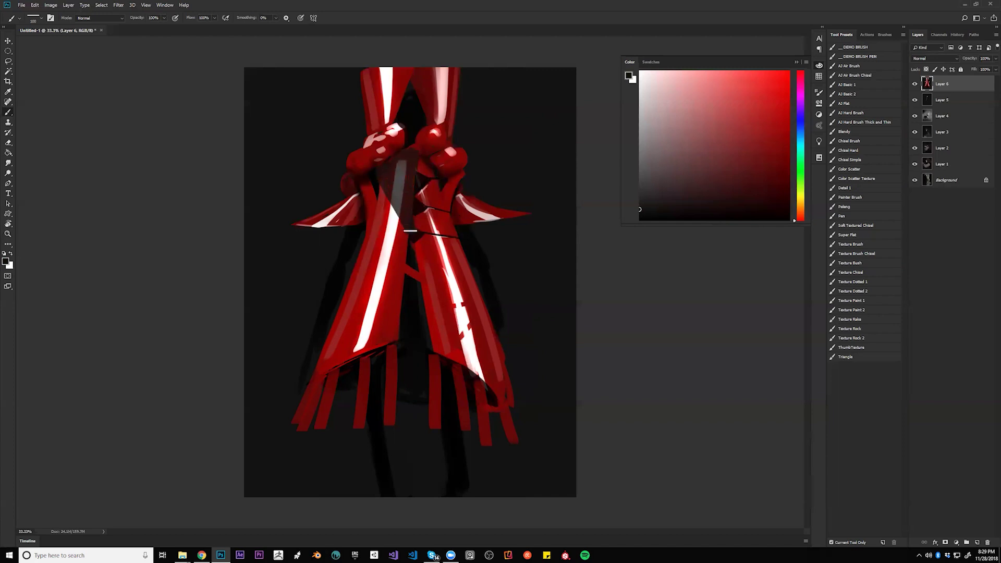
pyautogui.moveTo(438, 130)
pyautogui.mouseDown()
pyautogui.moveTo(429, 148)
pyautogui.moveTo(438, 131)
pyautogui.moveTo(435, 144)
pyautogui.mouseUp()
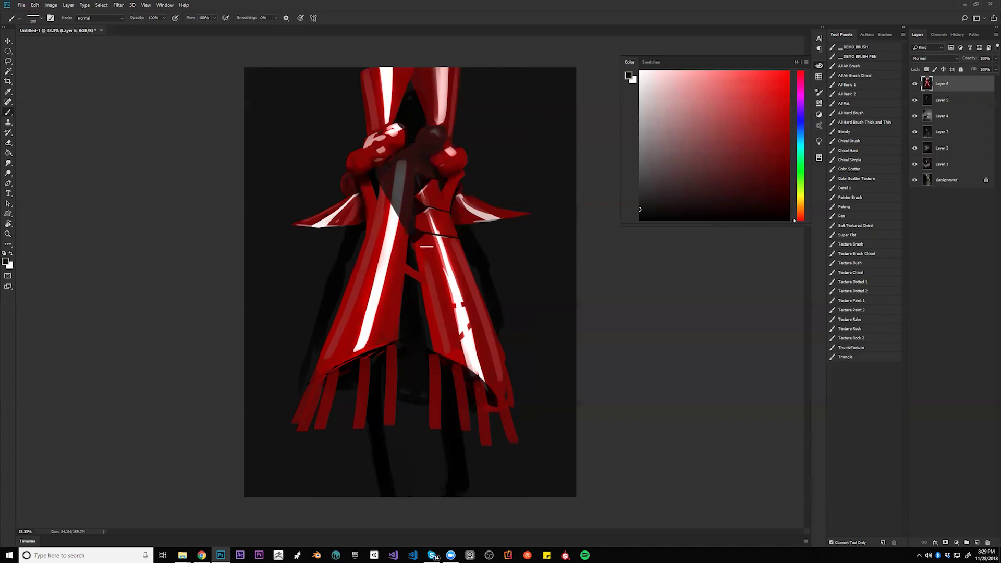
pyautogui.moveTo(420, 263); pyautogui.dragTo(480, 302)
pyautogui.moveTo(453, 240); pyautogui.dragTo(467, 279)
pyautogui.moveTo(433, 237)
pyautogui.mouseDown()
pyautogui.moveTo(433, 266)
pyautogui.moveTo(478, 303)
pyautogui.mouseUp()
# Check the shadowed figure at thumbnail size and flip the canvas horizontally.
pyautogui.press('z')
pyautogui.keyDown('alt'); pyautogui.click(491, 317); pyautogui.keyUp('alt')
pyautogui.keyDown('alt'); pyautogui.click(491, 318); pyautogui.keyUp('alt')
pyautogui.keyDown('alt'); pyautogui.click(492, 321); pyautogui.keyUp('alt')
pyautogui.keyDown('alt'); pyautogui.click(491, 322); pyautogui.keyUp('alt')
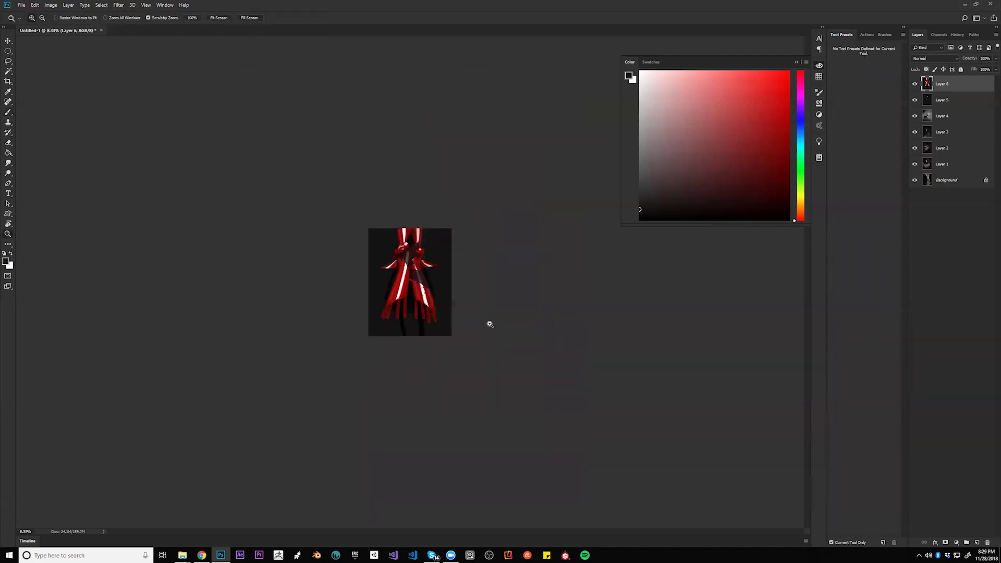
pyautogui.click(489, 299)
pyautogui.click(480, 292)
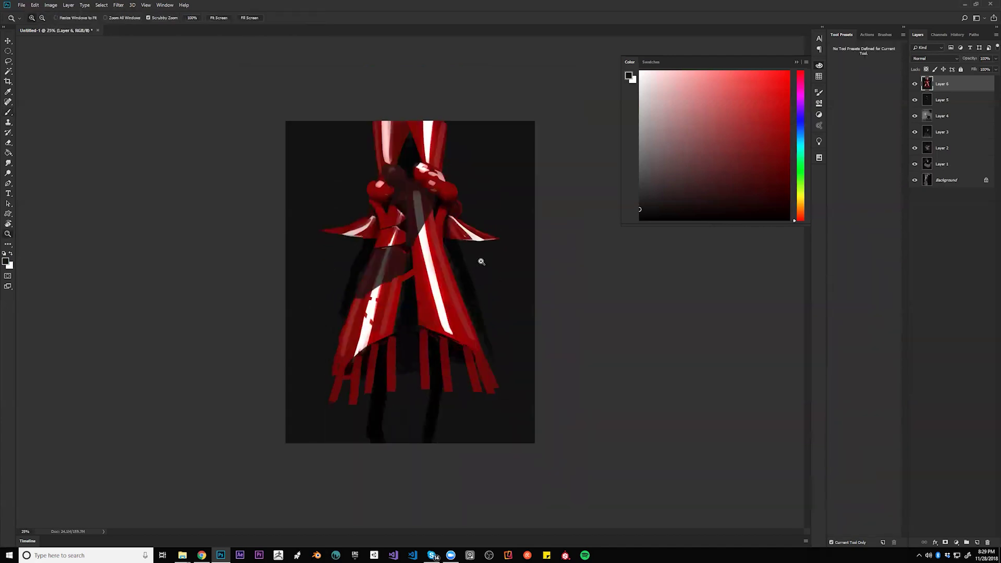
# Extend the left arm's black silhouette outward and add a dark red strip at the left panel's outer hem.
pyautogui.press('b')
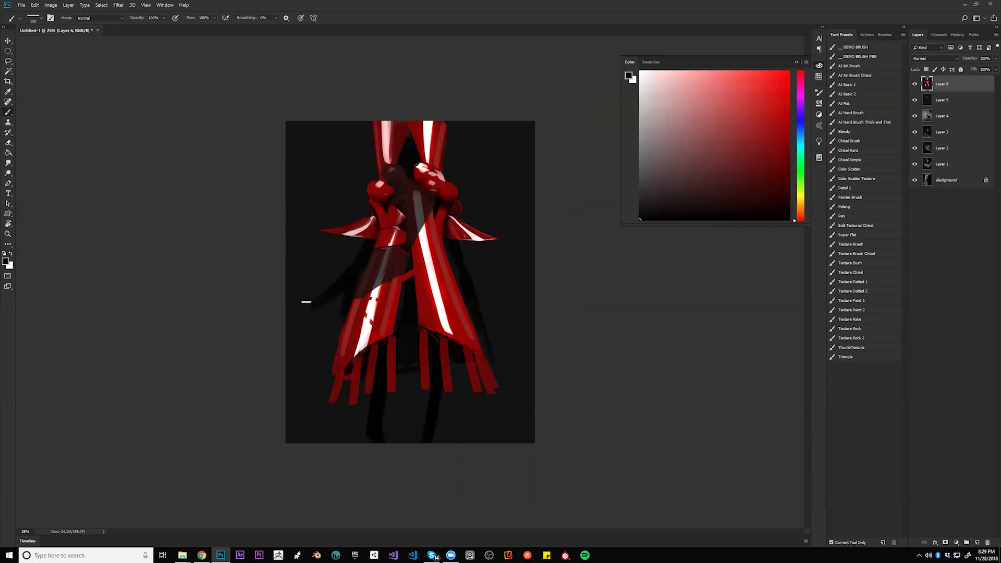
pyautogui.moveTo(317, 297); pyautogui.dragTo(306, 302)
pyautogui.keyDown('alt'); pyautogui.click(310, 346); pyautogui.keyUp('alt')
pyautogui.hotkey('ctrl', 'shift', 'alt', 'n')
pyautogui.keyDown('alt'); pyautogui.click(352, 313); pyautogui.keyUp('alt')
pyautogui.moveTo(344, 323); pyautogui.dragTo(322, 368)
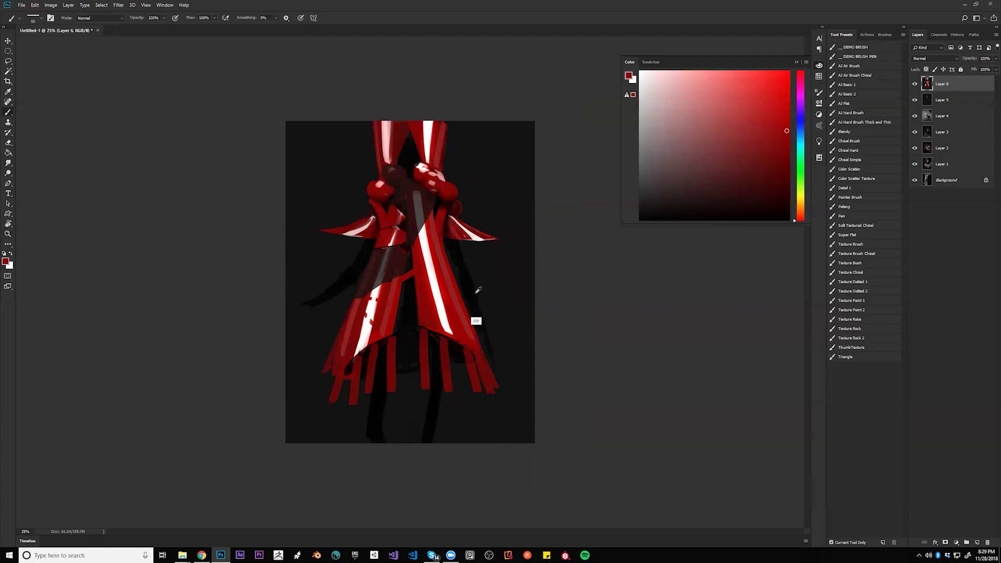
# Repaint the left panel's inner edge in sampled red and cut thin black seams across the right panel.
pyautogui.keyDown('alt'); pyautogui.click(407, 281); pyautogui.keyUp('alt')
pyautogui.moveTo(406, 281)
pyautogui.mouseDown()
pyautogui.moveTo(383, 297)
pyautogui.moveTo(365, 343)
pyautogui.mouseUp()
pyautogui.press(']')
pyautogui.press(']')
pyautogui.press(']')
pyautogui.press(']')
pyautogui.press(']')
pyautogui.press(']')
pyautogui.press(']')
pyautogui.press(']')
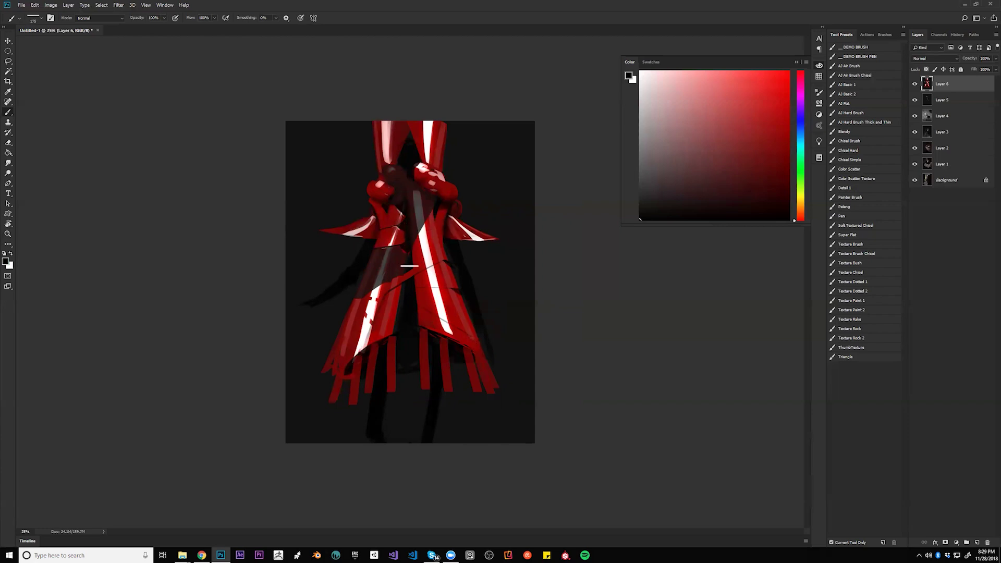
# Add a thin pale line in the dark collar opening and paint a black clawed hand on the outstretched arm.
pyautogui.press('[')
pyautogui.press('[')
pyautogui.press('[')
pyautogui.press('[')
pyautogui.press('[')
pyautogui.keyDown('alt'); pyautogui.click(412, 201); pyautogui.keyUp('alt')
pyautogui.keyDown('alt'); pyautogui.click(415, 187); pyautogui.keyUp('alt')
pyautogui.keyDown('alt'); pyautogui.click(419, 189); pyautogui.keyUp('alt')
pyautogui.press('x')
pyautogui.press('x')
pyautogui.moveTo(310, 307); pyautogui.dragTo(300, 319)
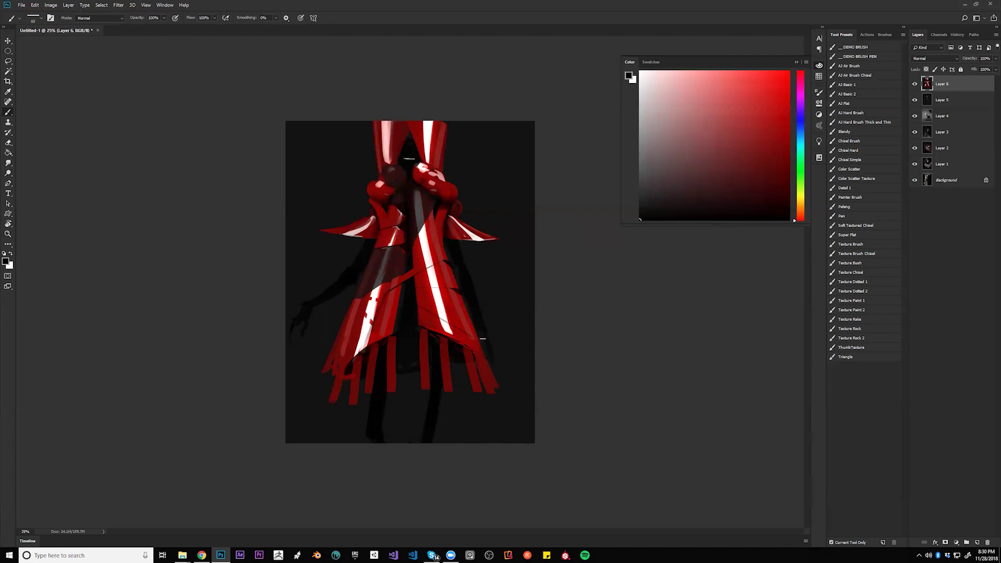
# Repaint the inner hem strips of both coat panels wider in a brighter sampled red.
pyautogui.keyDown('alt'); pyautogui.click(487, 360); pyautogui.keyUp('alt')
pyautogui.keyDown('alt'); pyautogui.click(398, 290); pyautogui.keyUp('alt')
pyautogui.keyDown('alt'); pyautogui.click(397, 299); pyautogui.keyUp('alt')
pyautogui.moveTo(393, 340); pyautogui.dragTo(390, 394)
pyautogui.moveTo(390, 360); pyautogui.dragTo(387, 392)
pyautogui.moveTo(395, 335); pyautogui.dragTo(392, 395)
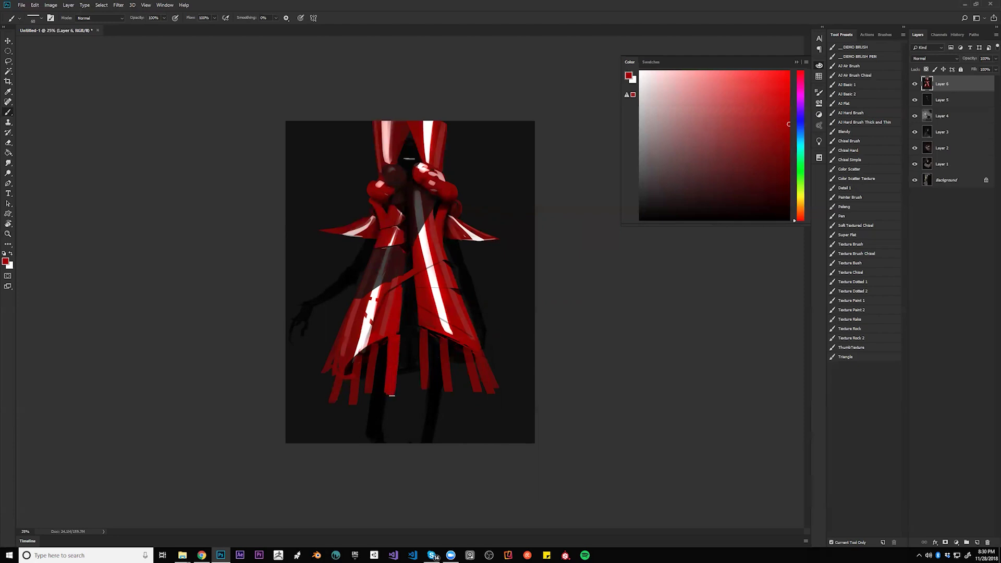
pyautogui.moveTo(421, 334); pyautogui.dragTo(423, 391)
pyautogui.moveTo(443, 340); pyautogui.dragTo(450, 395)
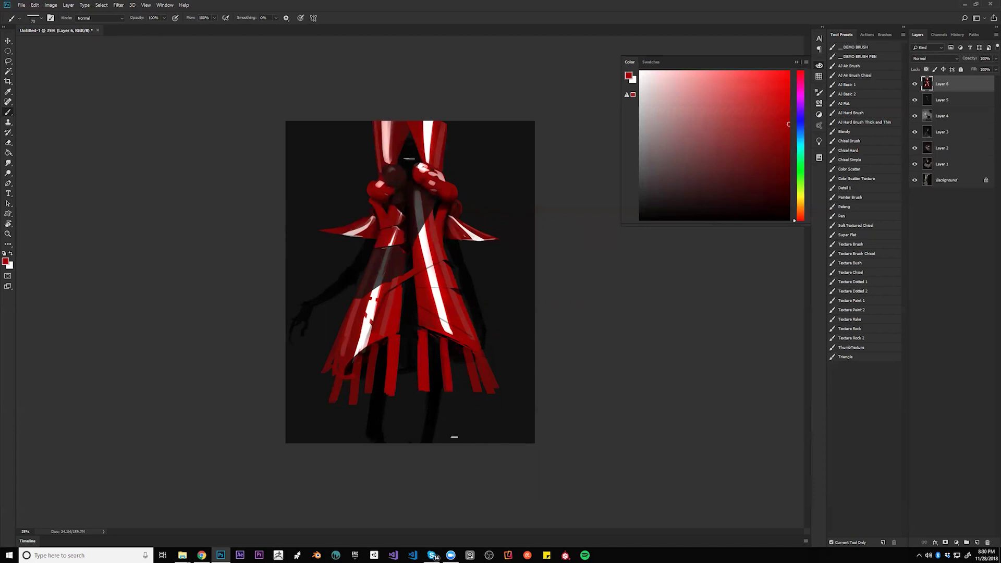
pyautogui.moveTo(366, 393); pyautogui.dragTo(372, 343)
# Touch up the area above the shoulder spike with sampled dark red and check the figure at reduced zoom.
pyautogui.keyDown('alt'); pyautogui.click(362, 237); pyautogui.keyUp('alt')
pyautogui.keyDown('alt'); pyautogui.click(369, 216); pyautogui.keyUp('alt')
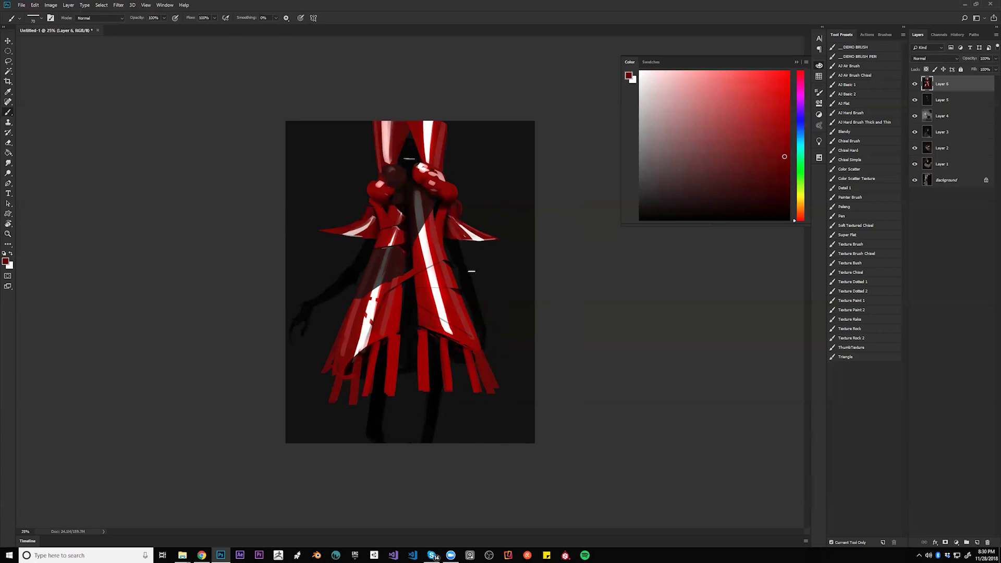
pyautogui.press('z')
pyautogui.keyDown('alt'); pyautogui.click(476, 303); pyautogui.keyUp('alt')
pyautogui.keyDown('alt'); pyautogui.click(480, 306); pyautogui.keyUp('alt')
pyautogui.click(478, 289)
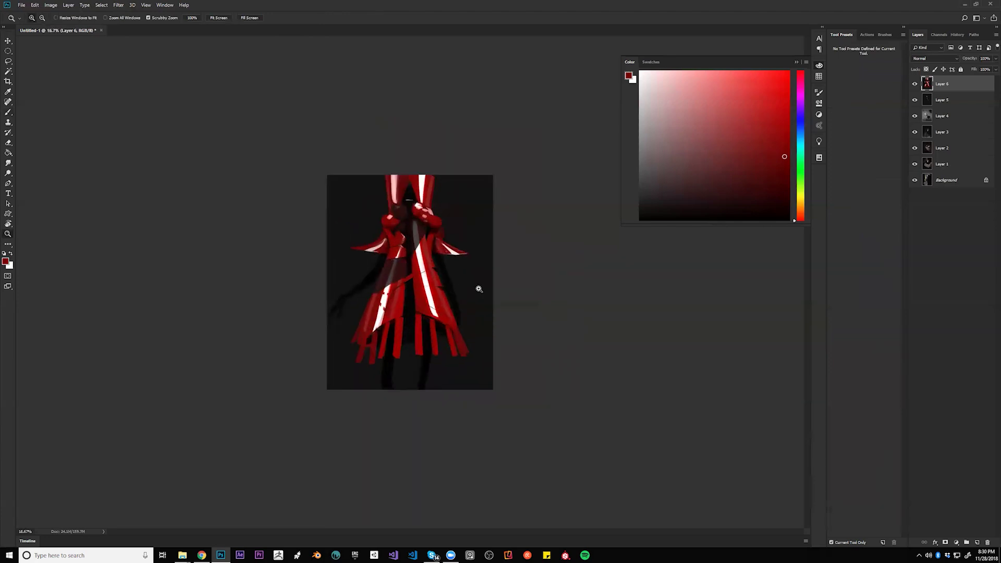
pyautogui.click(477, 278)
# Refine the diagonal edge between the shadowed and bright parts of the left panel with black and sampled colours.
pyautogui.press('b')
pyautogui.press('d')
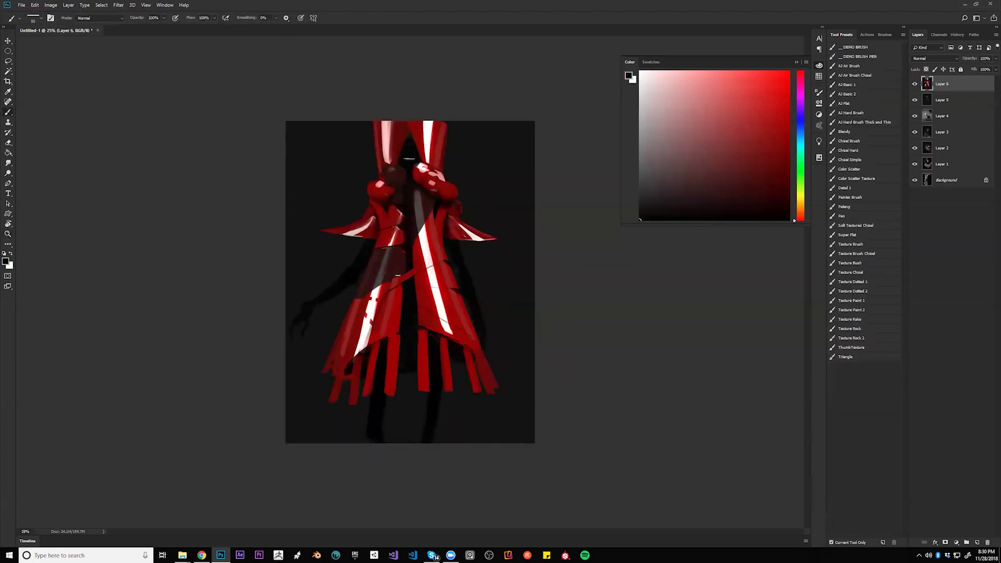
pyautogui.moveTo(357, 301); pyautogui.dragTo(395, 281)
pyautogui.keyDown('alt'); pyautogui.click(389, 285); pyautogui.keyUp('alt')
pyautogui.keyDown('alt'); pyautogui.click(395, 281); pyautogui.keyUp('alt')
pyautogui.keyDown('alt'); pyautogui.click(400, 273); pyautogui.keyUp('alt')
# Check the figure at thumbnail size and flip the canvas back to its original orientation.
pyautogui.press('z')
pyautogui.keyDown('alt'); pyautogui.click(406, 339); pyautogui.keyUp('alt')
pyautogui.keyDown('alt'); pyautogui.click(407, 345); pyautogui.keyUp('alt')
pyautogui.keyDown('alt'); pyautogui.click(408, 353); pyautogui.keyUp('alt')
pyautogui.hotkey('ctrl', 'f')
pyautogui.click(412, 302)
pyautogui.click(412, 302)
pyautogui.click(412, 302)
pyautogui.press('b')
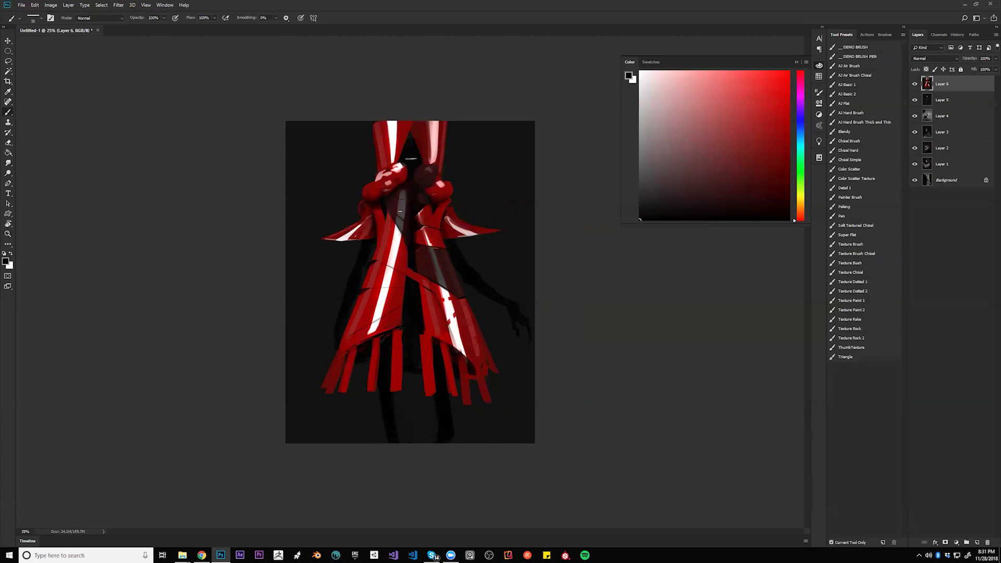
# Show the painting in full-screen mode and reposition the canvas to leave empty space beside the figure.
pyautogui.press('z')
pyautogui.keyDown('alt'); pyautogui.click(412, 293); pyautogui.keyUp('alt')
pyautogui.press('Tab')
pyautogui.press('Tab')
pyautogui.press('f')
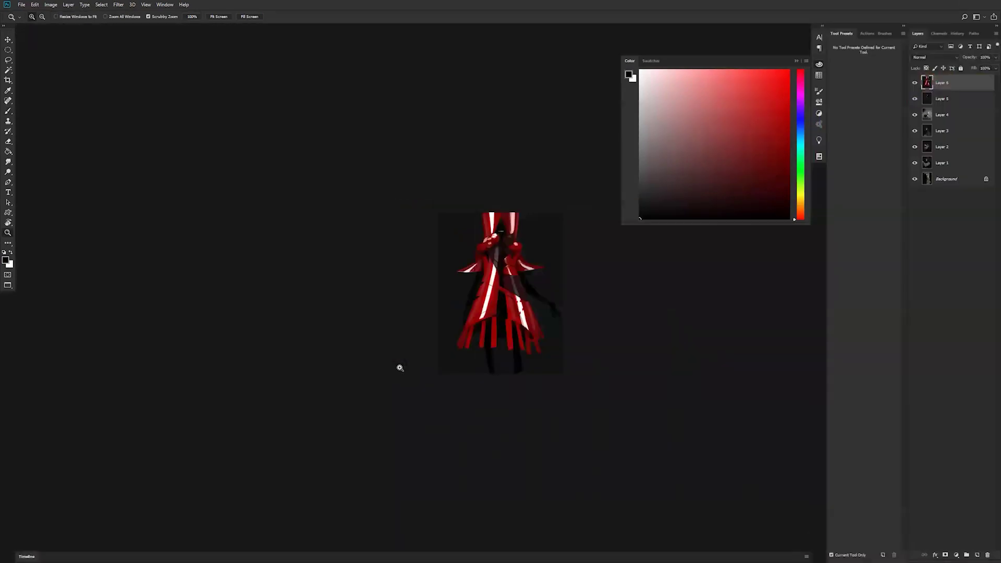
pyautogui.click(455, 337)
pyautogui.click(454, 337)
pyautogui.moveTo(347, 476); pyautogui.dragTo(279, 476)
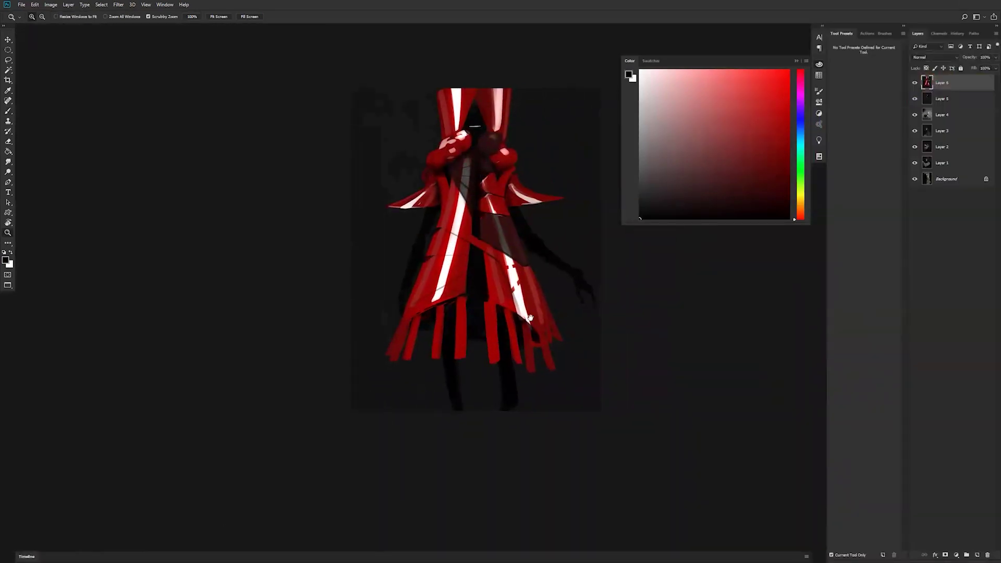
pyautogui.moveTo(581, 341); pyautogui.dragTo(433, 359)
pyautogui.press('b')
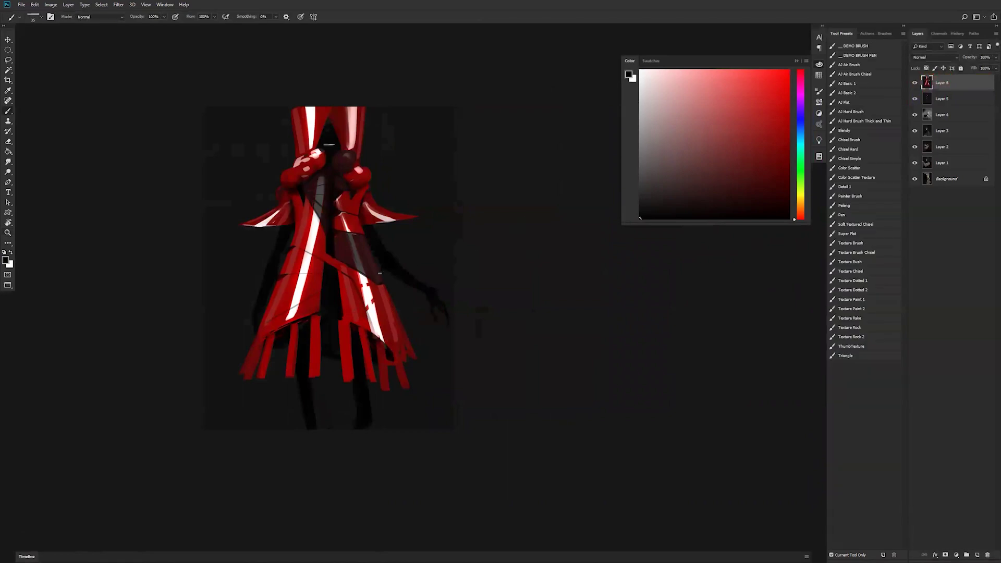
pyautogui.keyDown('alt'); pyautogui.click(275, 321); pyautogui.keyUp('alt')
# Switch to Pinterest, return to the abstract board and open the black-and-white pin of the masked head in profile.
pyautogui.hotkey('alt', 'Tab')
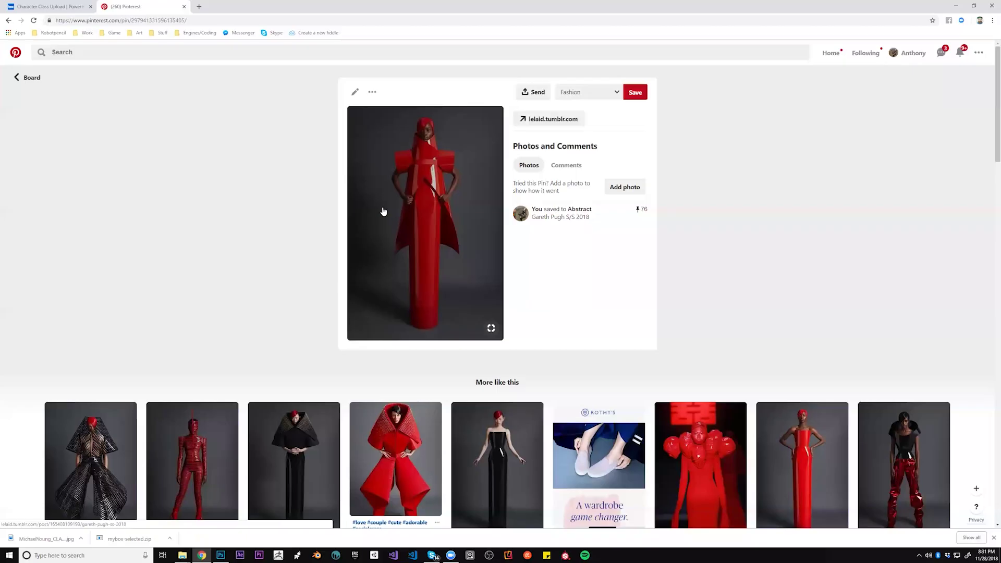
pyautogui.click(9, 22)
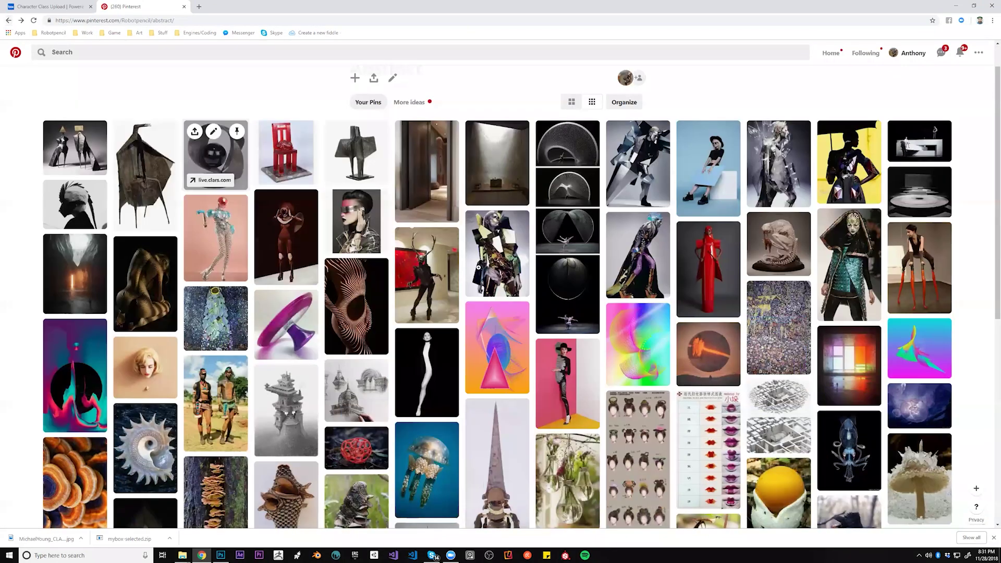
pyautogui.click(65, 199)
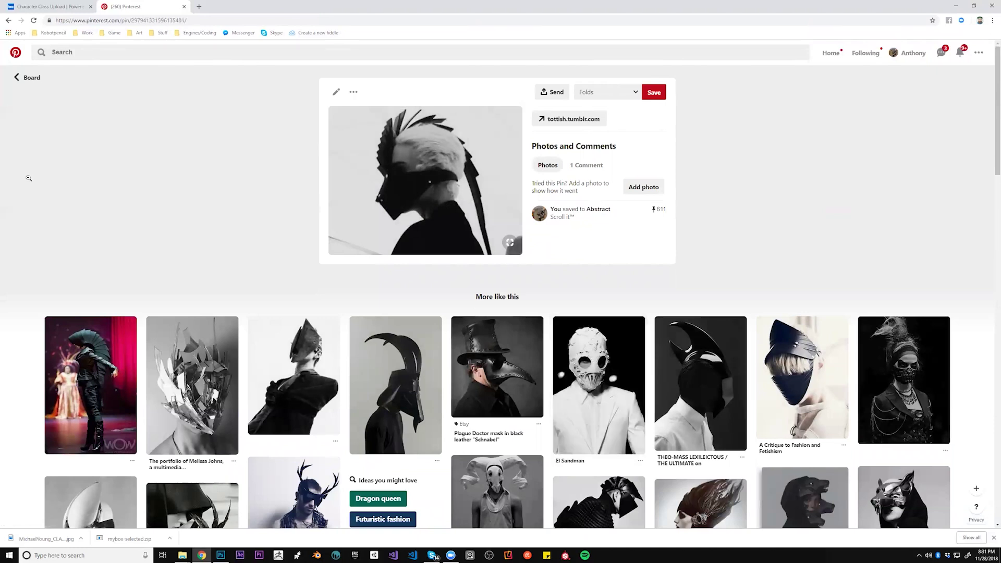
# Return to the abstract board, open the pin of the burning sphere and examine the shapes in its related pins.
pyautogui.click(8, 22)
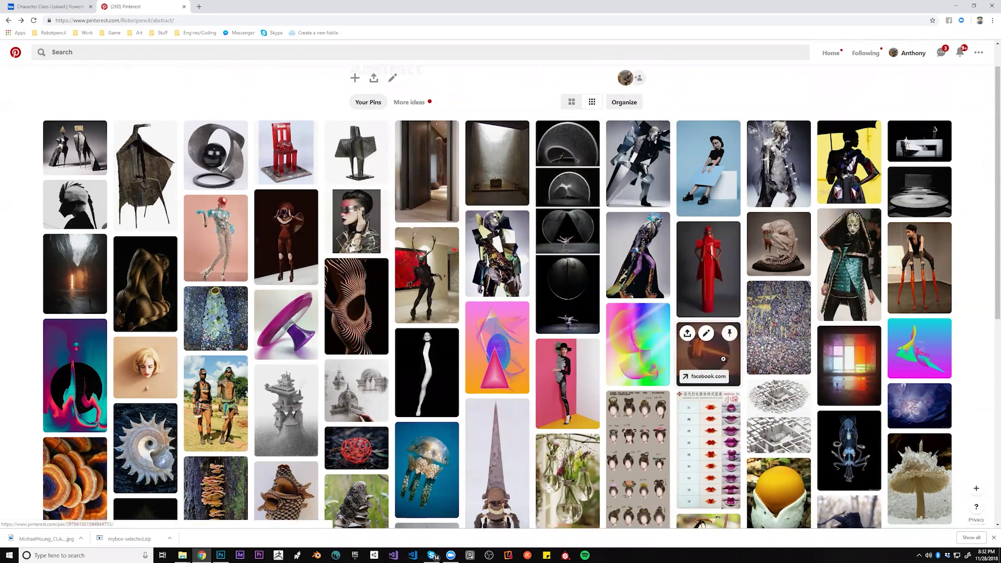
pyautogui.click(721, 358)
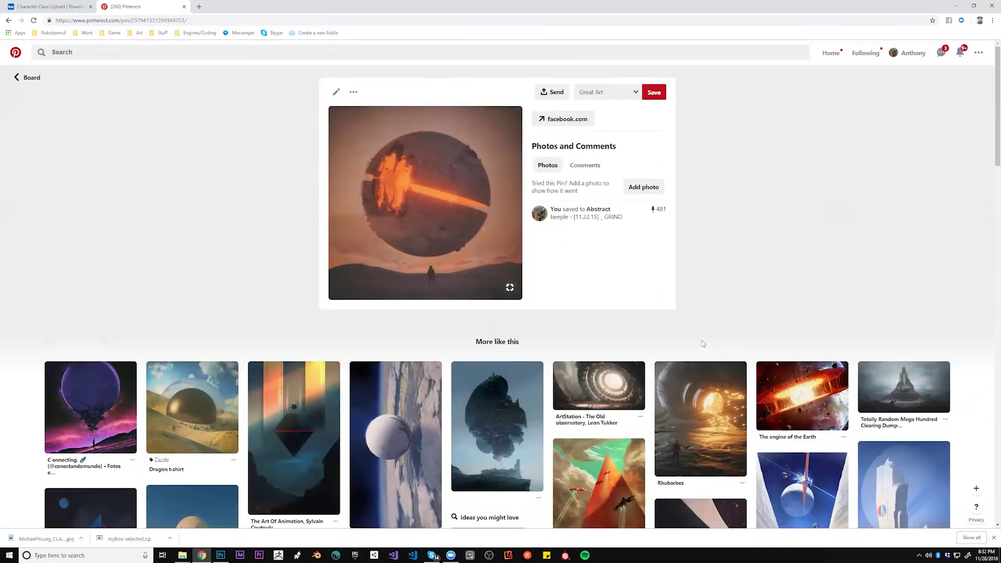
pyautogui.scroll(-5, 704, 342)
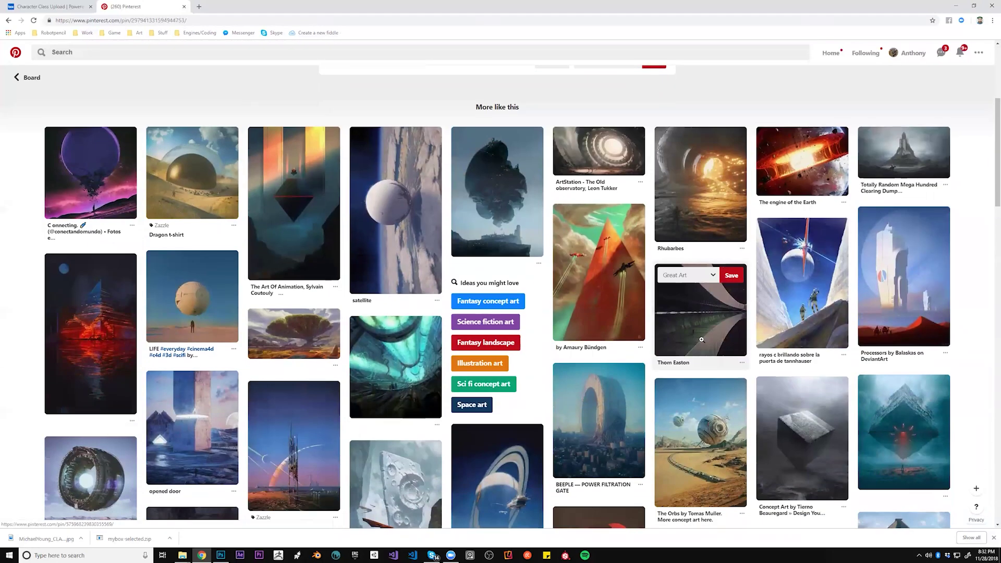
pyautogui.scroll(-2, 702, 339)
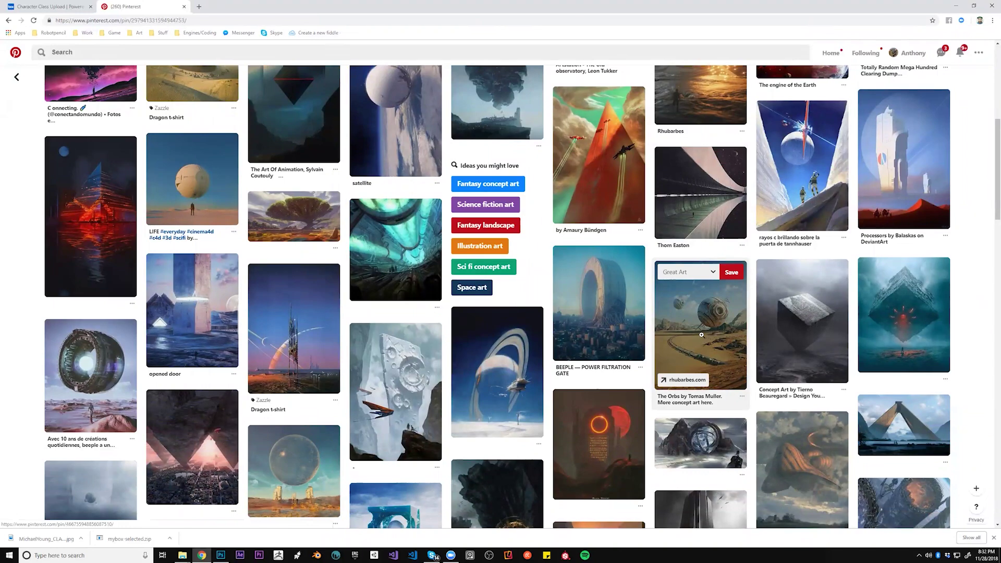
pyautogui.scroll(-2, 701, 335)
pyautogui.scroll(-3, 702, 336)
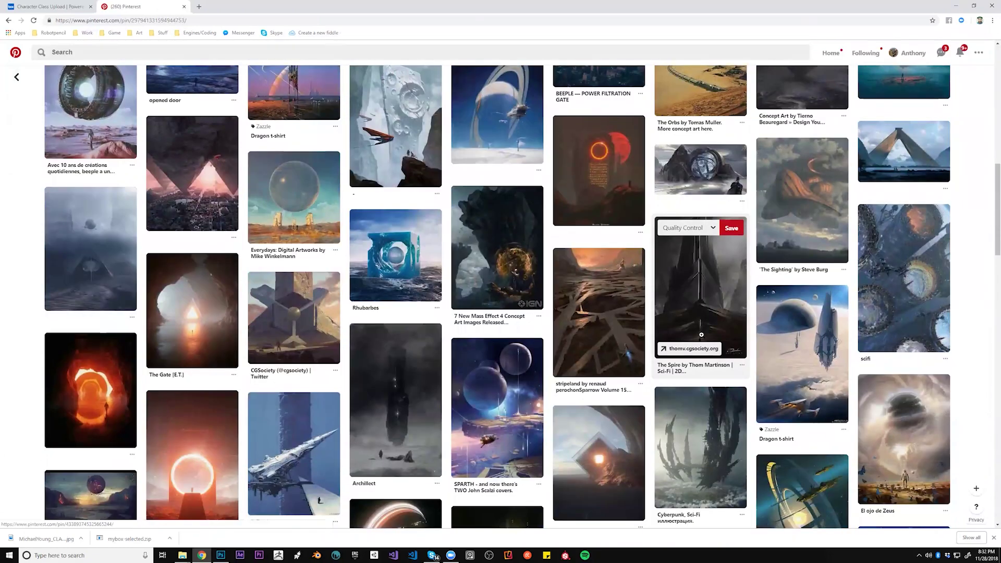
pyautogui.scroll(10, 702, 335)
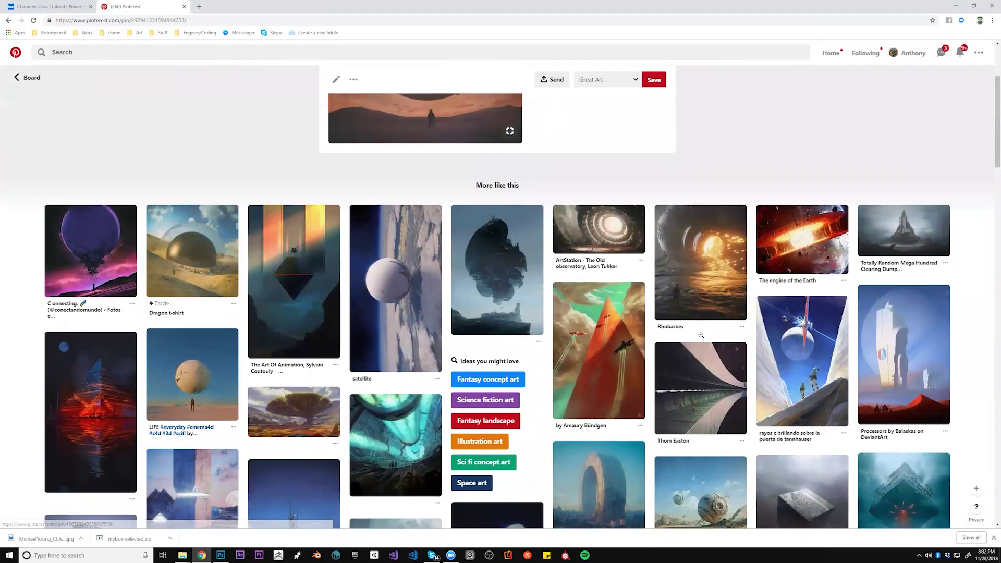
# Return to the abstract board, open the photograph of a crouching body lit with stripes and browse its related pins.
pyautogui.click(8, 21)
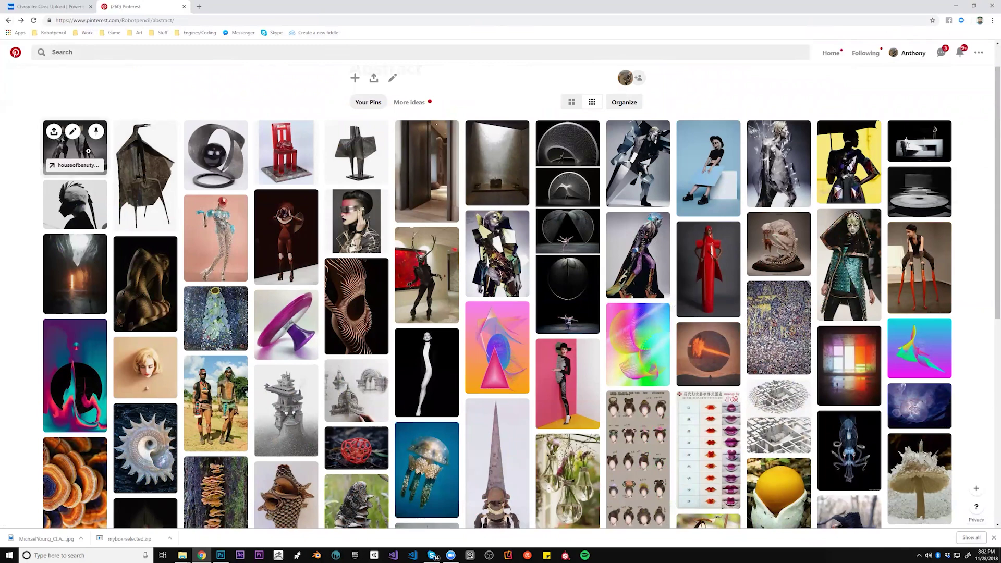
pyautogui.click(142, 301)
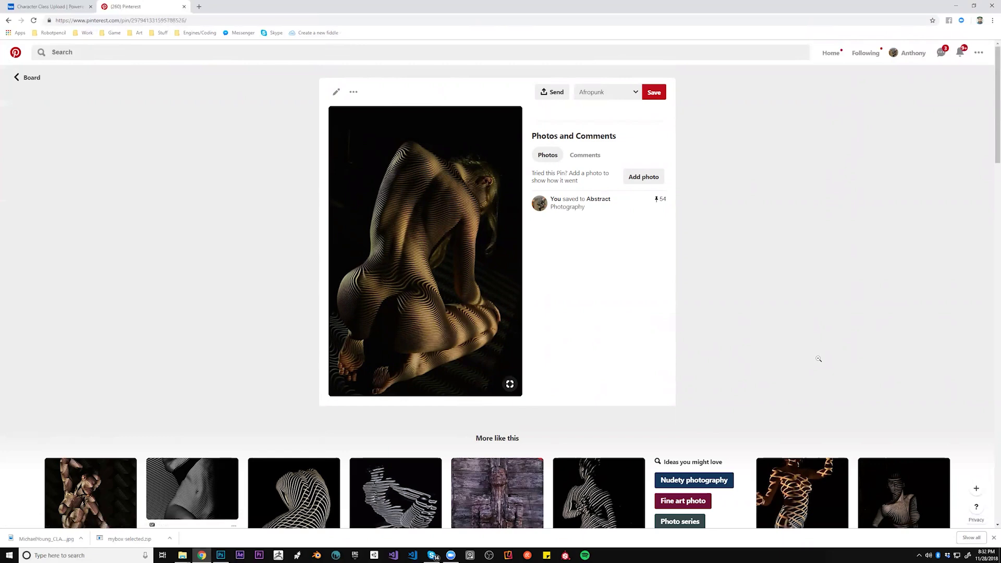
pyautogui.scroll(-6, 819, 359)
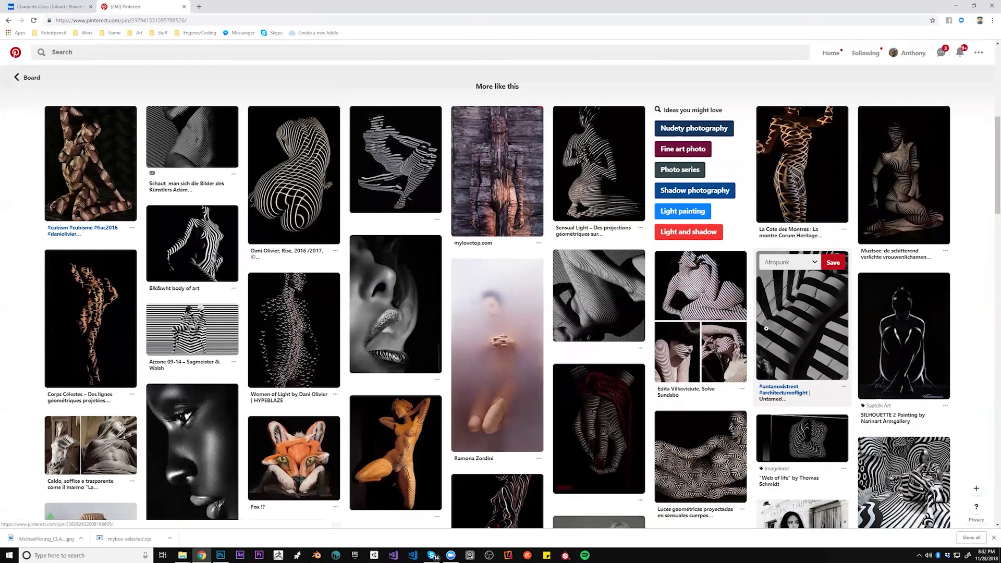
pyautogui.scroll(-4, 766, 328)
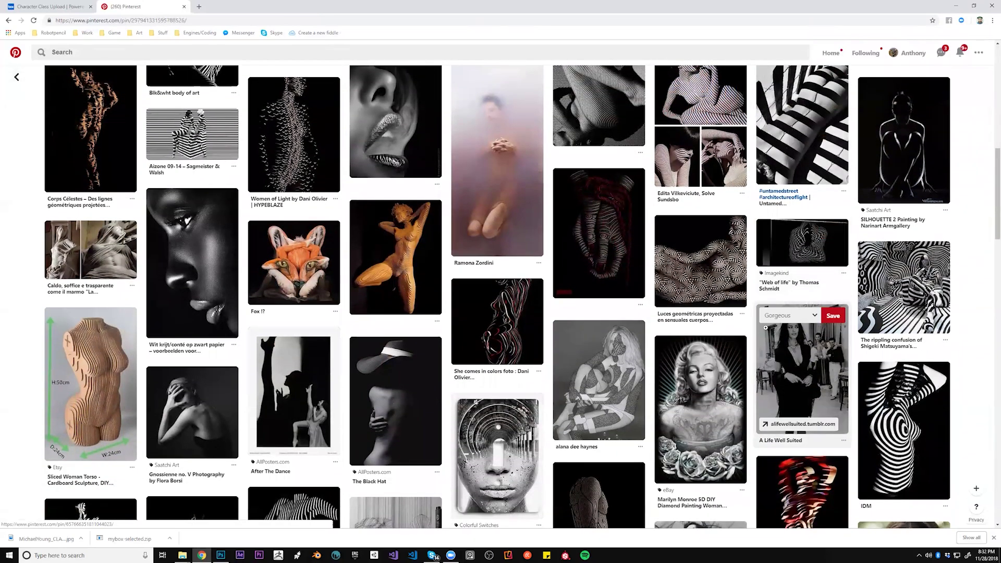
pyautogui.scroll(-2, 766, 328)
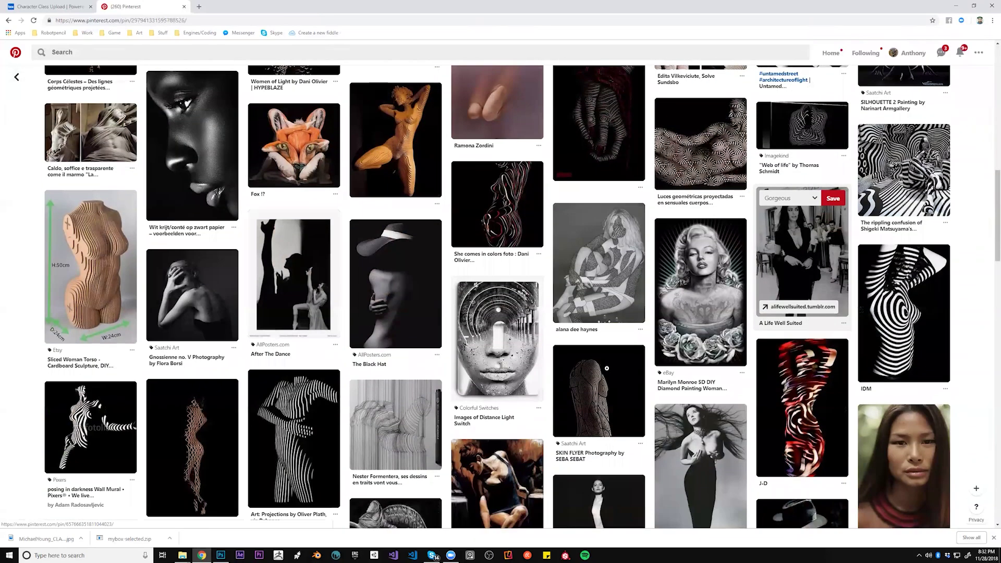
# View the Images of Distance Light Switch pin, return to the striped-body photograph's related pins and examine more of them.
pyautogui.click(492, 338)
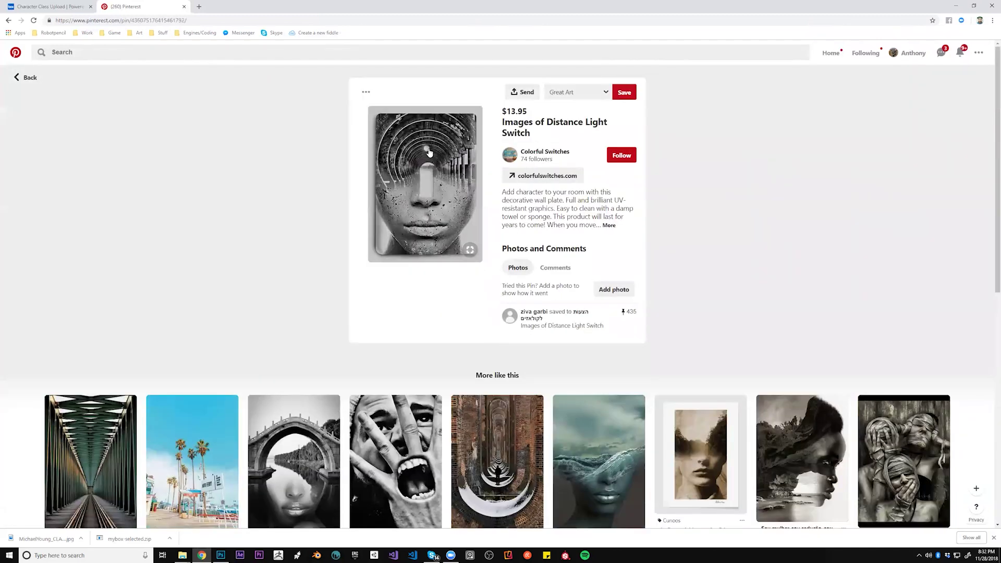
pyautogui.click(8, 20)
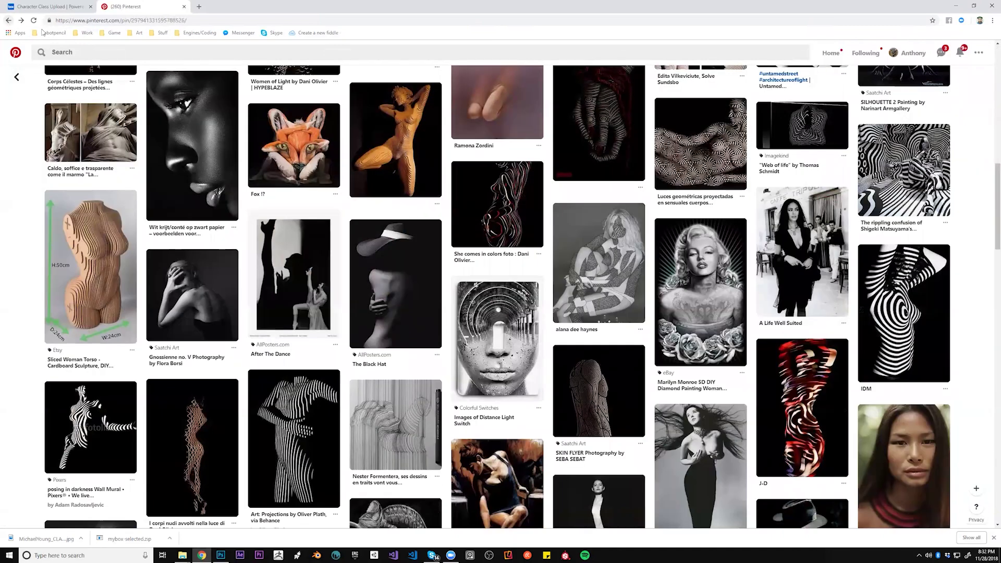
pyautogui.scroll(-3, 930, 348)
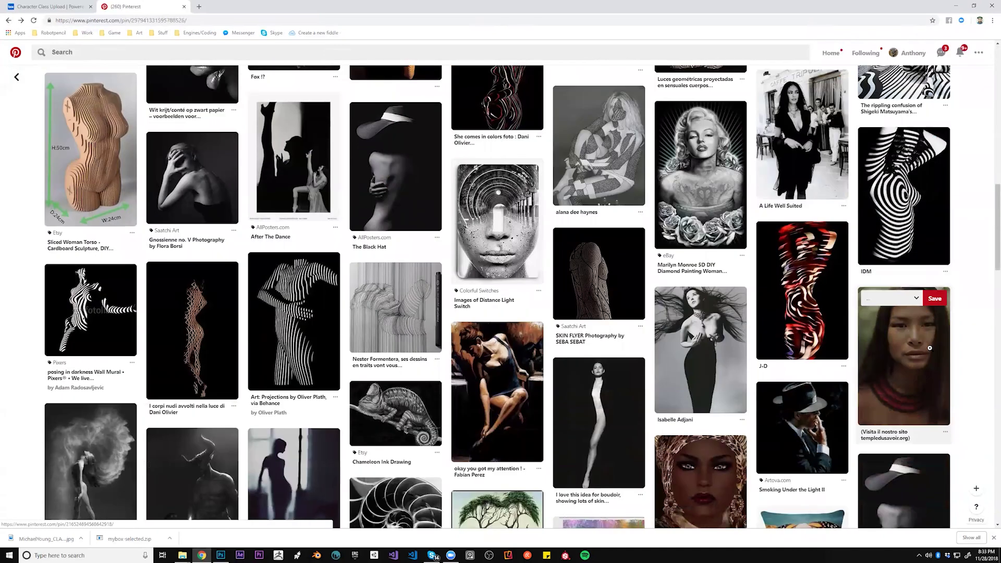
pyautogui.scroll(-3, 930, 348)
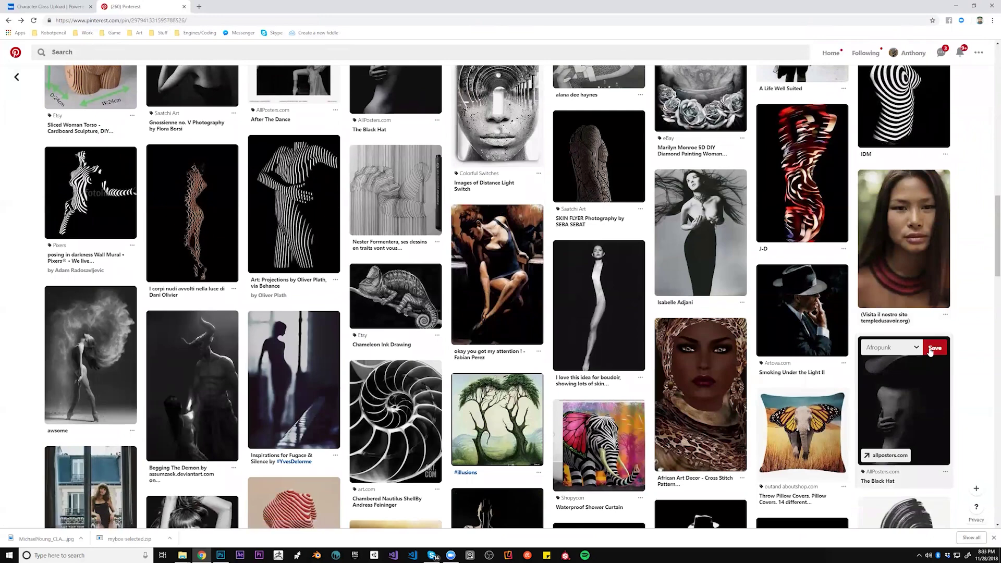
pyautogui.scroll(-2, 930, 350)
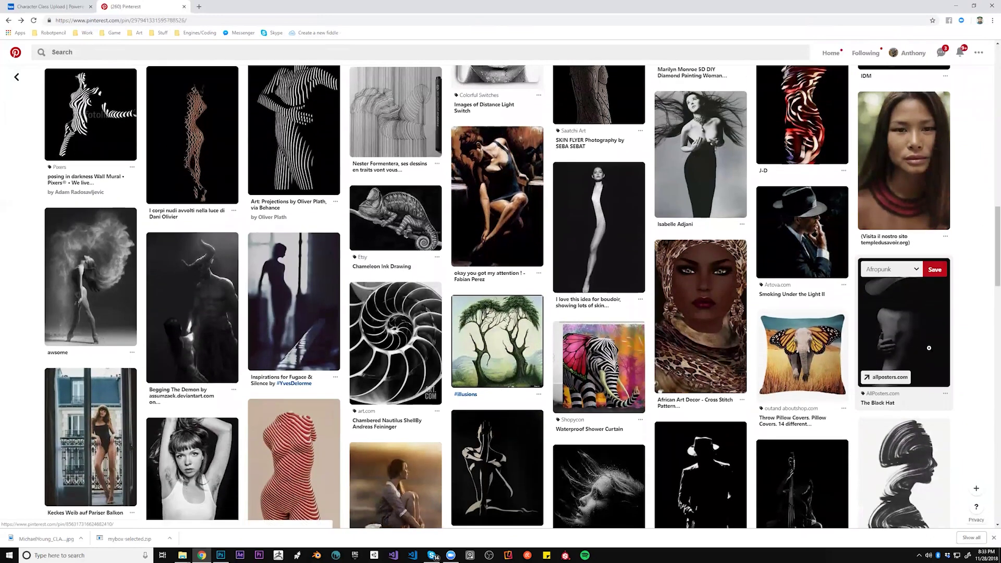
pyautogui.scroll(-6, 928, 348)
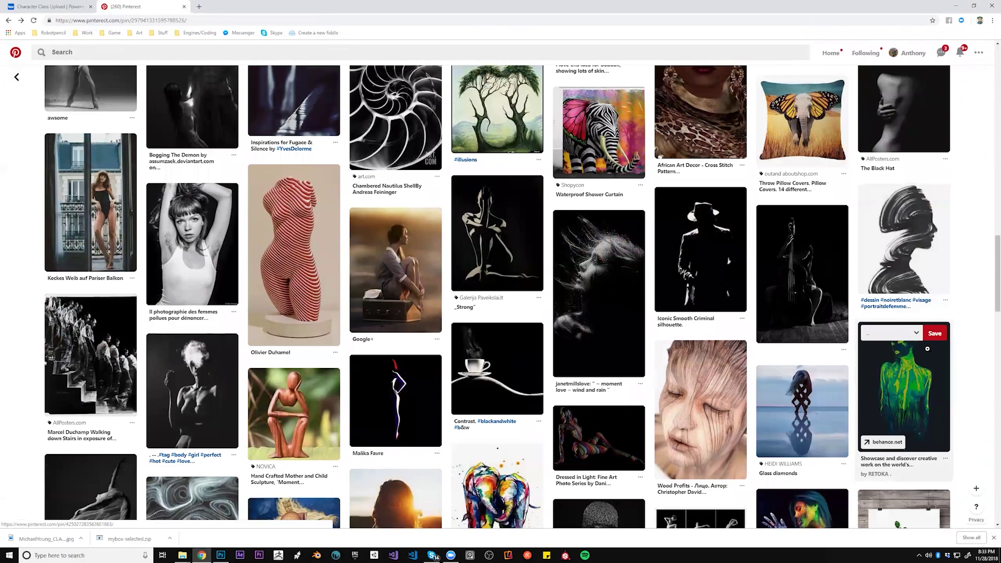
pyautogui.scroll(-7, 927, 349)
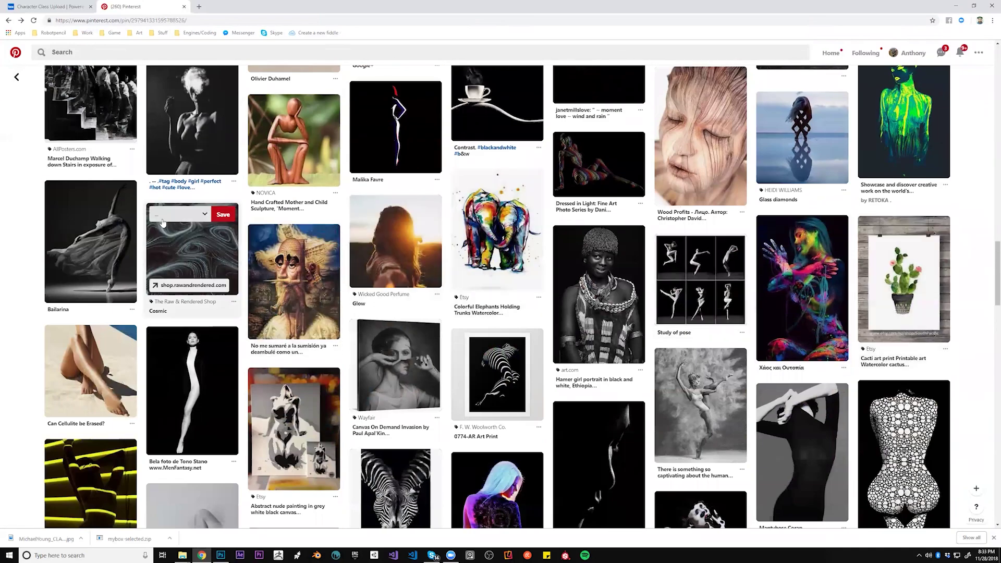
# Go back to the profile's board overview, look through the boards and open the Low POLY board.
pyautogui.click(7, 21)
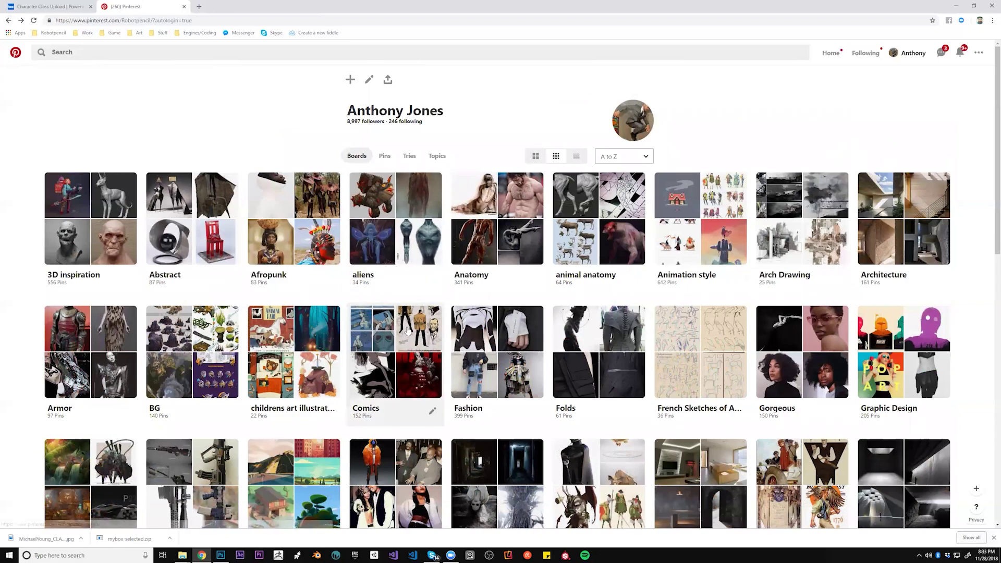
pyautogui.scroll(-6, 379, 294)
pyautogui.scroll(-4, 379, 294)
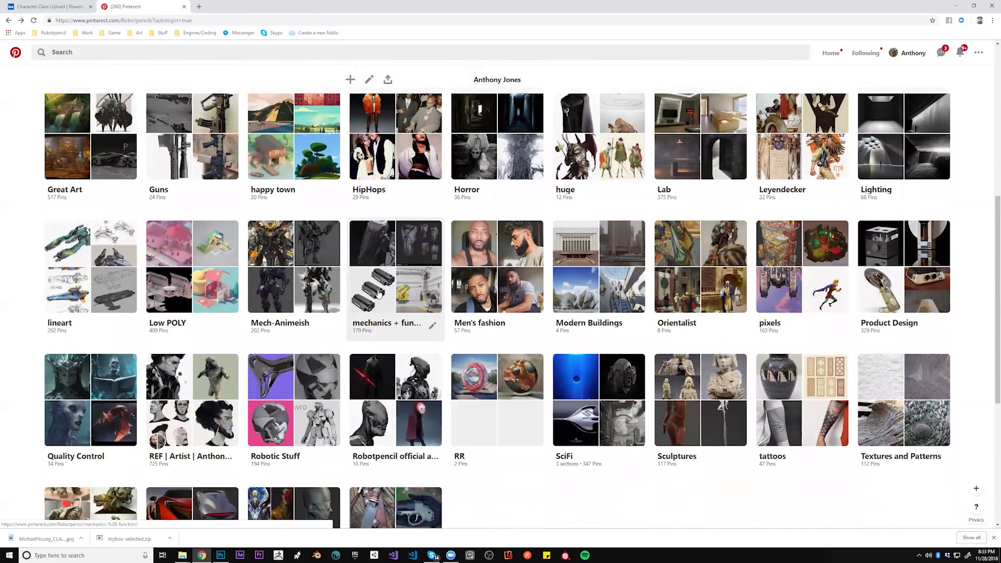
pyautogui.scroll(5, 380, 293)
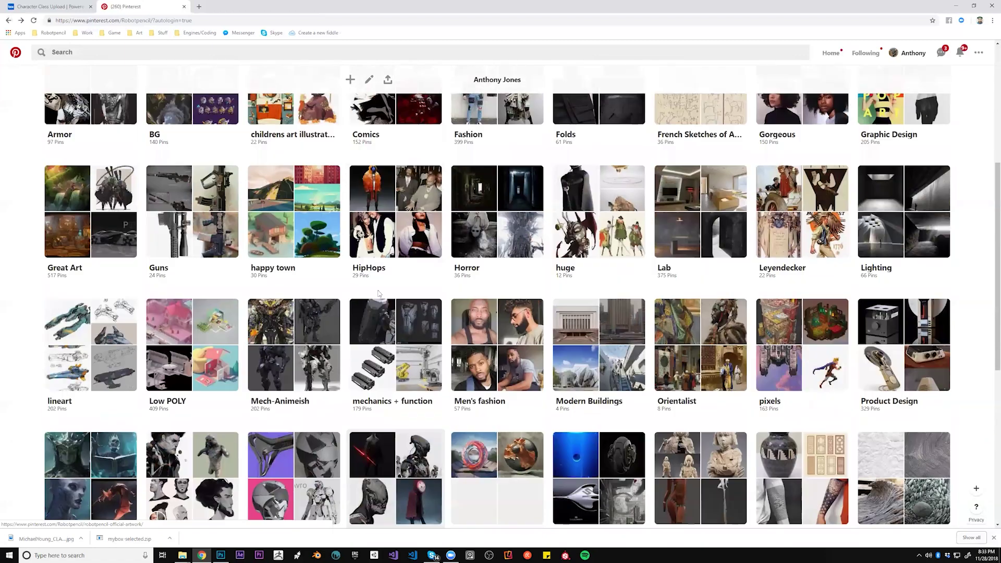
pyautogui.click(206, 331)
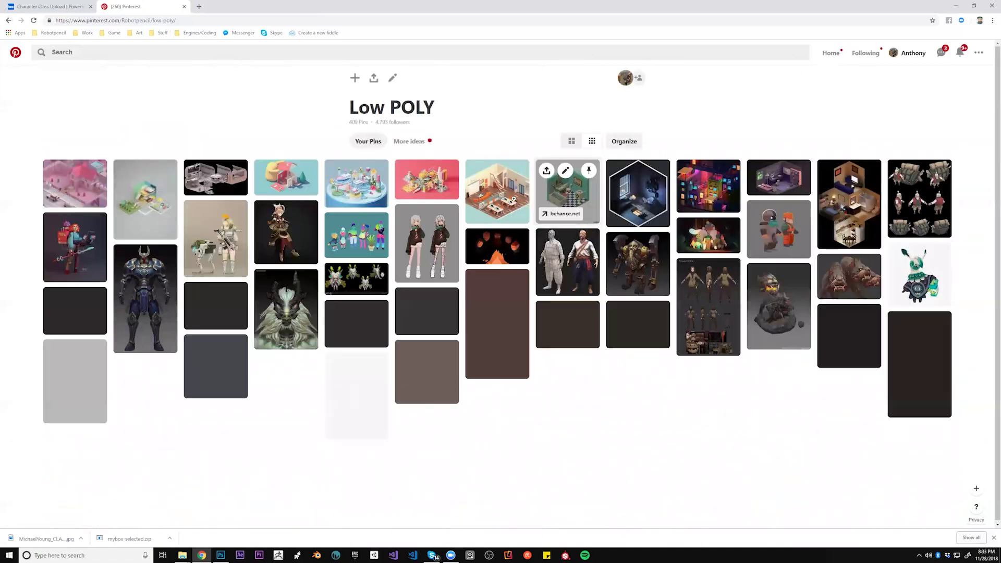
# Open the isometric office pin, view its source artwork on ArtStation and switch back to Pinterest.
pyautogui.click(498, 198)
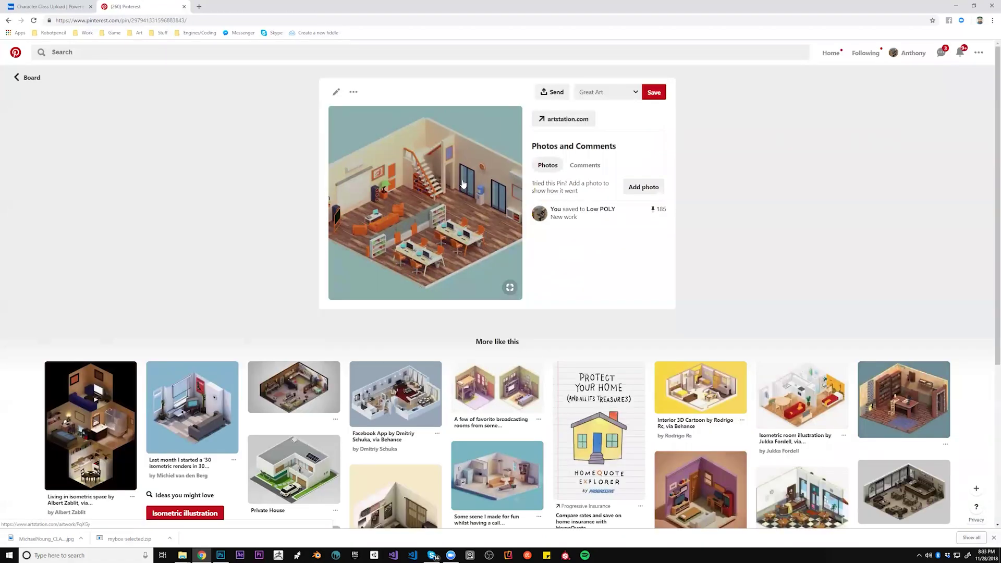
pyautogui.click(424, 233)
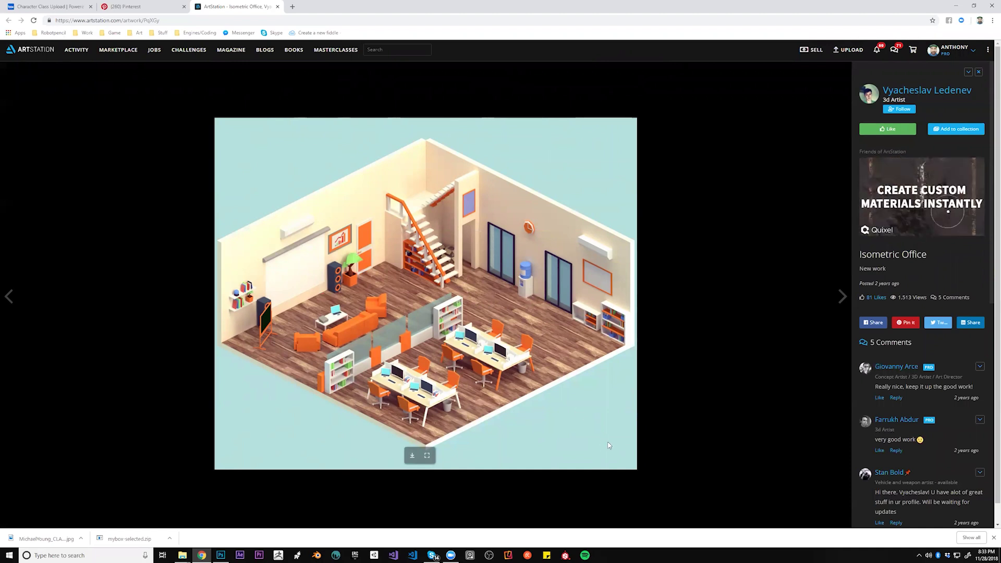
pyautogui.click(143, 6)
# Examine the isometric rooms among the office pin's related pins and return to the Low POLY board.
pyautogui.scroll(-2, 476, 471)
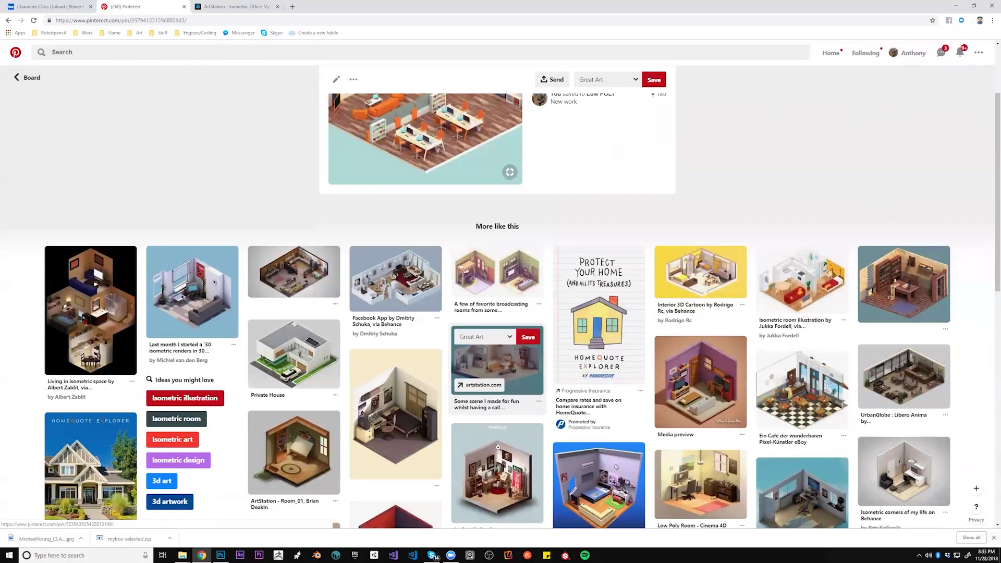
pyautogui.scroll(-2, 713, 297)
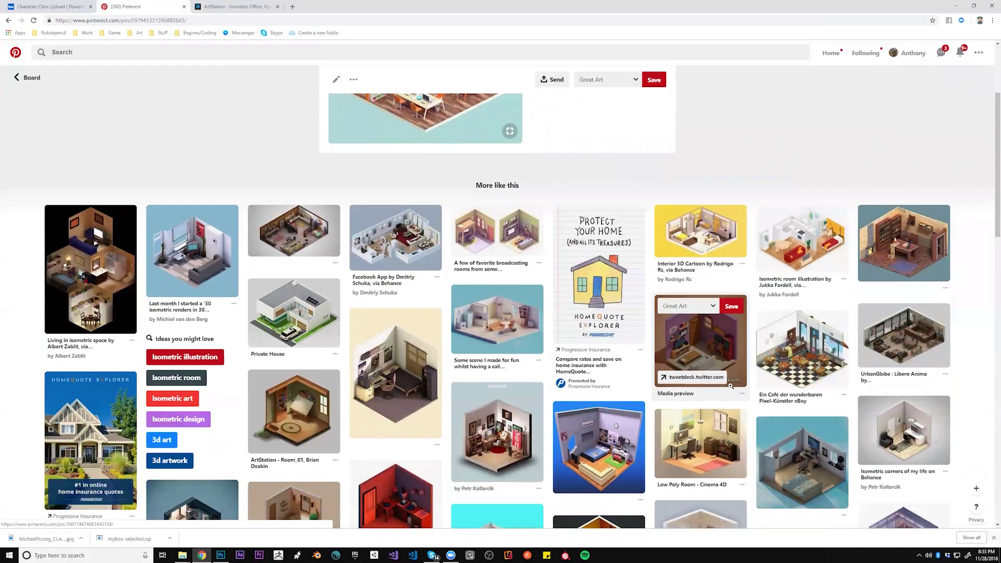
pyautogui.scroll(-3, 729, 410)
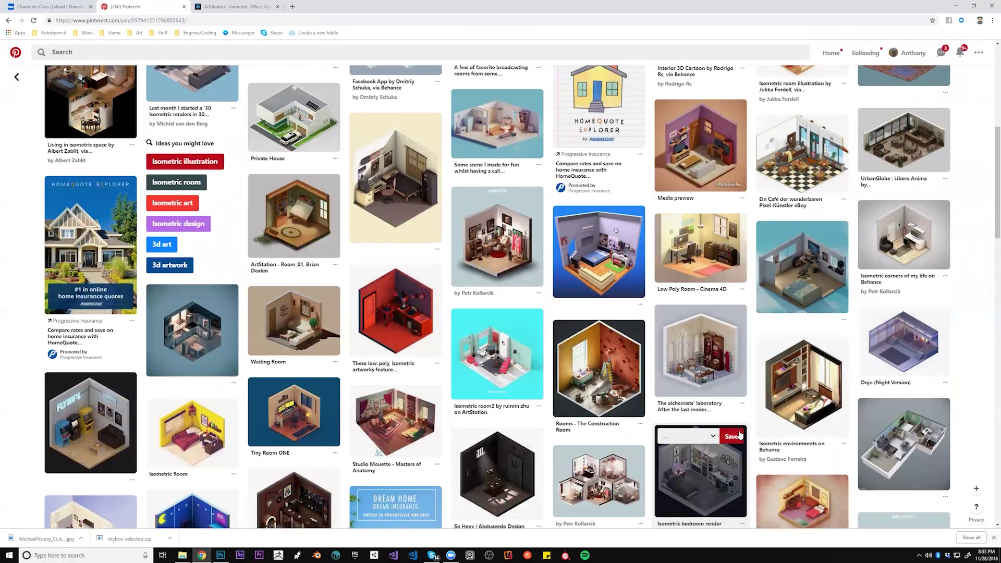
pyautogui.scroll(-2, 739, 435)
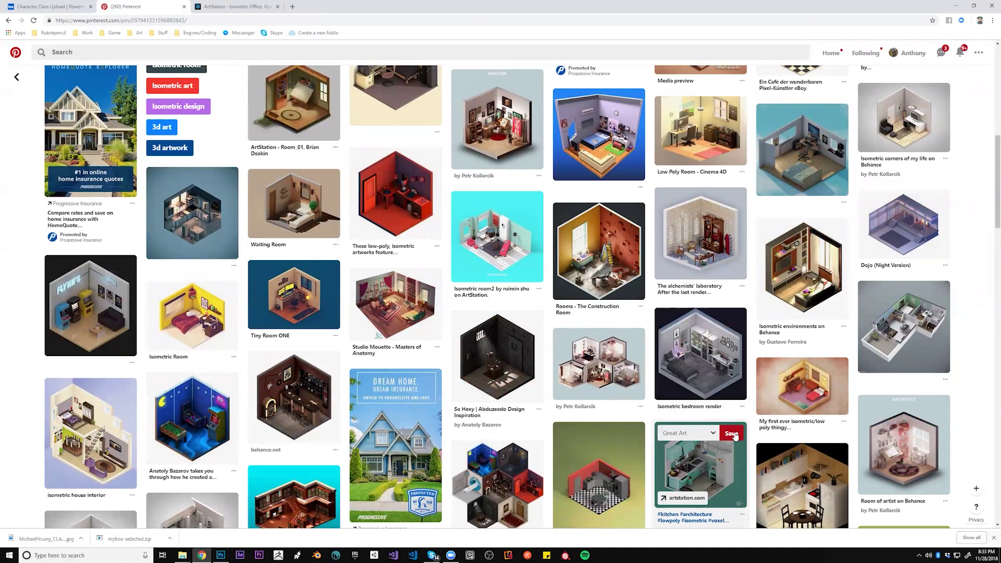
pyautogui.scroll(-4, 735, 436)
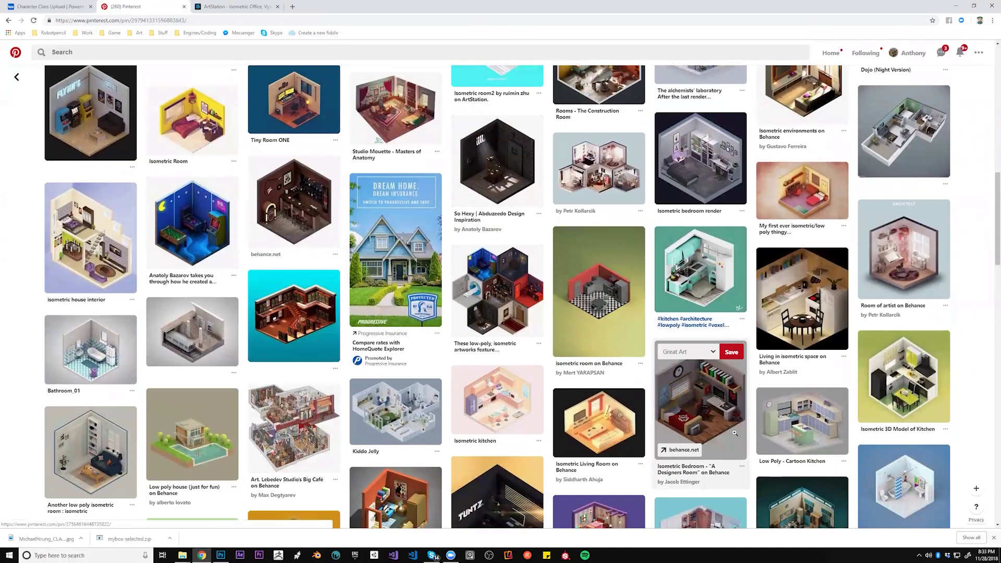
pyautogui.scroll(-4, 735, 433)
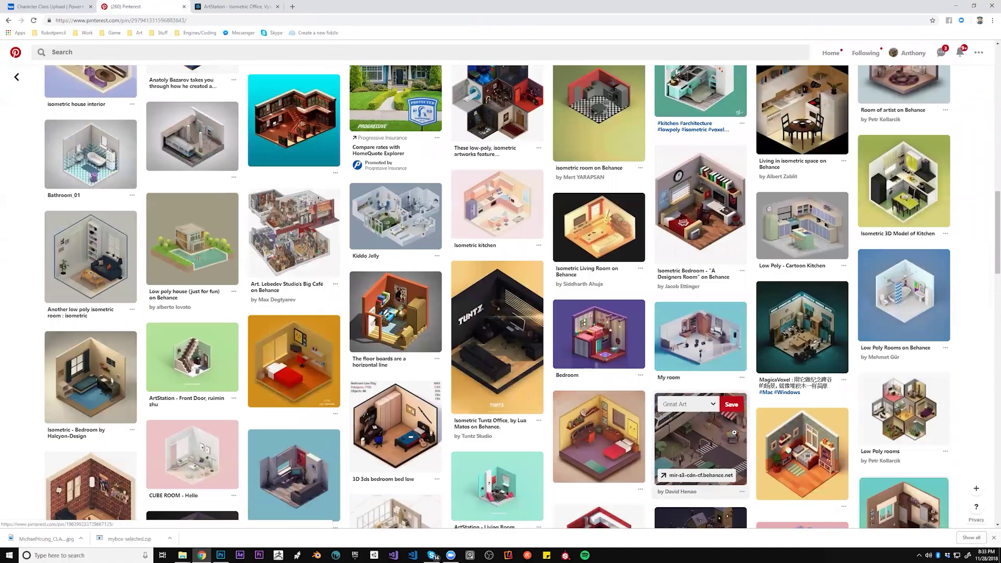
pyautogui.click(723, 484)
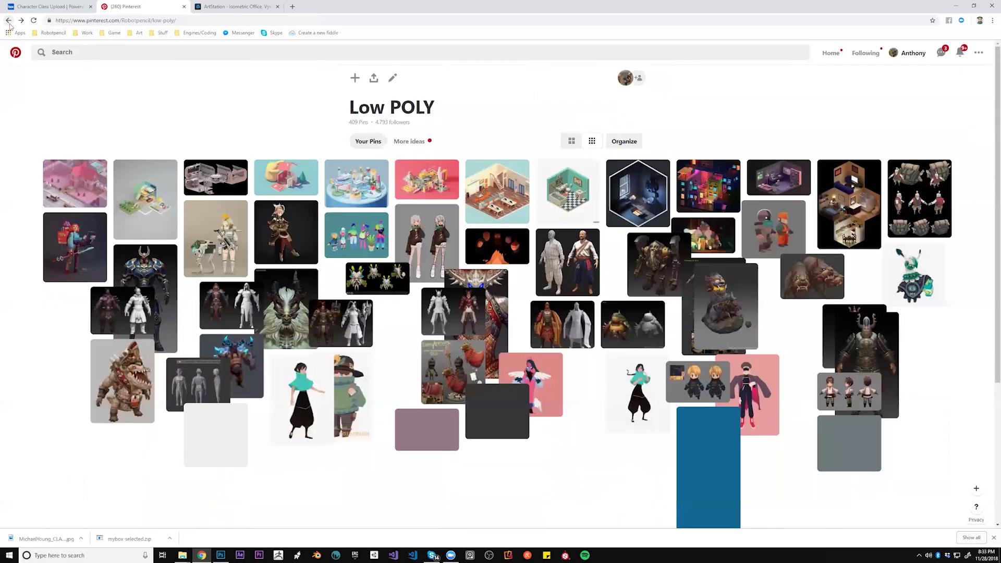
pyautogui.click(9, 22)
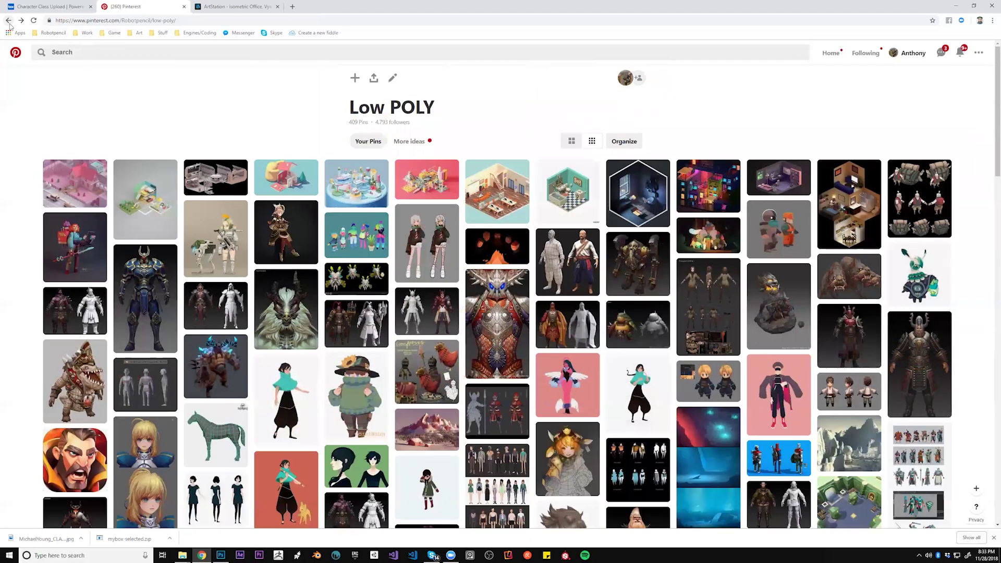
# Switch to Photoshop, enlarge the red-coated figure and set the brush to a white foreground colour with black as background.
pyautogui.moveTo(704, 267)
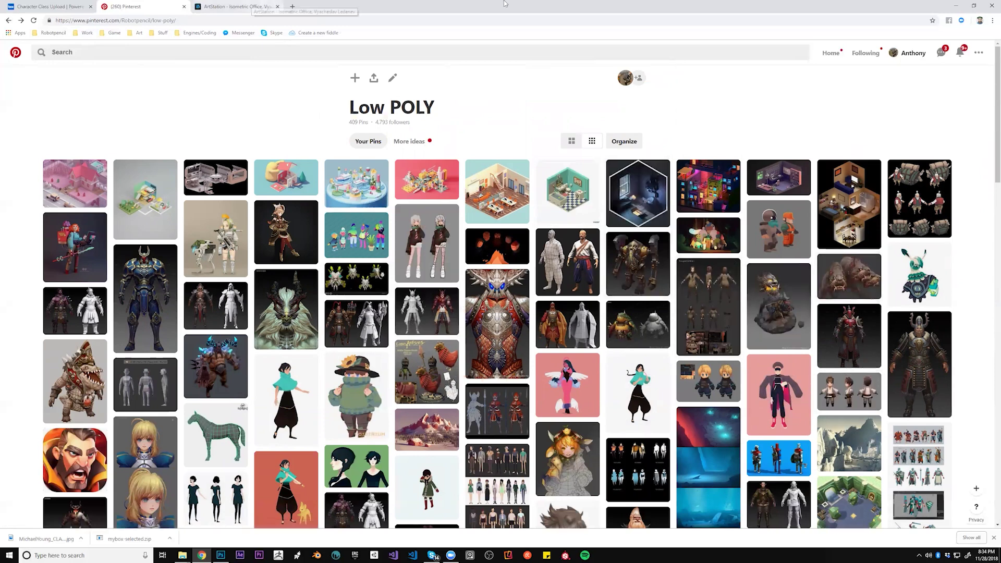
pyautogui.click(956, 5)
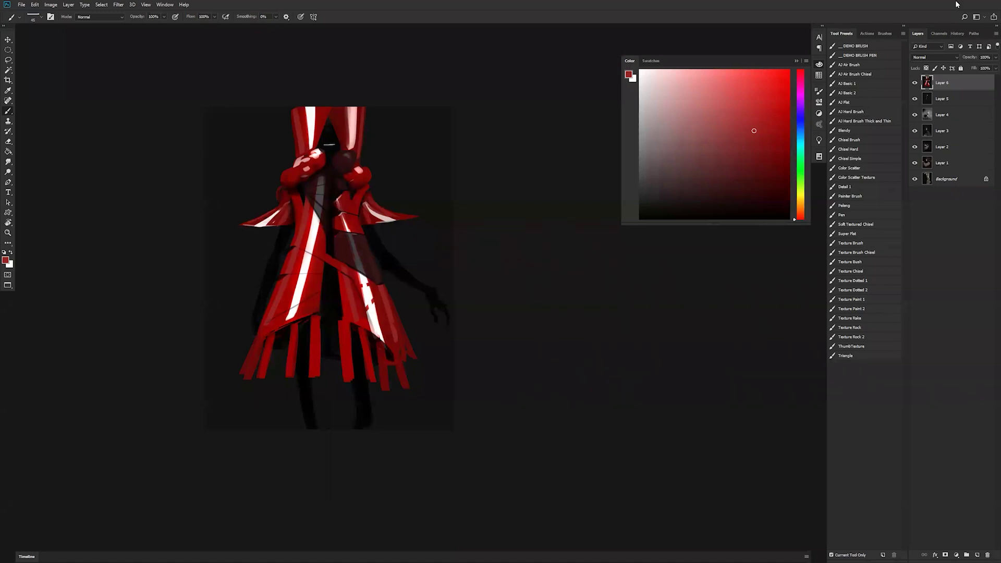
pyautogui.press('z')
pyautogui.click(347, 204)
pyautogui.press('b')
pyautogui.press('d')
pyautogui.press('x')
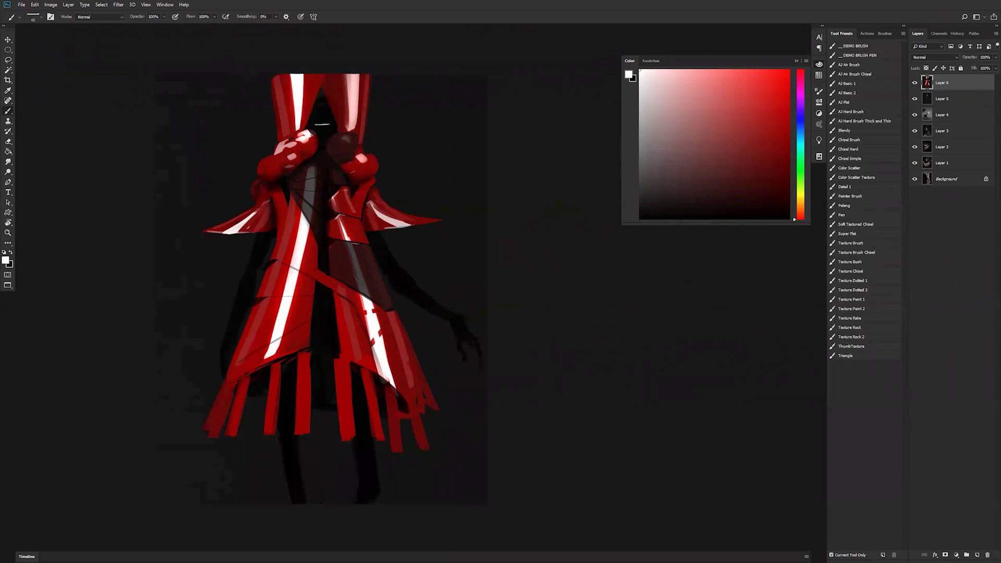
# Sample a muted red from the glossy plates at the coat's waist as the foreground colour.
pyautogui.keyDown('alt'); pyautogui.click(344, 228); pyautogui.keyUp('alt')
pyautogui.keyDown('alt'); pyautogui.click(349, 239); pyautogui.keyUp('alt')
pyautogui.keyDown('alt'); pyautogui.click(351, 217); pyautogui.keyUp('alt')
pyautogui.keyDown('alt'); pyautogui.click(341, 223); pyautogui.keyUp('alt')
pyautogui.keyDown('alt'); pyautogui.click(354, 230); pyautogui.keyUp('alt')
# Flip the red-coated figure horizontally.
pyautogui.press('z')
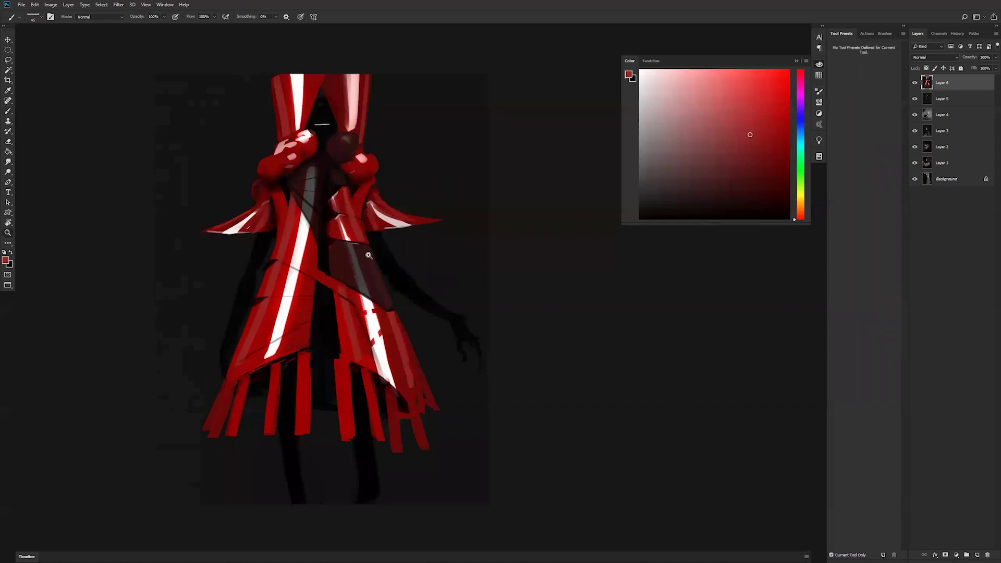
pyautogui.keyDown('alt'); pyautogui.click(370, 255); pyautogui.keyUp('alt')
pyautogui.keyDown('alt'); pyautogui.click(372, 258); pyautogui.keyUp('alt')
pyautogui.press('F2')
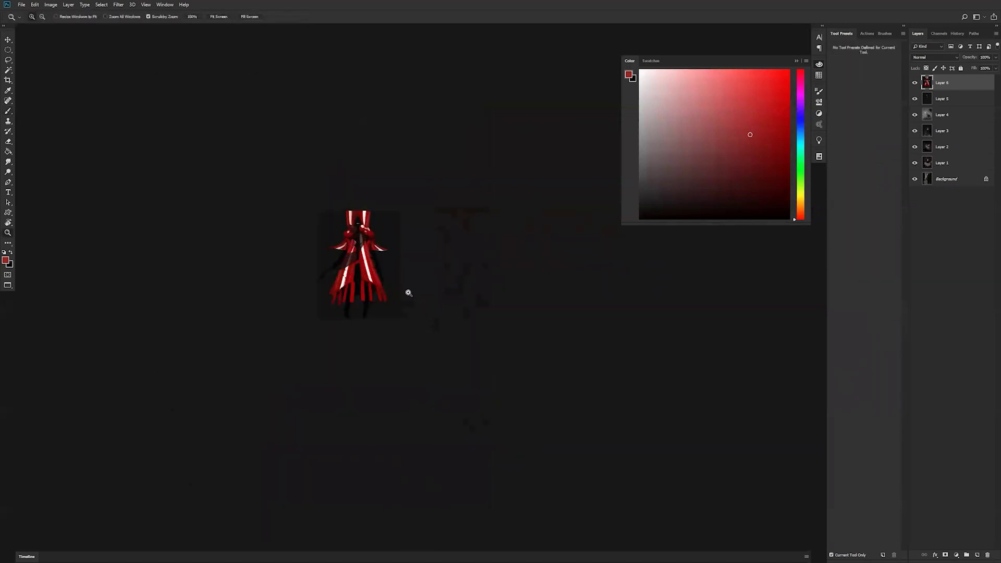
pyautogui.click(407, 291)
pyautogui.click(408, 291)
pyautogui.click(408, 291)
# Paint horizontal bars extending outward from both of the figure's shoulders, using a darker red sampled from the coat.
pyautogui.moveTo(292, 211); pyautogui.dragTo(537, 235)
pyautogui.moveTo(470, 240); pyautogui.dragTo(383, 265)
pyautogui.press('b')
pyautogui.keyDown('alt'); pyautogui.click(379, 163); pyautogui.keyUp('alt')
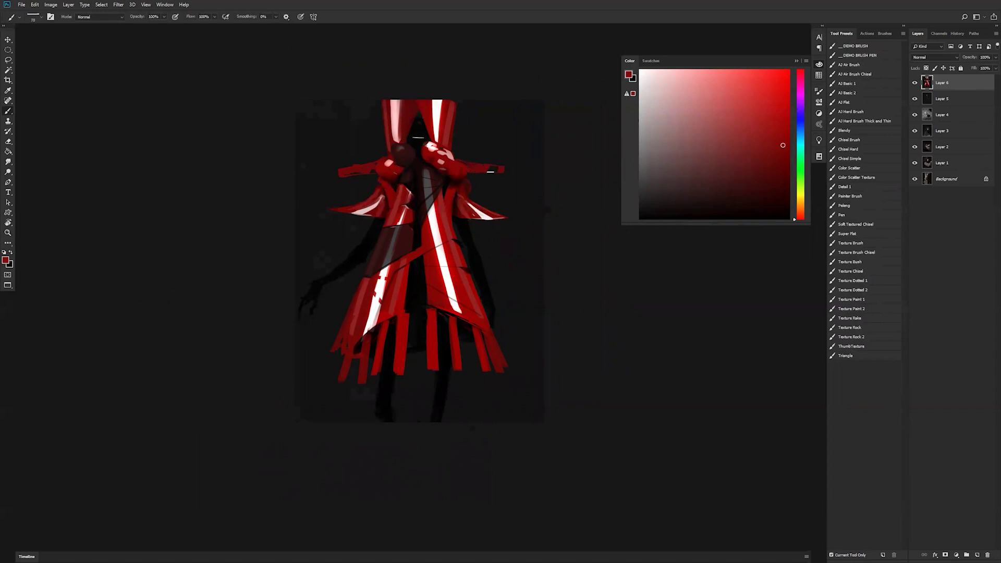
pyautogui.press('z')
pyautogui.moveTo(503, 235); pyautogui.dragTo(504, 237)
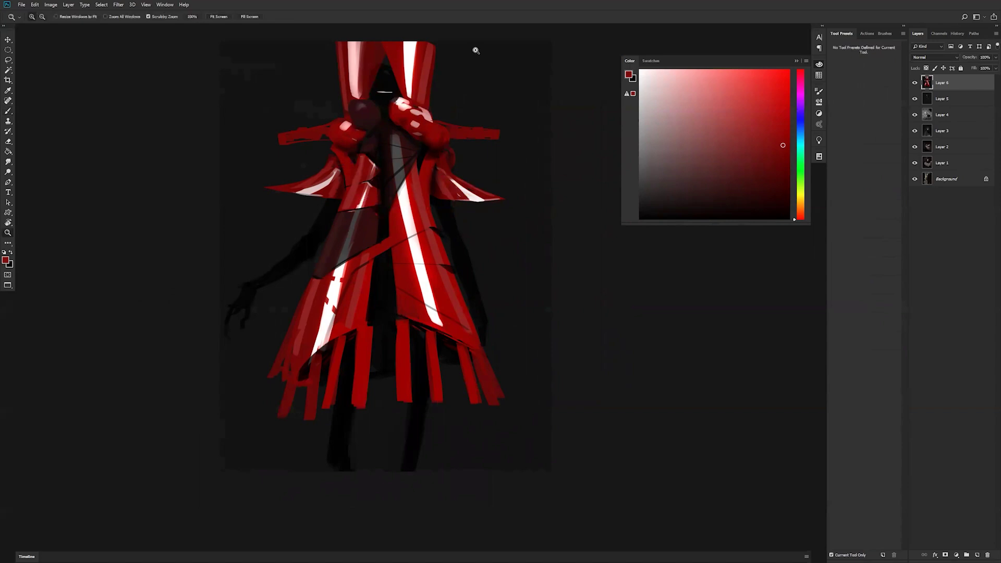
# Hide Layer 6 down to Layer 1 one after another to review the earlier character paintings beneath.
pyautogui.click(915, 82)
pyautogui.click(916, 98)
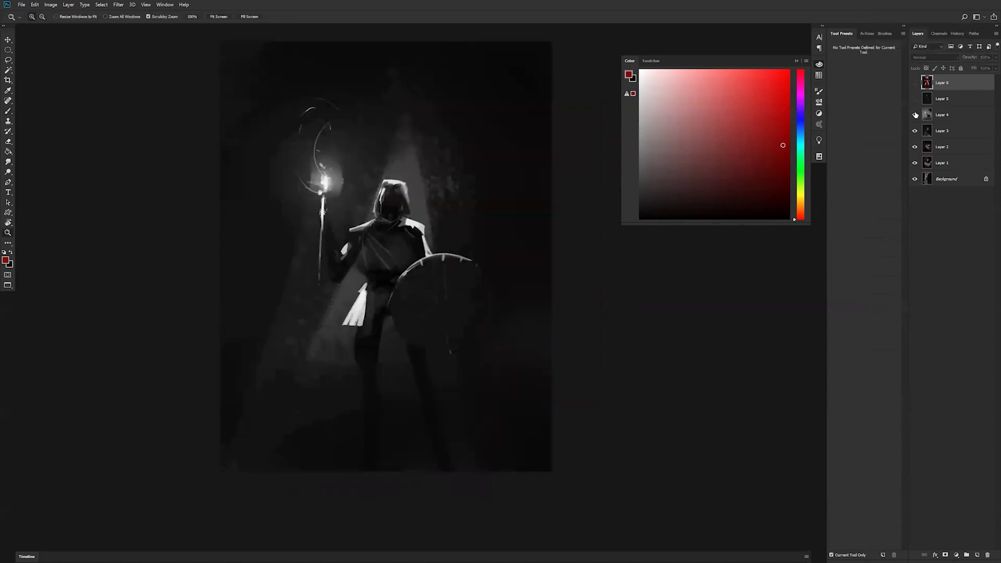
pyautogui.click(915, 115)
pyautogui.click(916, 131)
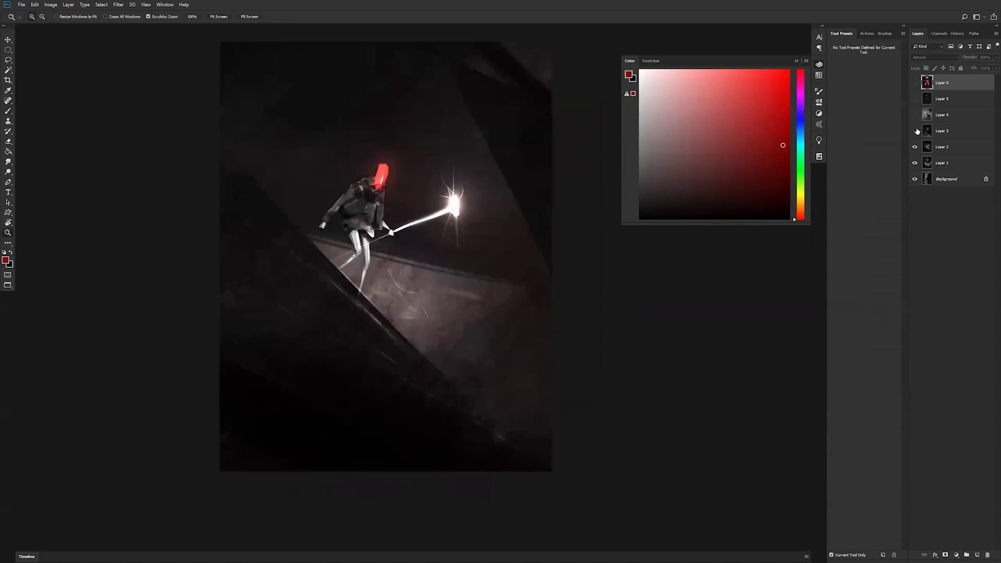
pyautogui.click(916, 147)
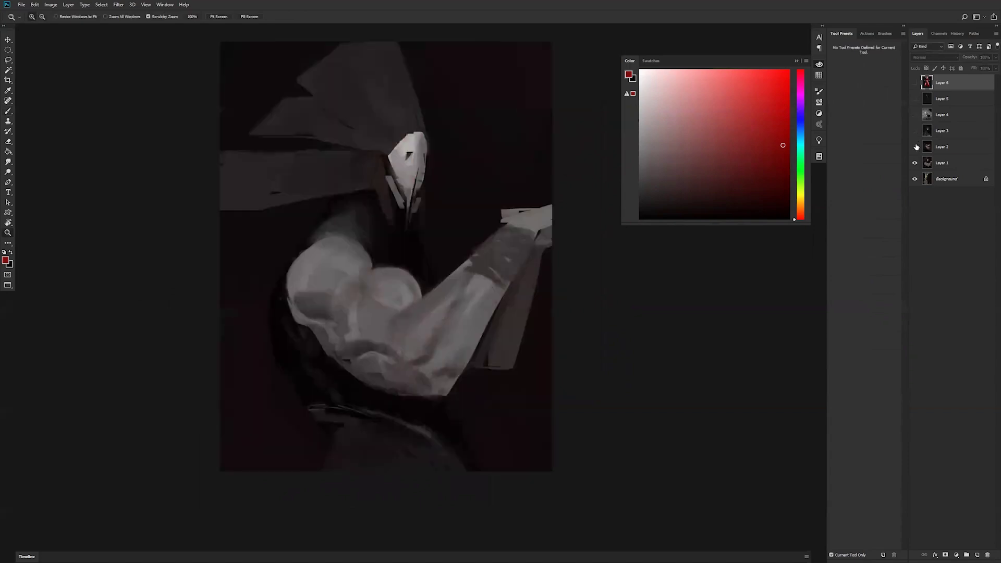
pyautogui.click(915, 163)
# Make Layer 1 up to Layer 6 visible again so the red-coated figure is back on display.
pyautogui.click(916, 163)
pyautogui.click(916, 146)
pyautogui.click(922, 133)
pyautogui.click(914, 115)
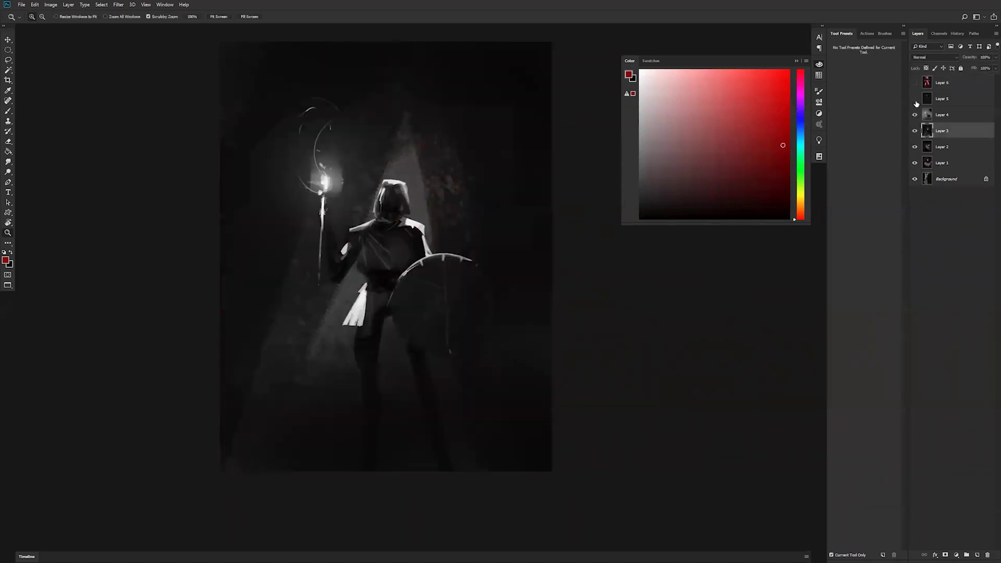
pyautogui.click(915, 98)
pyautogui.click(915, 83)
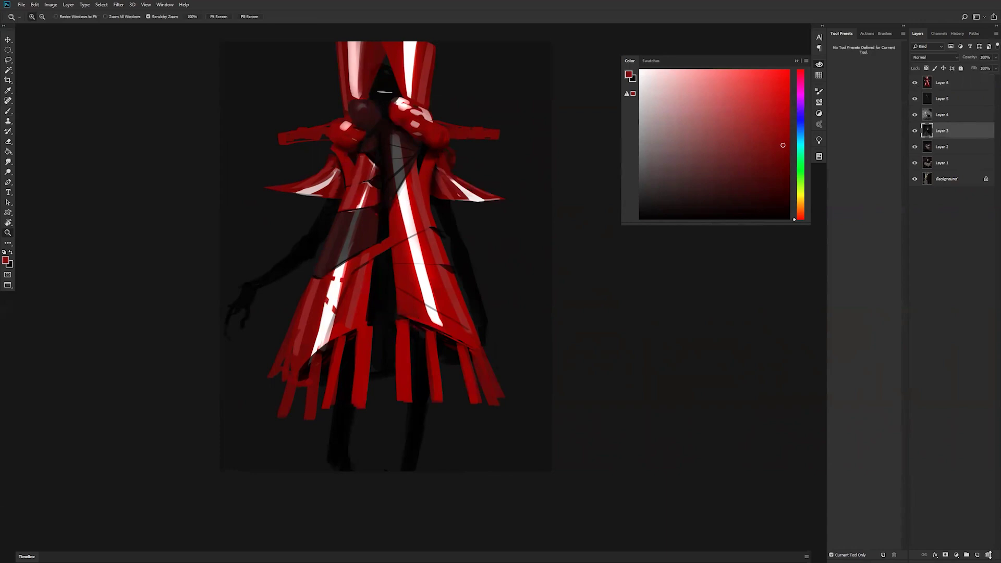
# Activate the Brush tool and cycle the screen mode back to the standard window view.
pyautogui.press('b')
pyautogui.press('f')
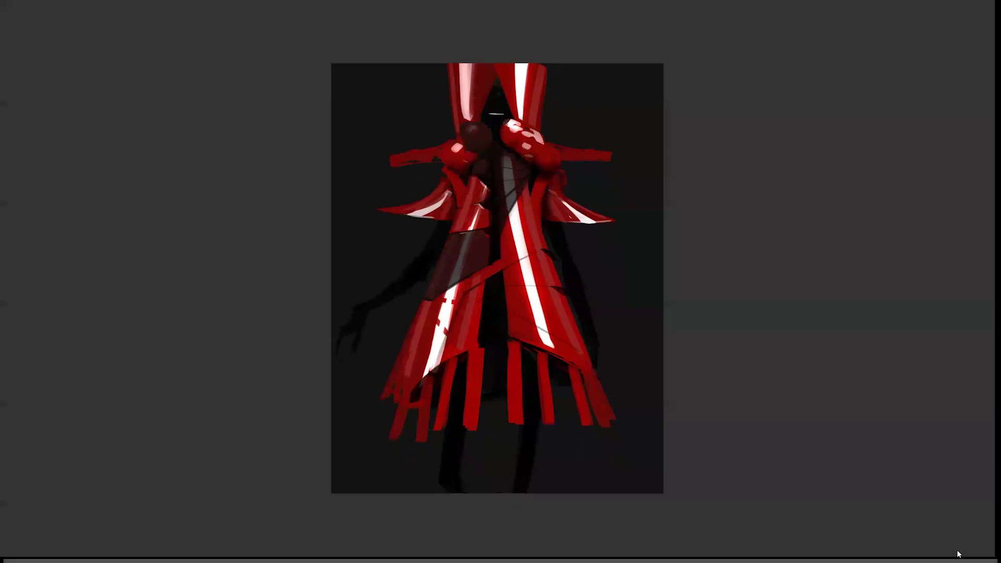
pyautogui.press('f')
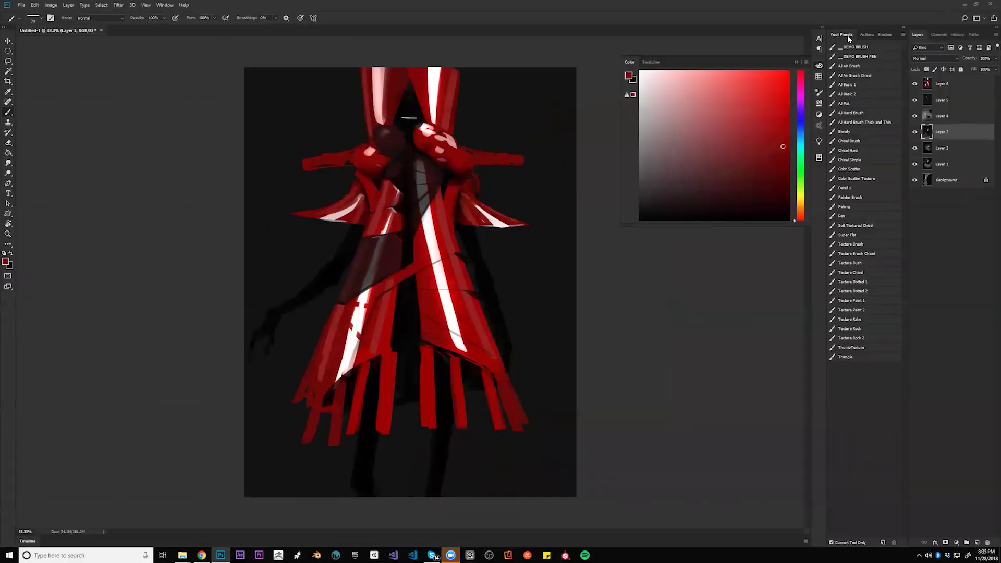